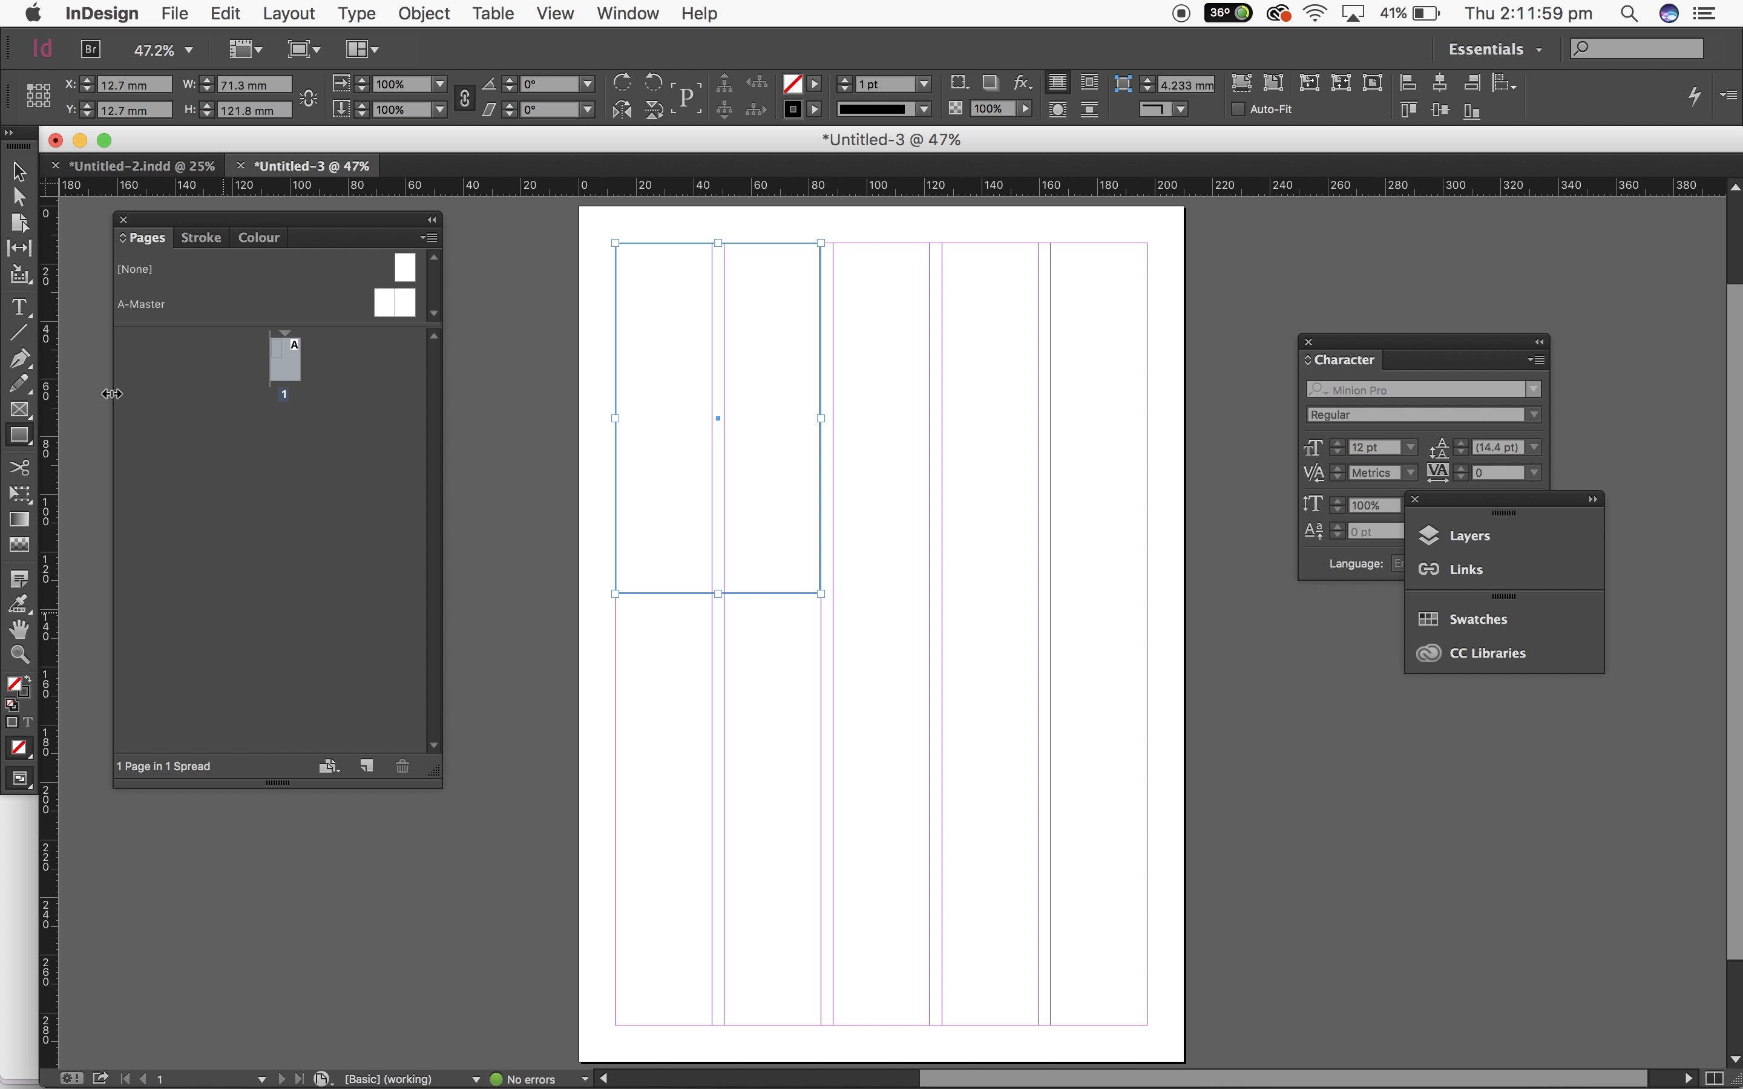
# Step: Type a line of placeholder text into the first text frame at the top of the page
pyautogui.click(20, 307)
pyautogui.click(649, 274)
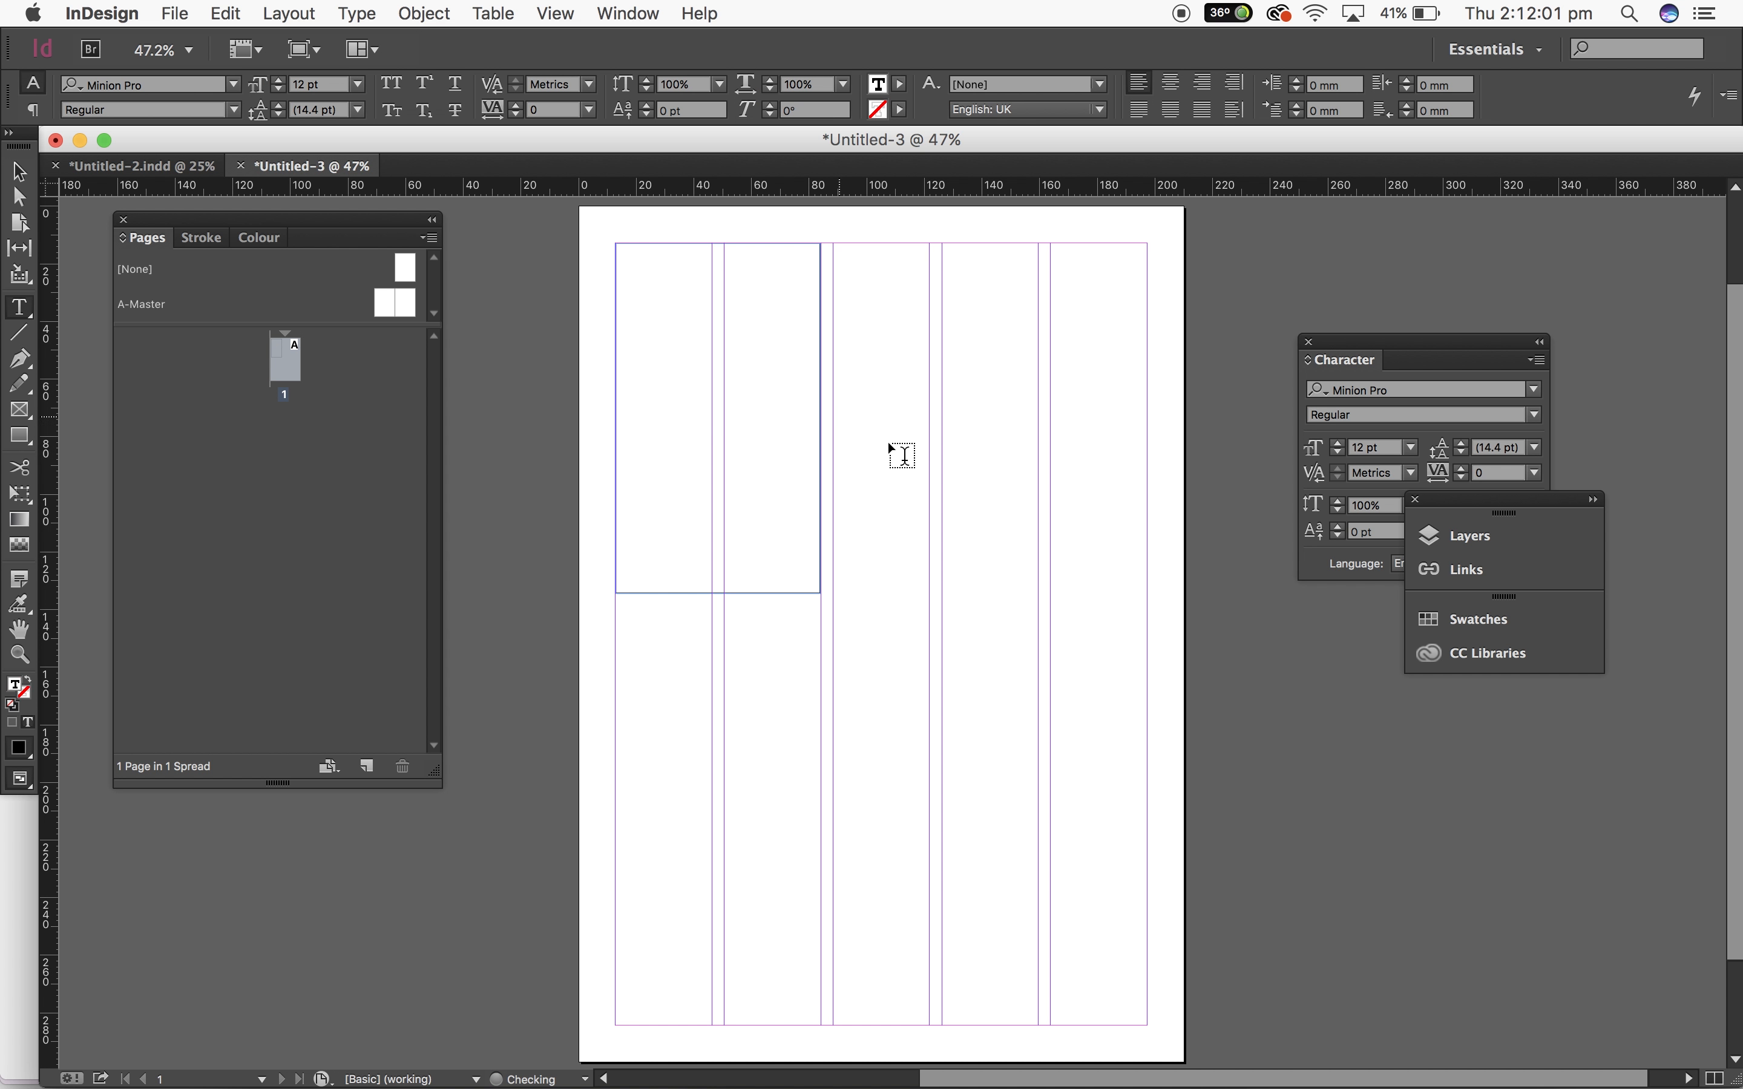
pyautogui.write('nbk')
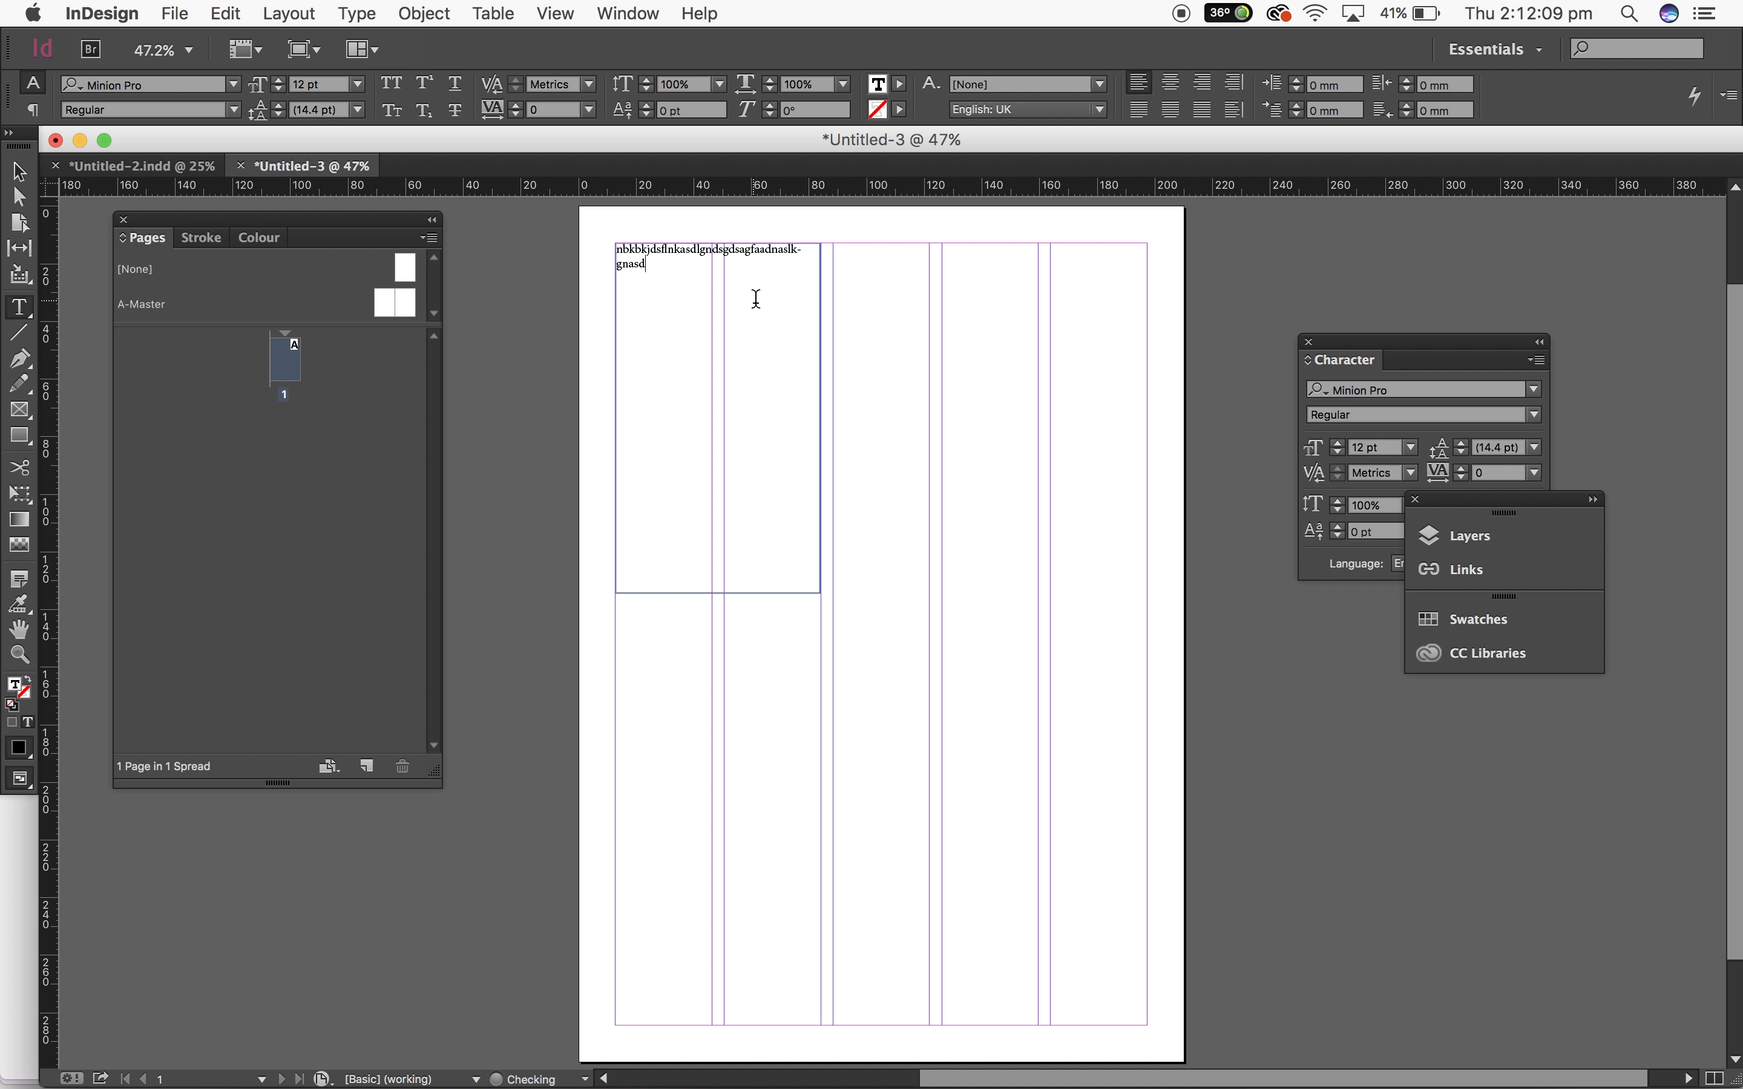
# Step: Copy all the frame's text and paste it repeatedly at the end until the frame overflows
pyautogui.press('super+a')
pyautogui.press('super+c')
pyautogui.press('Right')
pyautogui.press('super+v')
pyautogui.press('super+v')
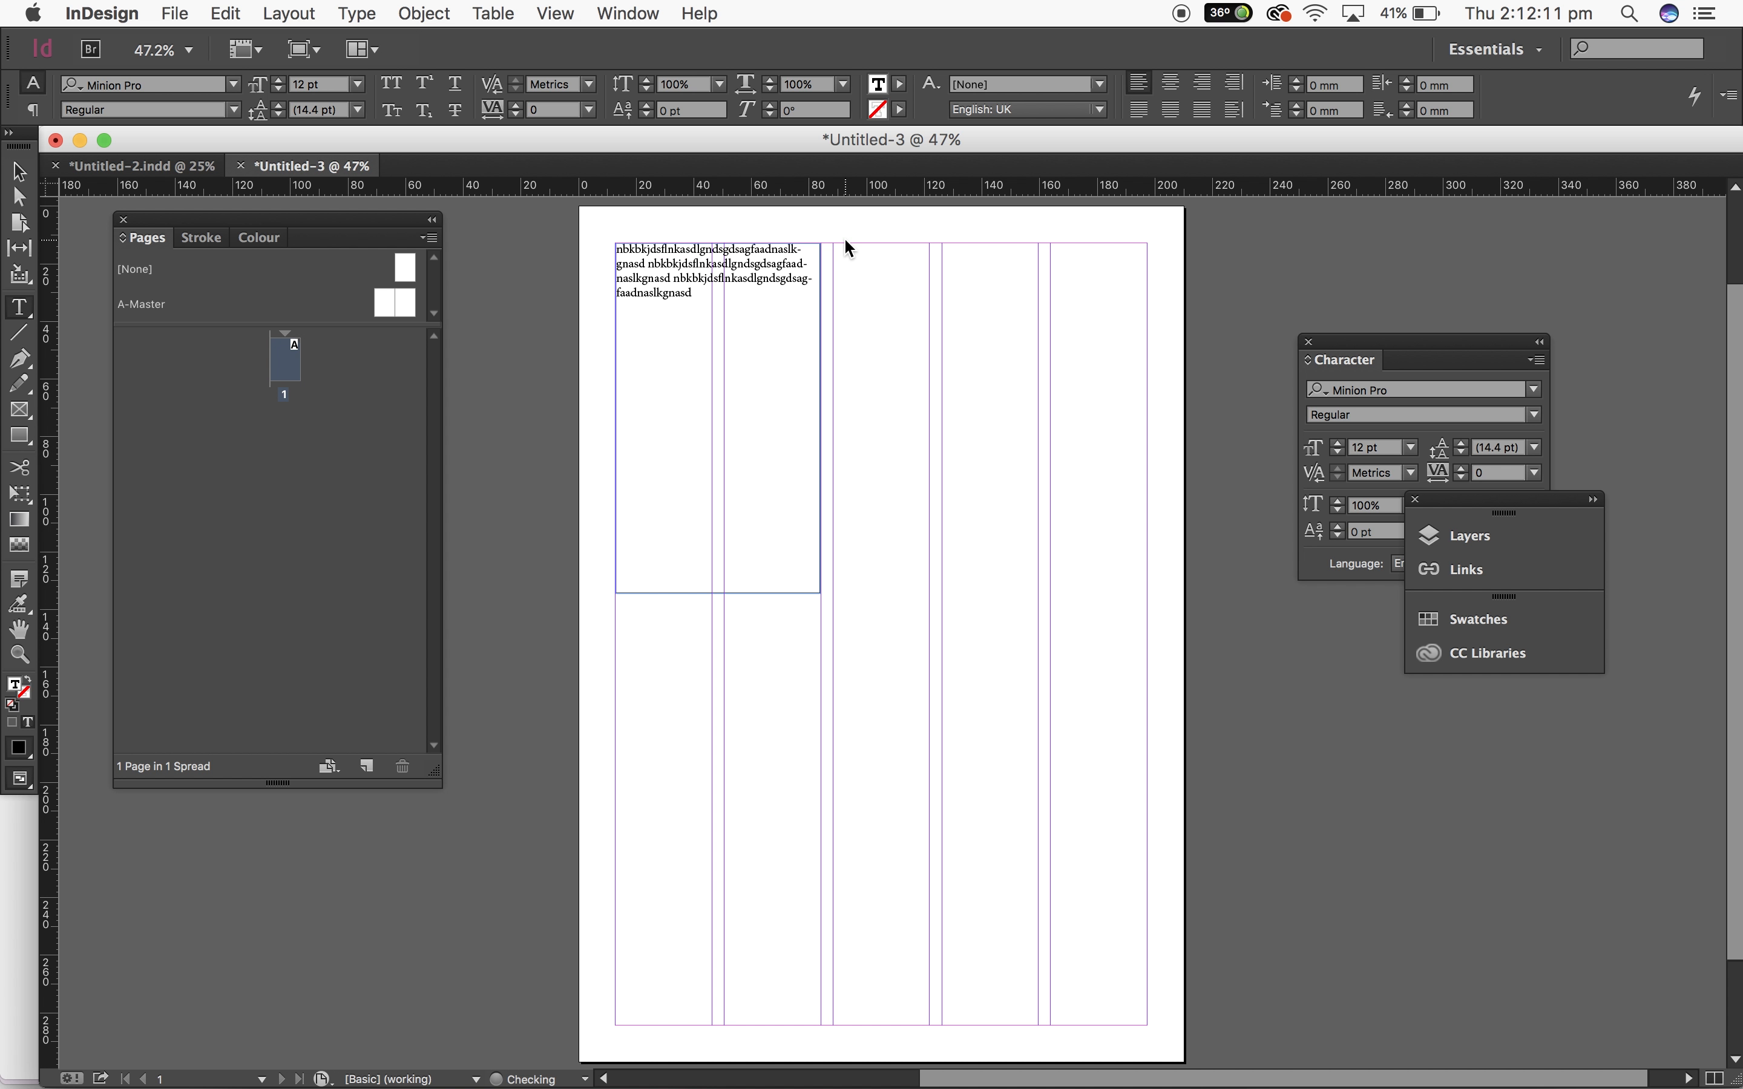
pyautogui.press('super+v')
pyautogui.press('super+v')
pyautogui.press('super+v')
pyautogui.press('super+v')
pyautogui.press('super+v')
pyautogui.press('super+v')
pyautogui.press('super+v')
pyautogui.press('super+v')
pyautogui.press('super+v')
pyautogui.press('super+v')
pyautogui.press('super+v')
pyautogui.press('super+v')
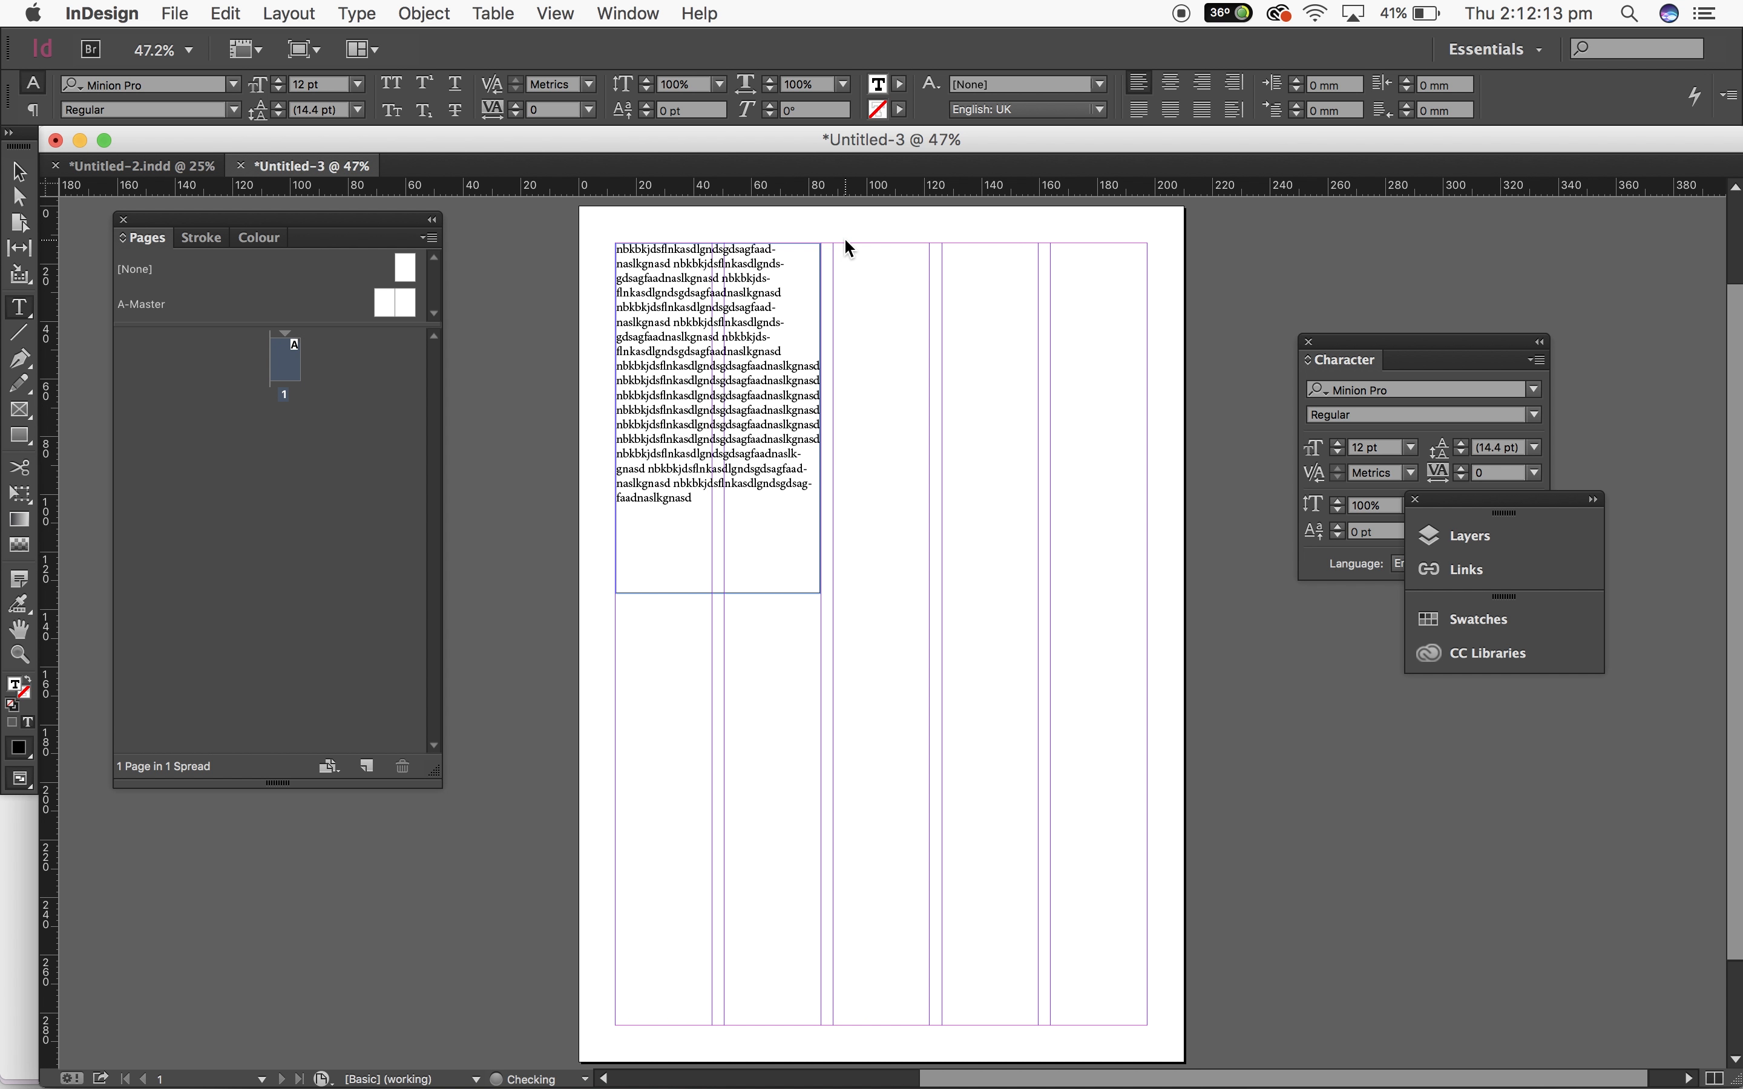
pyautogui.press('super+v')
pyautogui.press('super+v')
pyautogui.press('super+v')
pyautogui.press('super+v')
pyautogui.press('super+v')
pyautogui.press('super+v')
pyautogui.press('super+v')
pyautogui.press('super+v')
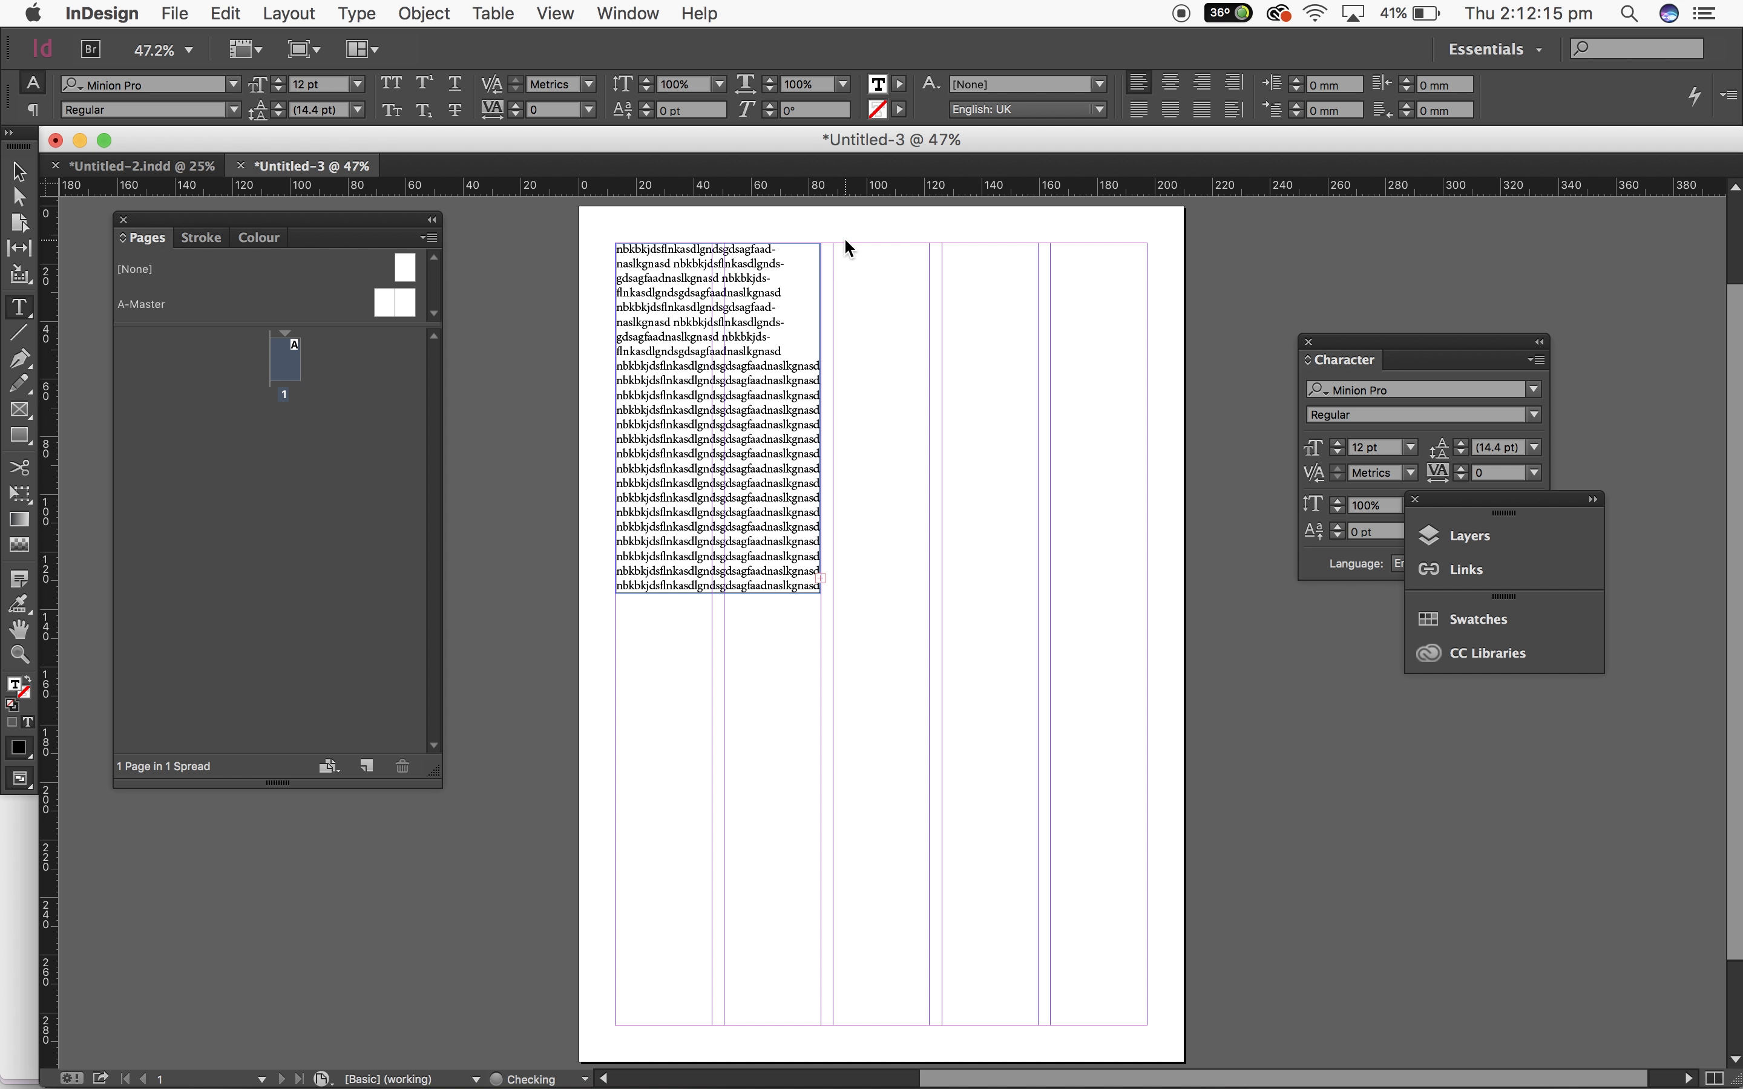
# Step: Thread the overset text into a new frame in the third column and move that frame up slightly
pyautogui.click(18, 171)
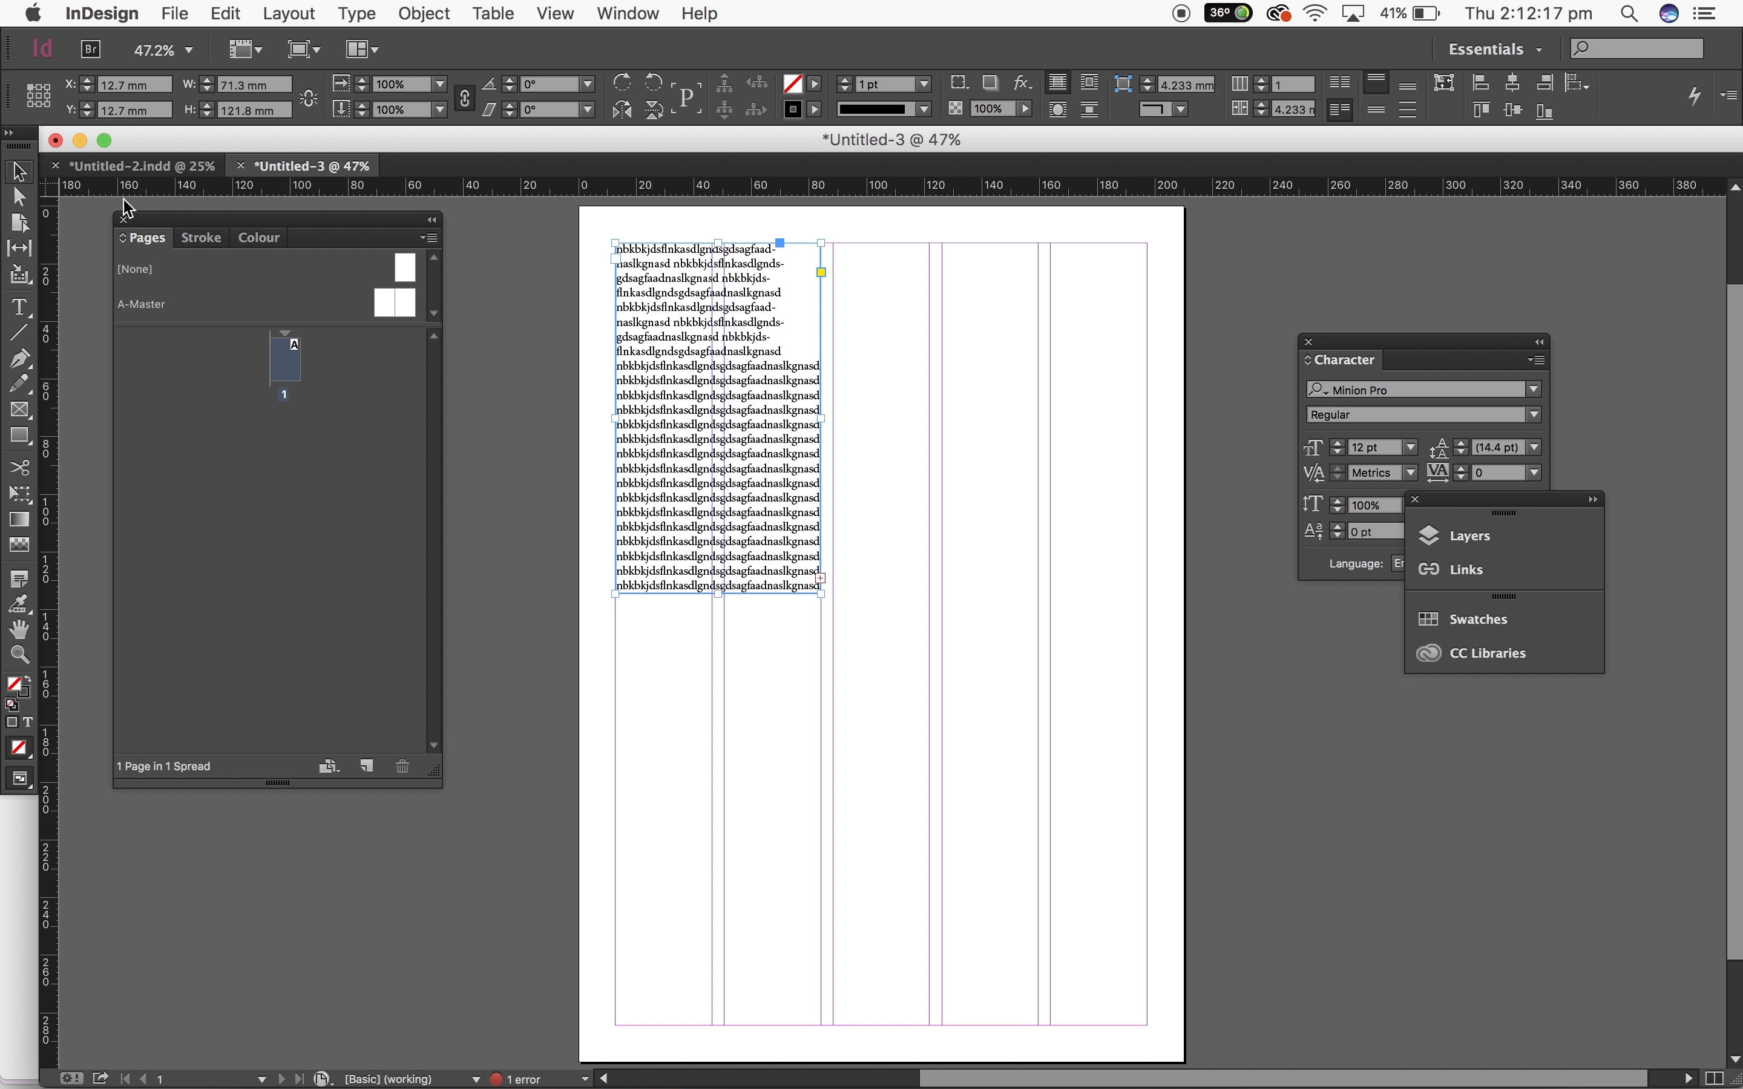
pyautogui.click(821, 578)
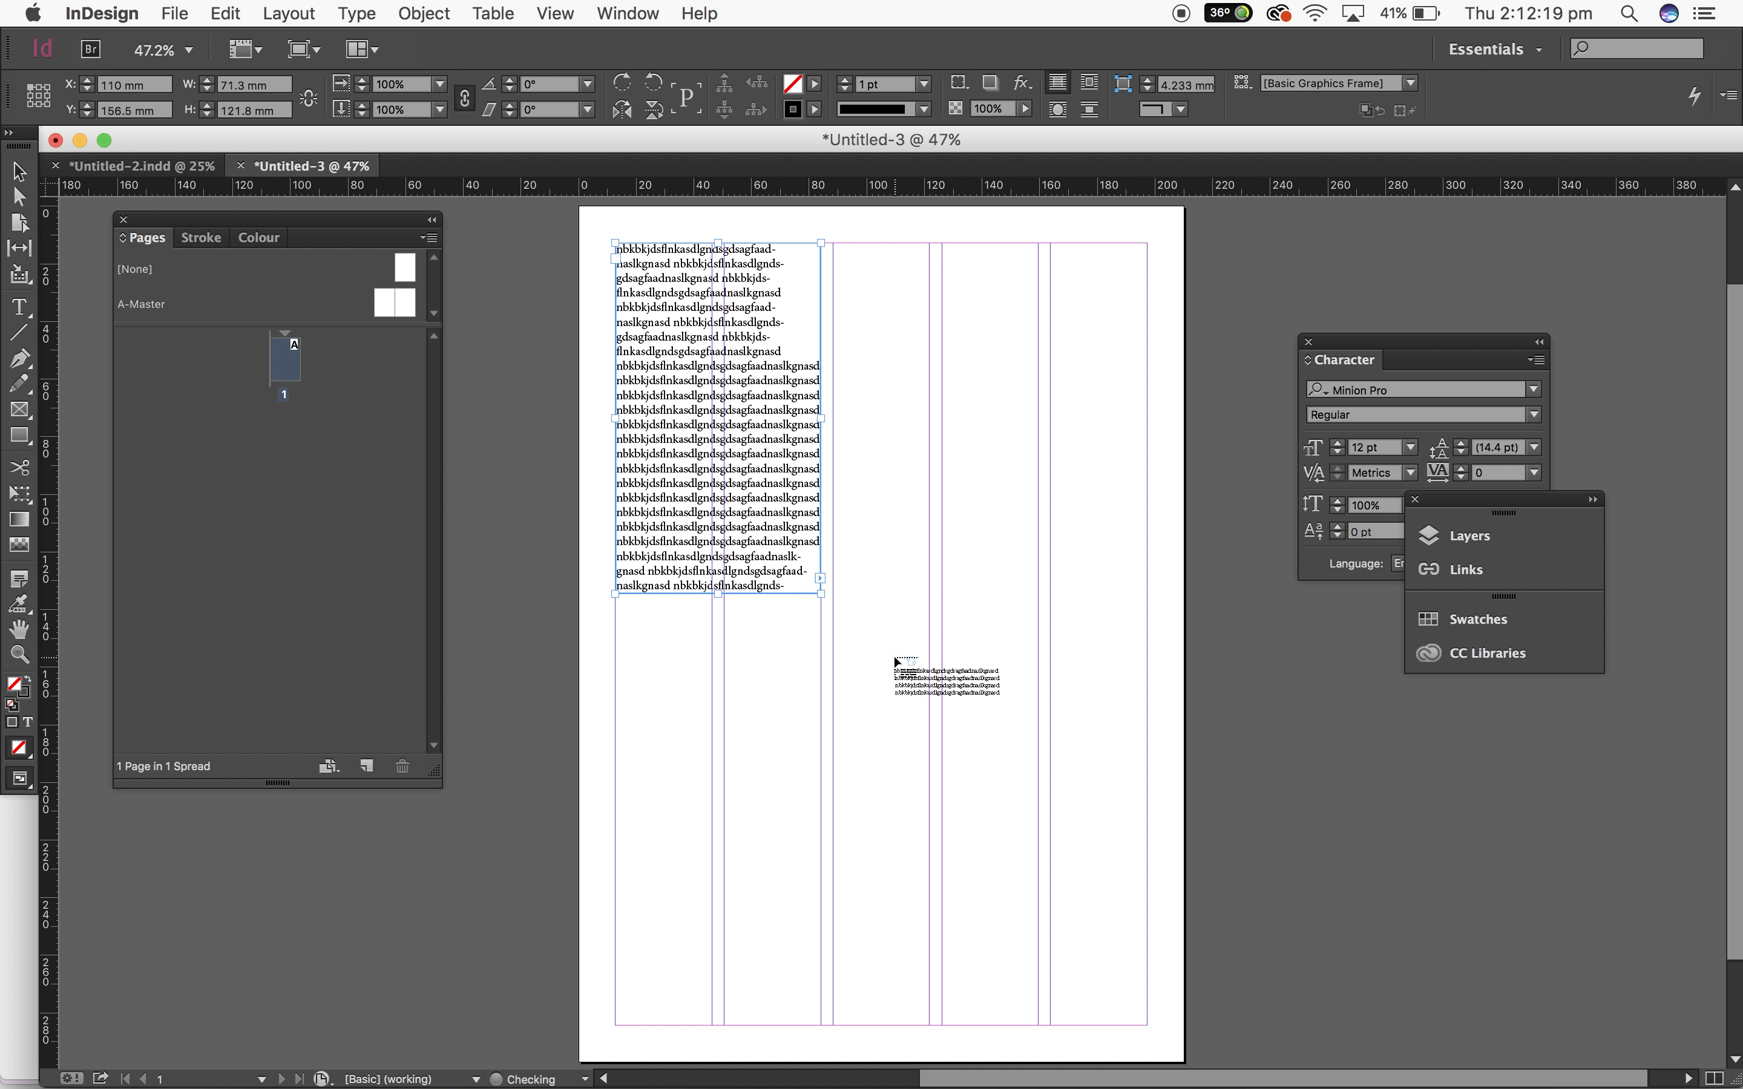
pyautogui.click(894, 658)
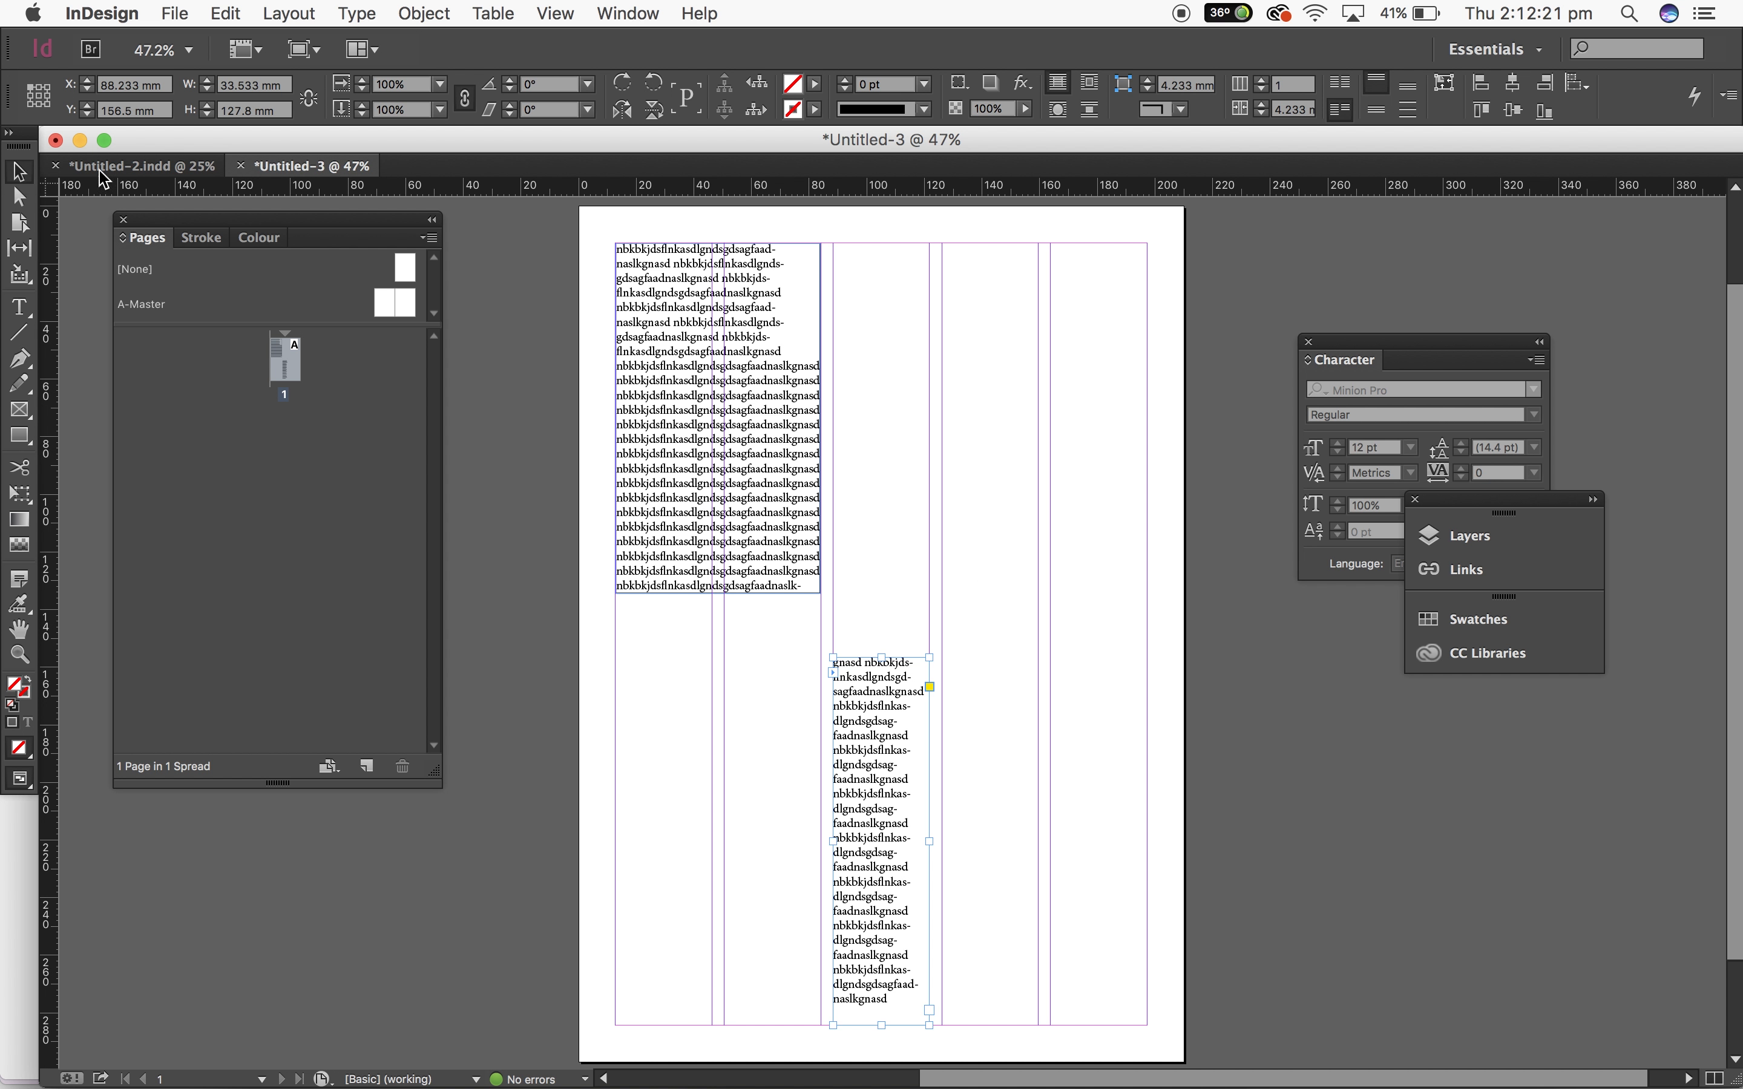
pyautogui.moveTo(891, 729); pyautogui.dragTo(895, 677)
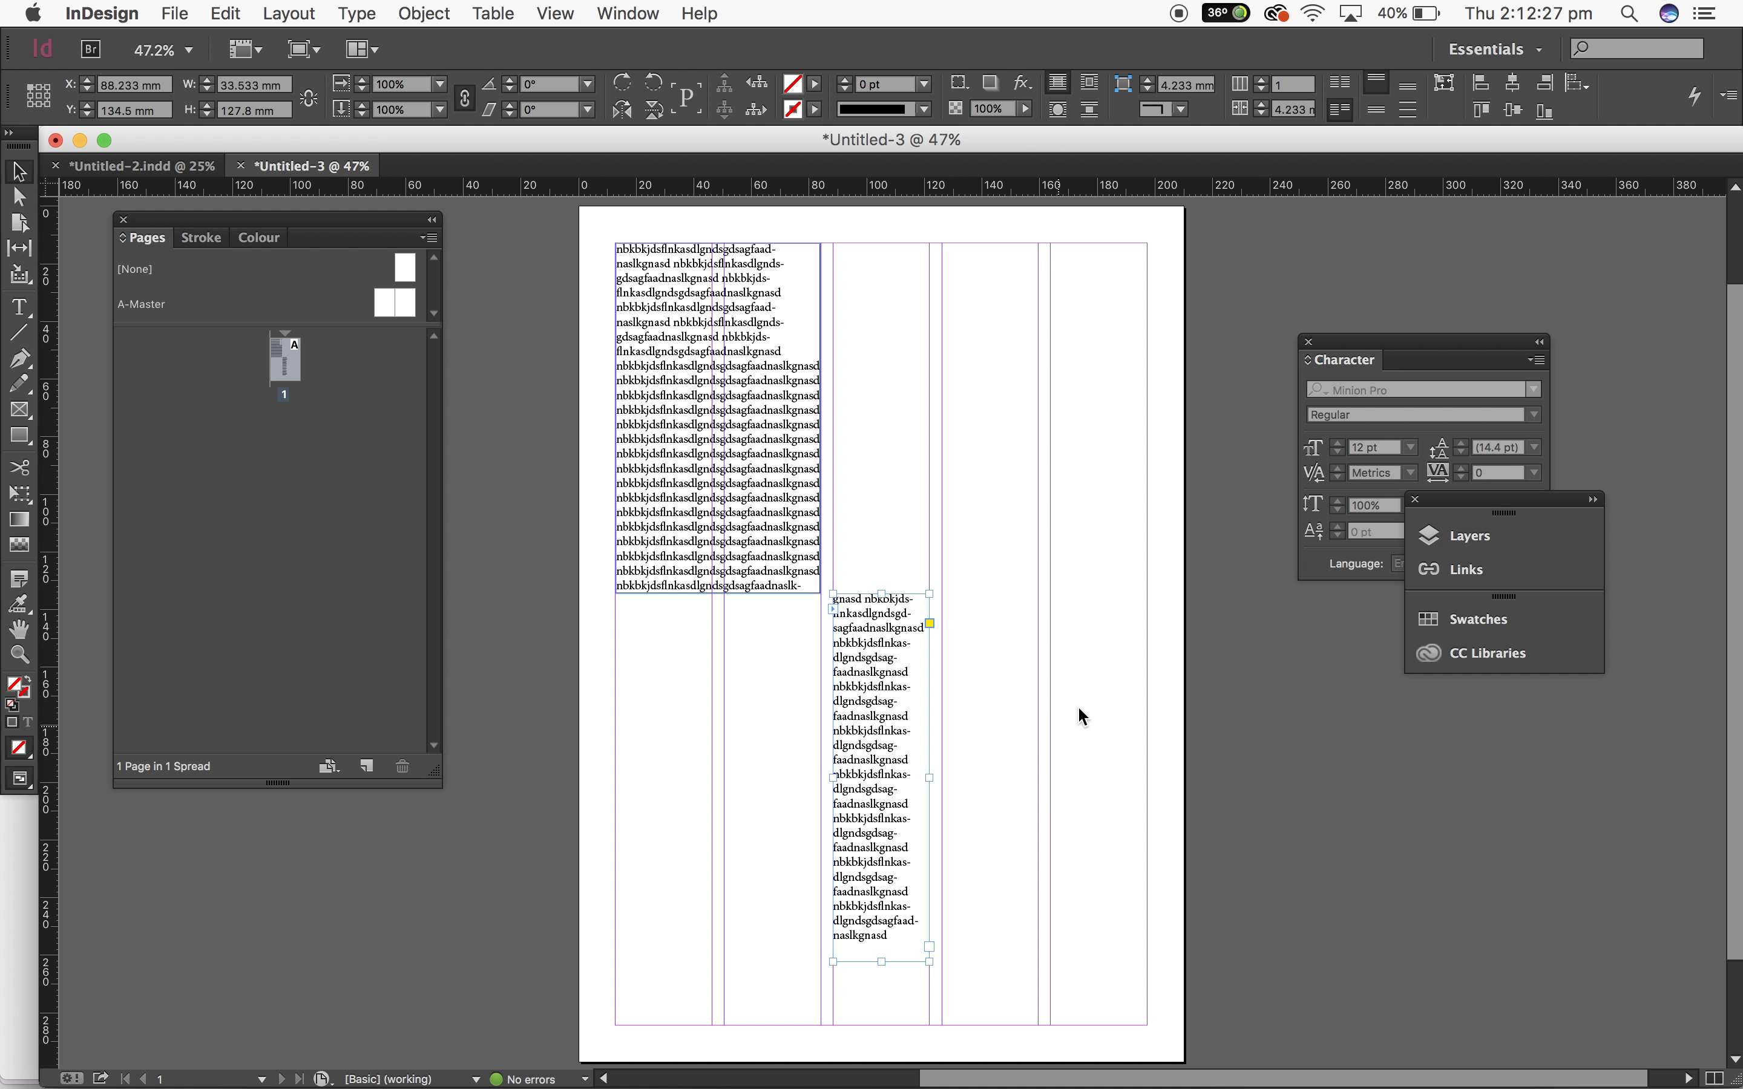
pyautogui.click(1145, 769)
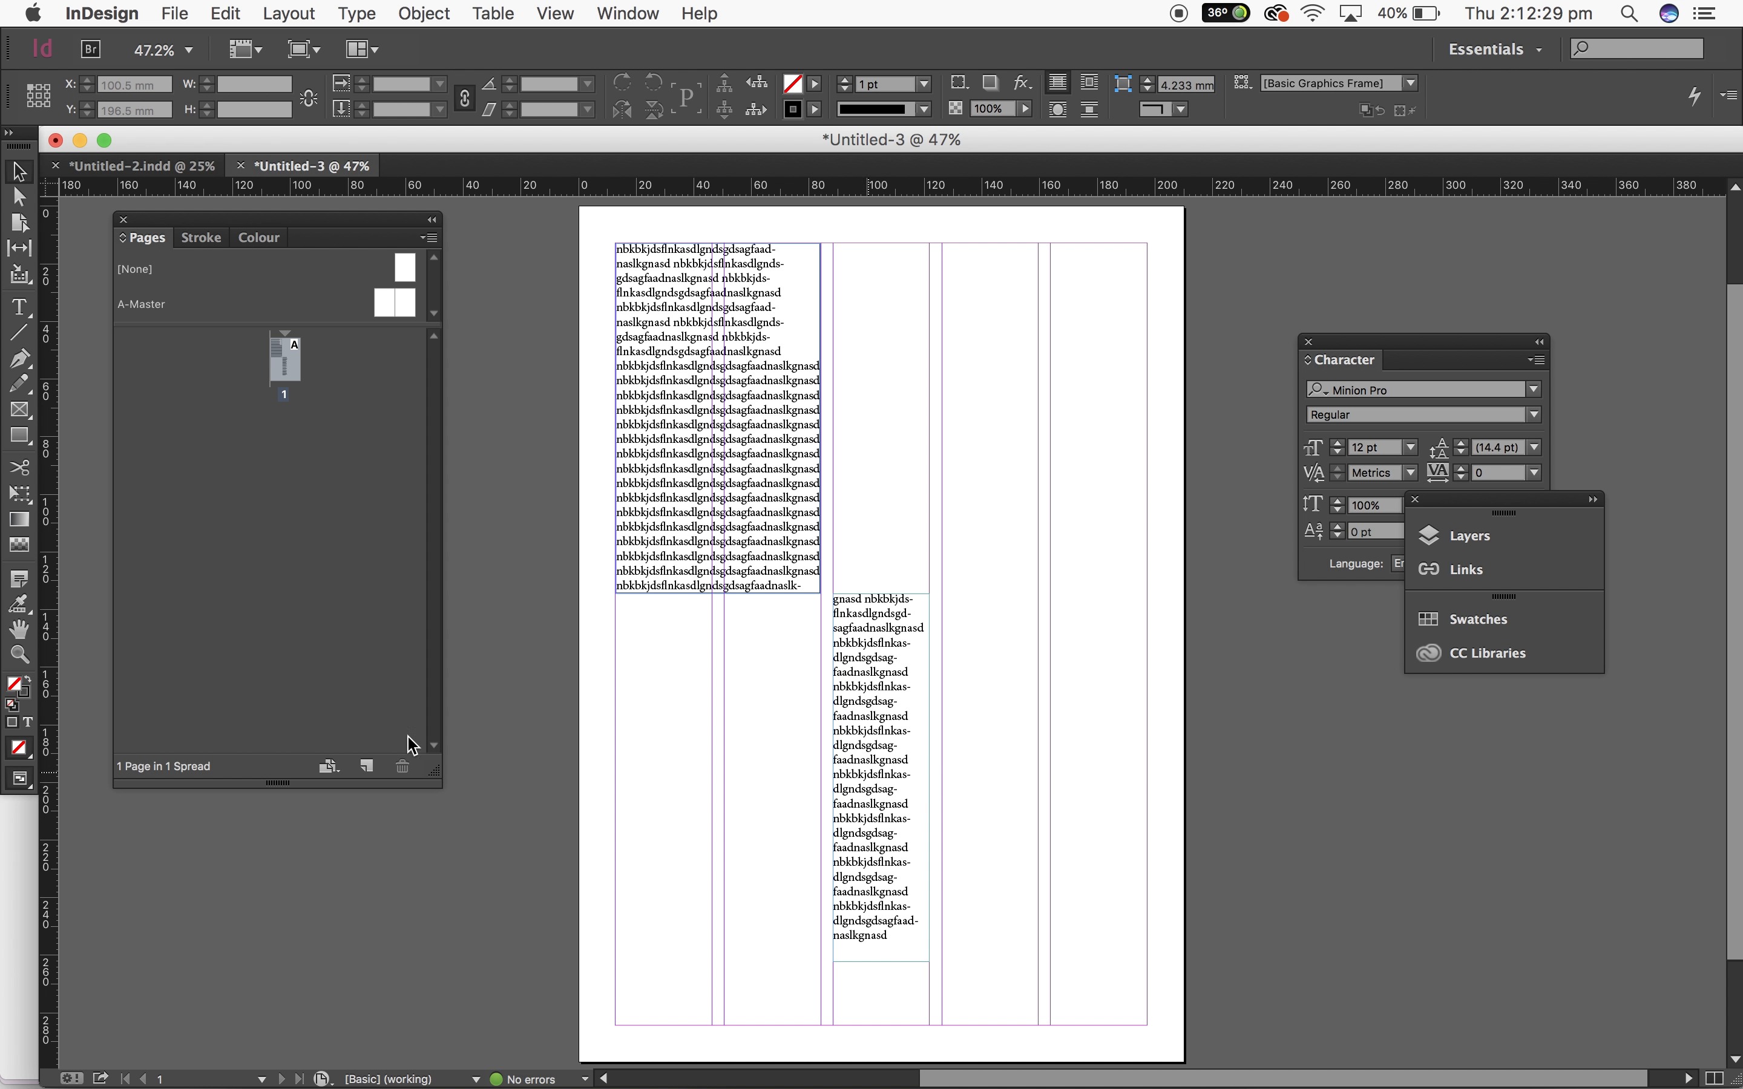
# Step: Paste more text at the end of the threaded frame in the third column
pyautogui.click(895, 866)
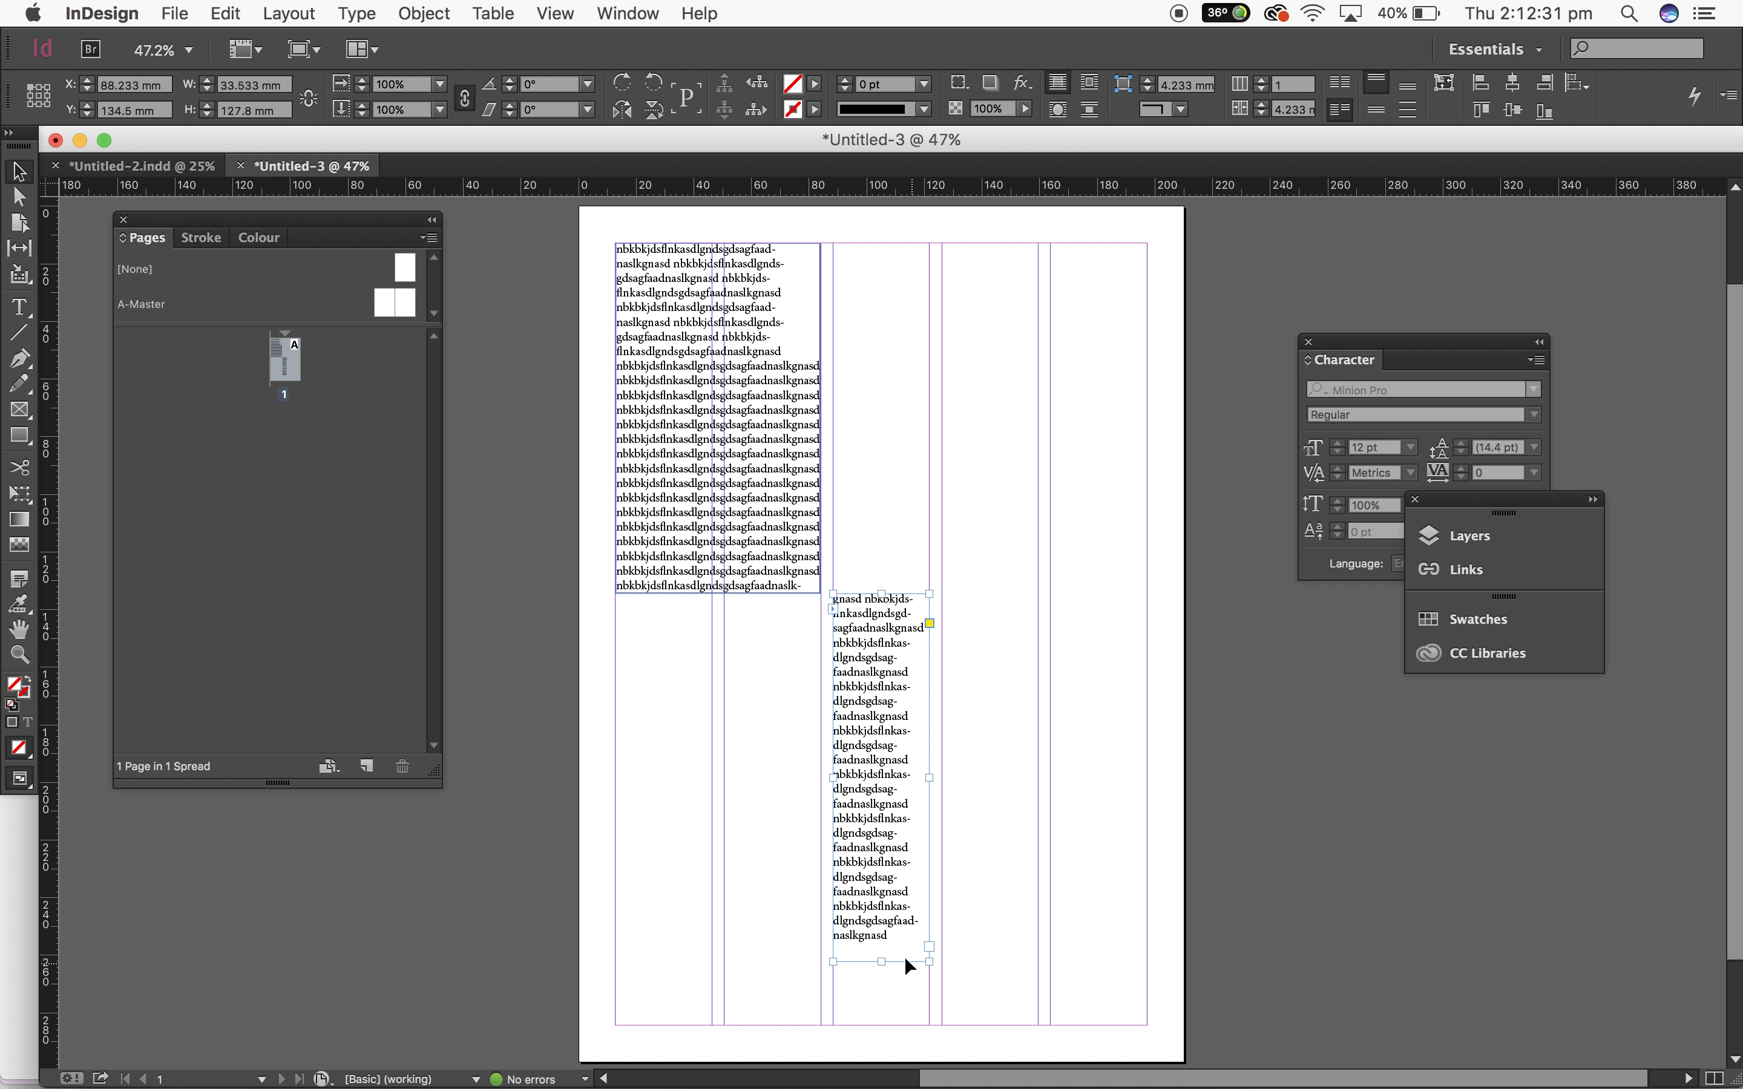
pyautogui.doubleClick(895, 937)
pyautogui.press('super+v')
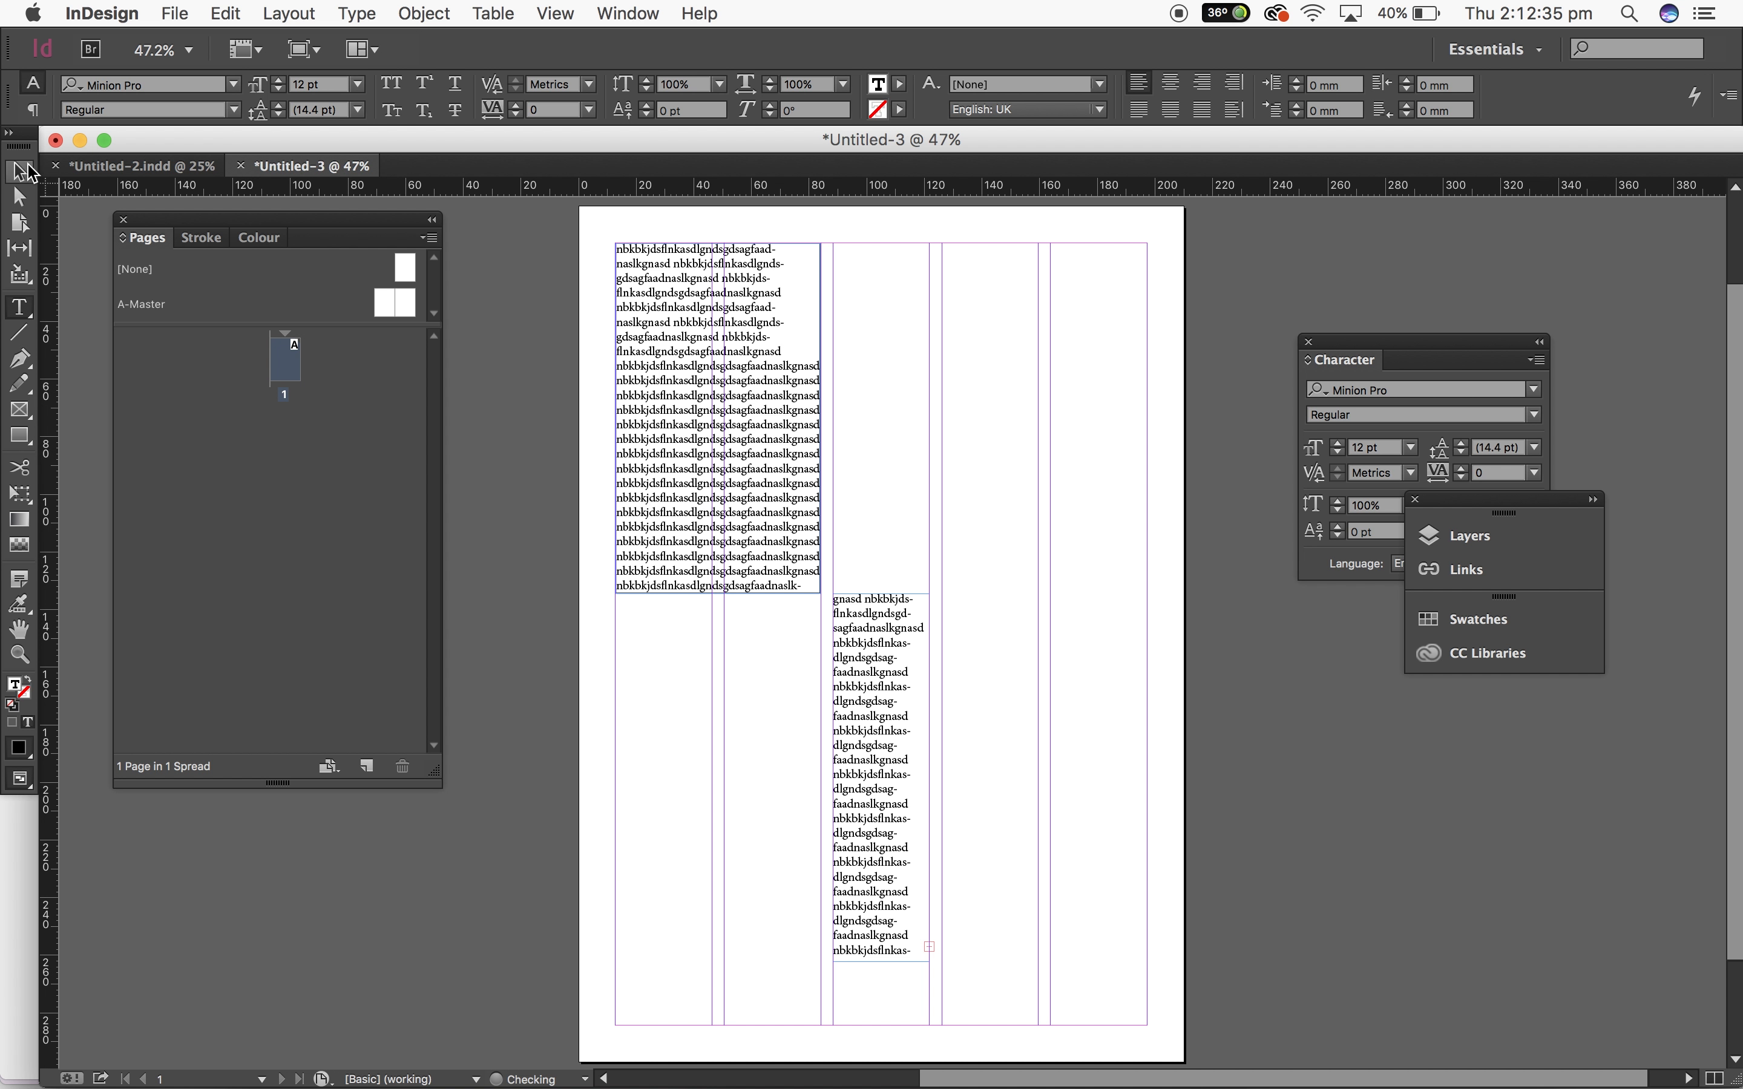
# Step: Extend the threaded frame's bottom edge down to the page's bottom margin
pyautogui.click(22, 171)
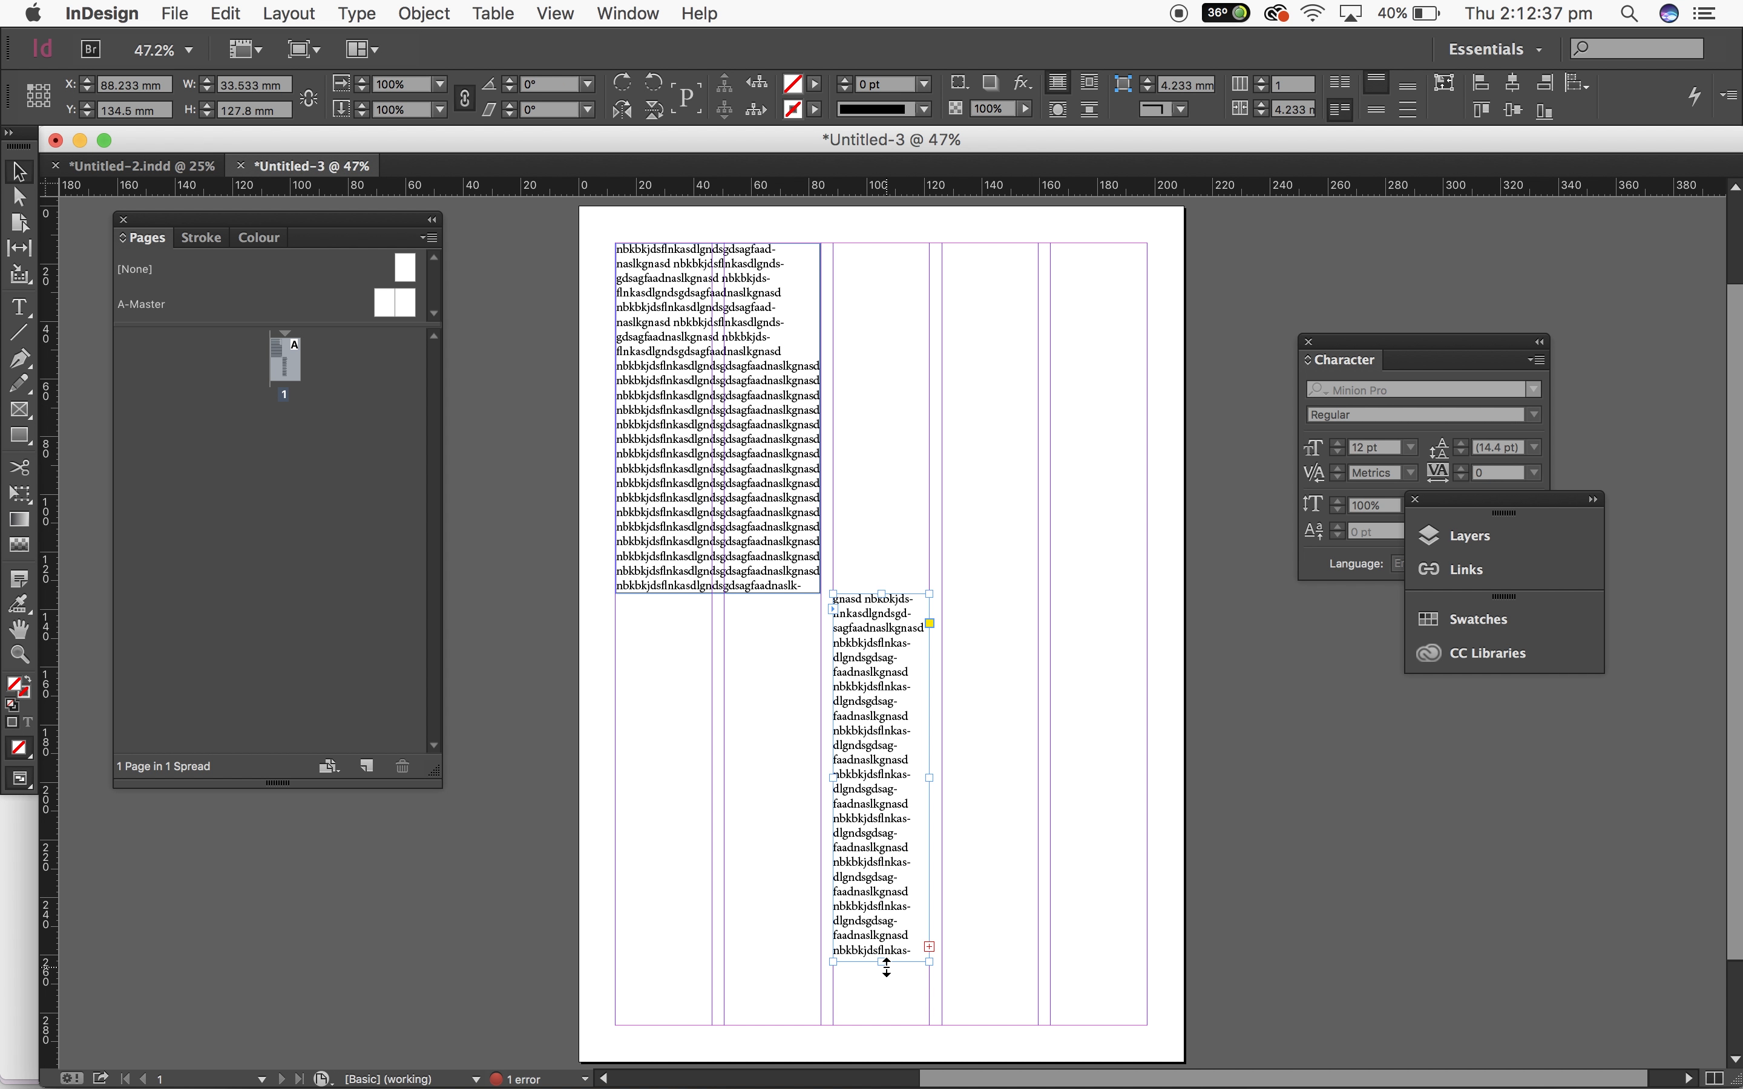
pyautogui.moveTo(887, 967); pyautogui.dragTo(887, 1018)
pyautogui.click(1121, 968)
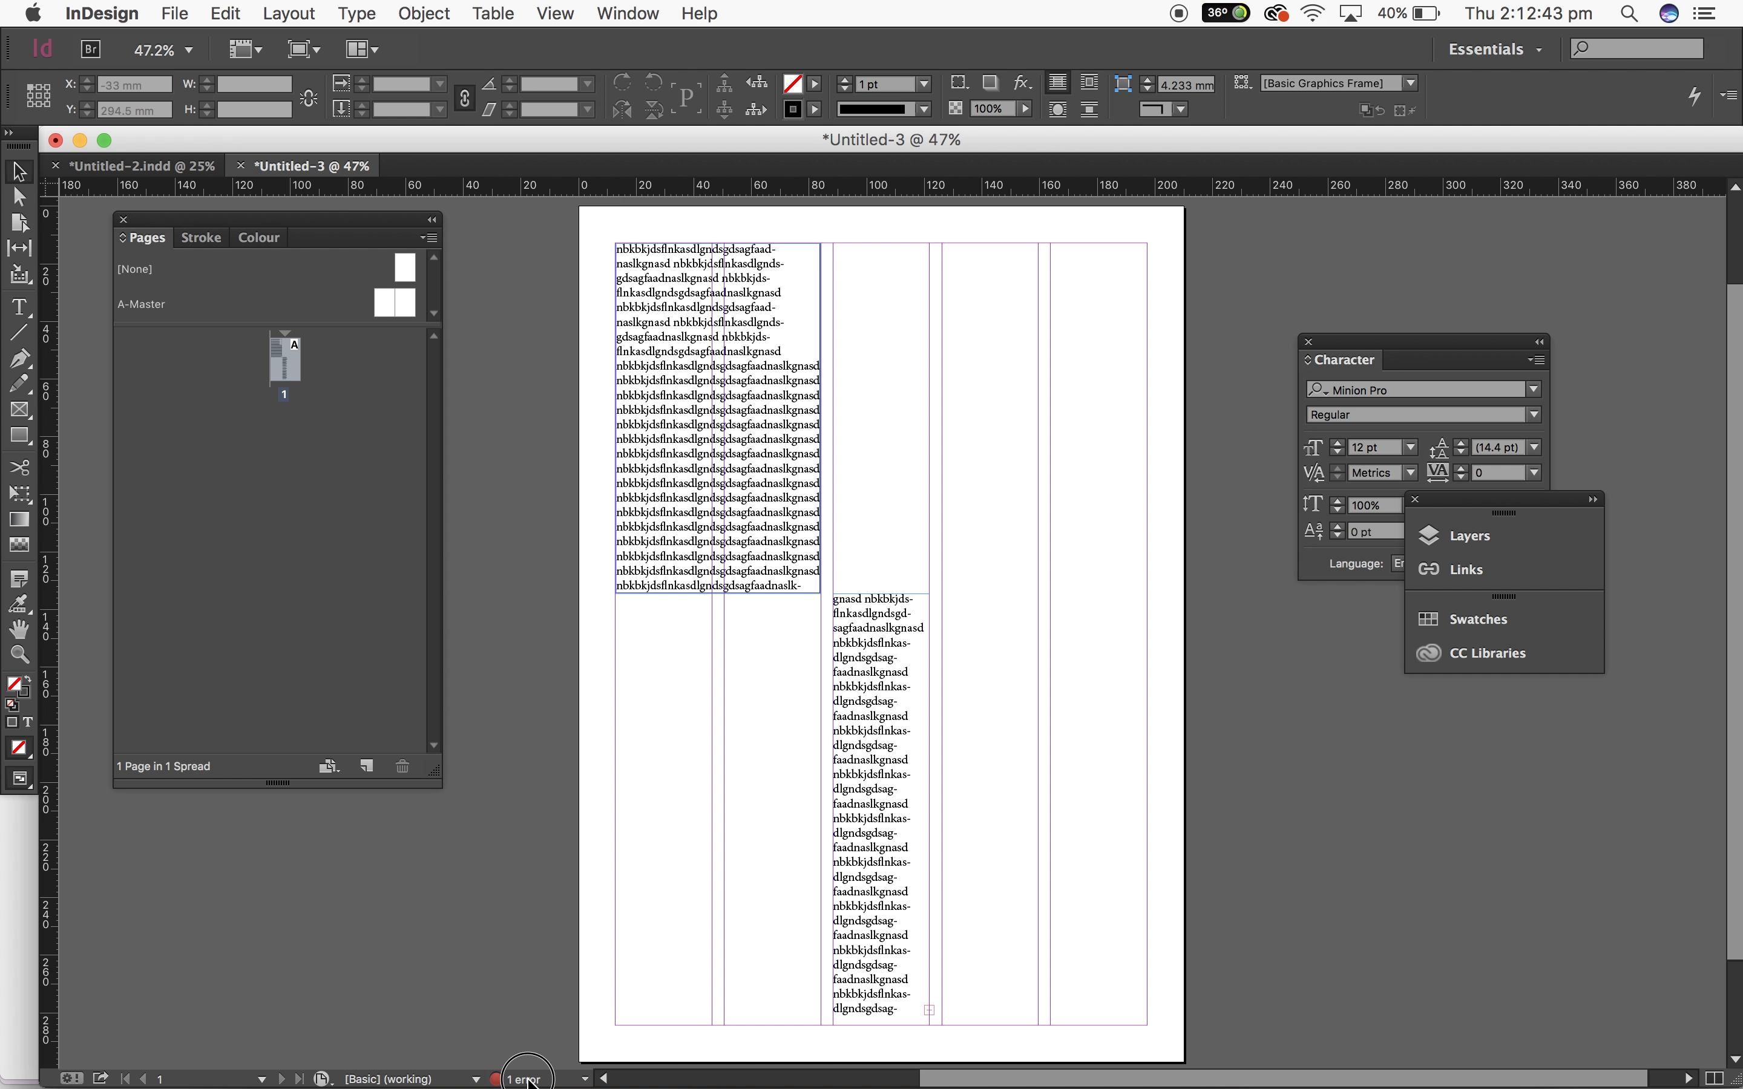
# Step: Open the Preflight panel and locate the overset text frame from its error list
pyautogui.doubleClick(526, 1079)
pyautogui.click(285, 205)
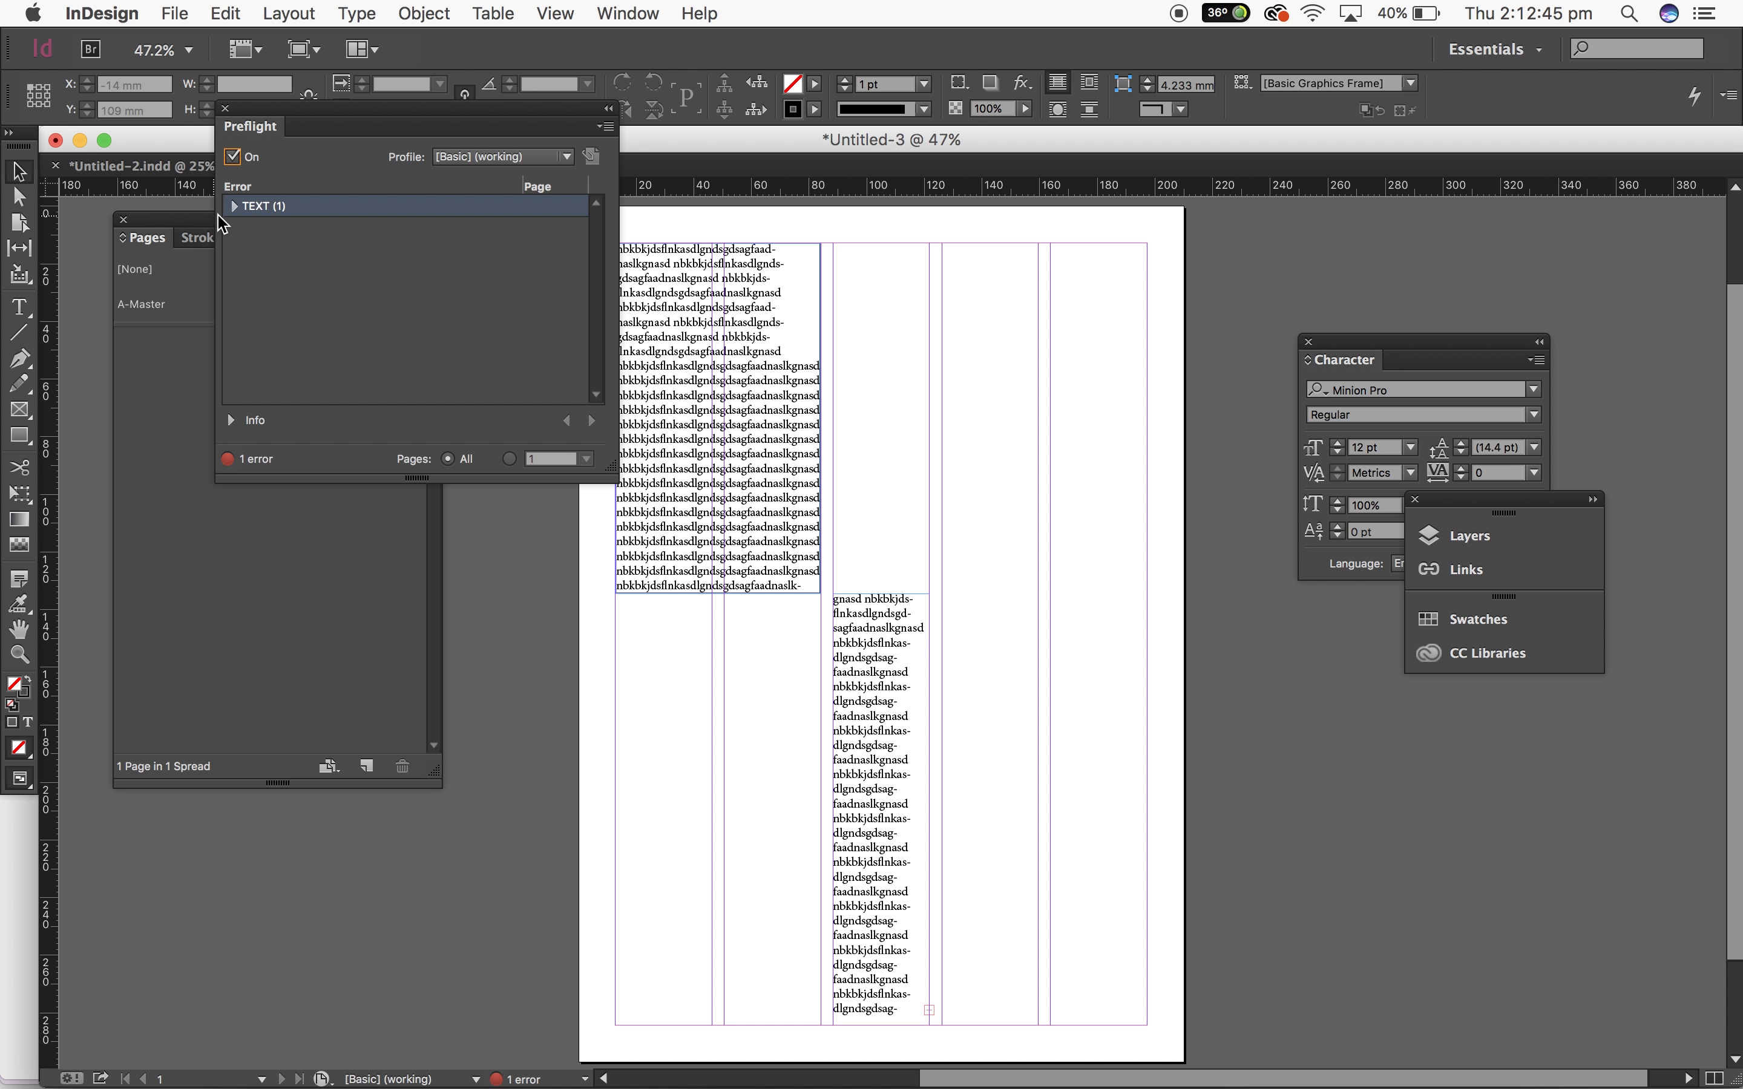
pyautogui.click(234, 207)
pyautogui.click(254, 229)
pyautogui.doubleClick(292, 250)
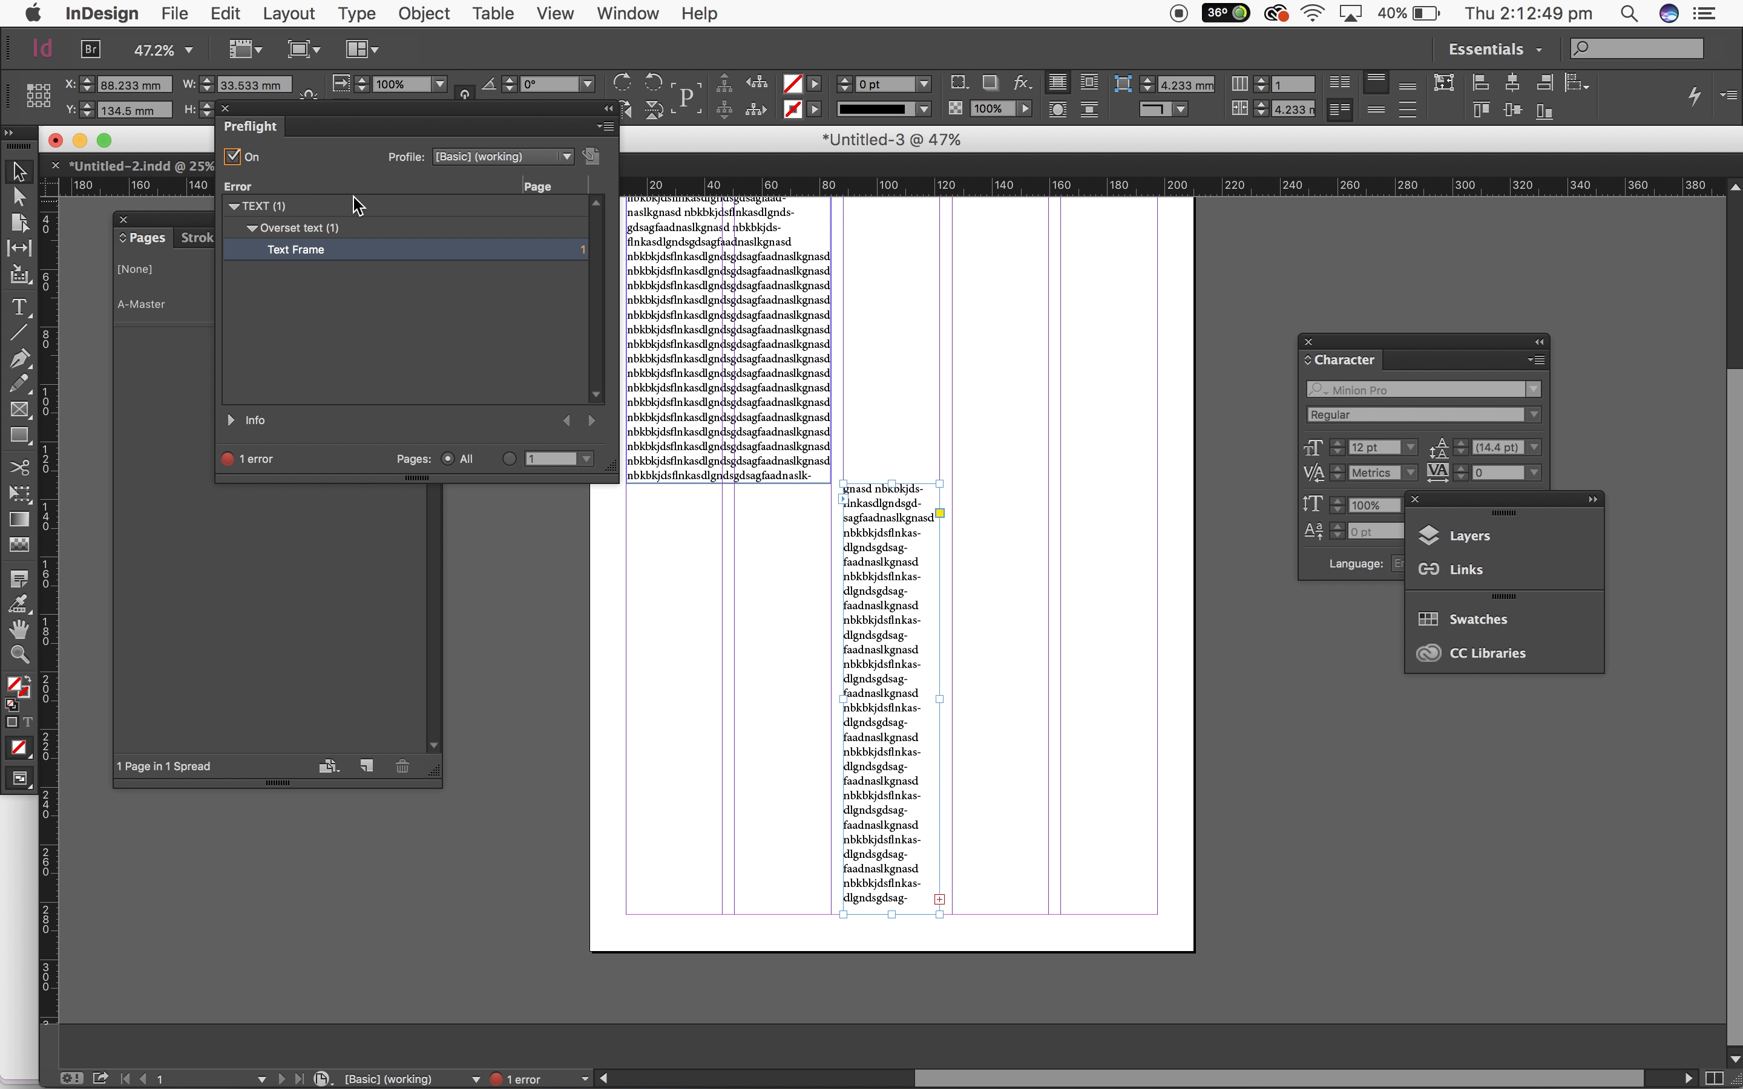
pyautogui.click(229, 110)
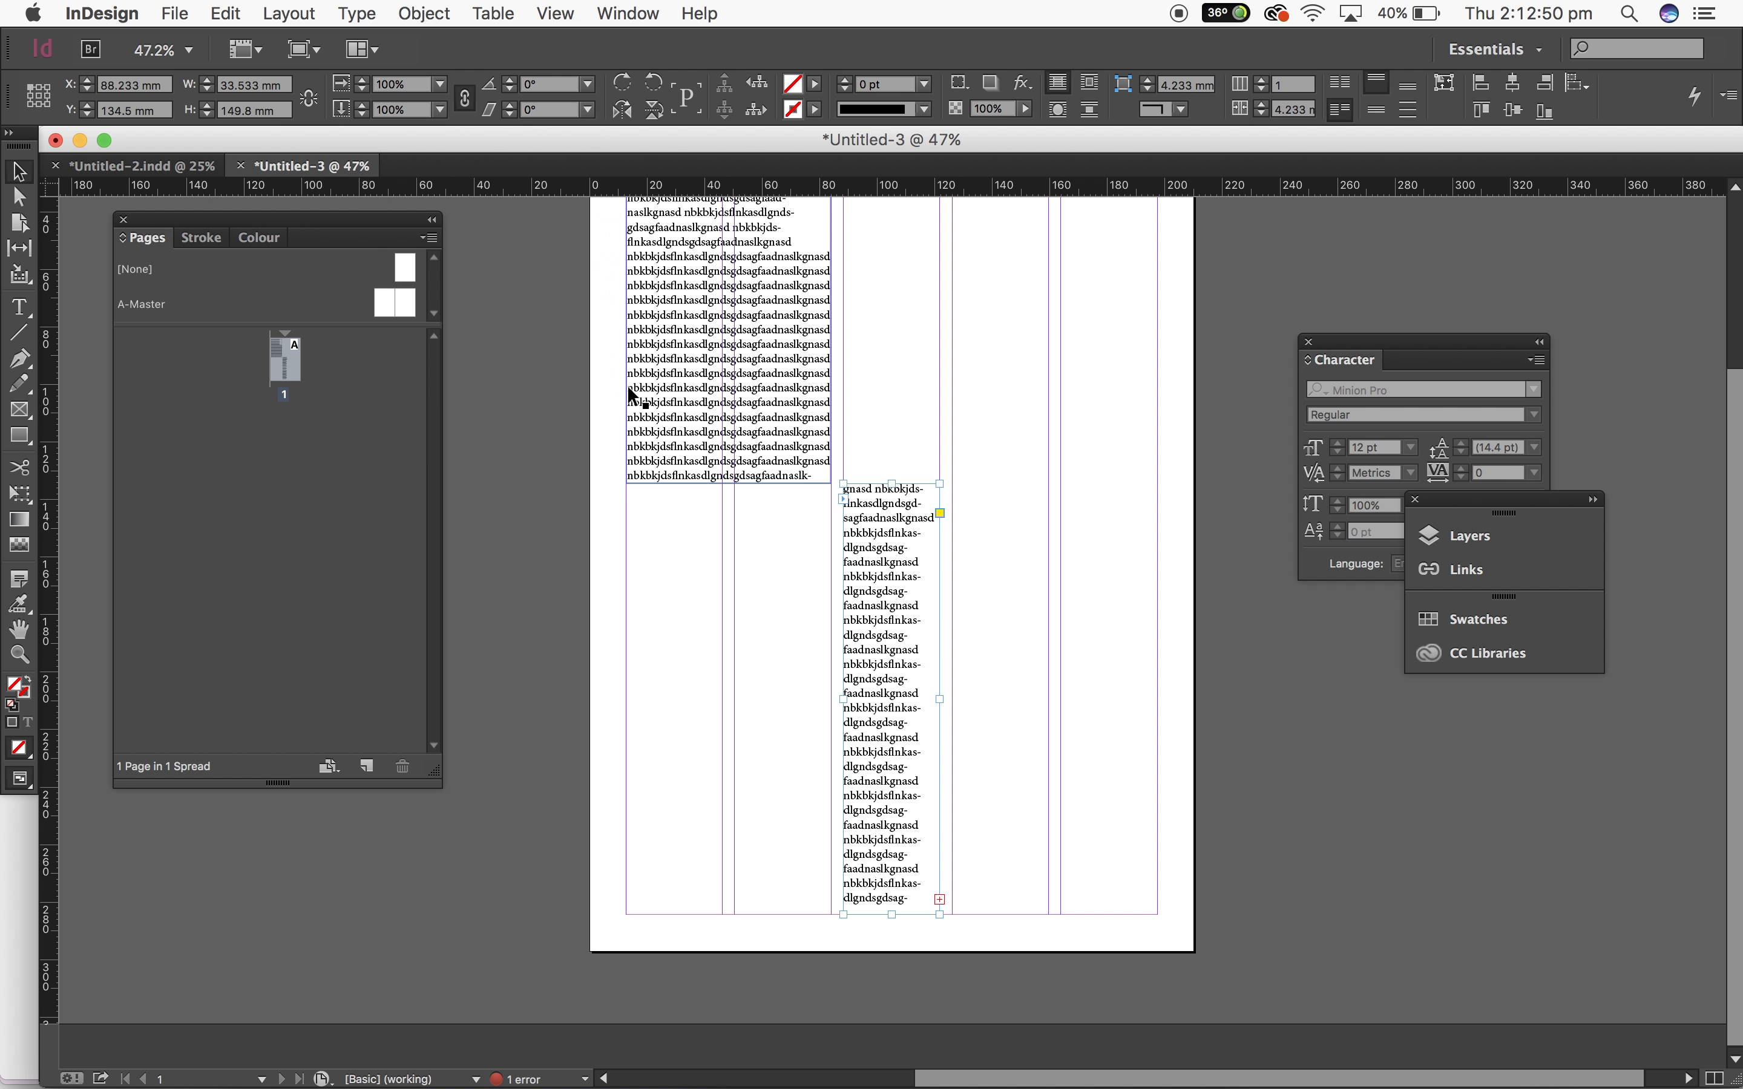
# Step: Thread the overset text into a new frame, widen it across the last two columns, and move it to the page bottom
pyautogui.click(941, 901)
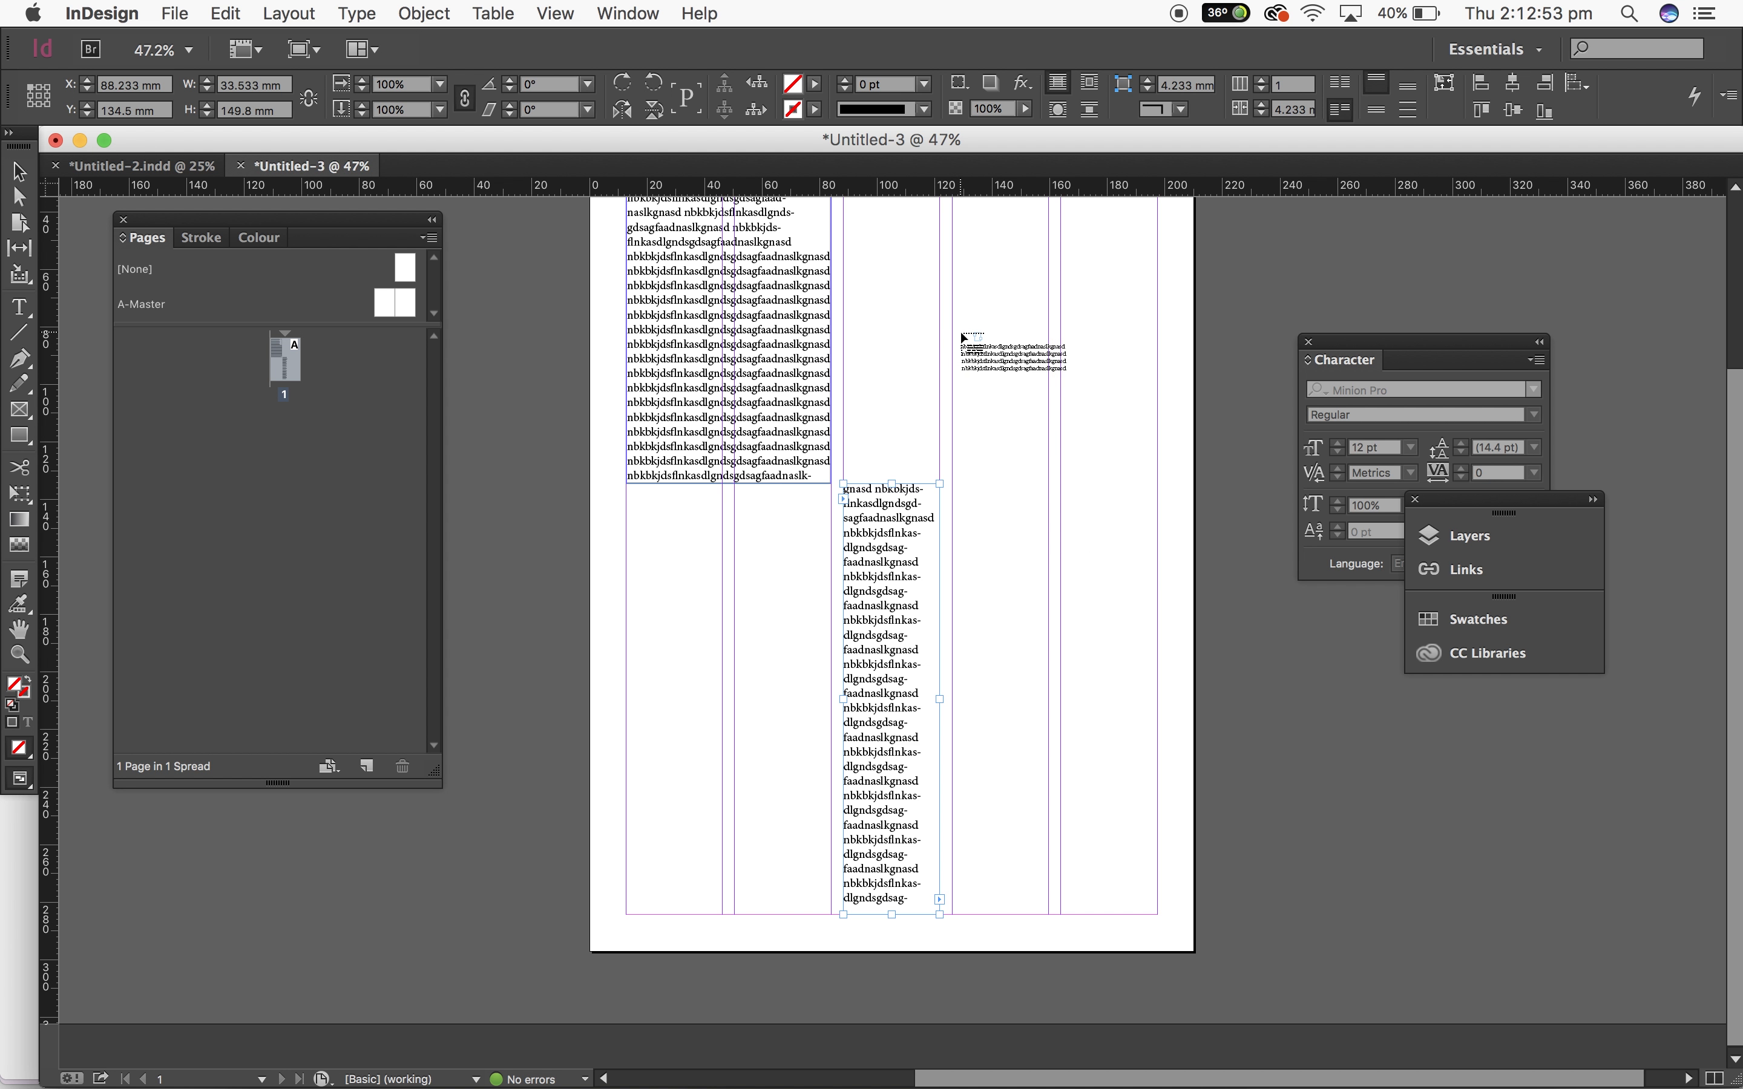
pyautogui.click(952, 334)
pyautogui.moveTo(1050, 624); pyautogui.dragTo(1157, 624)
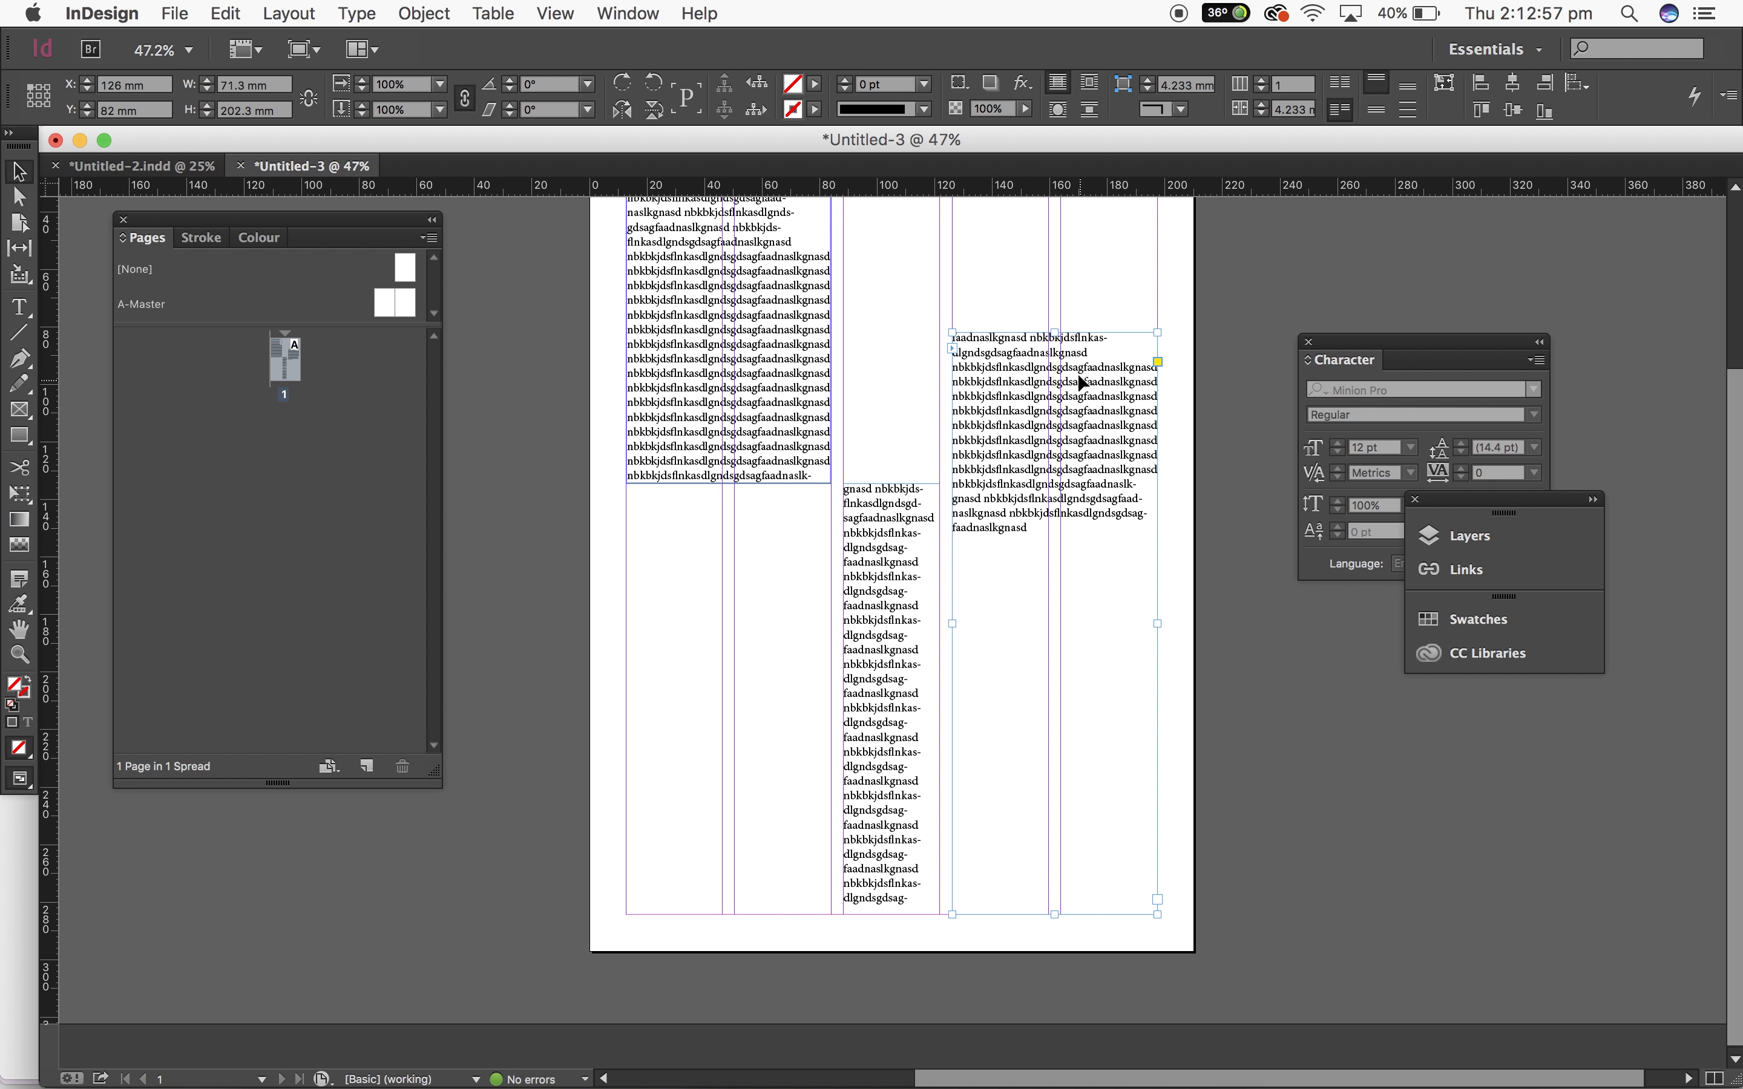
pyautogui.moveTo(1055, 334); pyautogui.dragTo(1061, 745)
pyautogui.click(1229, 791)
# Step: Hide the guides
pyautogui.scroll(5, 1229, 791)
pyautogui.hscroll(2, 1230, 790)
pyautogui.scroll(-2, 1230, 791)
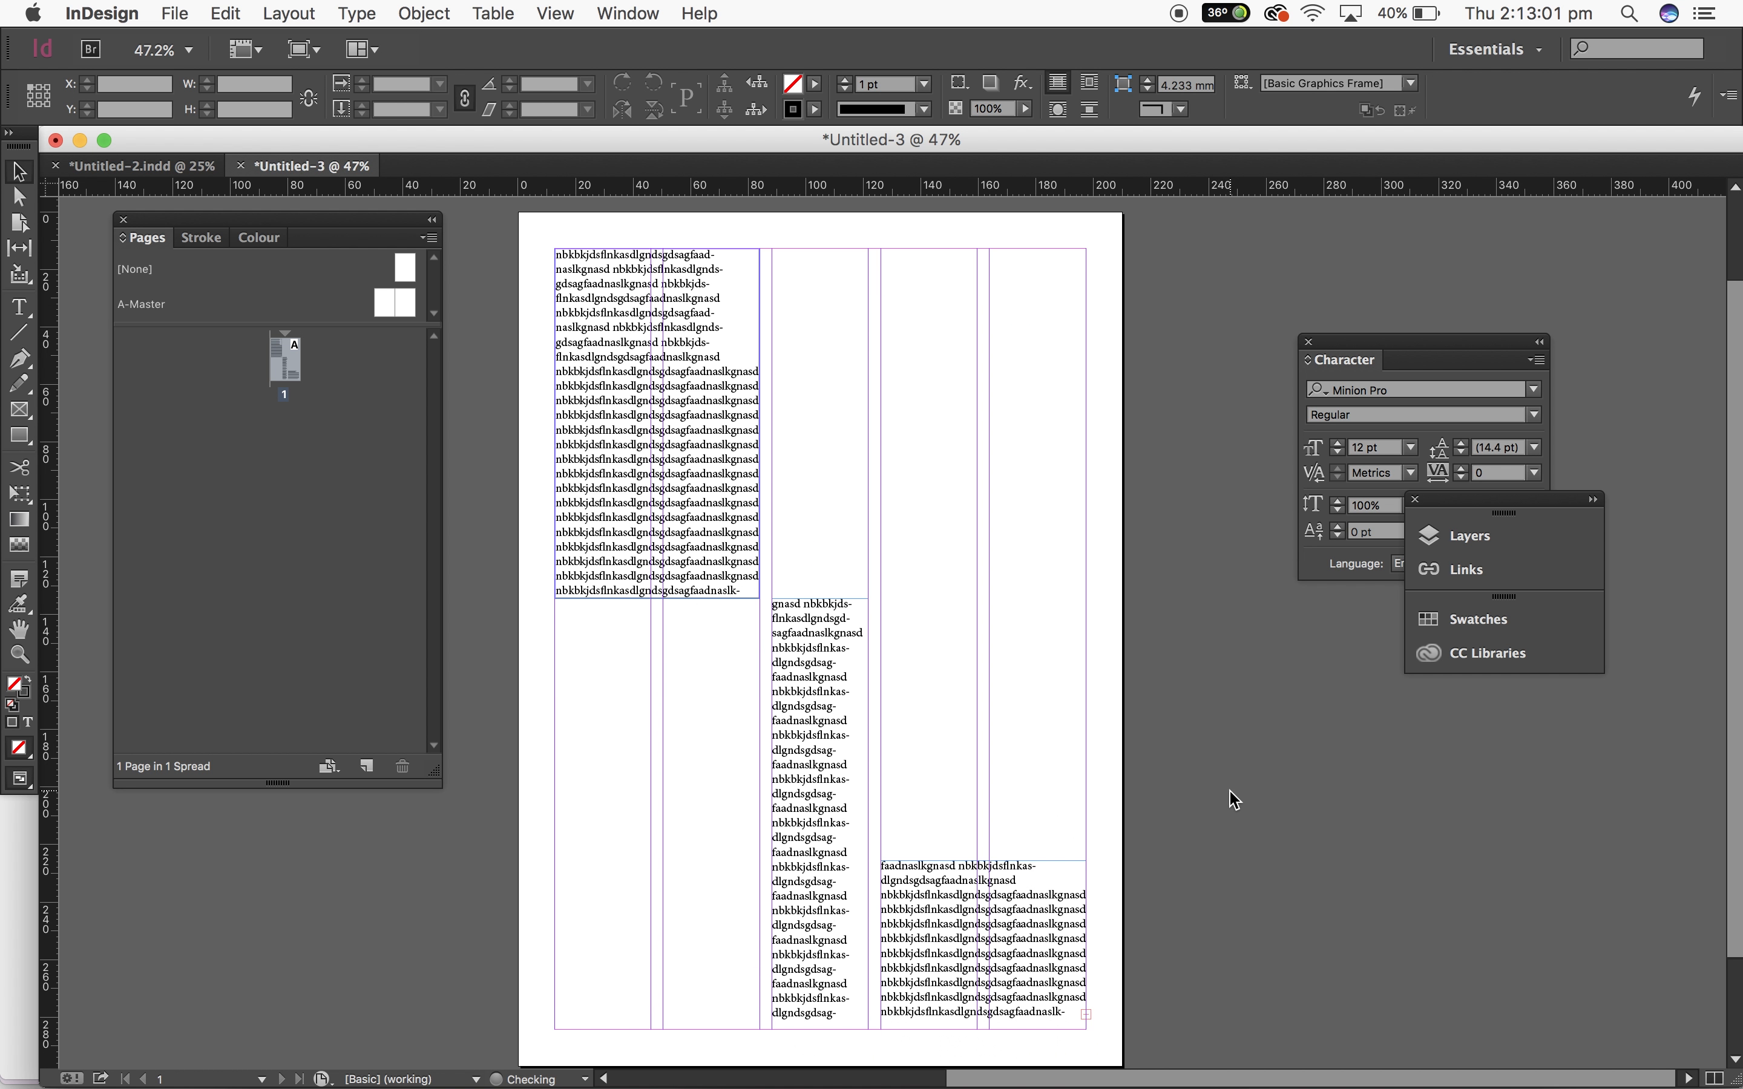
pyautogui.press('super+semicolon')
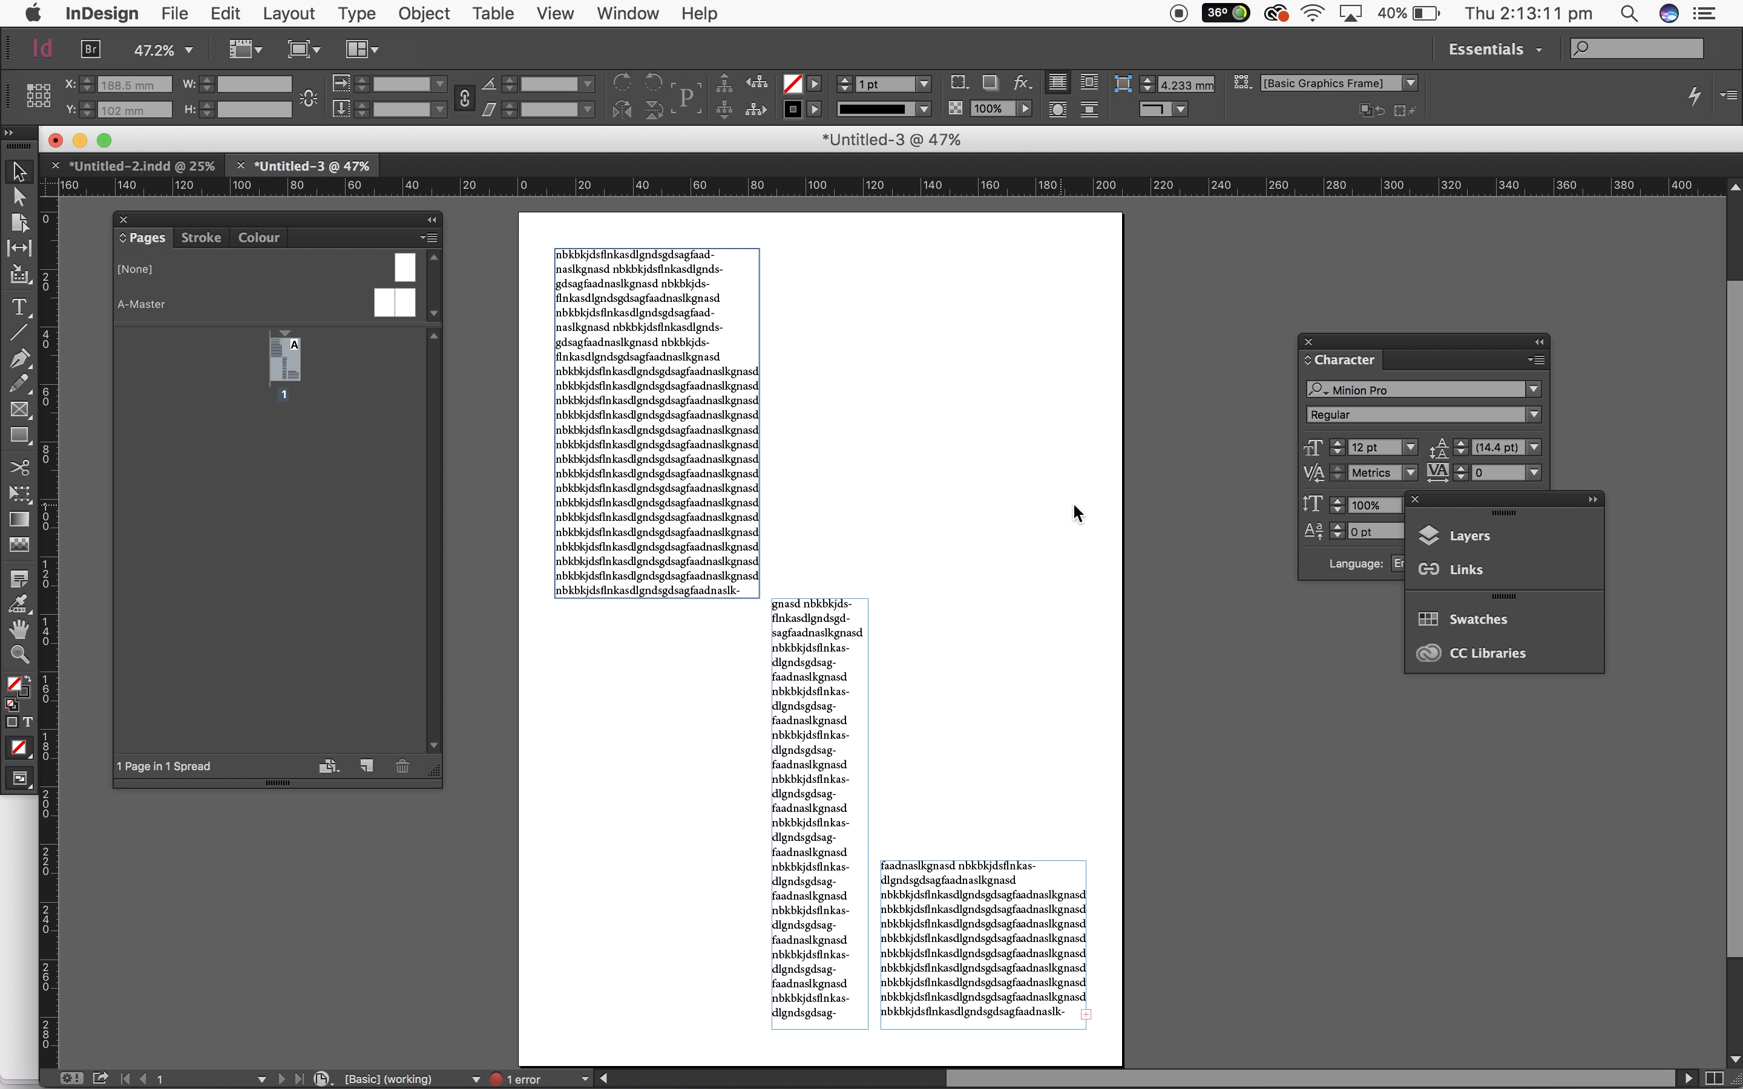
# Step: Turn on Overprint Preview
pyautogui.click(641, 8)
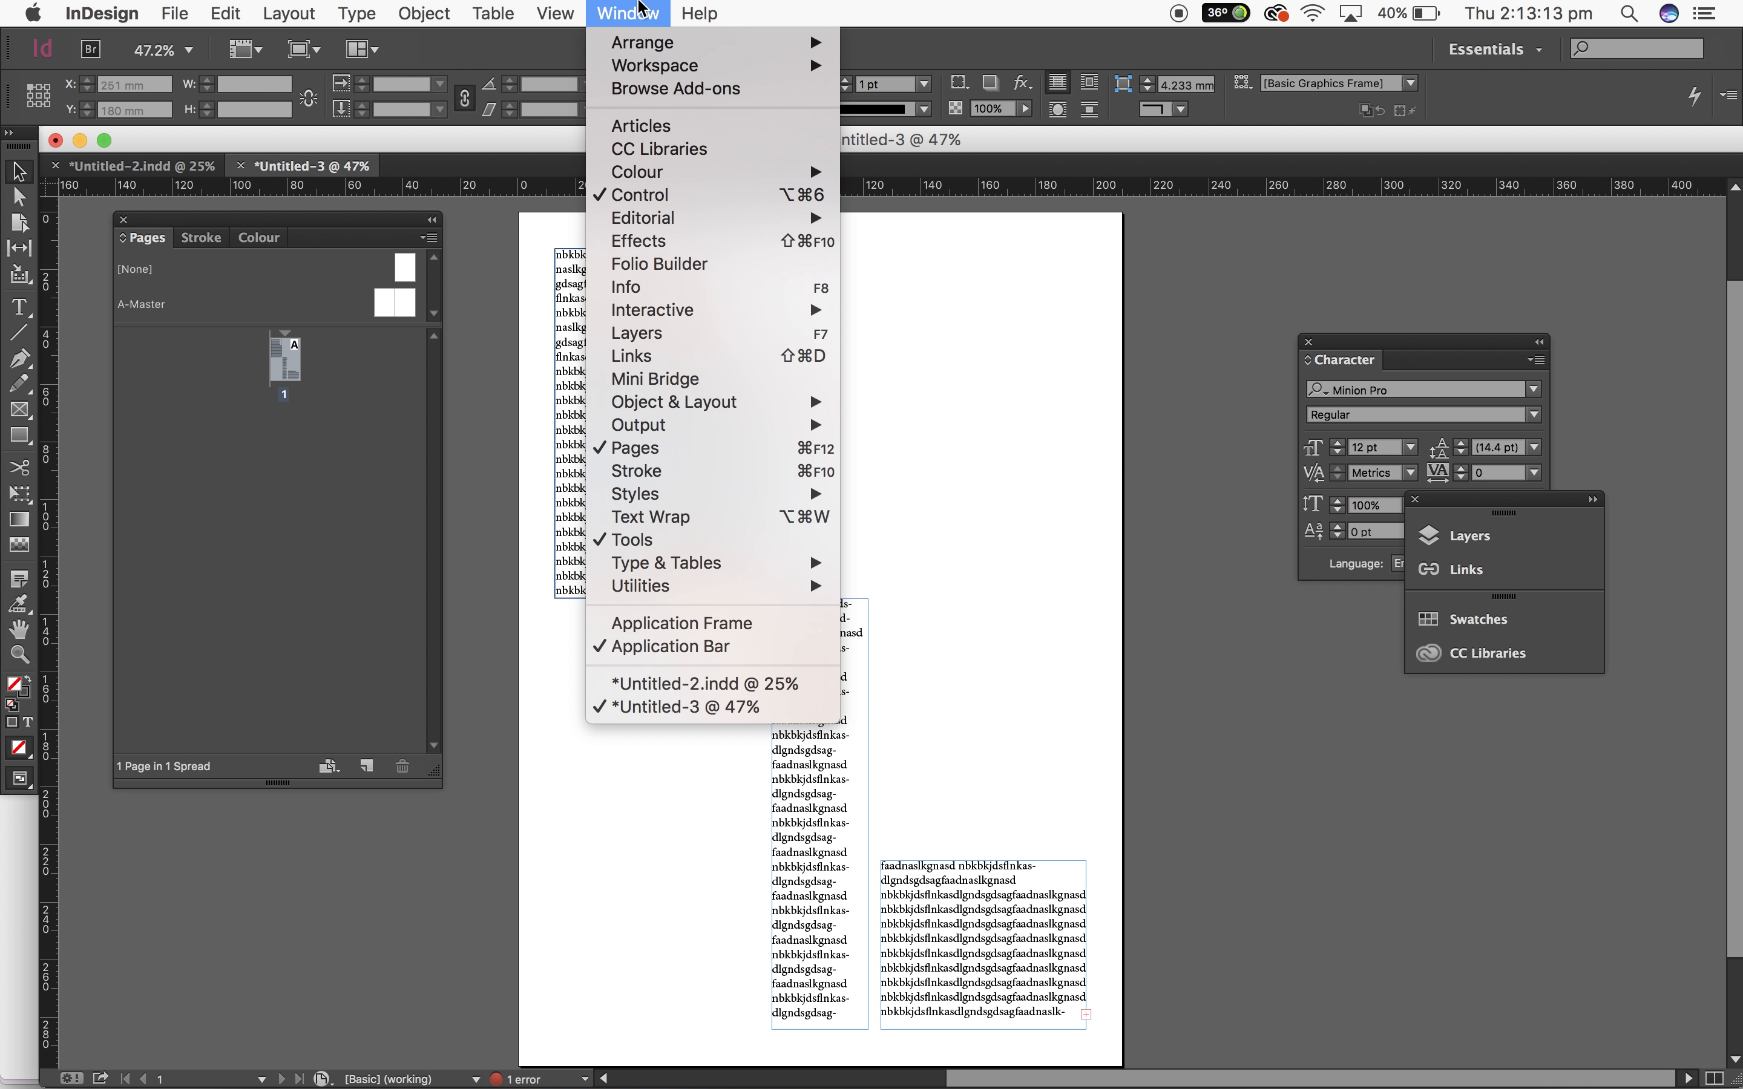
pyautogui.moveTo(558, 13)
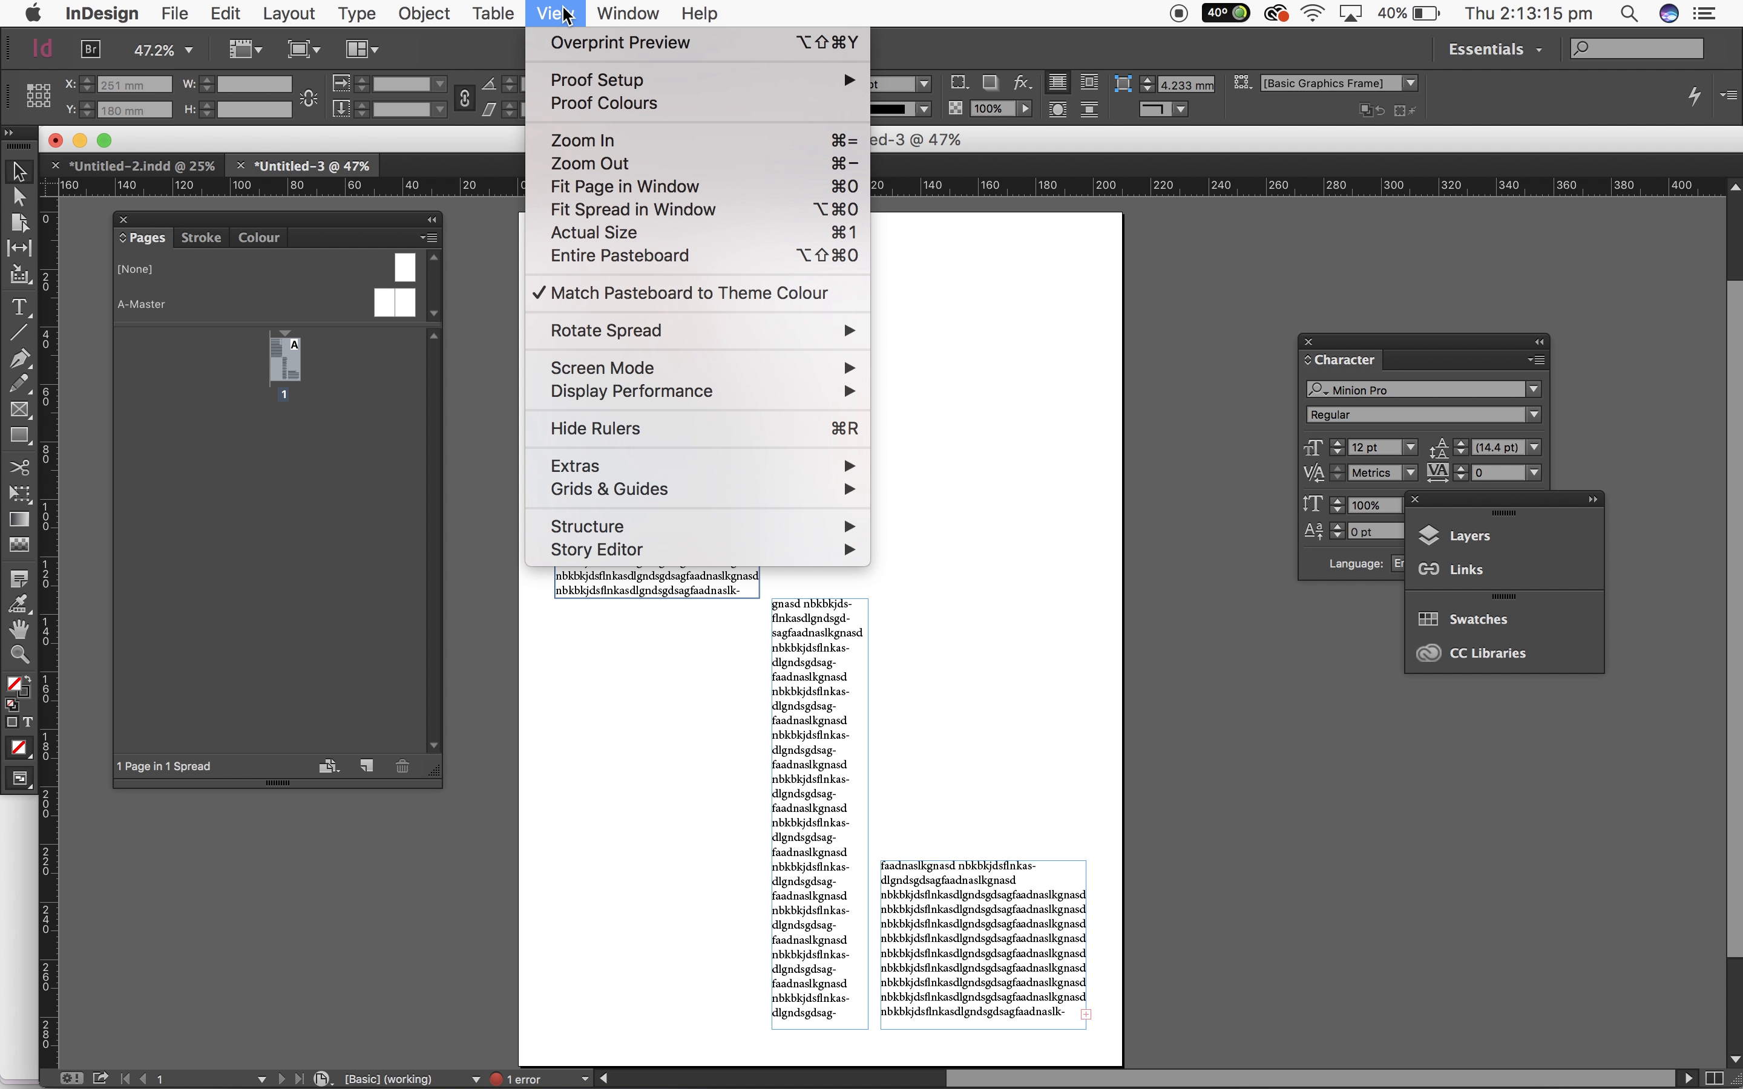
pyautogui.click(574, 45)
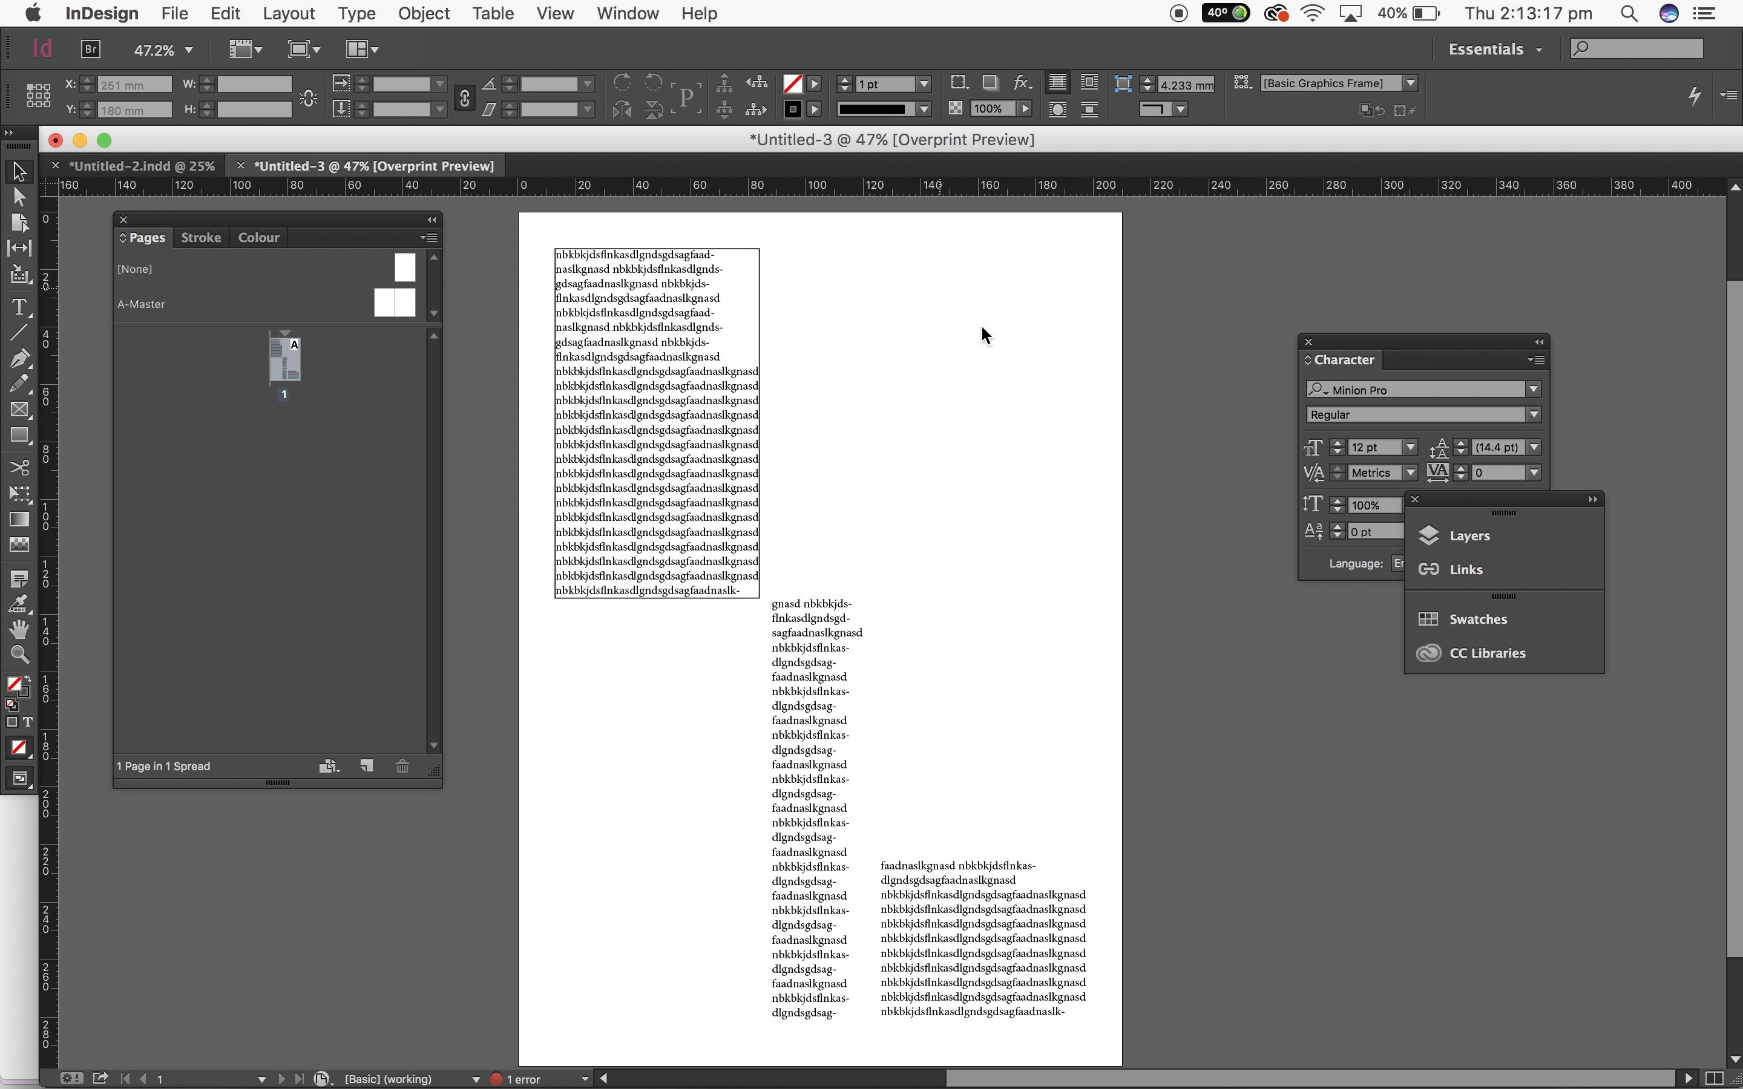
# Step: Set the first text frame's stroke colour to None
pyautogui.click(641, 496)
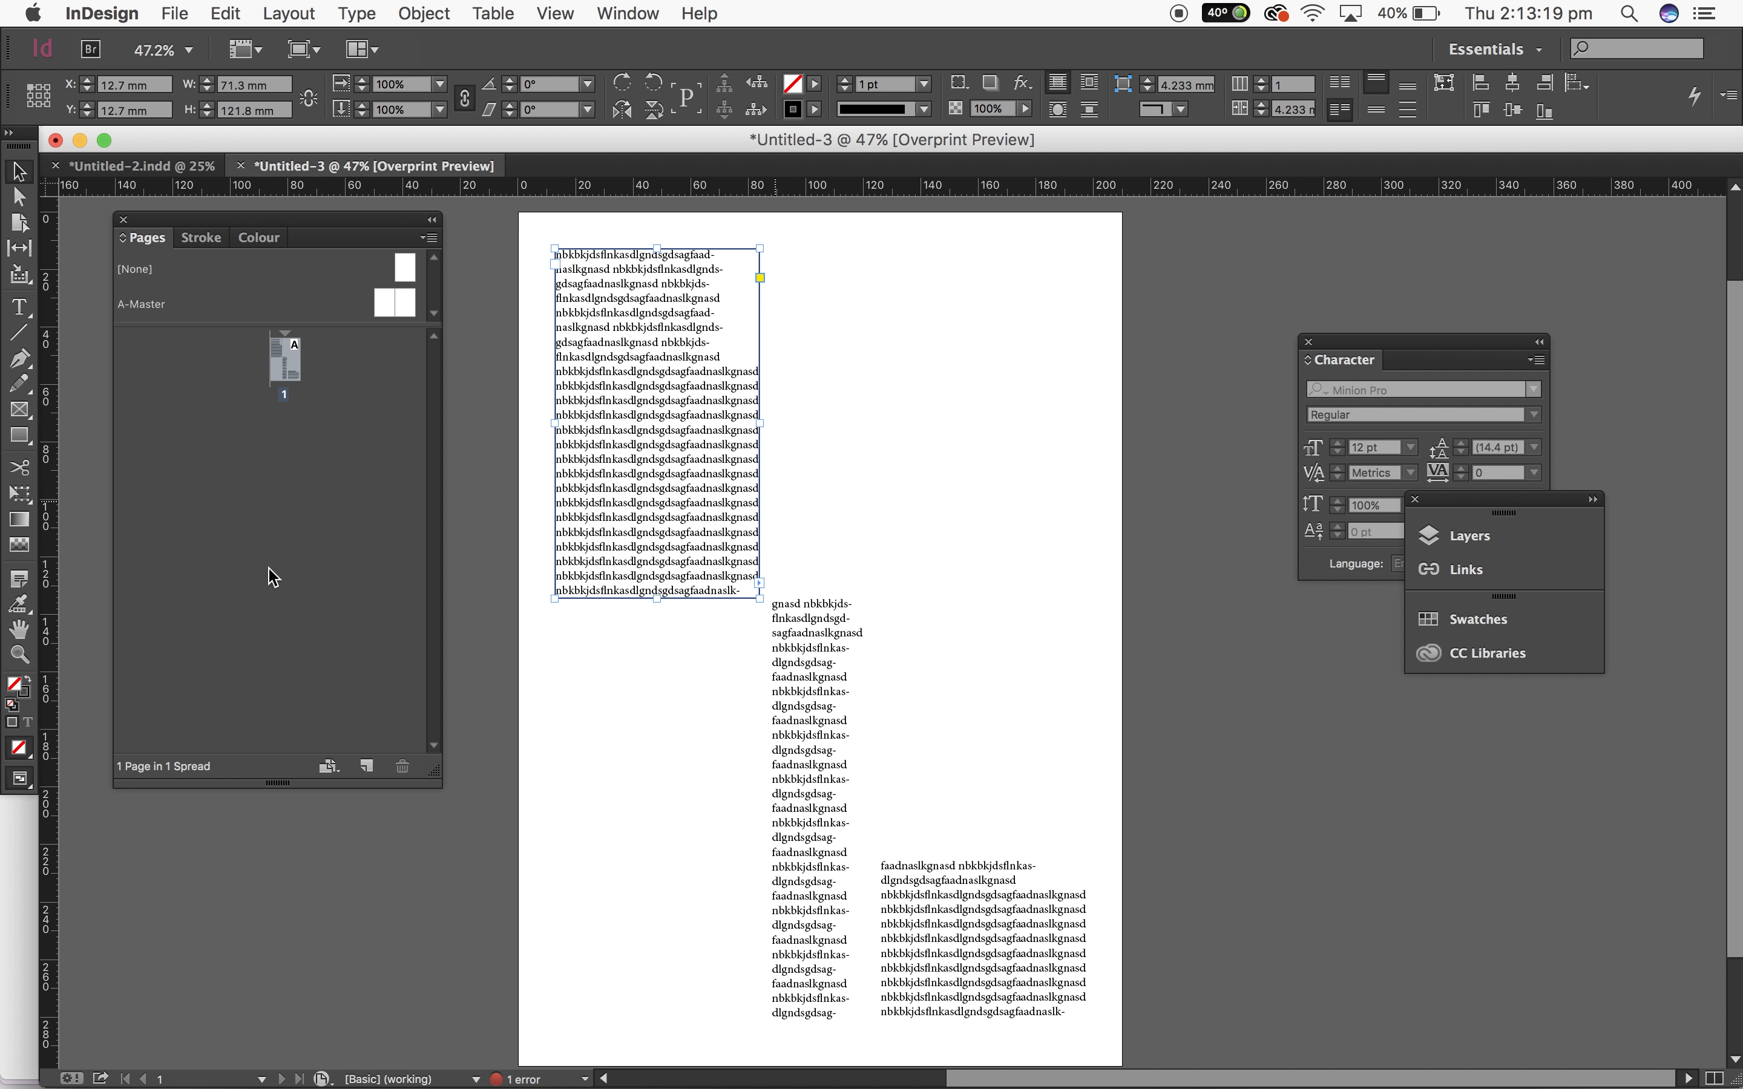
pyautogui.click(24, 690)
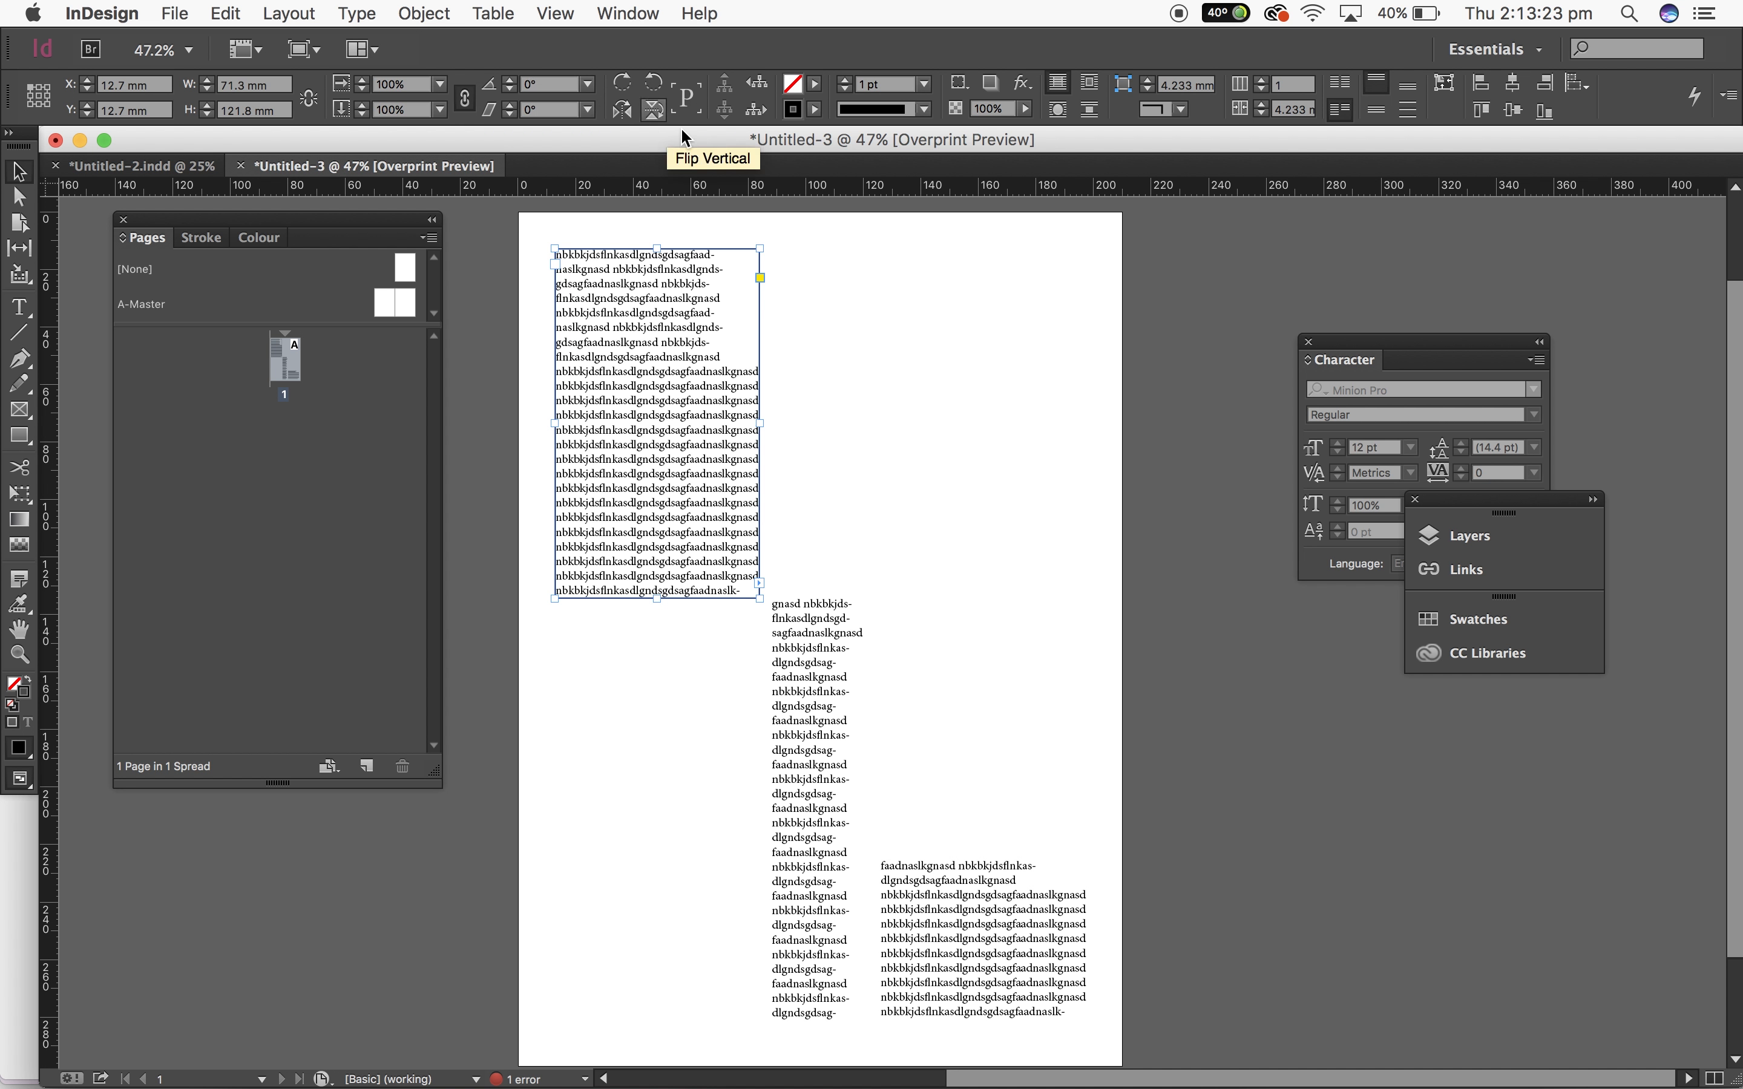
pyautogui.click(819, 110)
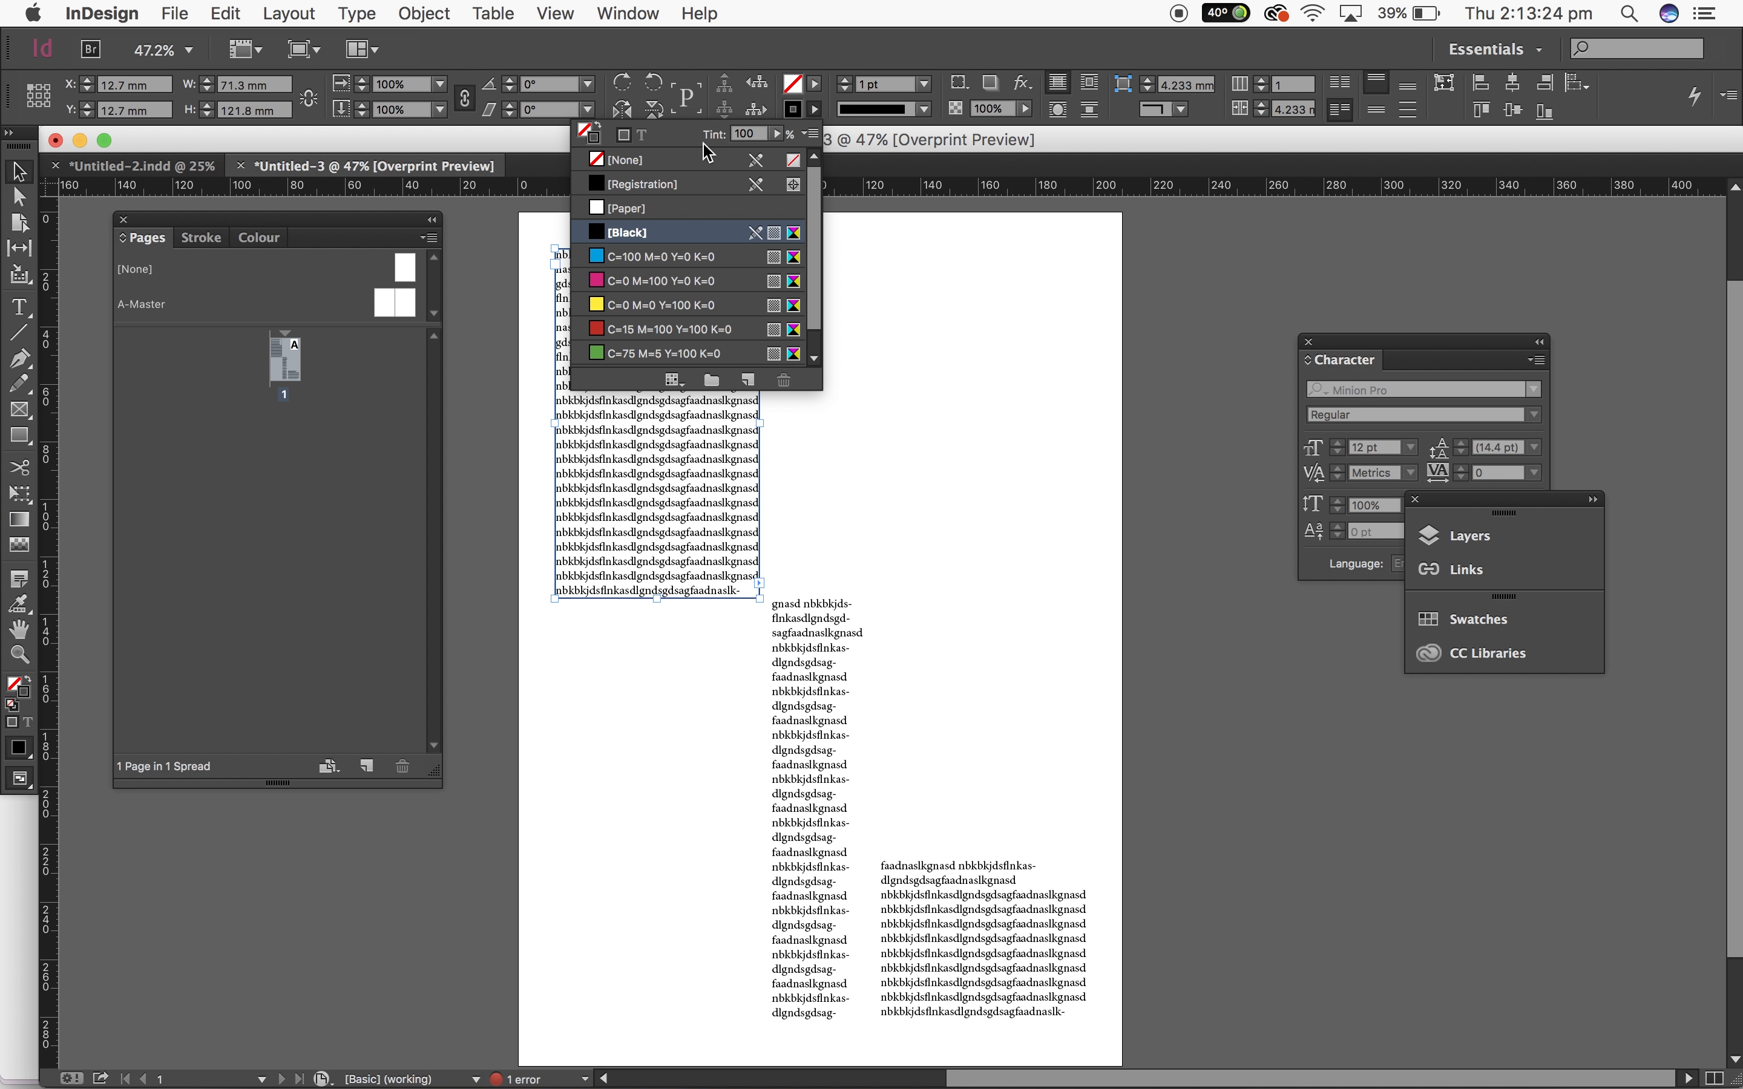
pyautogui.click(603, 167)
pyautogui.click(19, 173)
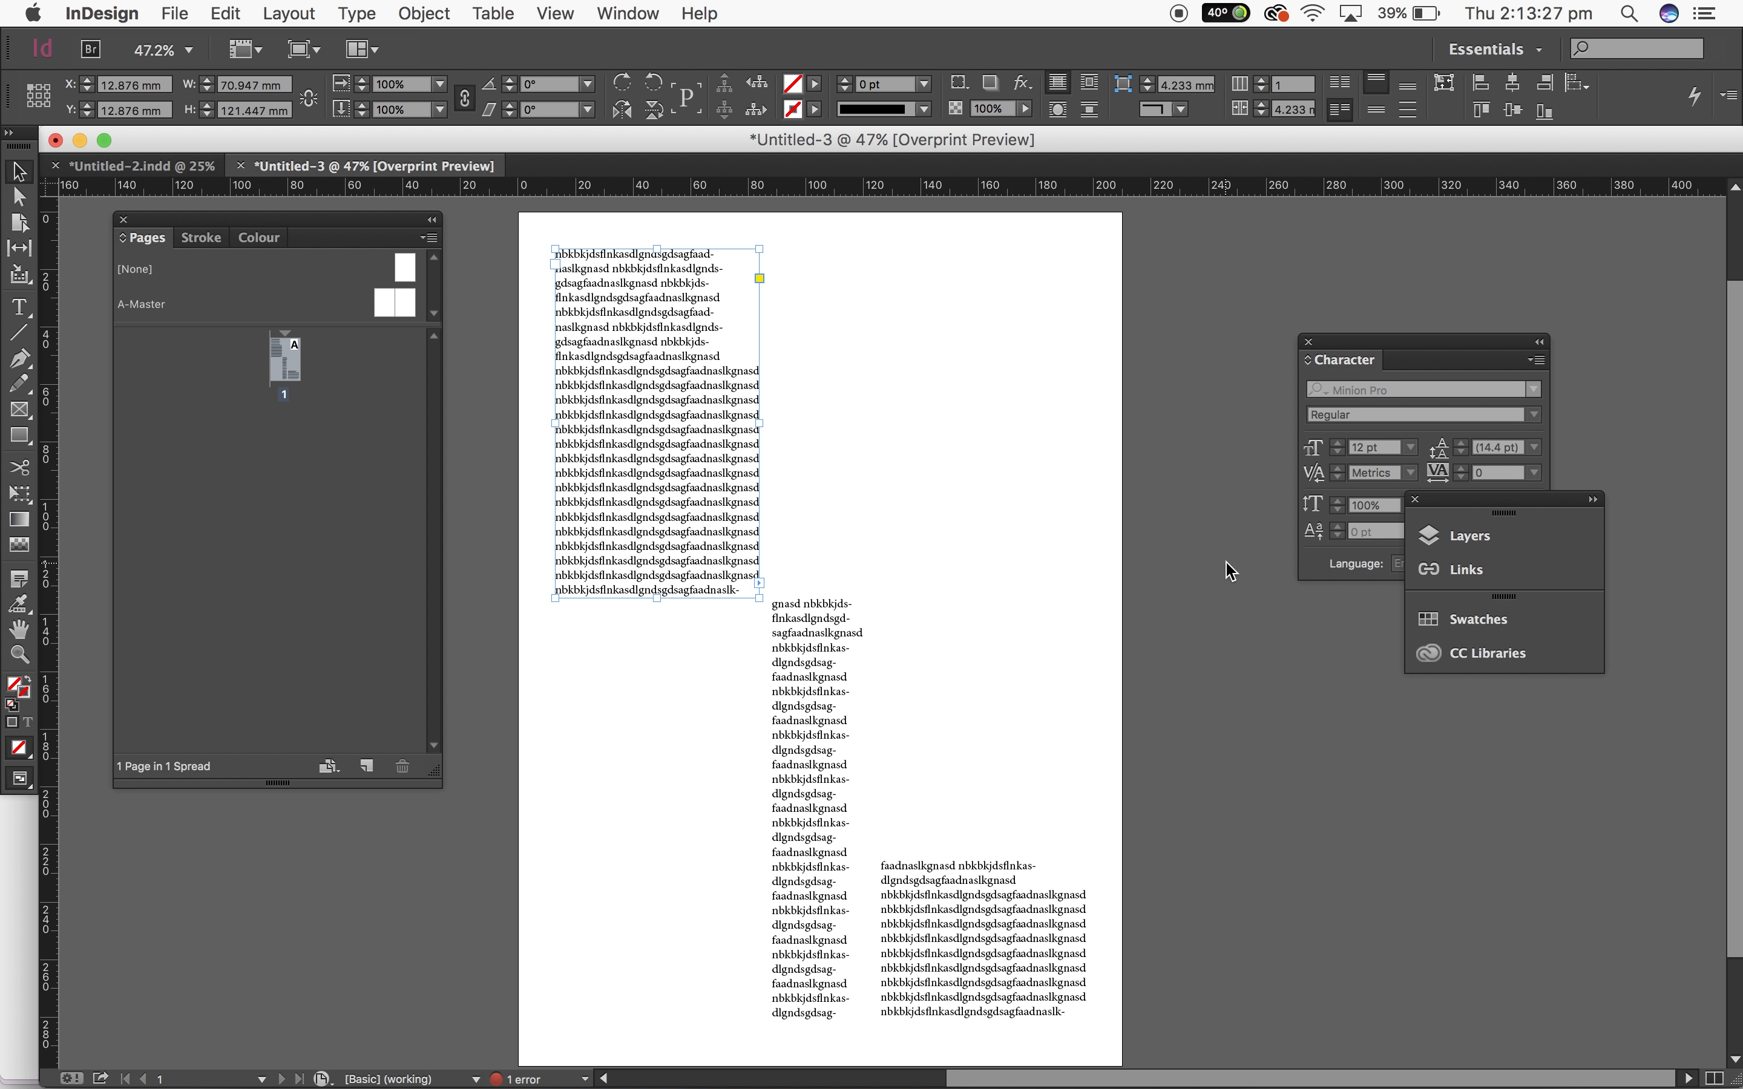
pyautogui.click(1226, 563)
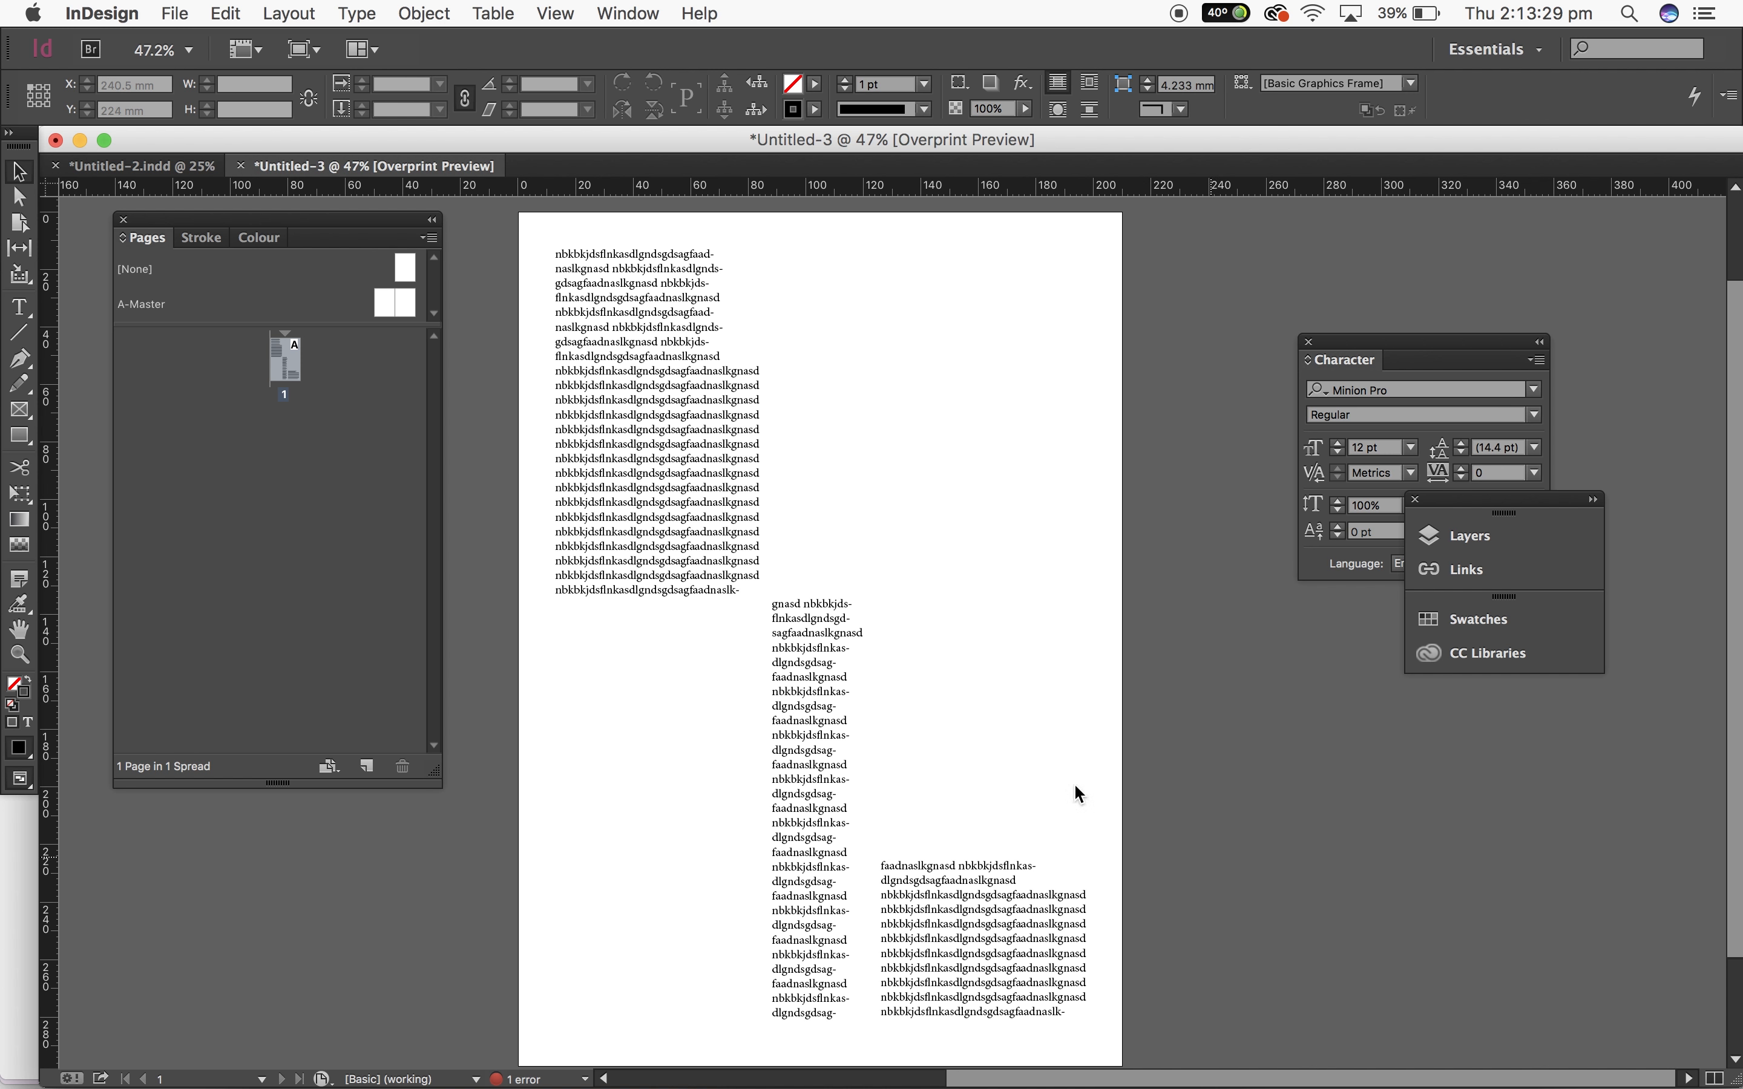
# Step: Turn off Overprint Preview and show the guides again
pyautogui.click(625, 6)
pyautogui.moveTo(564, 15)
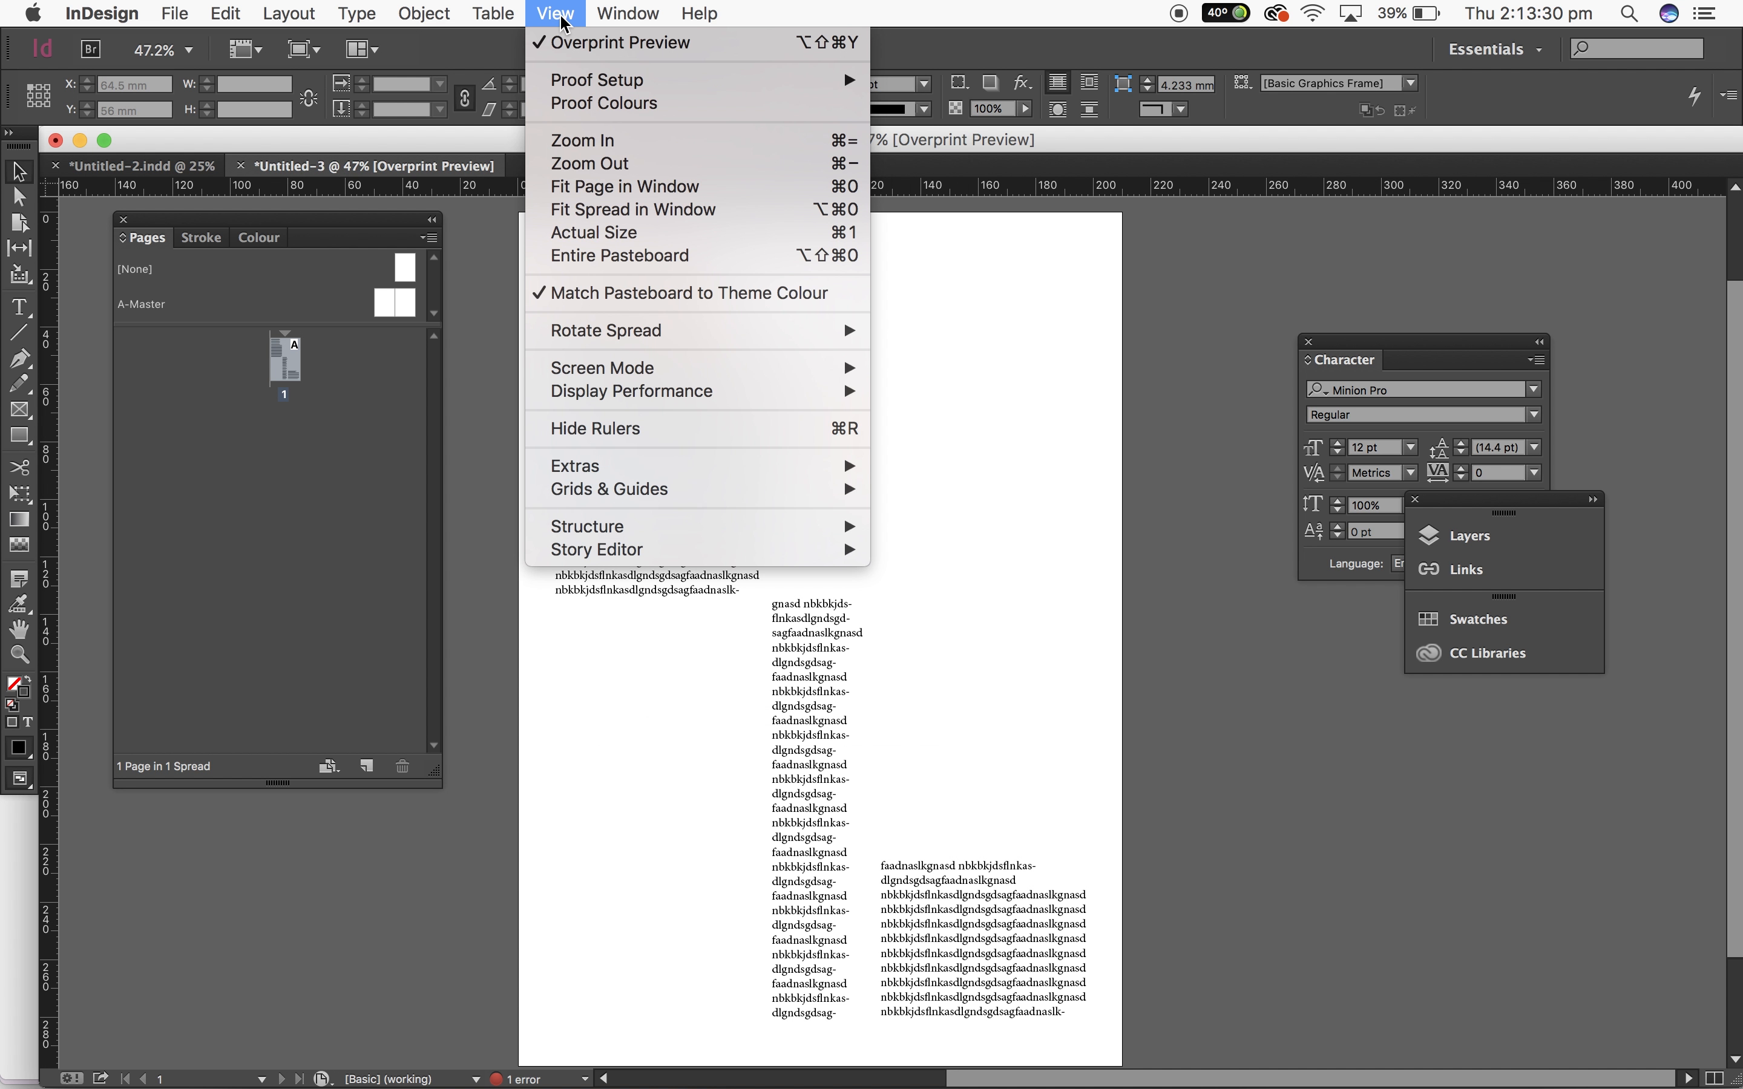
pyautogui.click(586, 57)
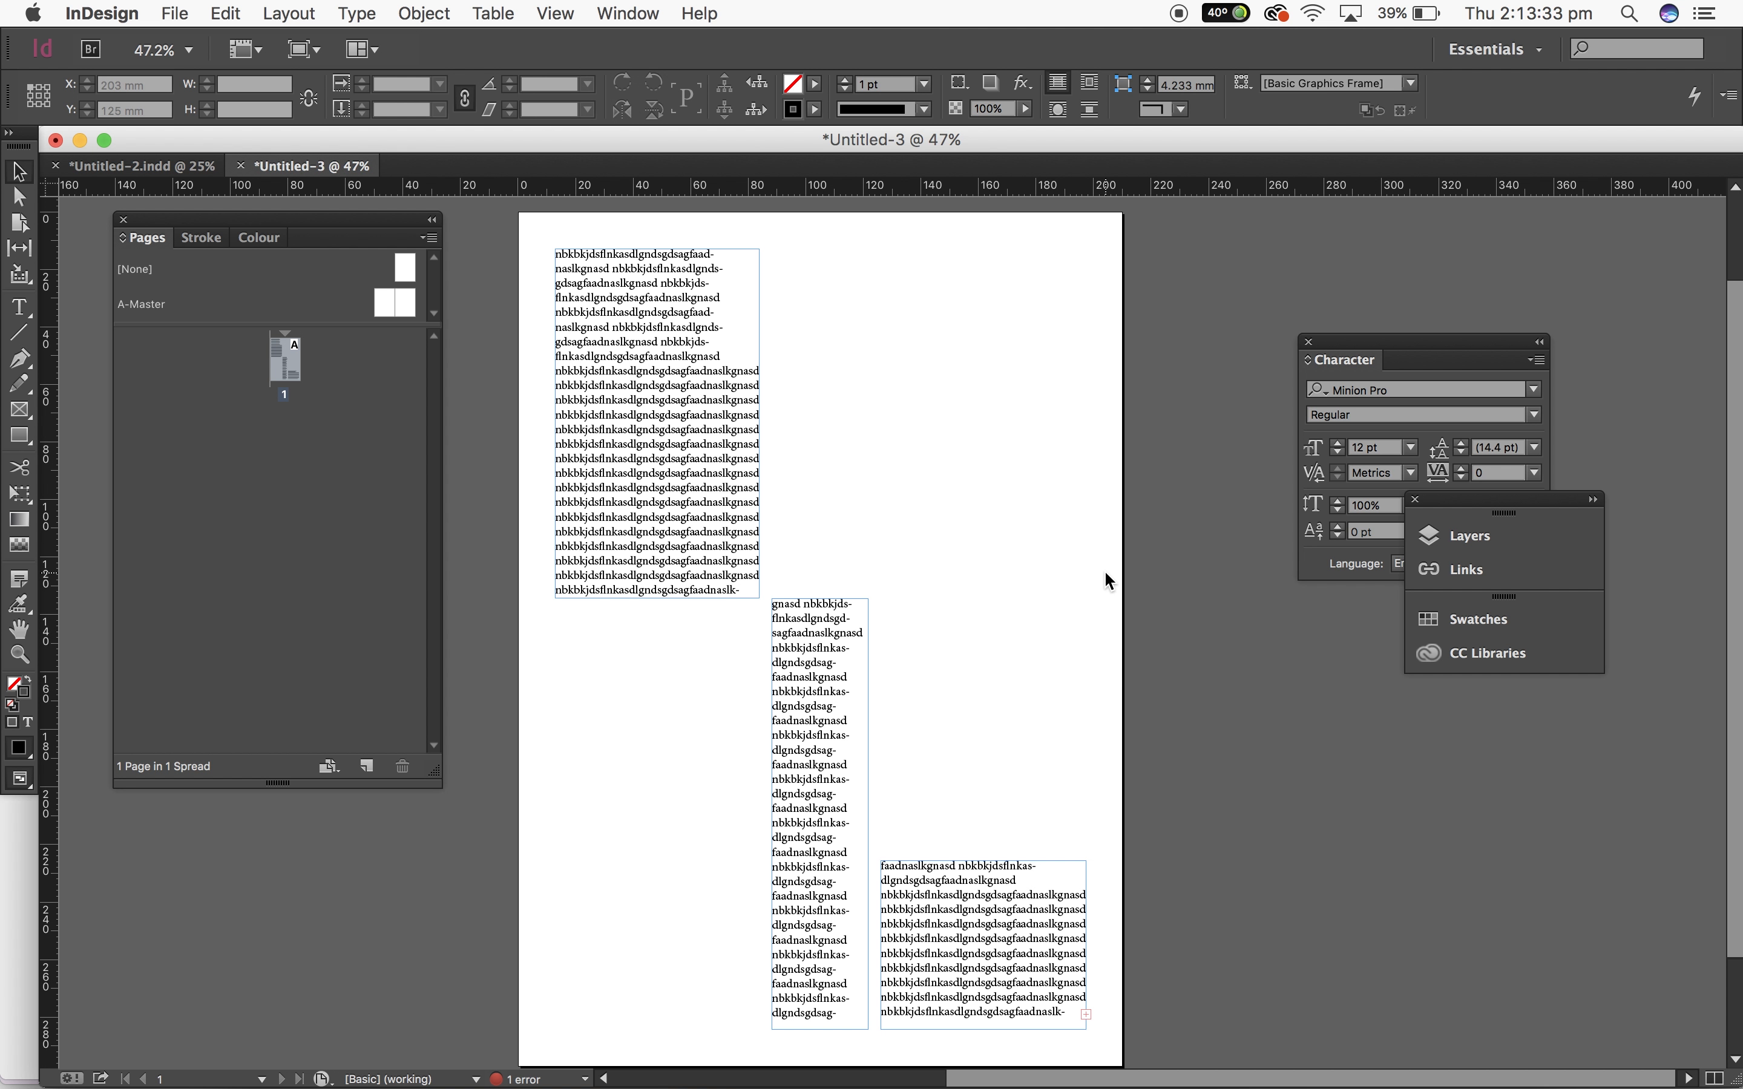
pyautogui.press('super+semicolon')
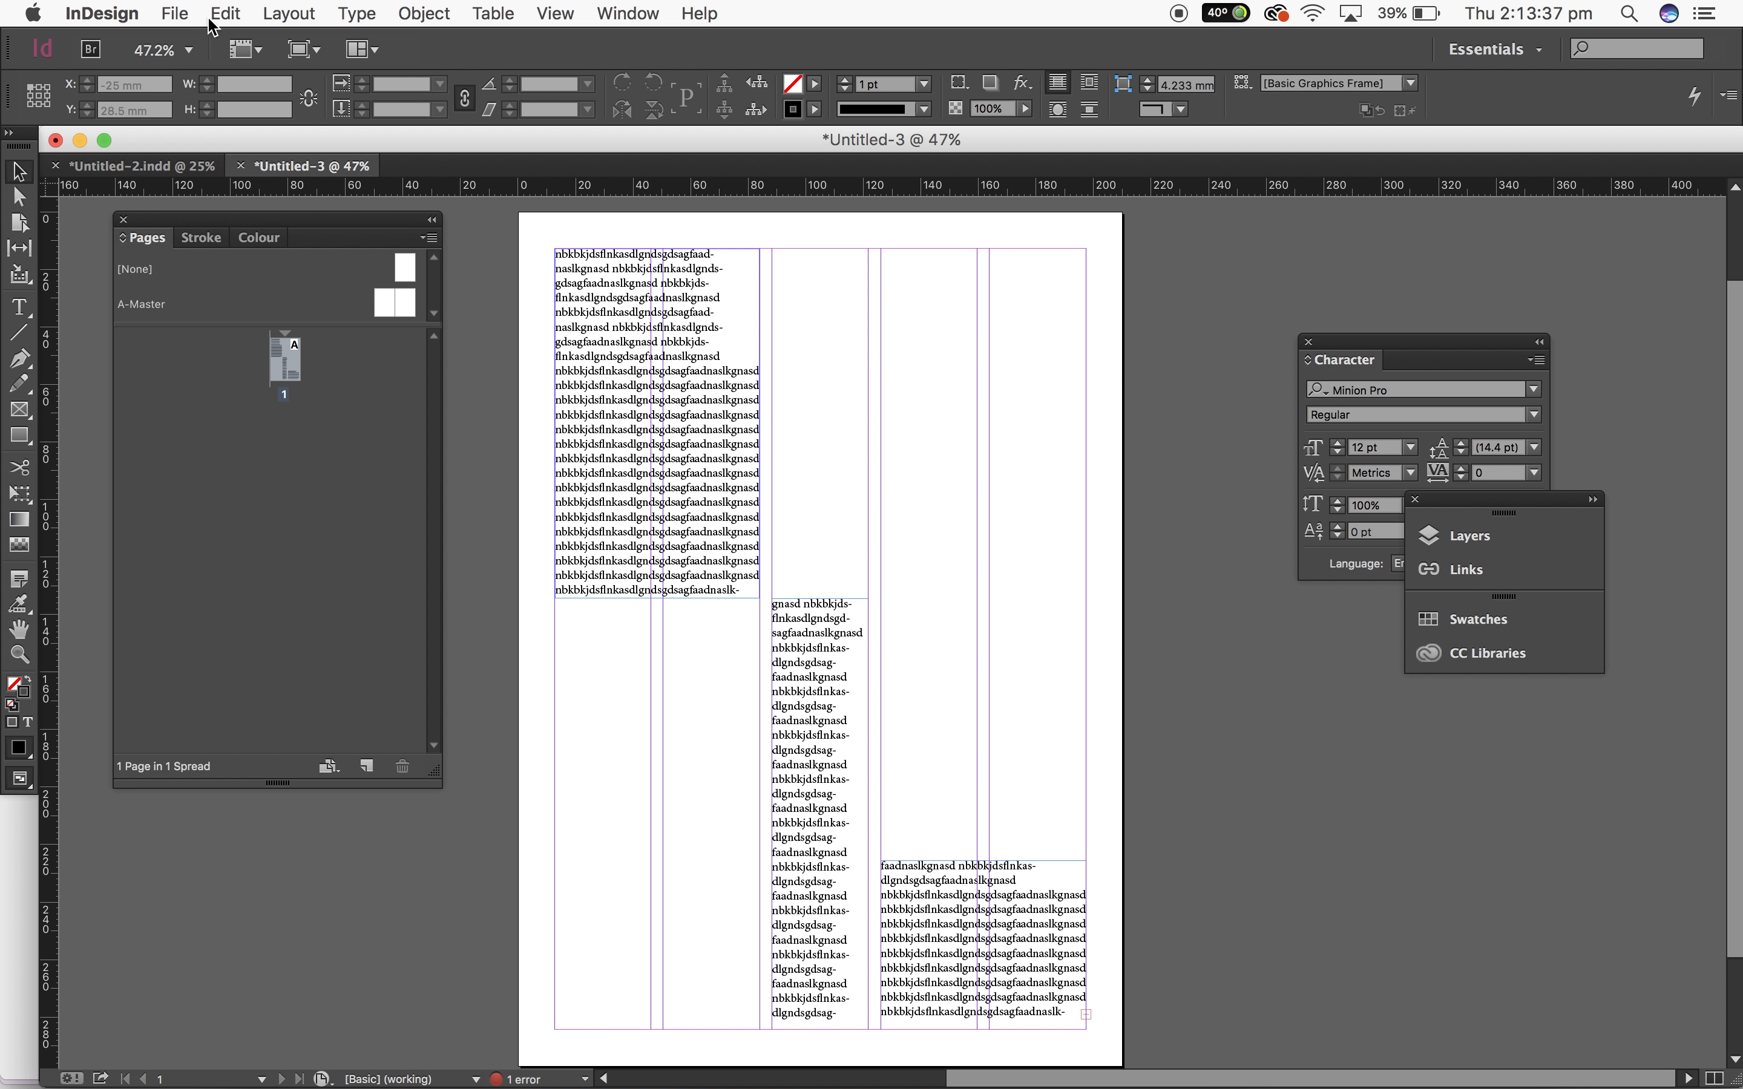
# Step: Place the image "Screen Shot 2018-08-02 at 2.26.07 pm" at the top of the third column
pyautogui.click(171, 6)
pyautogui.click(269, 304)
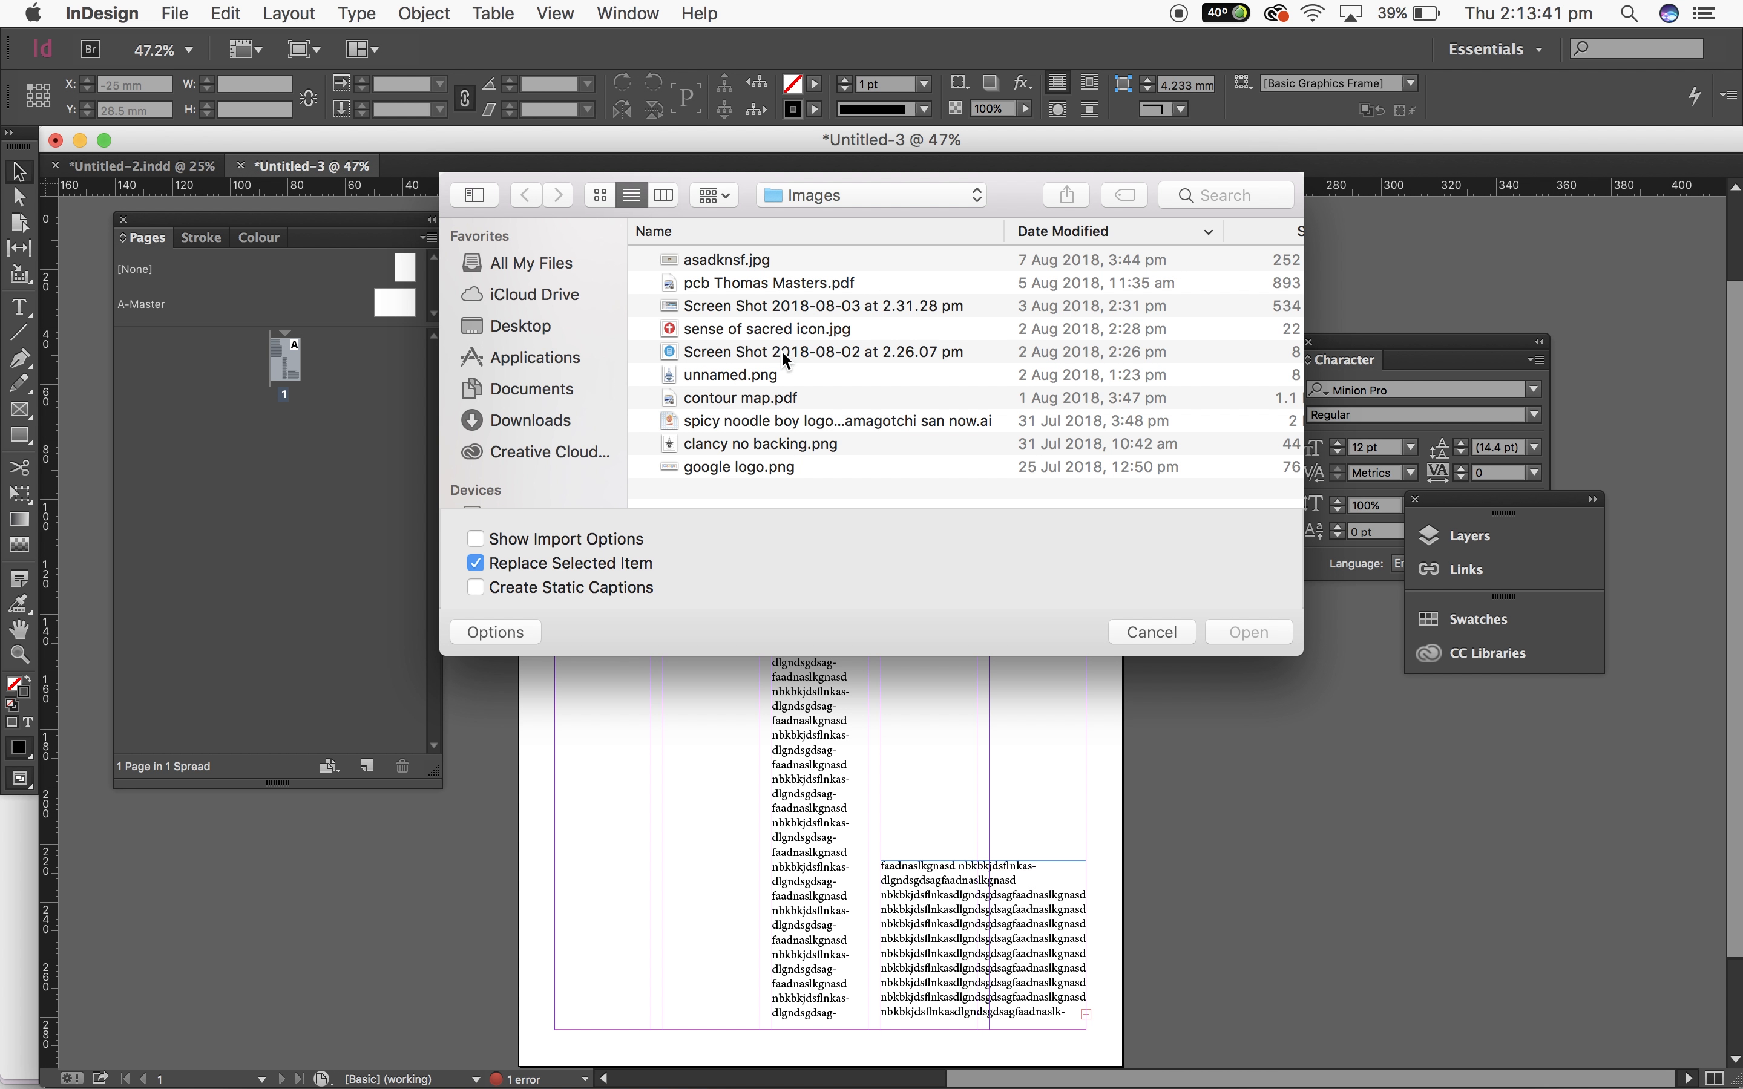
pyautogui.doubleClick(786, 351)
pyautogui.click(955, 348)
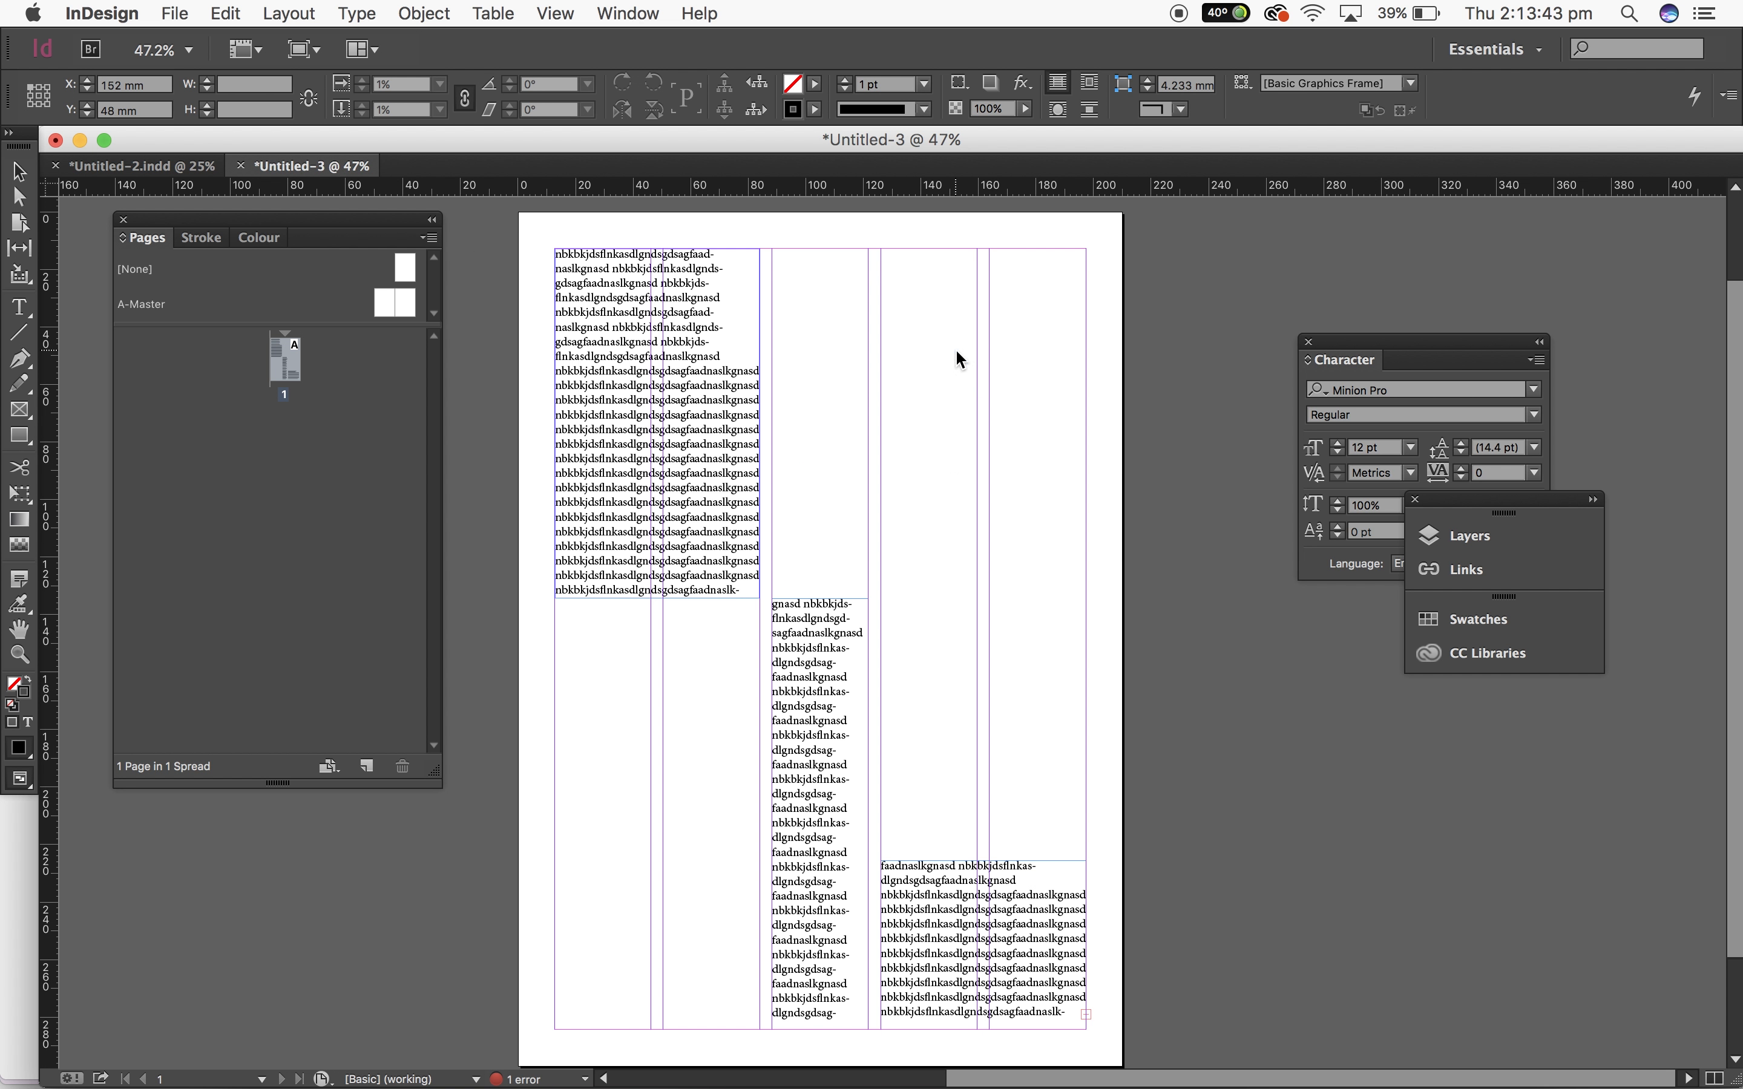
pyautogui.moveTo(986, 378)
pyautogui.mouseDown()
pyautogui.moveTo(848, 323)
pyautogui.moveTo(802, 277)
pyautogui.moveTo(989, 400)
pyautogui.mouseUp()
pyautogui.click(1178, 533)
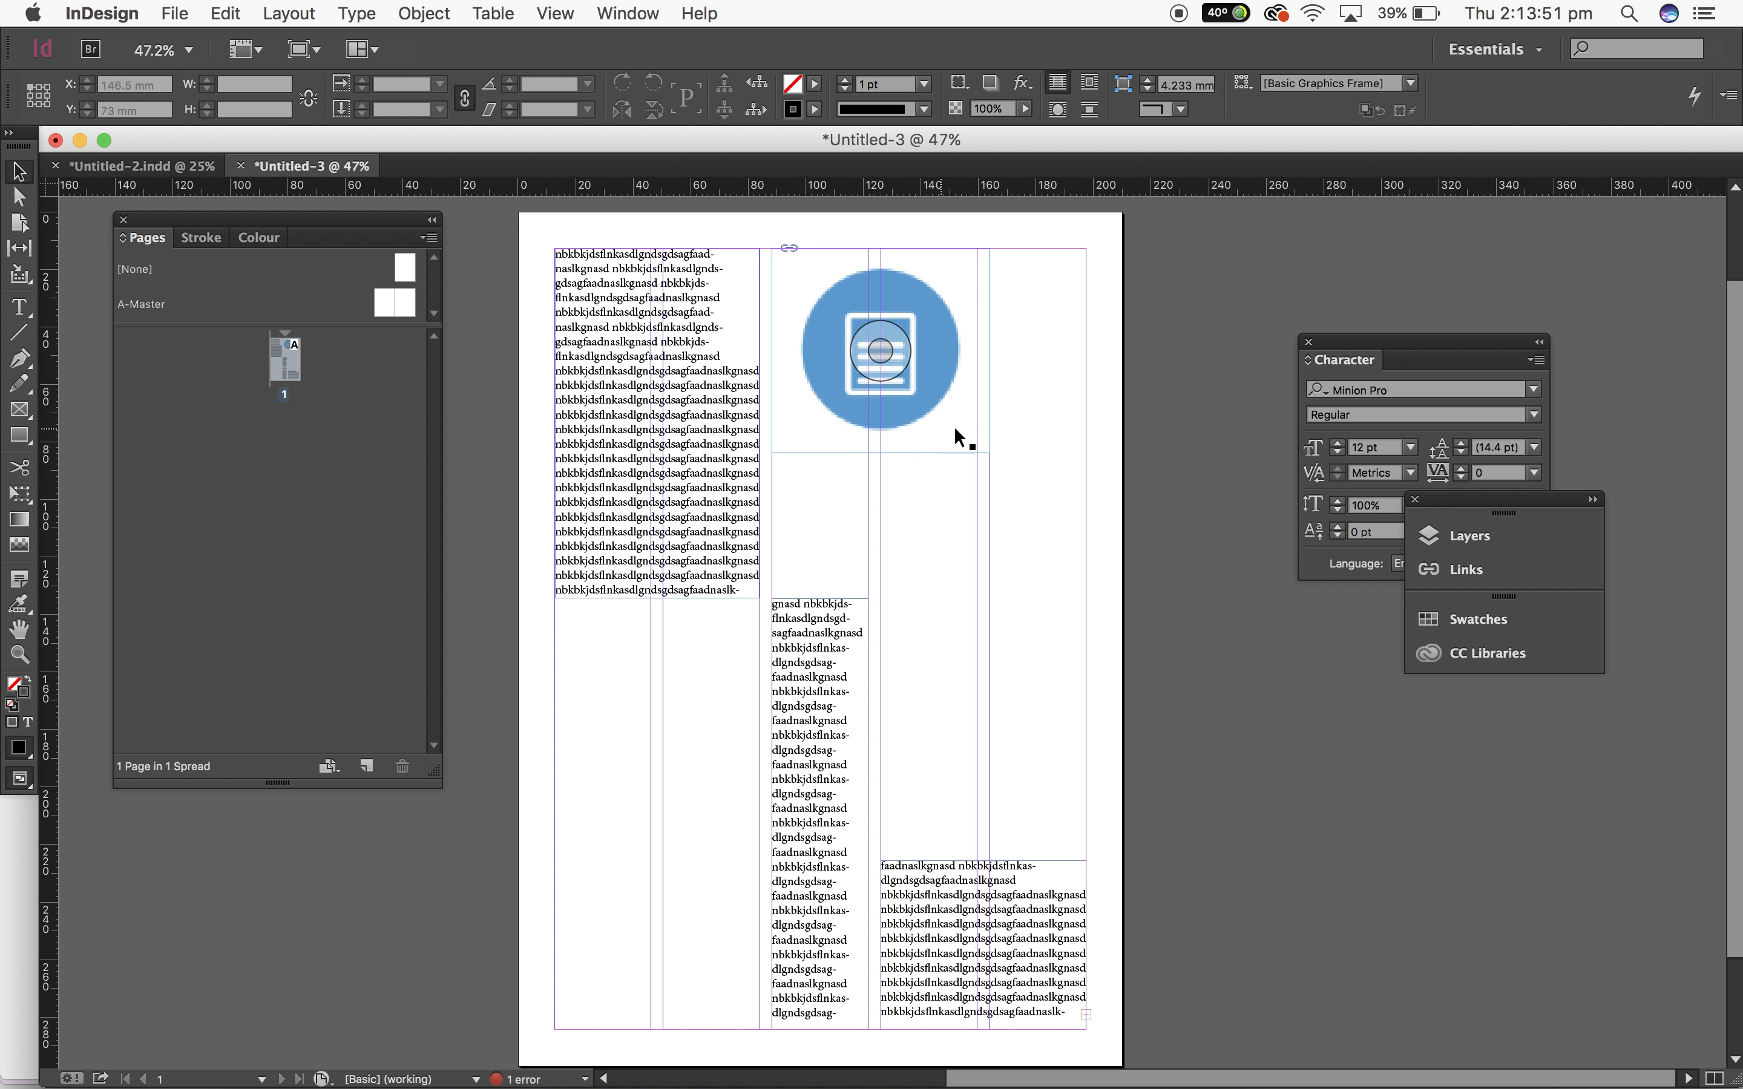
# Step: Place the image "spicy noodle boy logo...amagotchi san now.ai" in the third column below the icon, about 96 mm wide
pyautogui.click(175, 14)
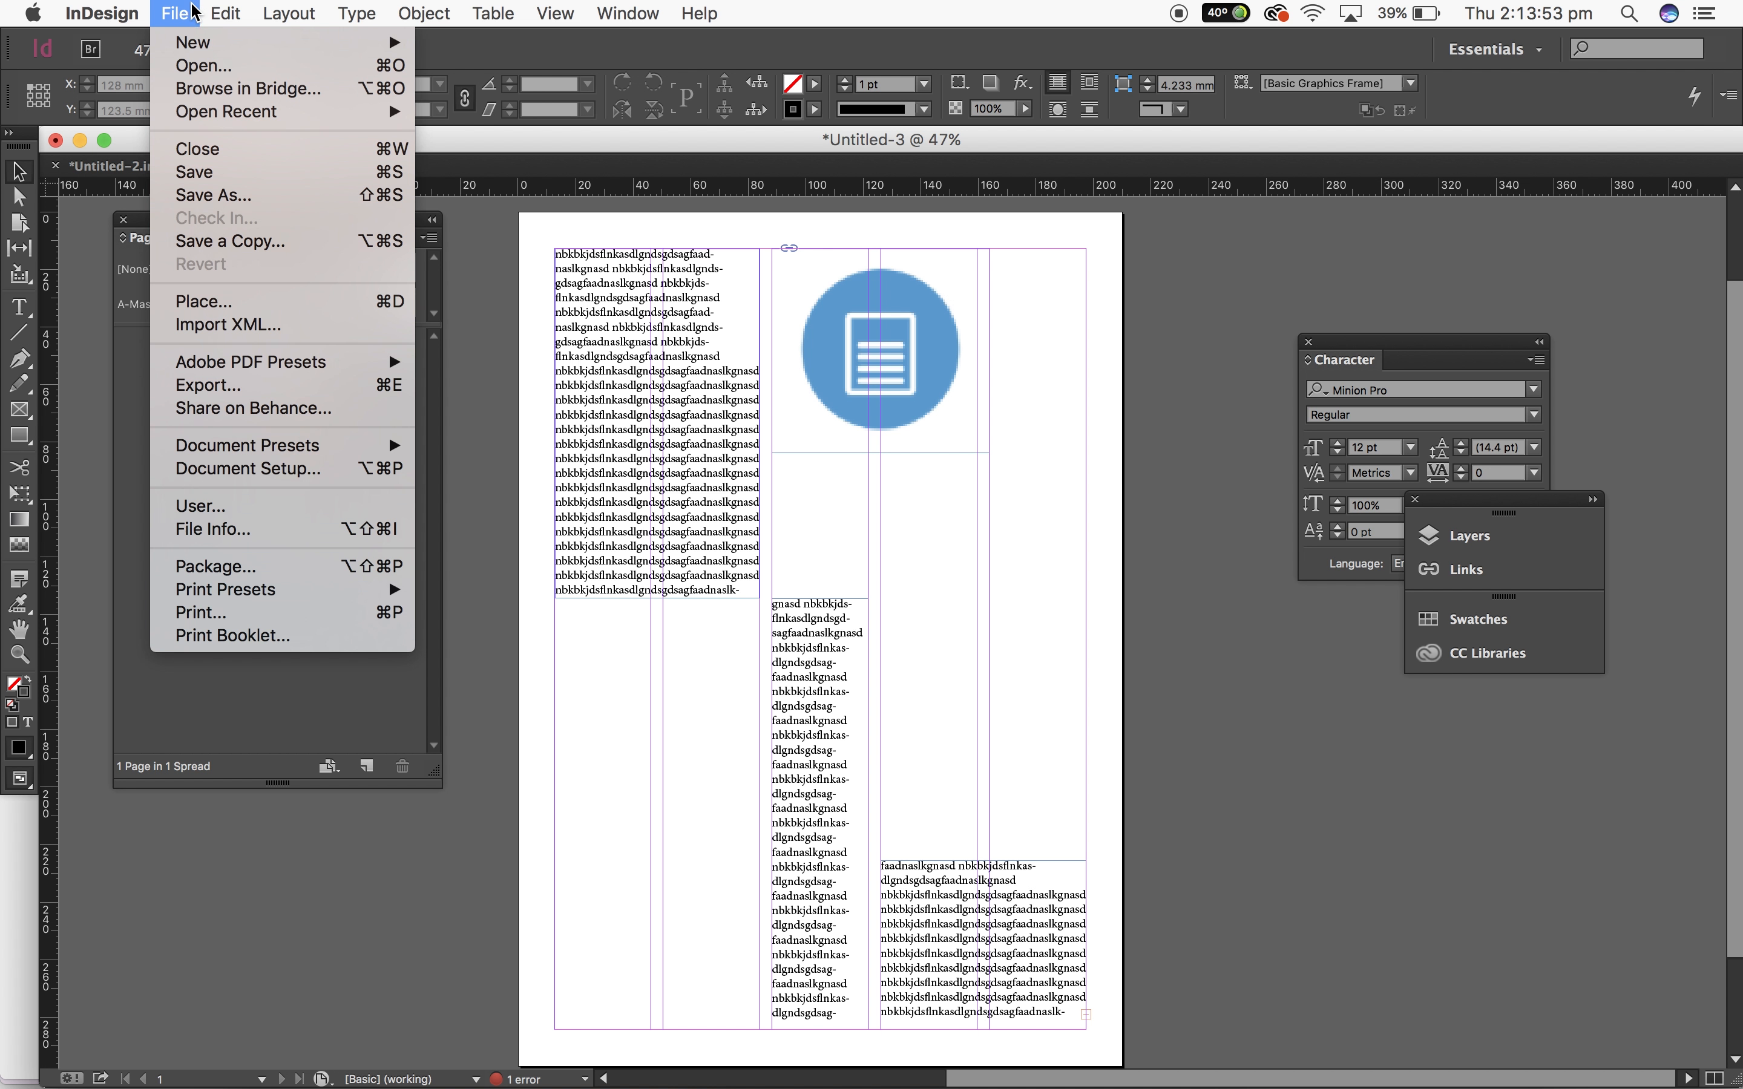
pyautogui.click(216, 301)
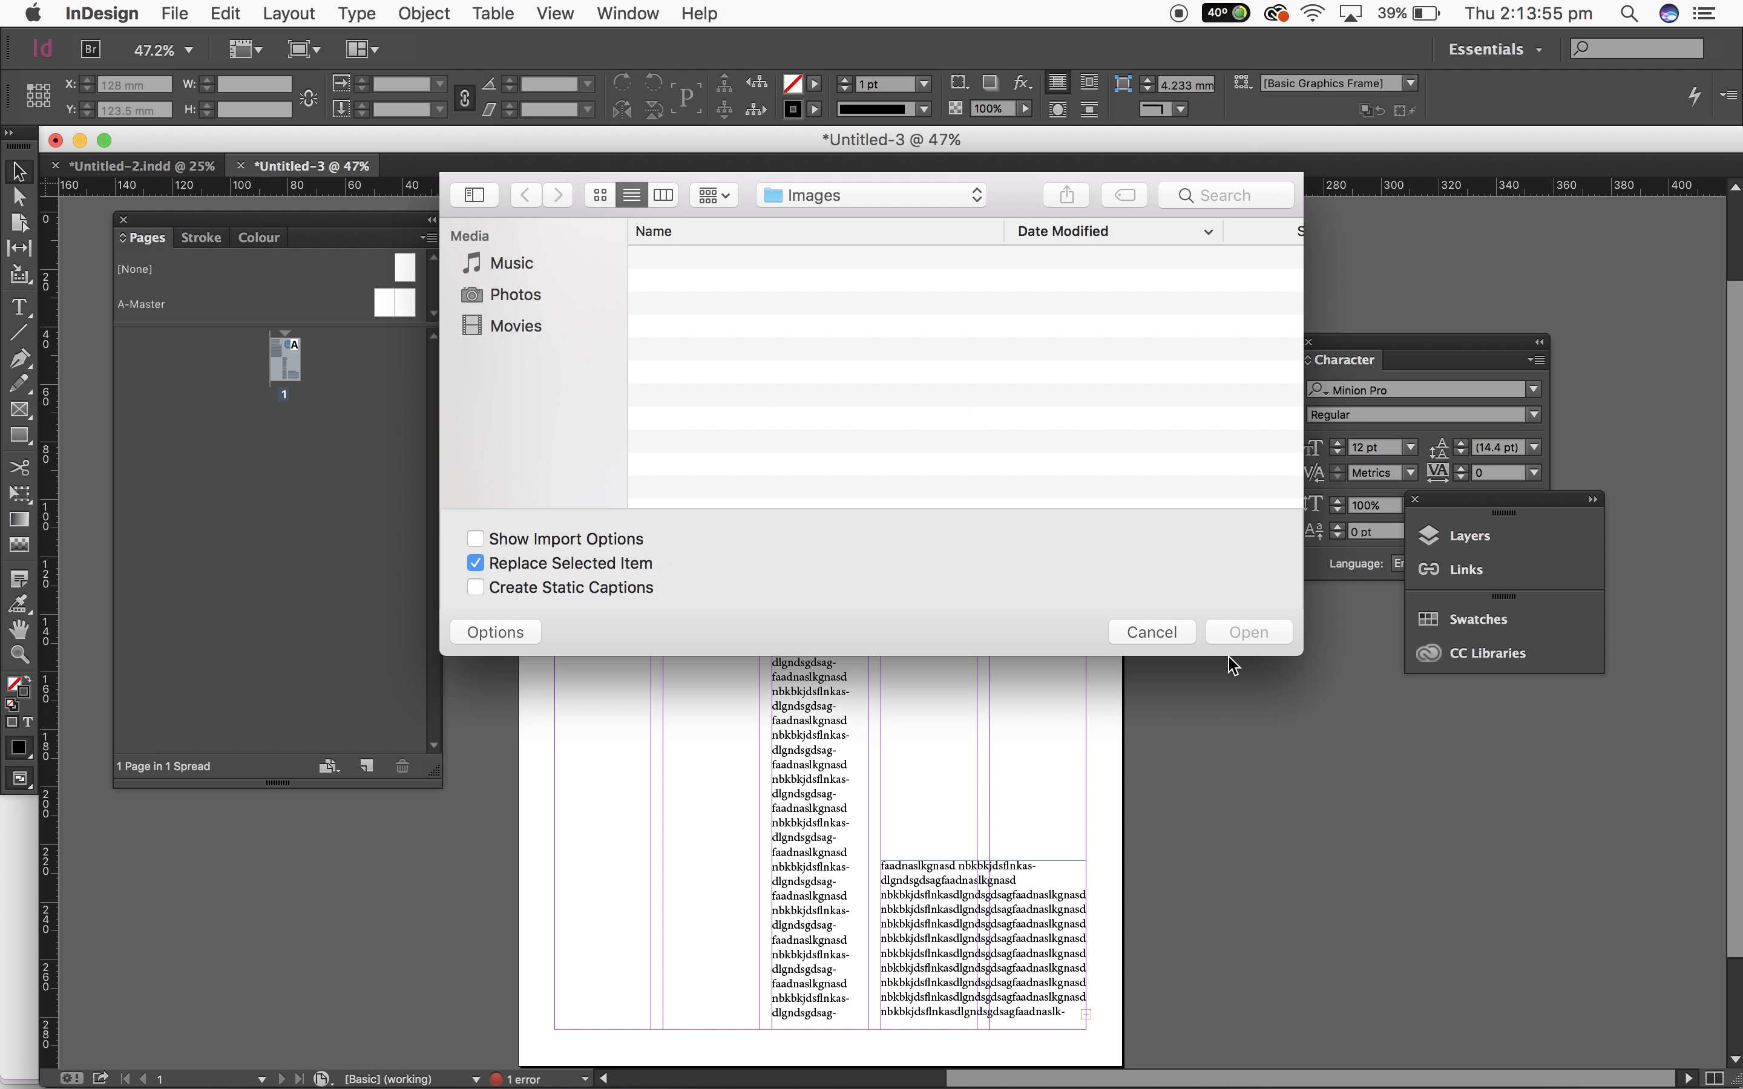
pyautogui.doubleClick(810, 421)
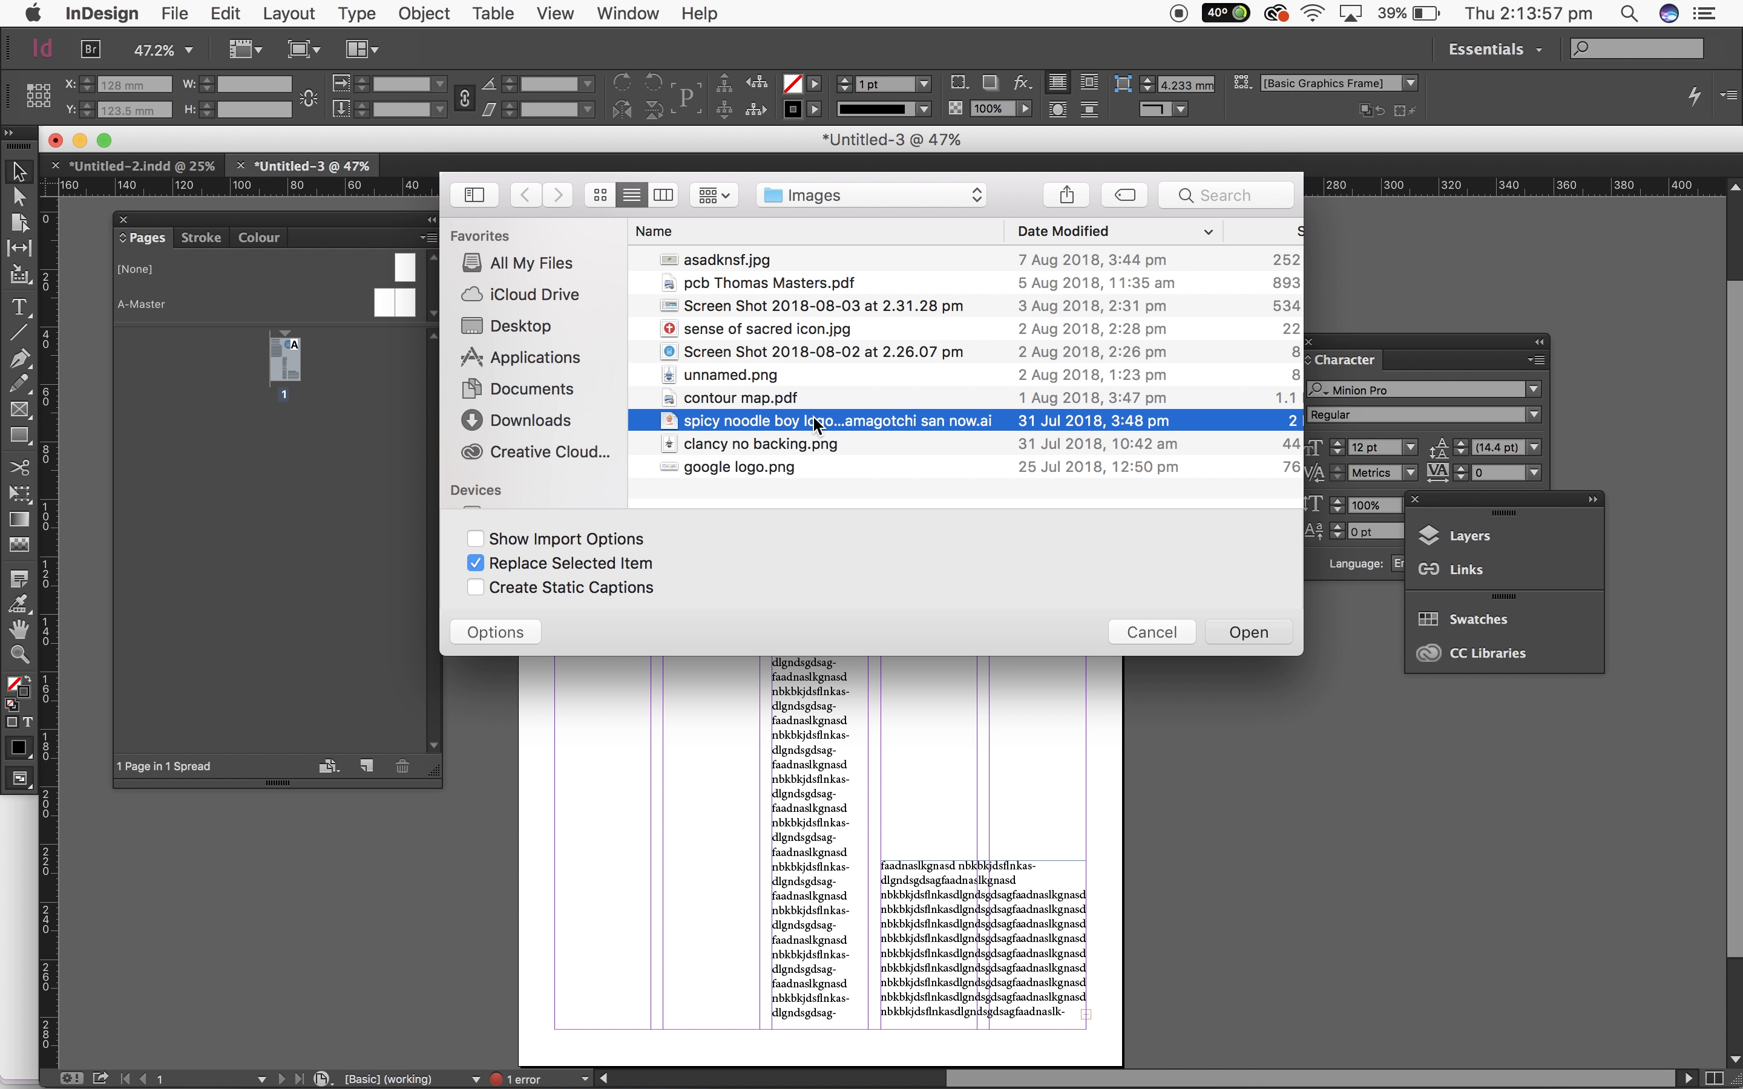
pyautogui.click(918, 588)
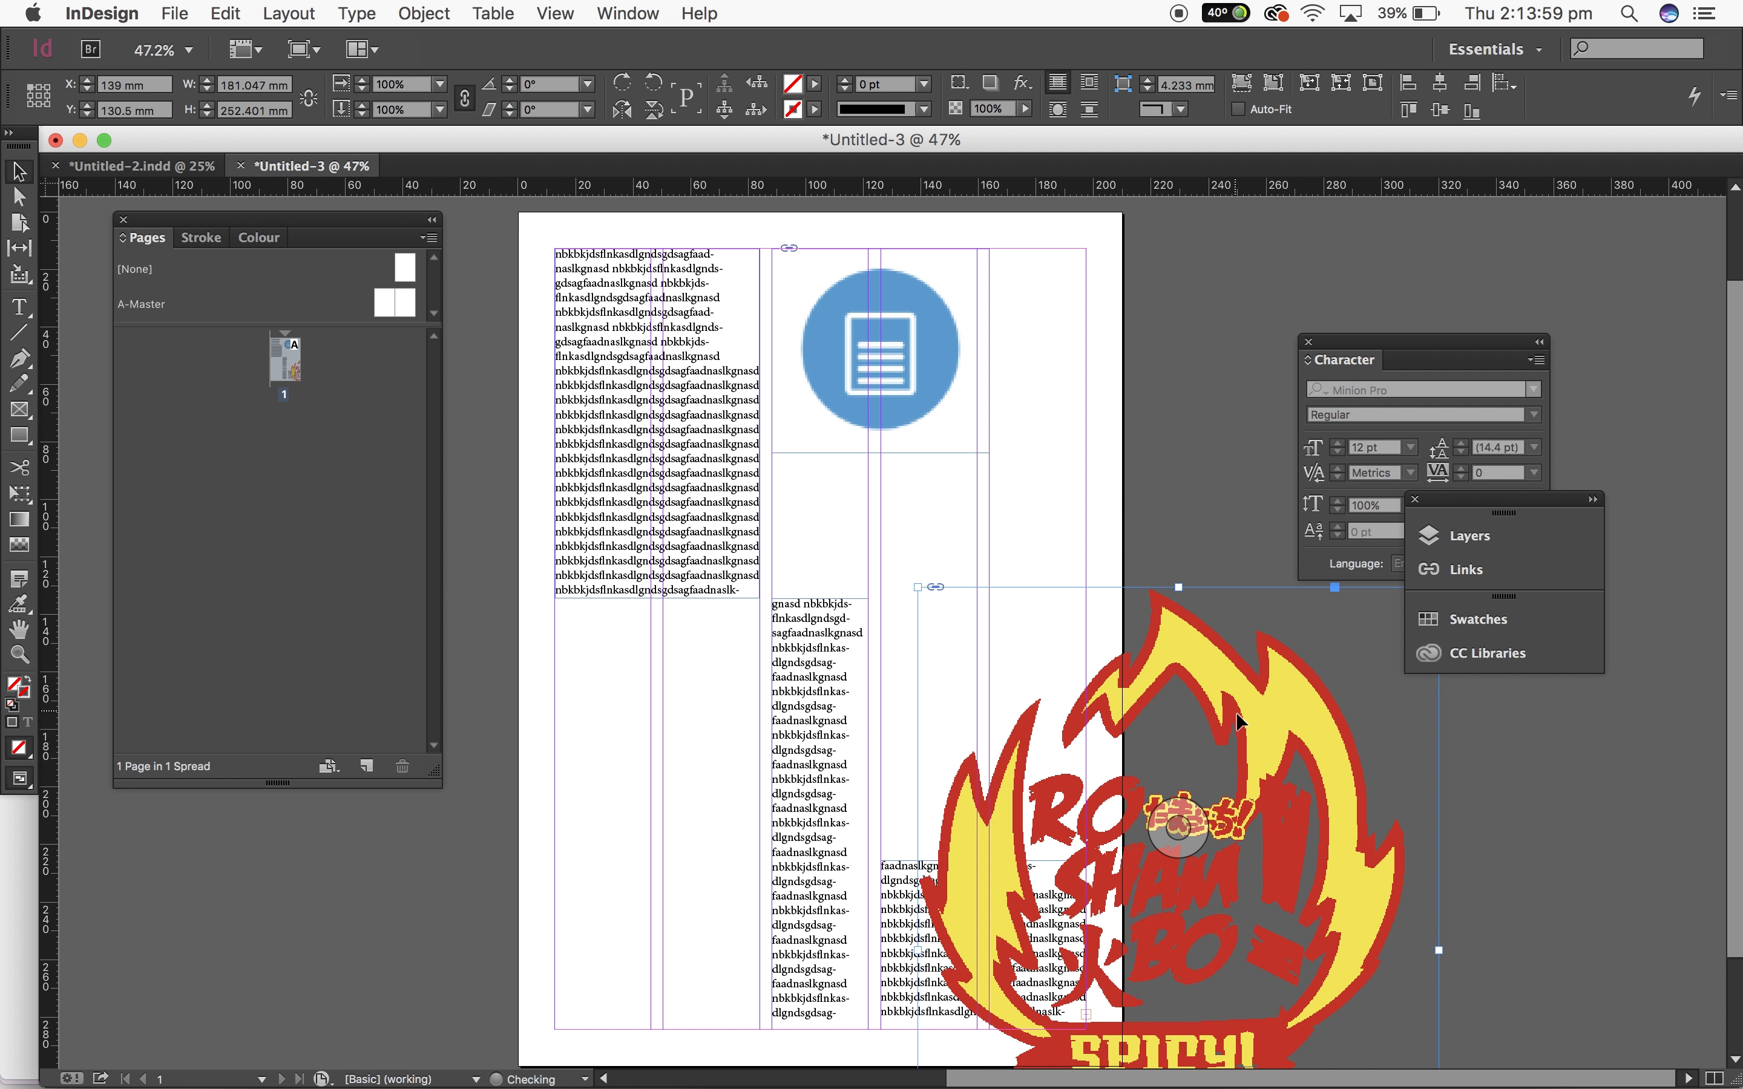
pyautogui.moveTo(1279, 750); pyautogui.dragTo(1242, 632)
pyautogui.scroll(-3, 1312, 933)
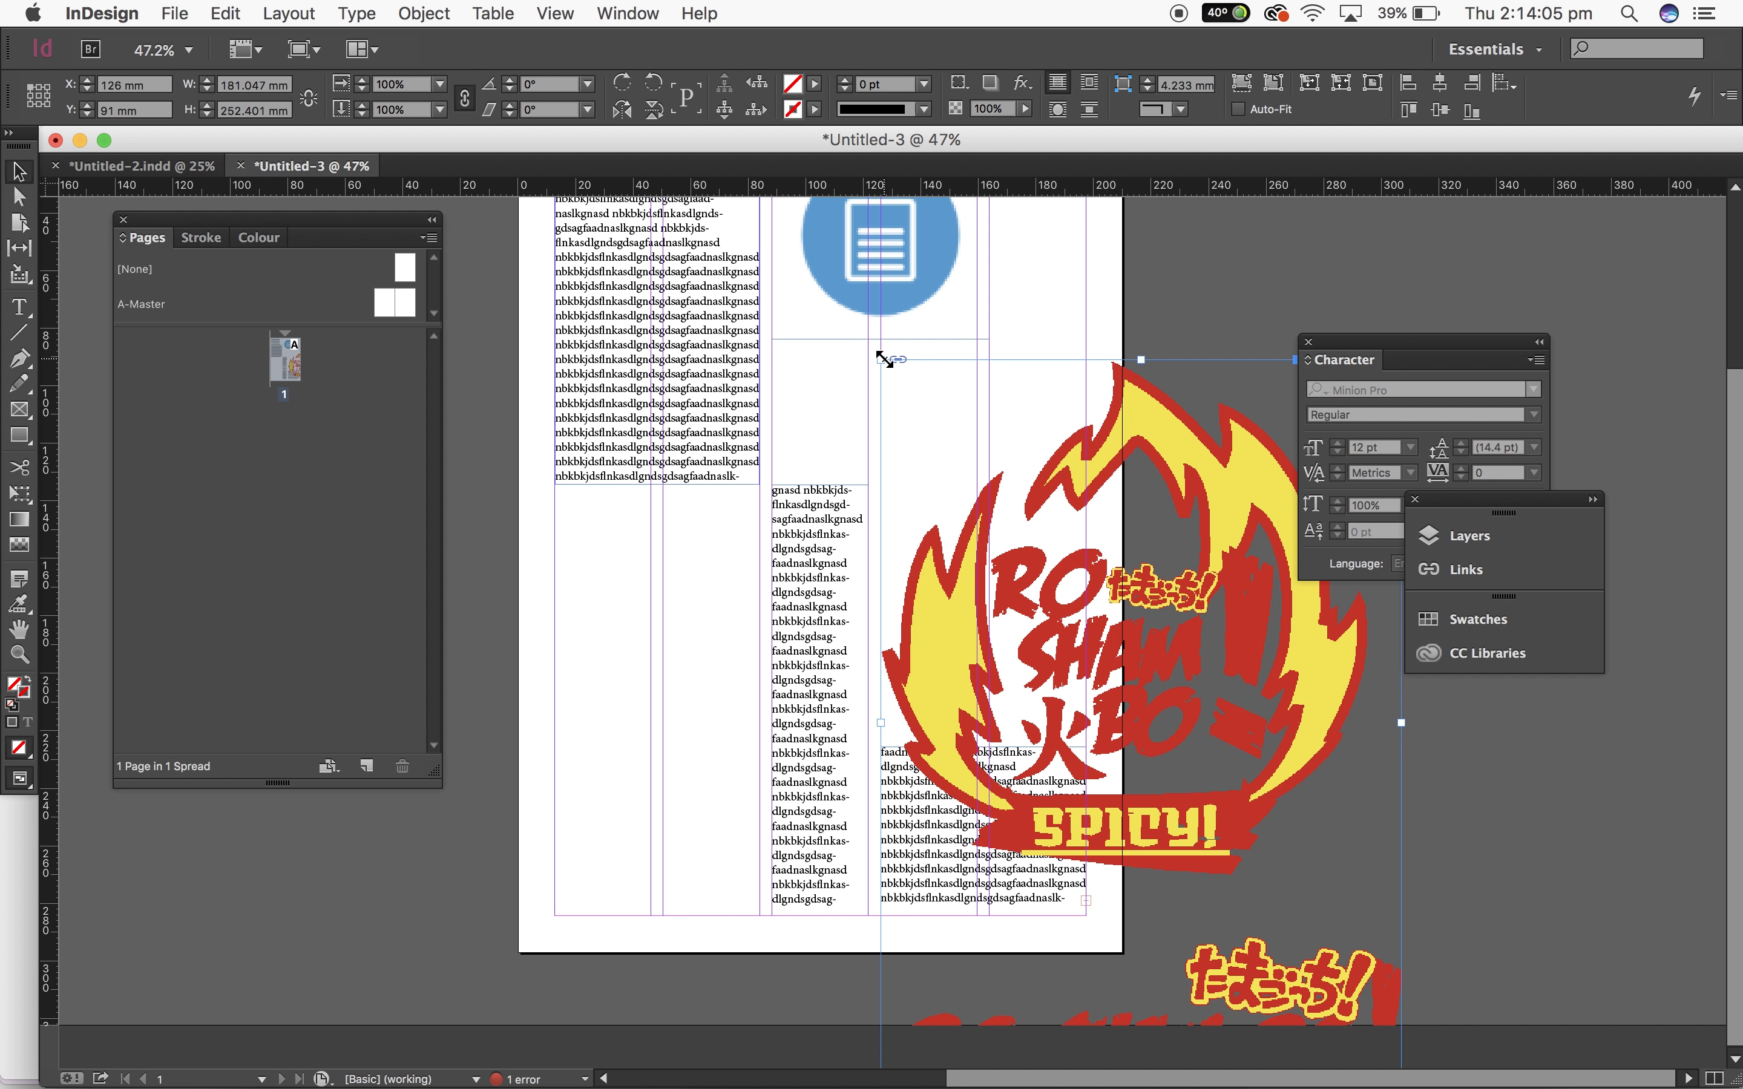
pyautogui.moveTo(881, 360); pyautogui.dragTo(1285, 700)
pyautogui.moveTo(1345, 842); pyautogui.dragTo(1103, 484)
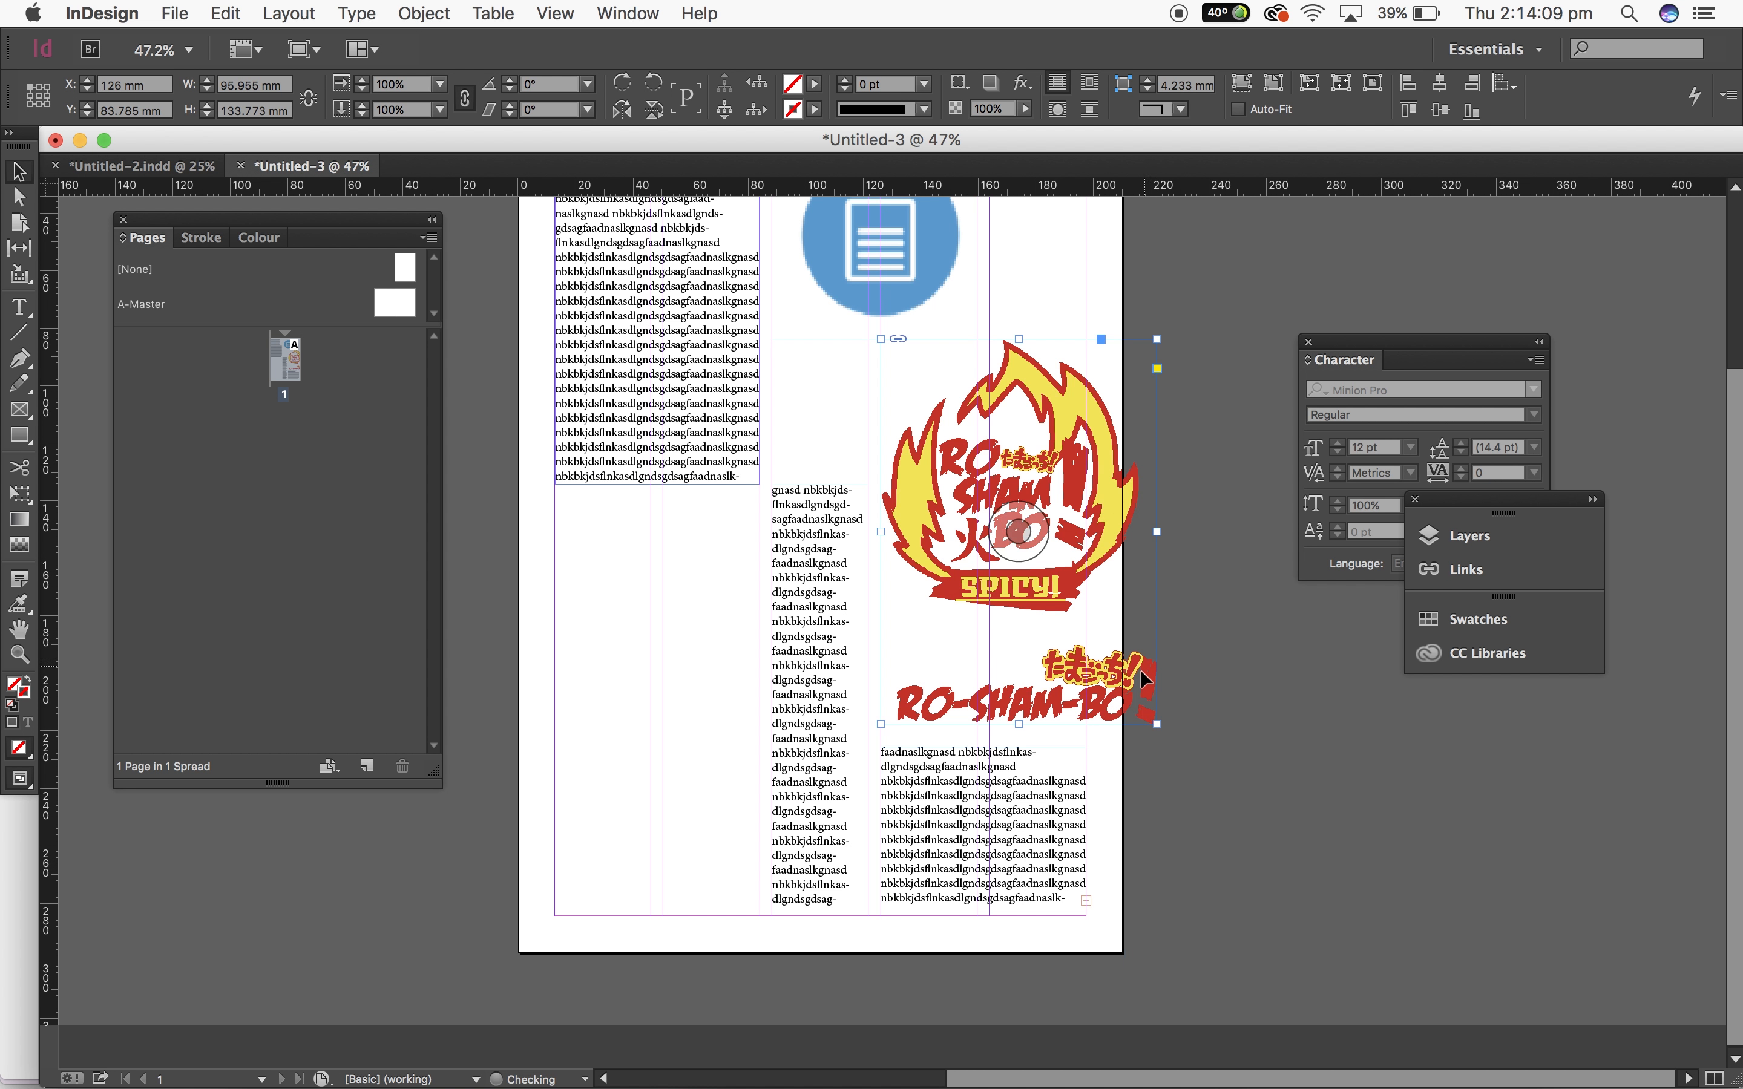
pyautogui.moveTo(1156, 724); pyautogui.dragTo(1087, 626)
pyautogui.click(1210, 727)
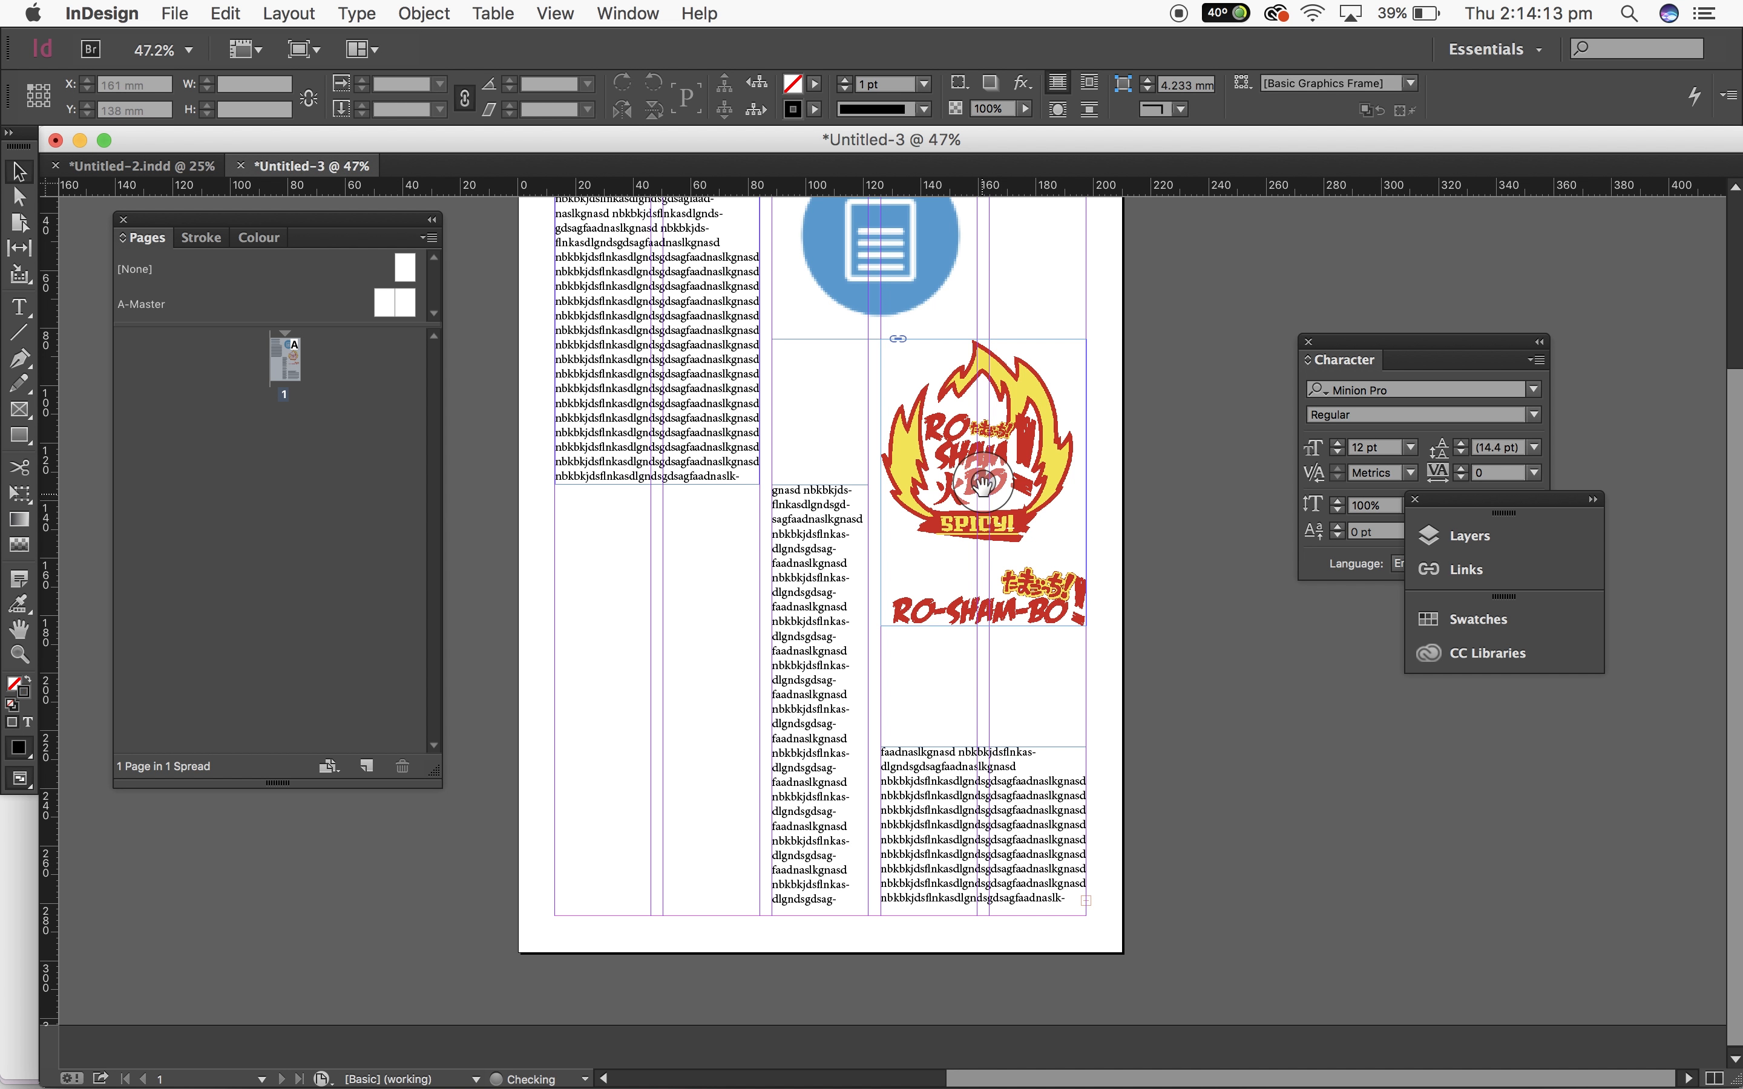
# Step: Adjust the logo frame's position within the third column
pyautogui.click(1066, 512)
pyautogui.click(1171, 515)
pyautogui.moveTo(1050, 507)
pyautogui.mouseDown()
pyautogui.moveTo(1049, 533)
pyautogui.moveTo(1051, 519)
pyautogui.mouseUp()
pyautogui.click(1155, 638)
pyautogui.press('super+minus')
pyautogui.press('super+equal')
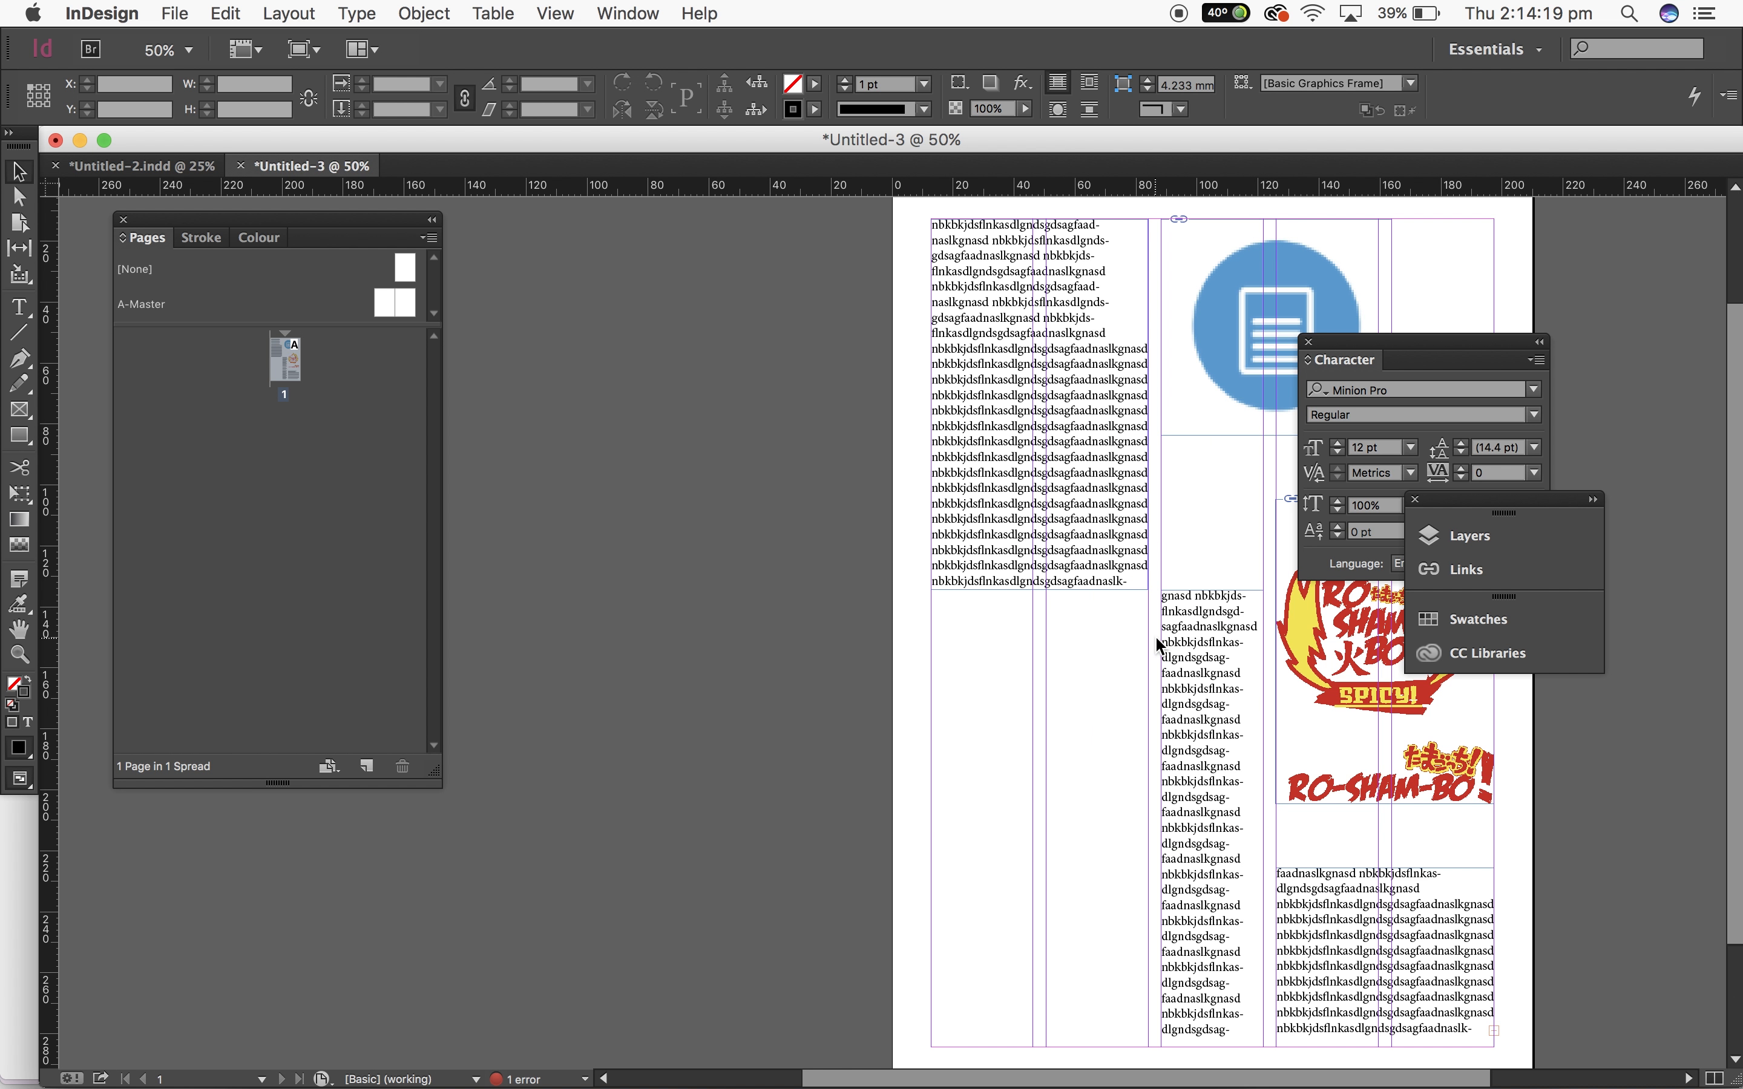
# Step: Move the first column's text frame and the icon image frame further down the page
pyautogui.hscroll(10, 791, 723)
pyautogui.scroll(3, 792, 723)
pyautogui.hscroll(2, 791, 724)
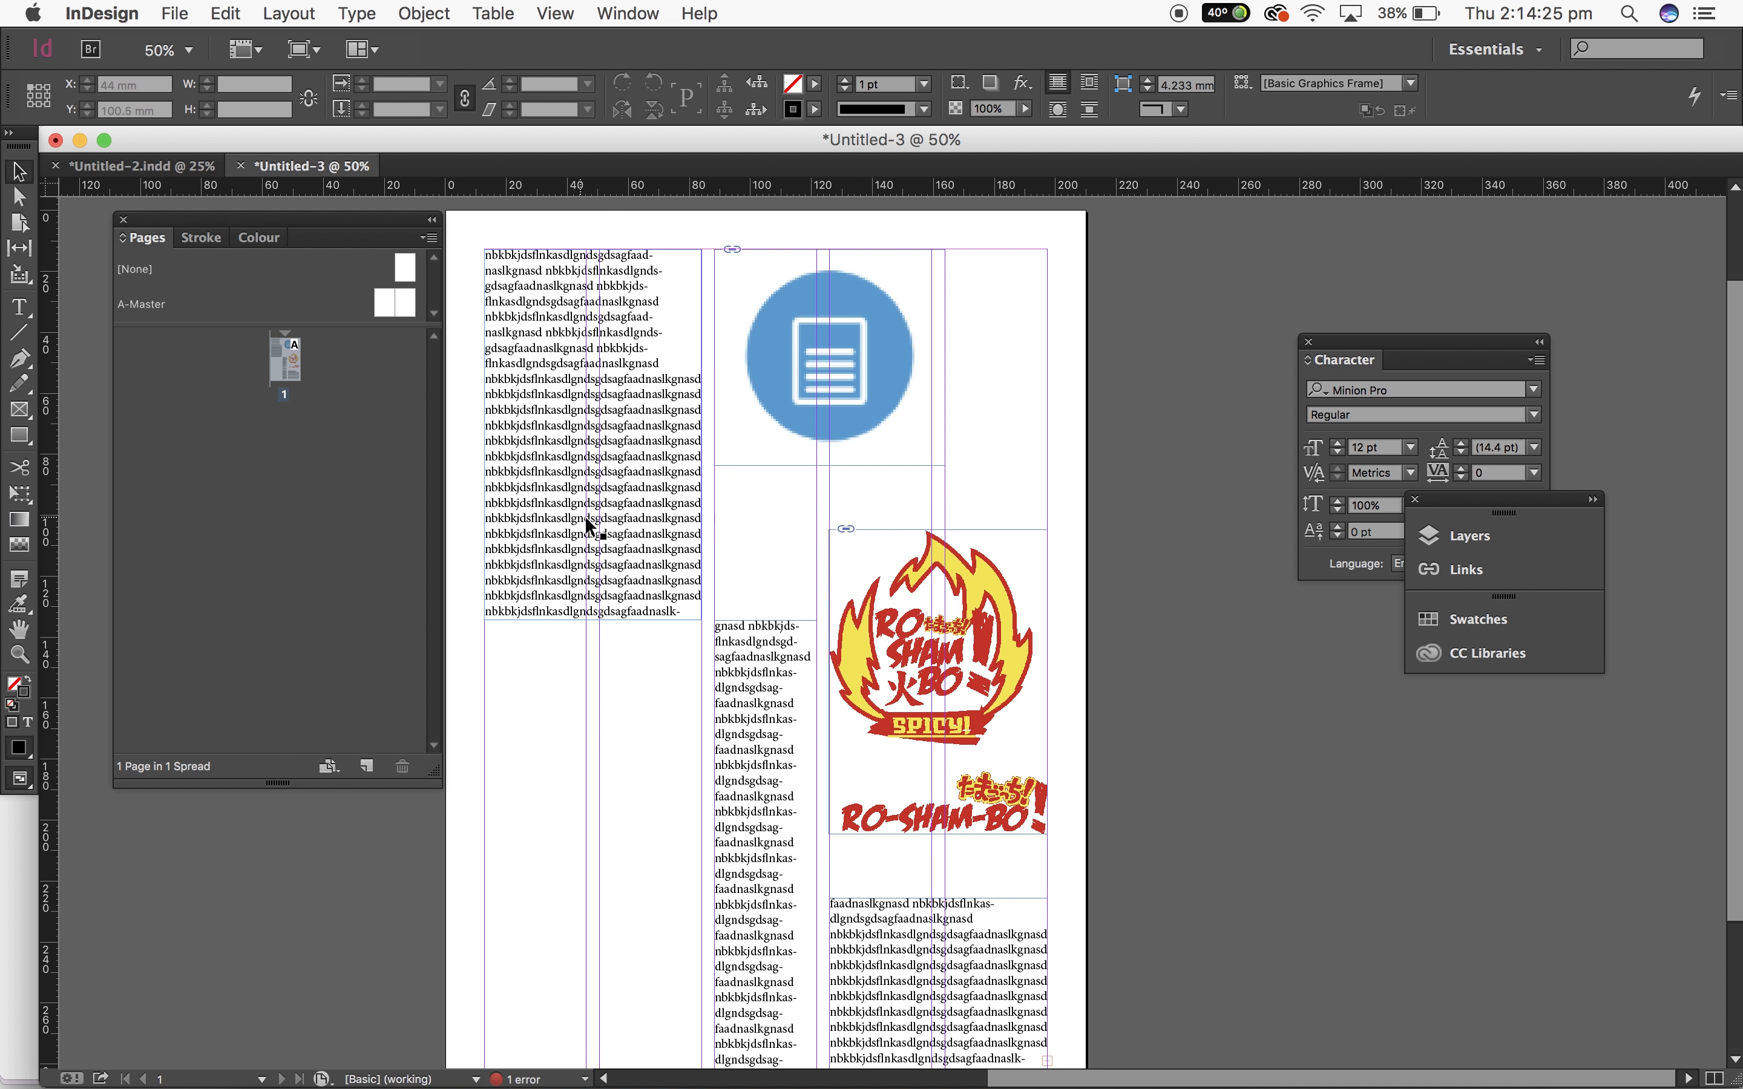
pyautogui.moveTo(589, 528); pyautogui.dragTo(589, 608)
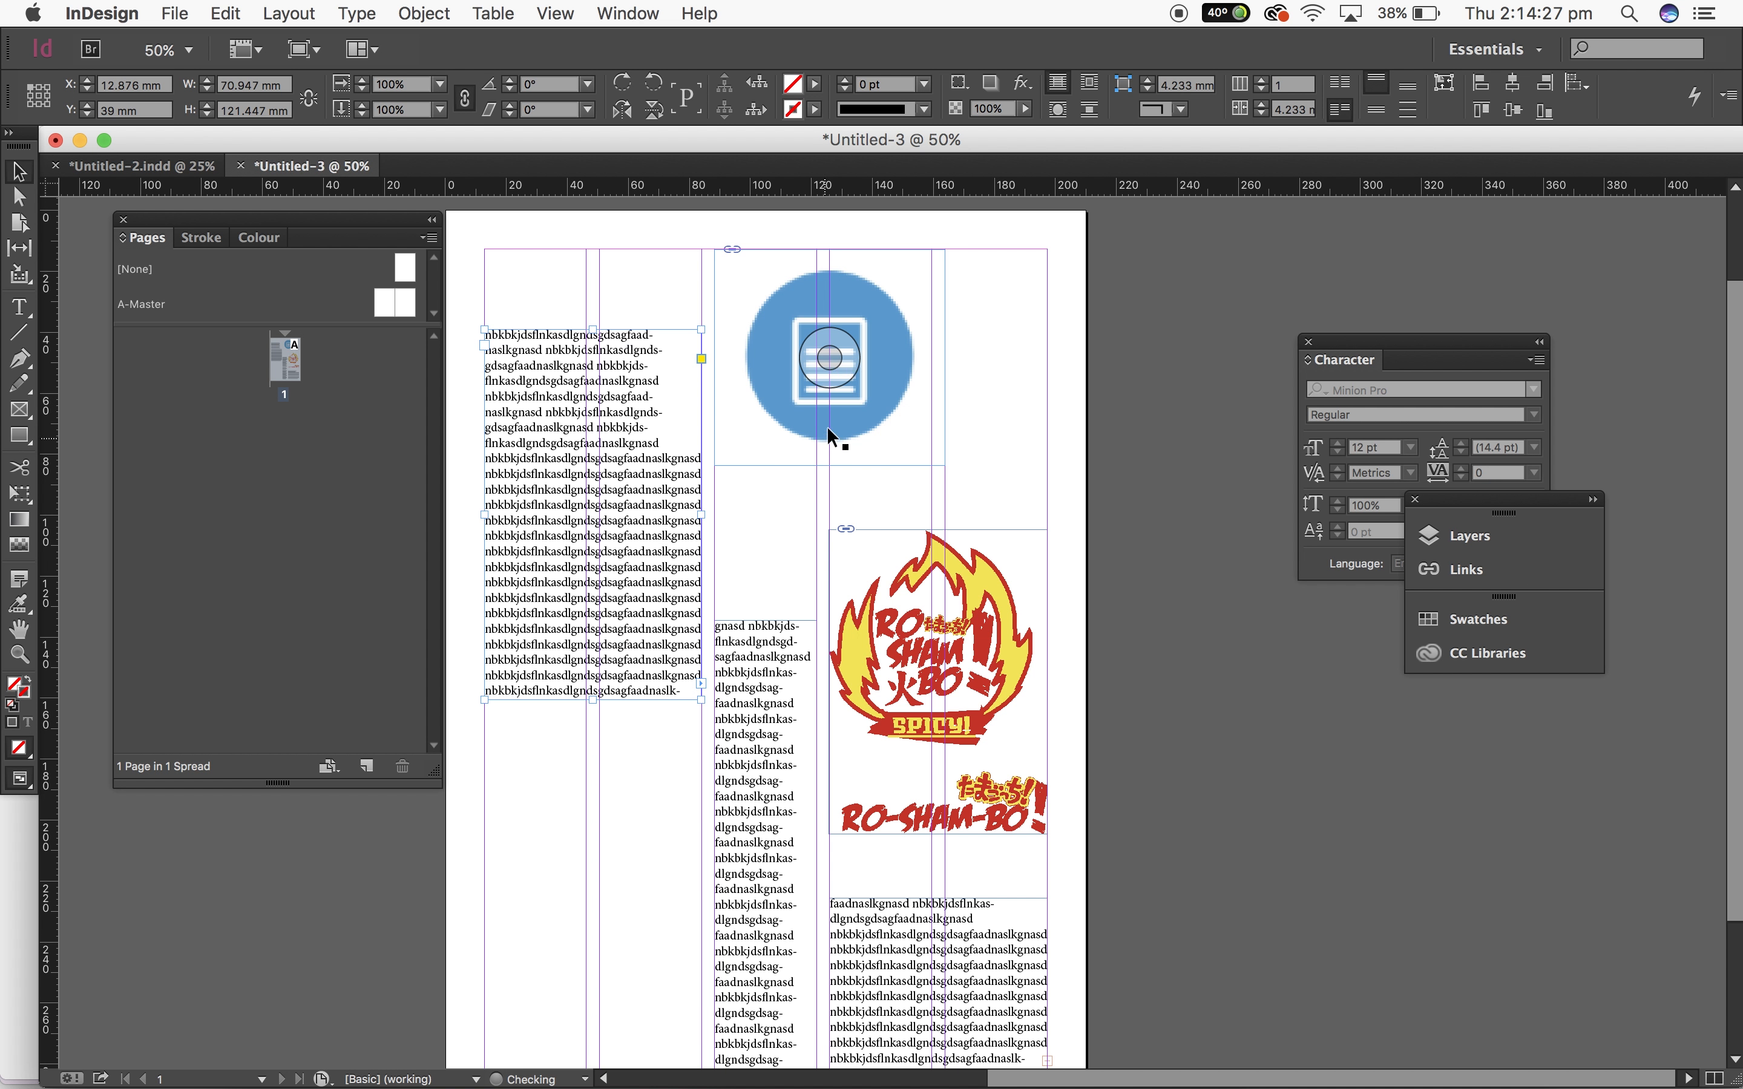
pyautogui.moveTo(827, 426); pyautogui.dragTo(844, 472)
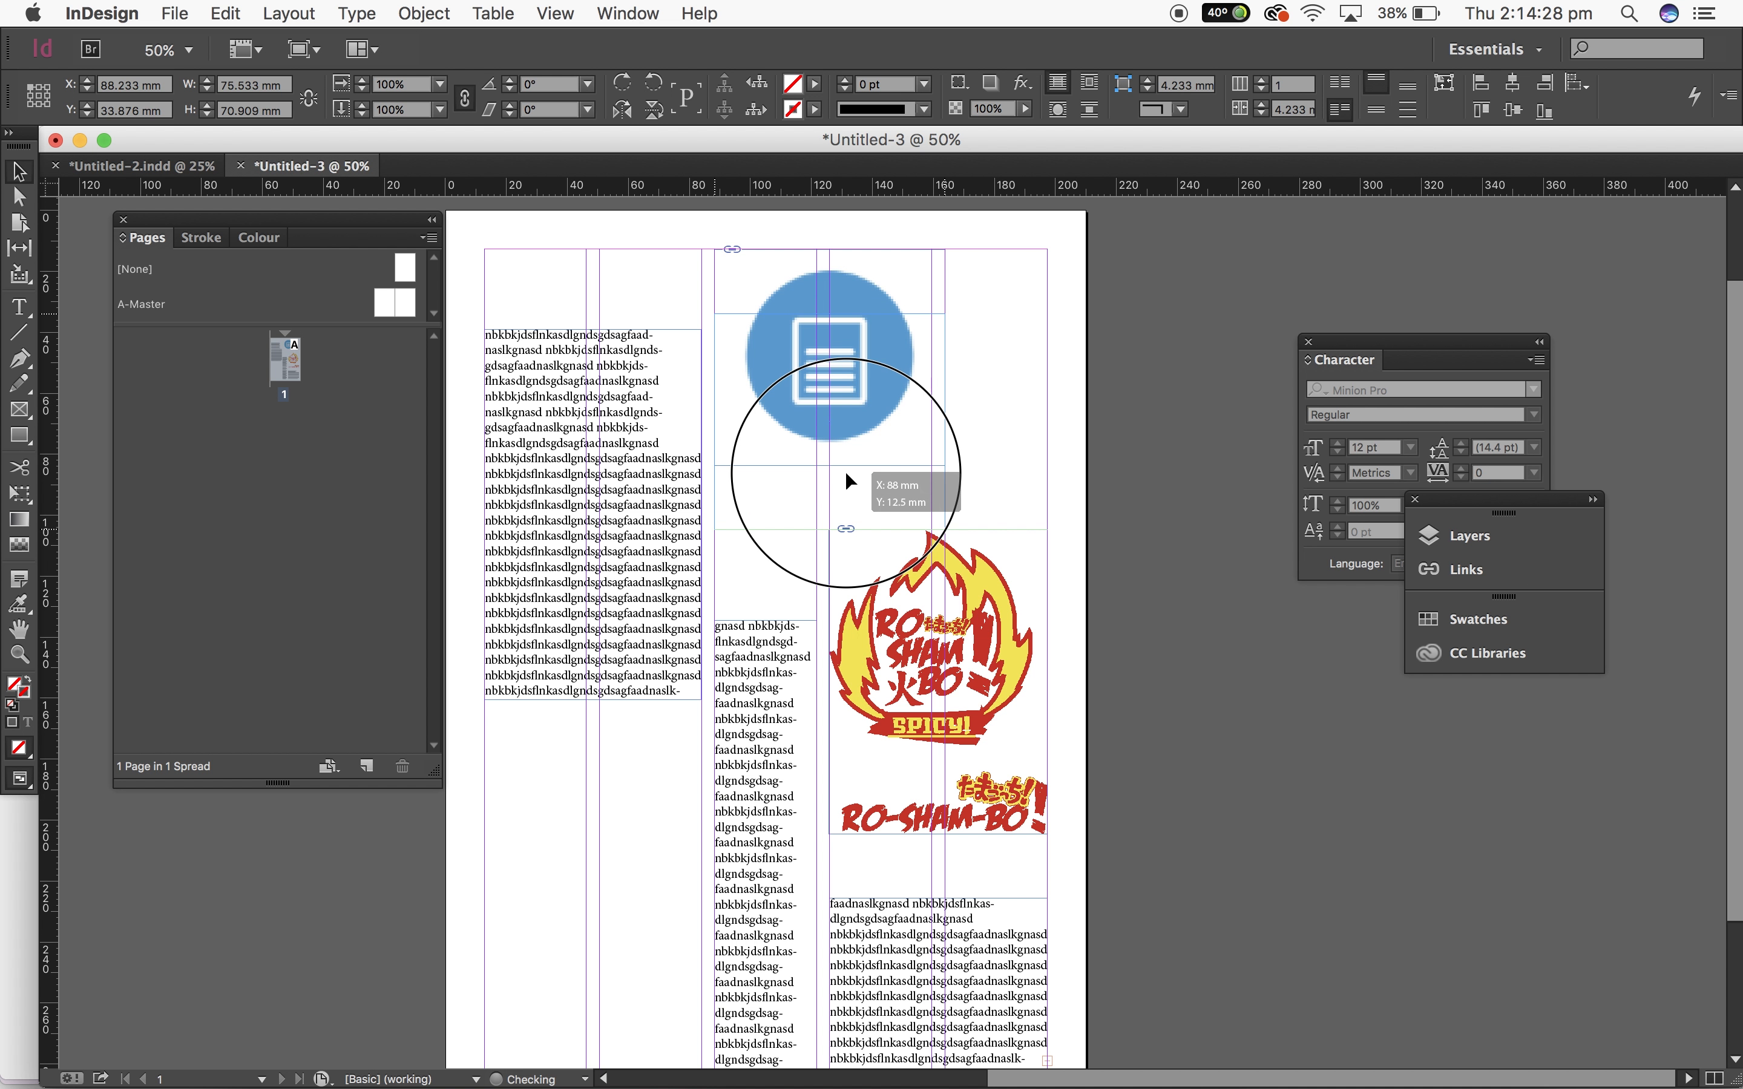
pyautogui.click(1157, 597)
# Step: Move the second column's text frame up and extend its bottom edge to the column's base
pyautogui.moveTo(647, 426); pyautogui.dragTo(651, 402)
pyautogui.click(1058, 494)
pyautogui.moveTo(753, 642); pyautogui.dragTo(781, 580)
pyautogui.scroll(-5, 879, 601)
pyautogui.moveTo(789, 820); pyautogui.dragTo(789, 909)
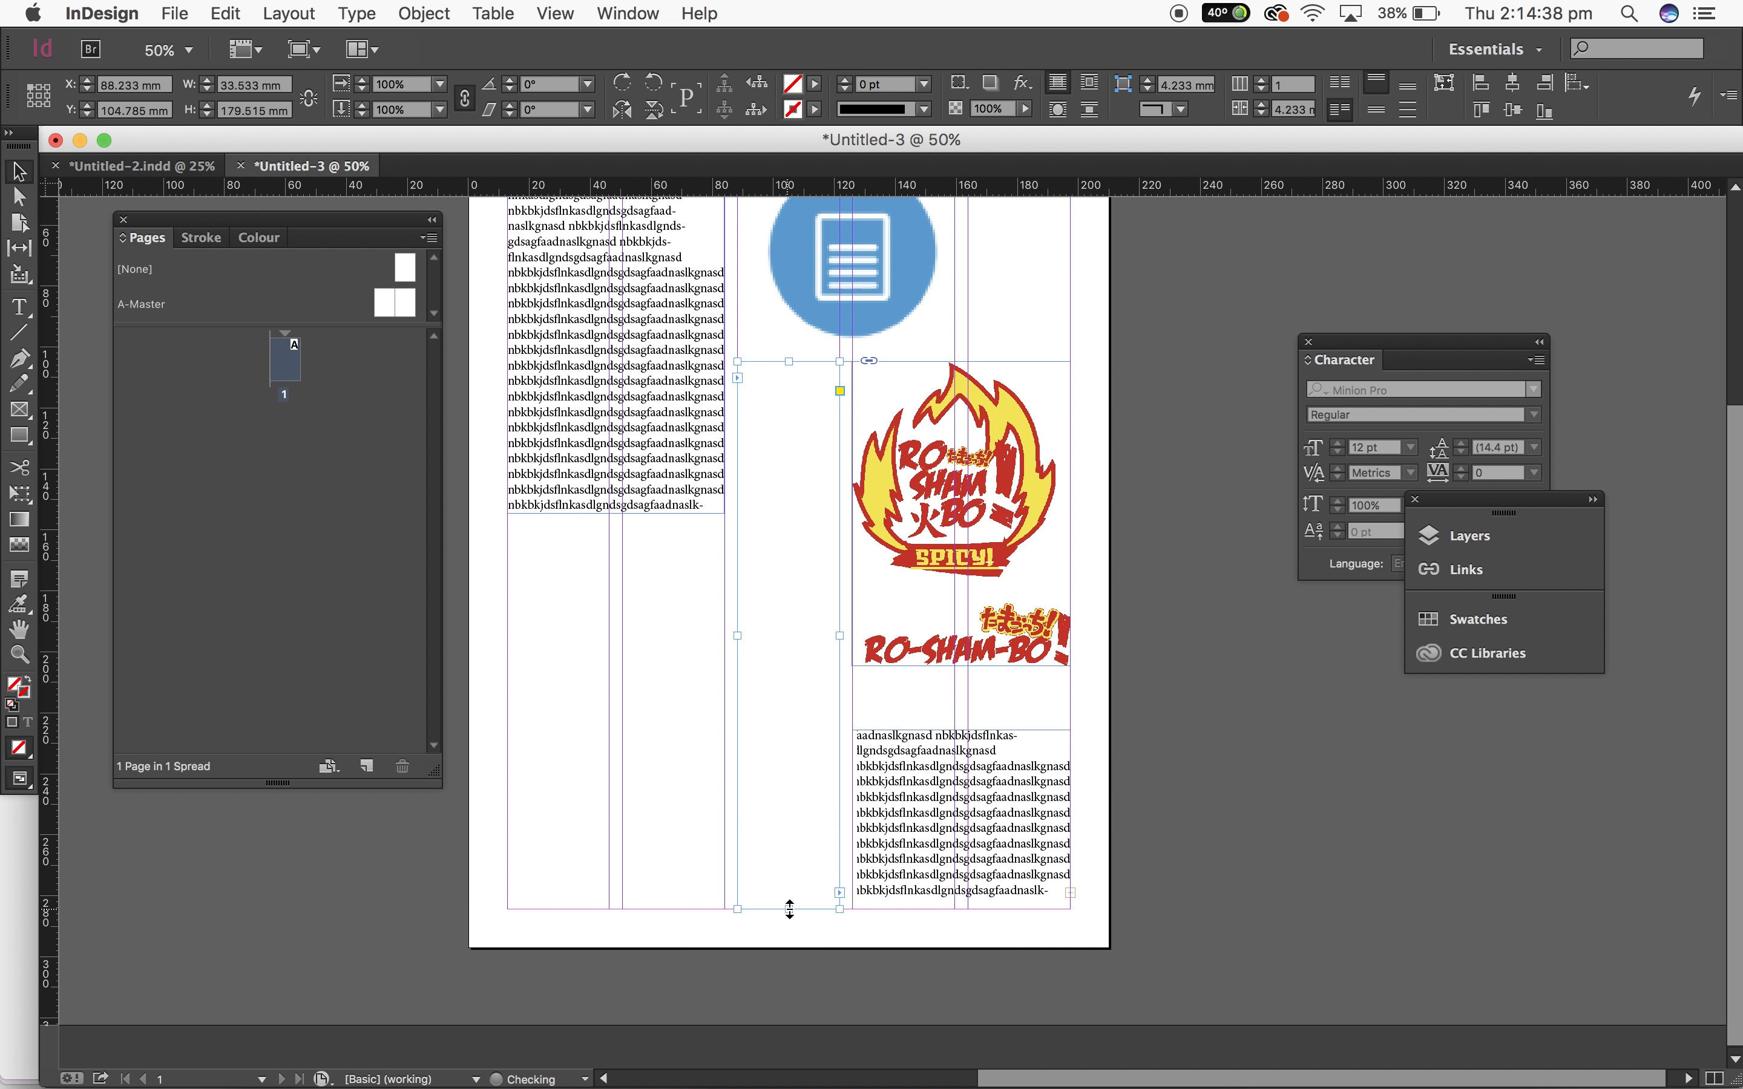
# Step: Move the third column's text frame up beneath the logo so all its text fits
pyautogui.click(1217, 885)
pyautogui.click(989, 775)
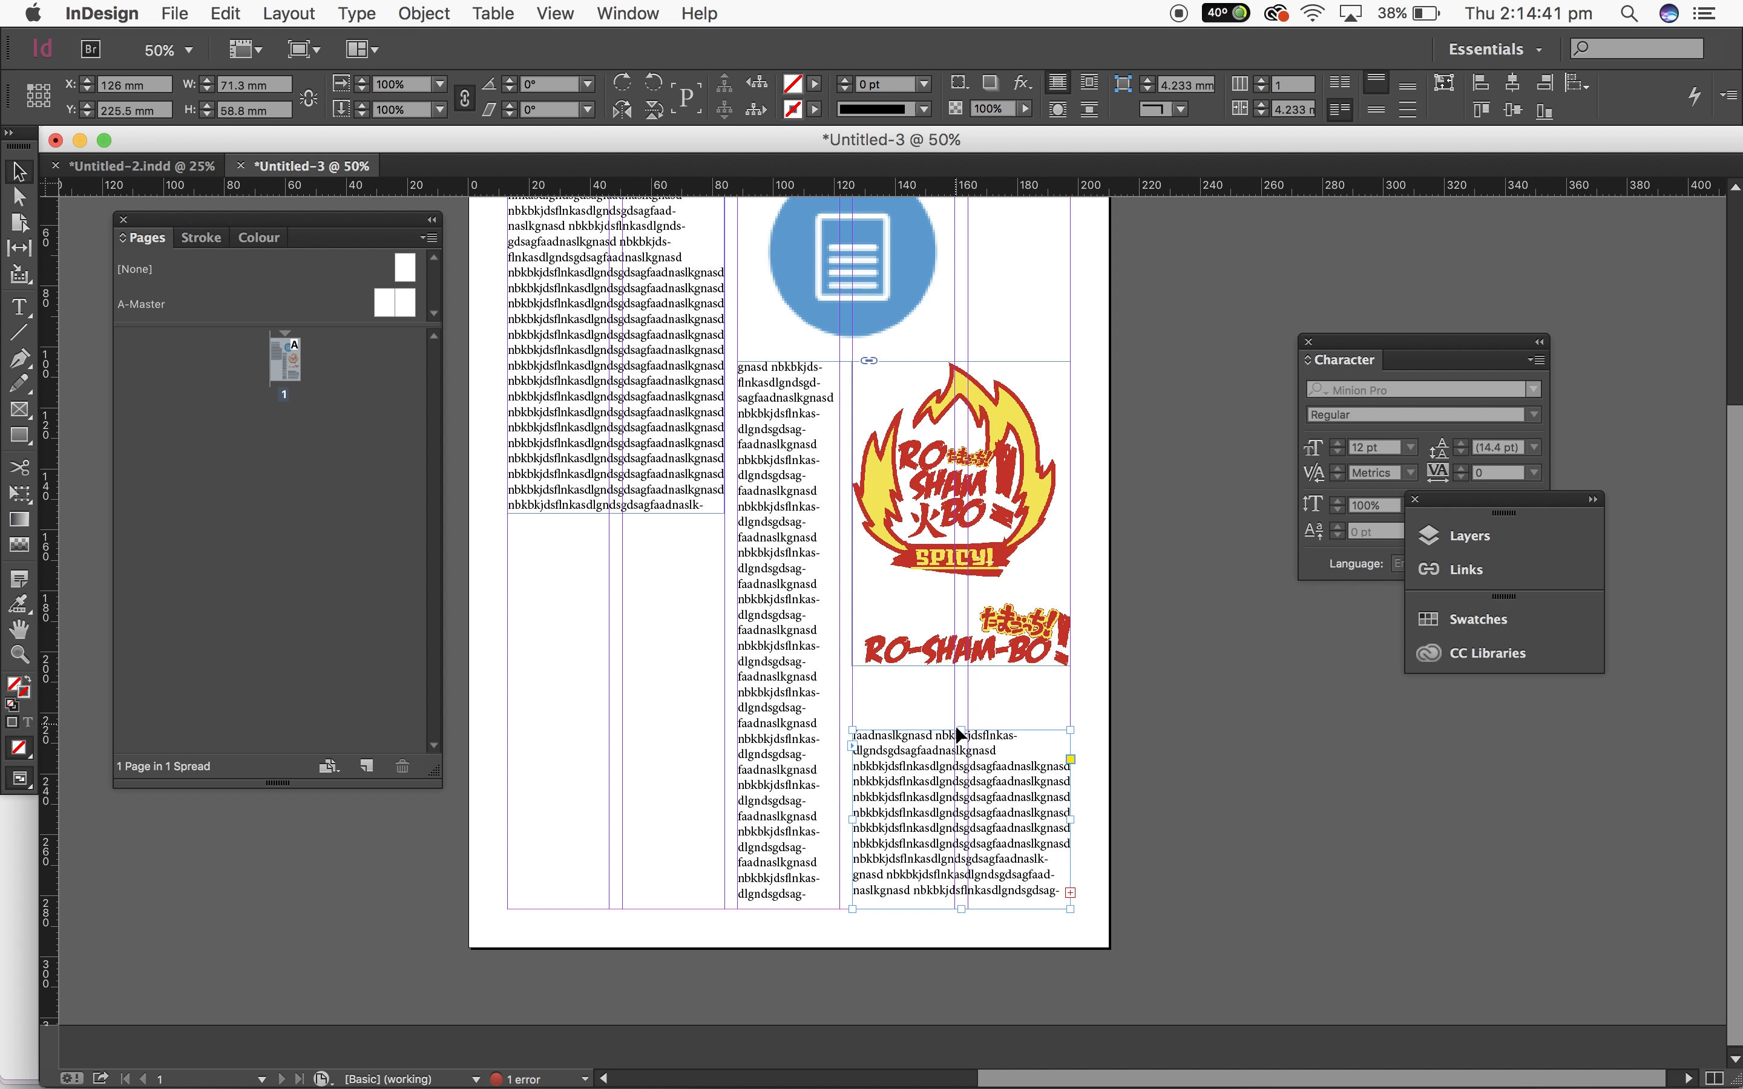
pyautogui.moveTo(966, 731); pyautogui.dragTo(973, 685)
pyautogui.click(1224, 795)
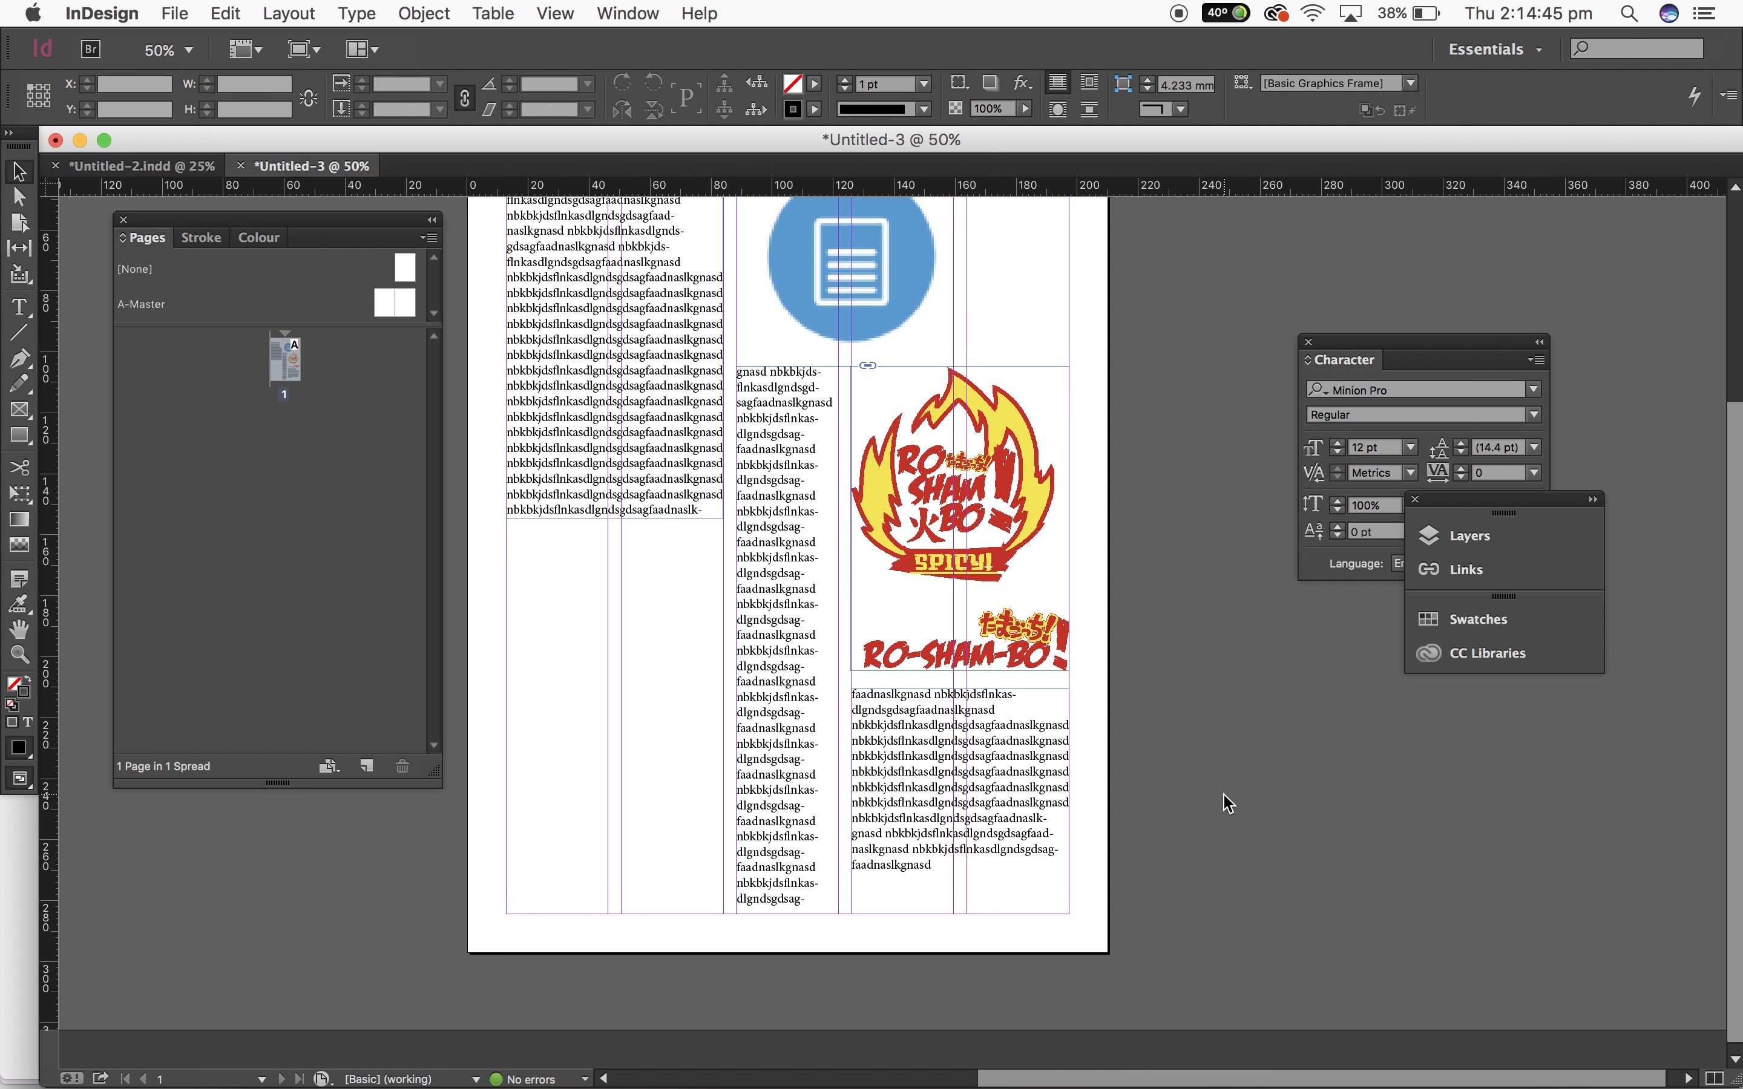
# Step: Place the image "asadknsf.jpg" on the page
pyautogui.scroll(4, 1225, 795)
pyautogui.scroll(-4, 1224, 795)
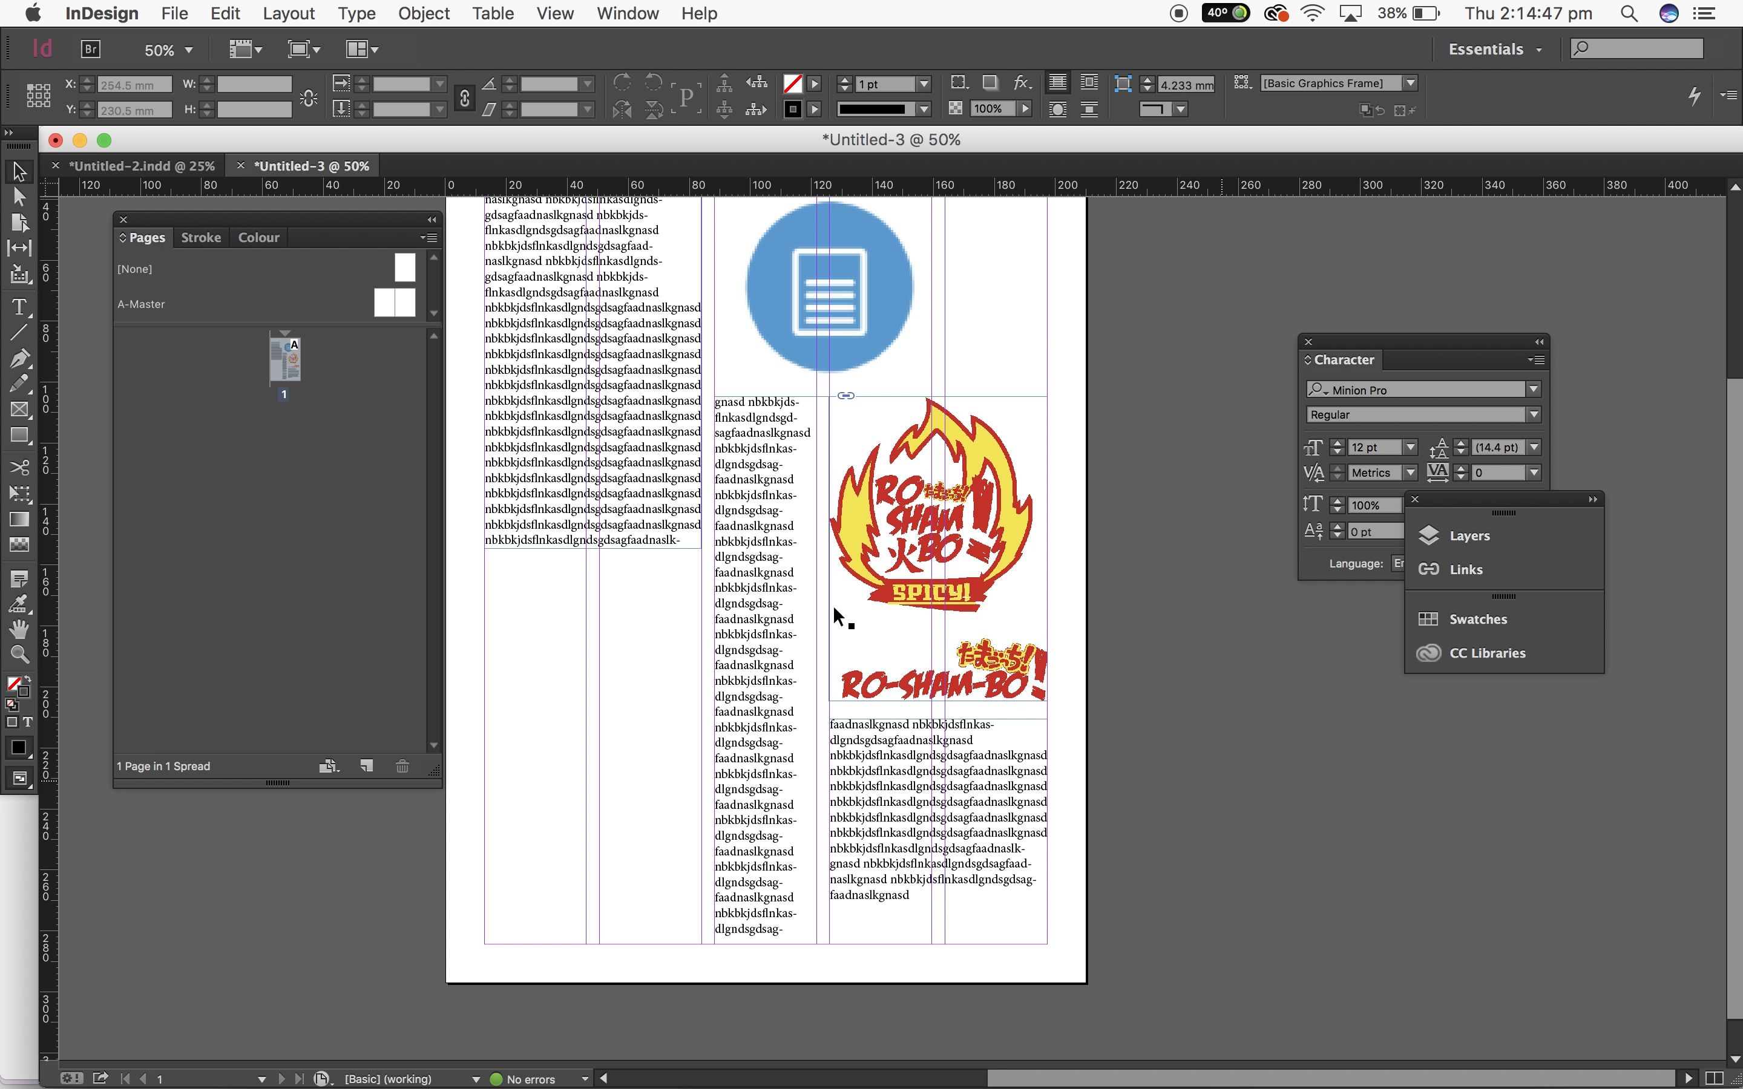
pyautogui.click(193, 8)
pyautogui.click(417, 304)
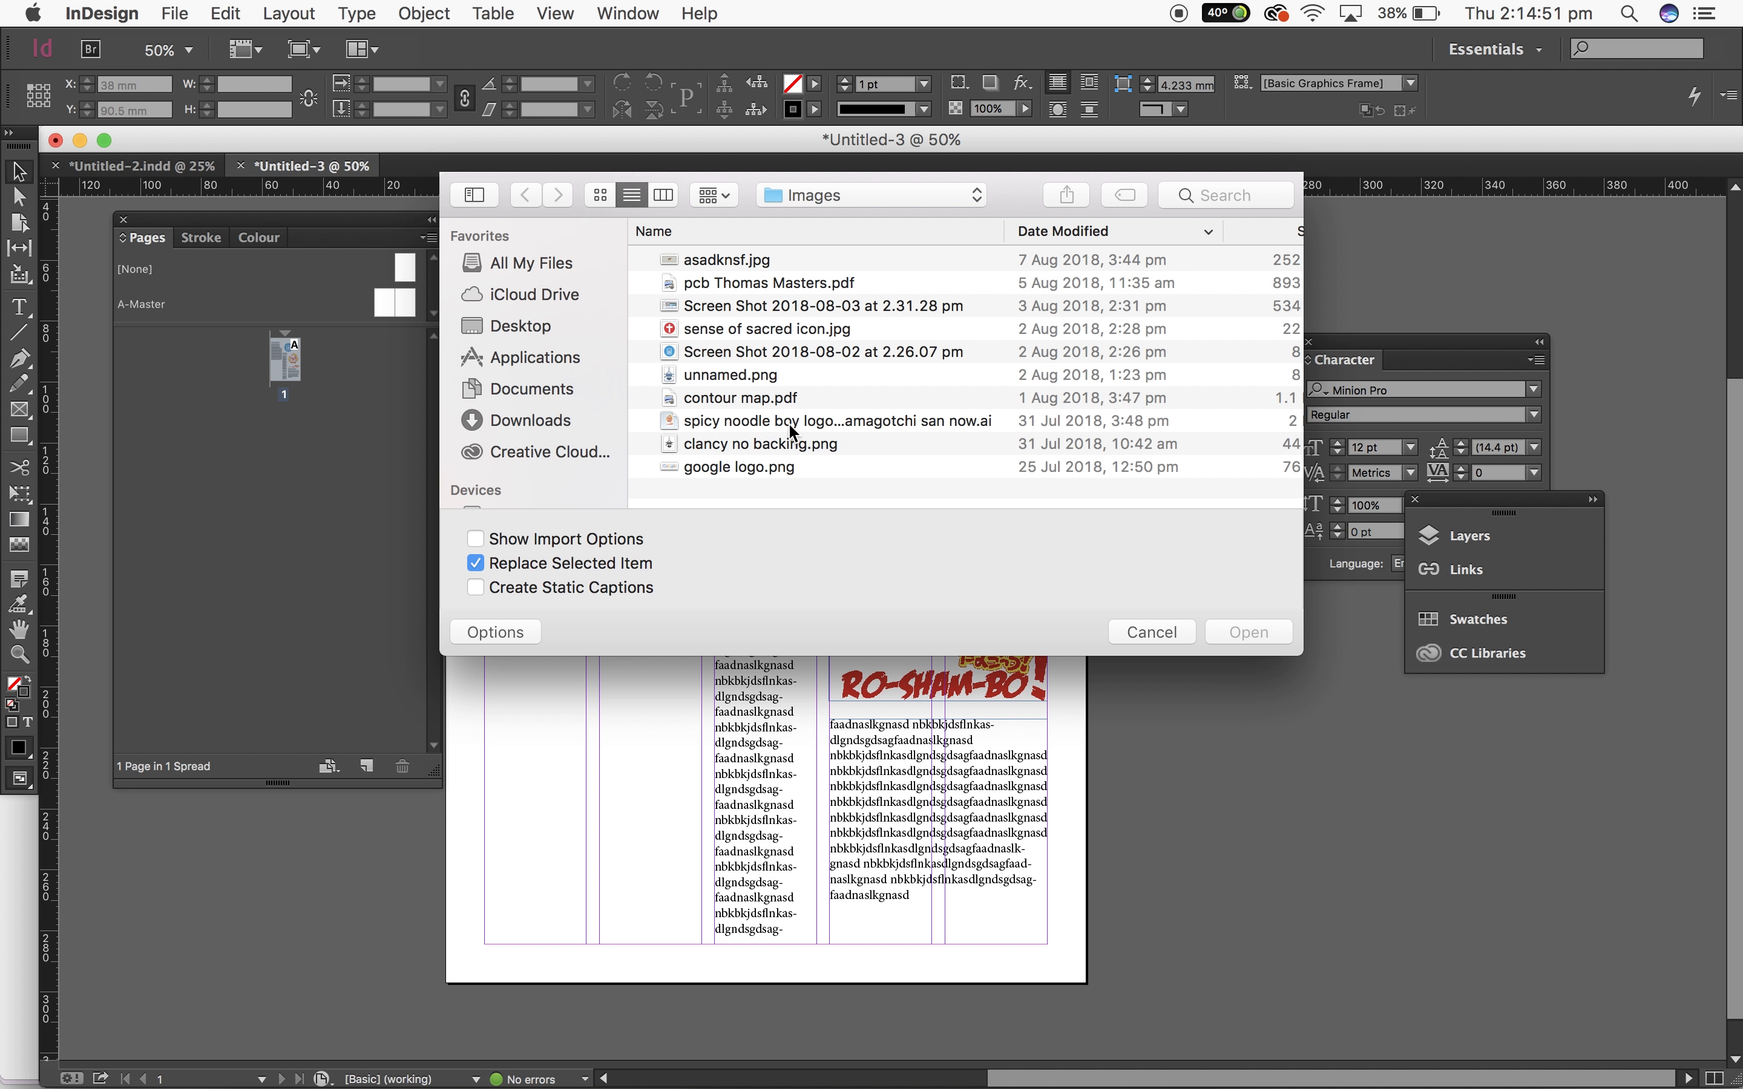
pyautogui.doubleClick(766, 266)
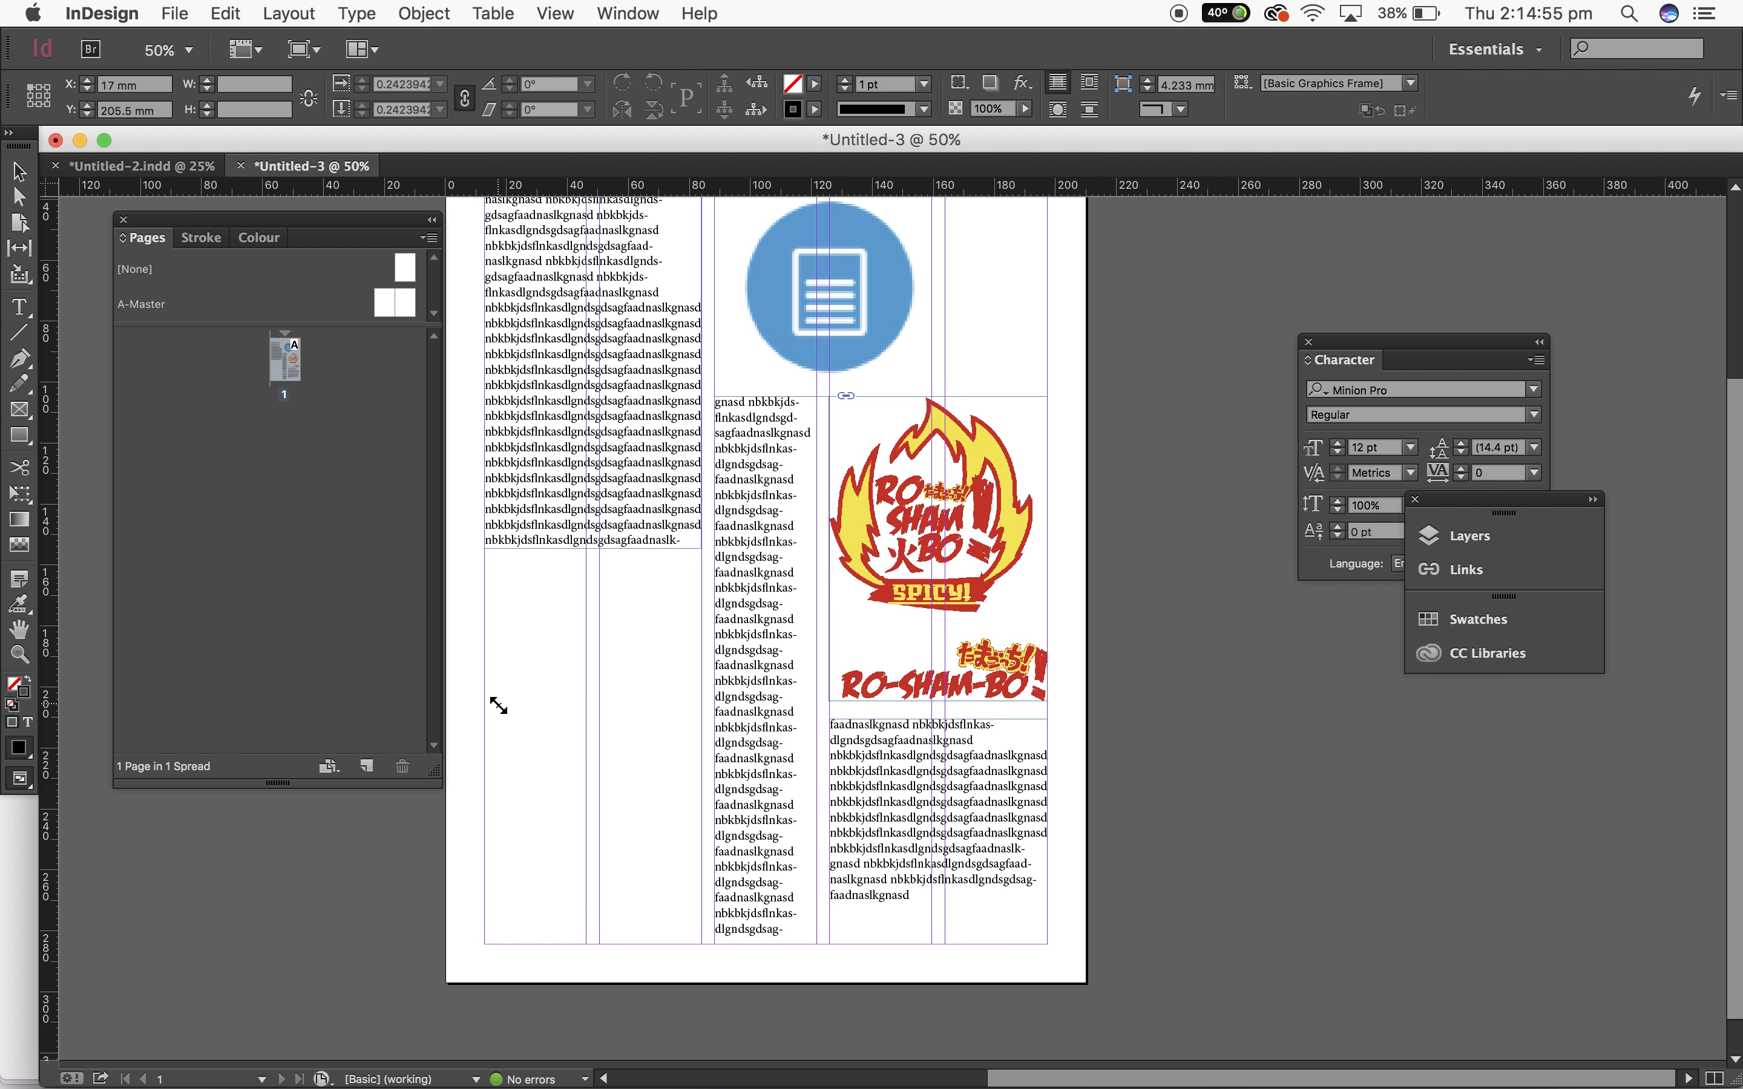
pyautogui.click(497, 700)
# Step: Scale the placed image down and move it over the page
pyautogui.press('p')
pyautogui.press('super+minus')
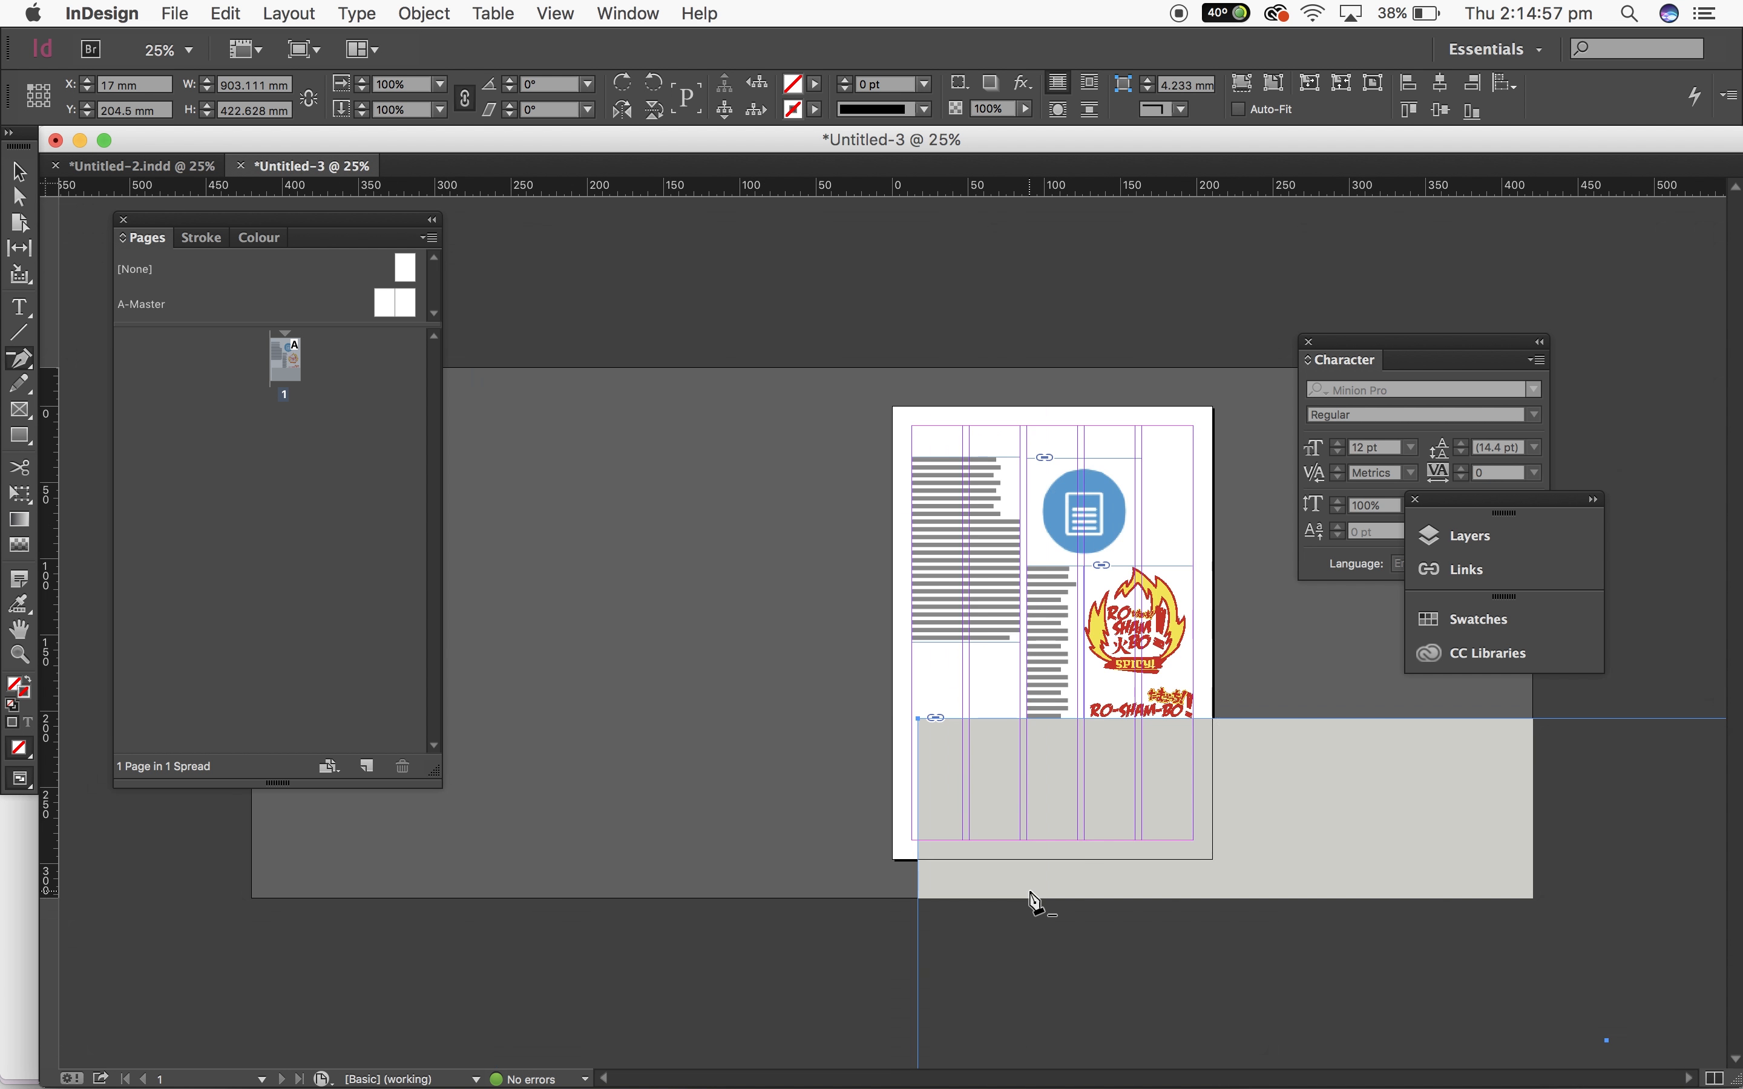
pyautogui.press('super+minus')
pyautogui.press('v')
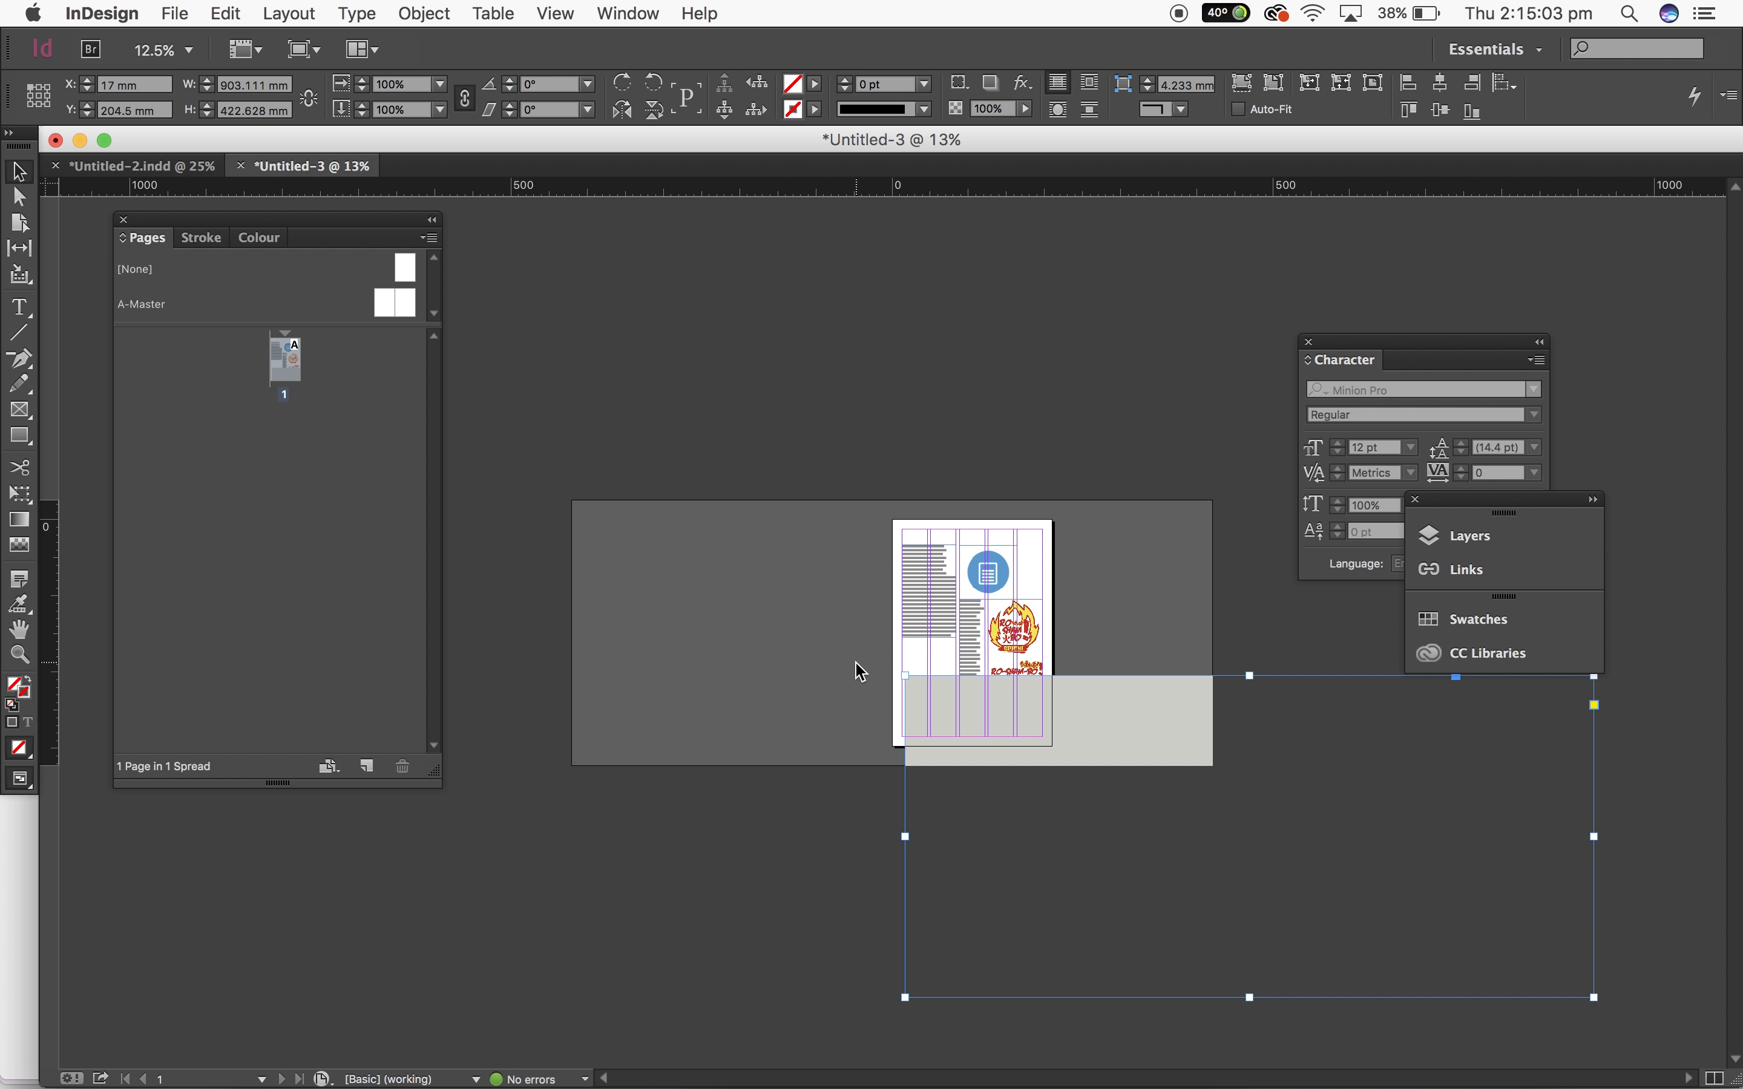
pyautogui.press('super+equal')
pyautogui.press('super+equal')
pyautogui.press('super+equal')
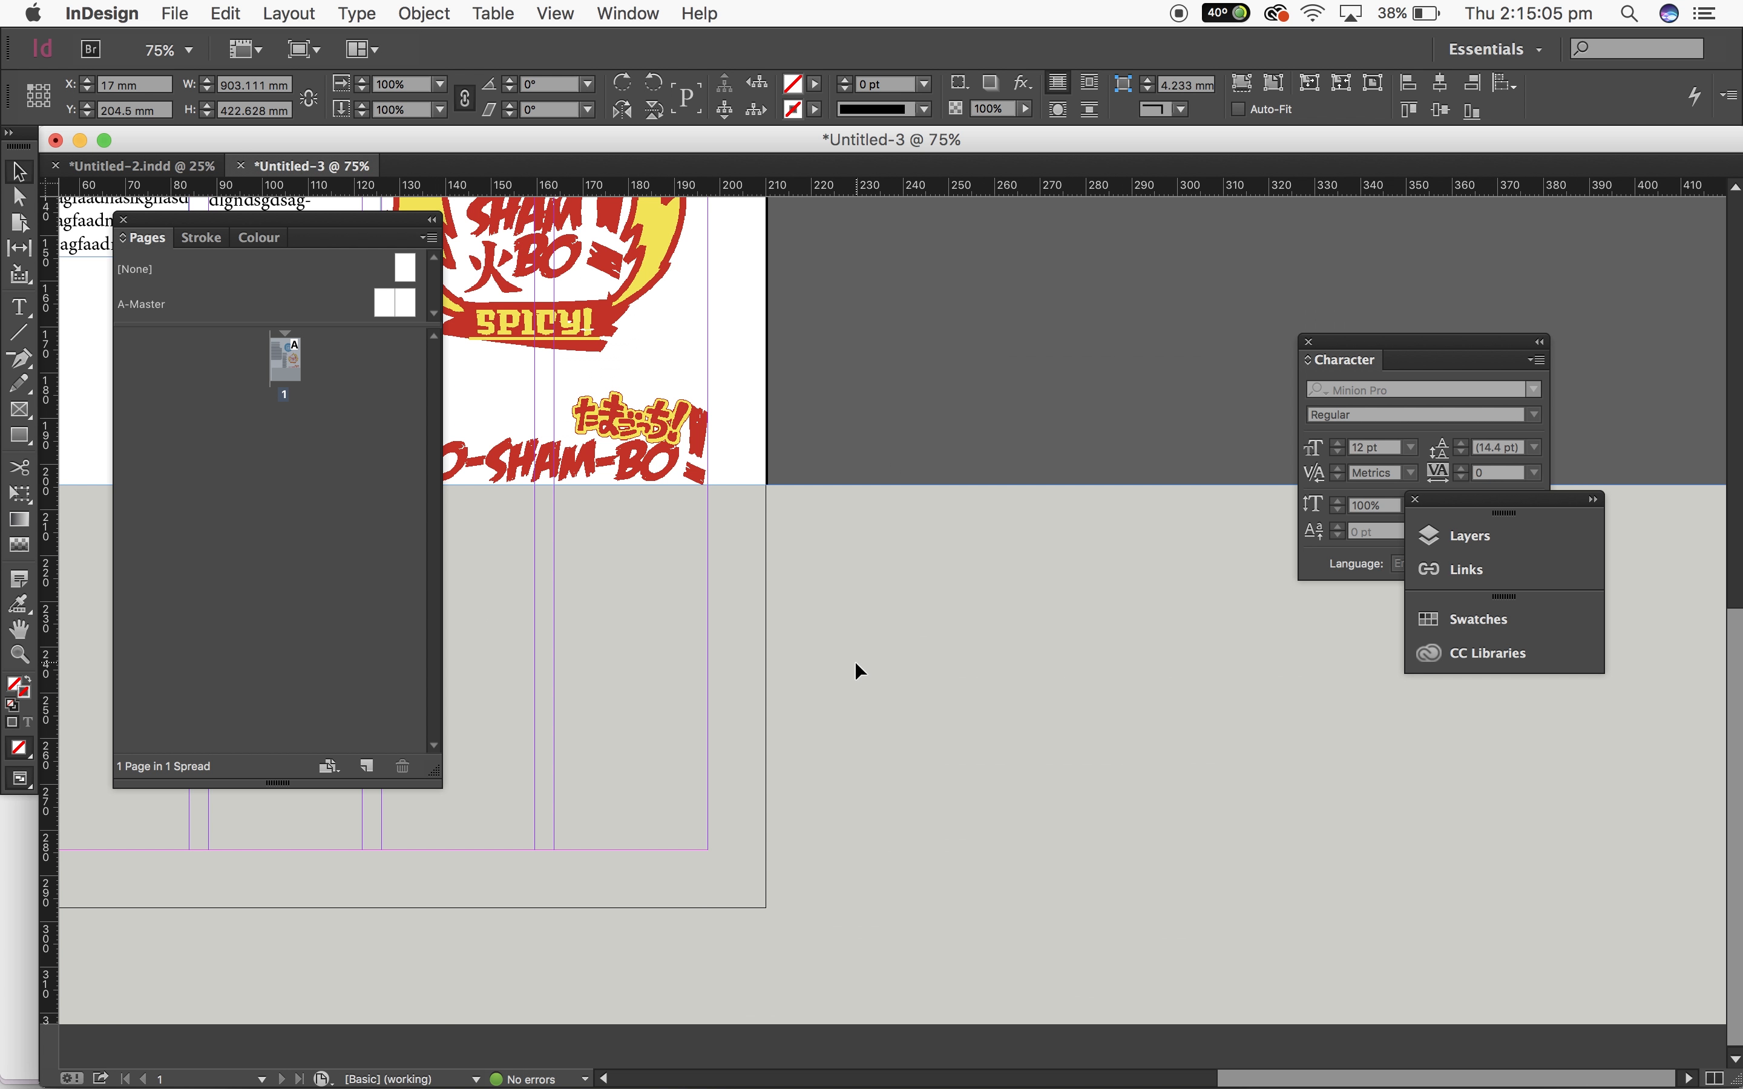
pyautogui.press('super+minus')
pyautogui.press('super+minus')
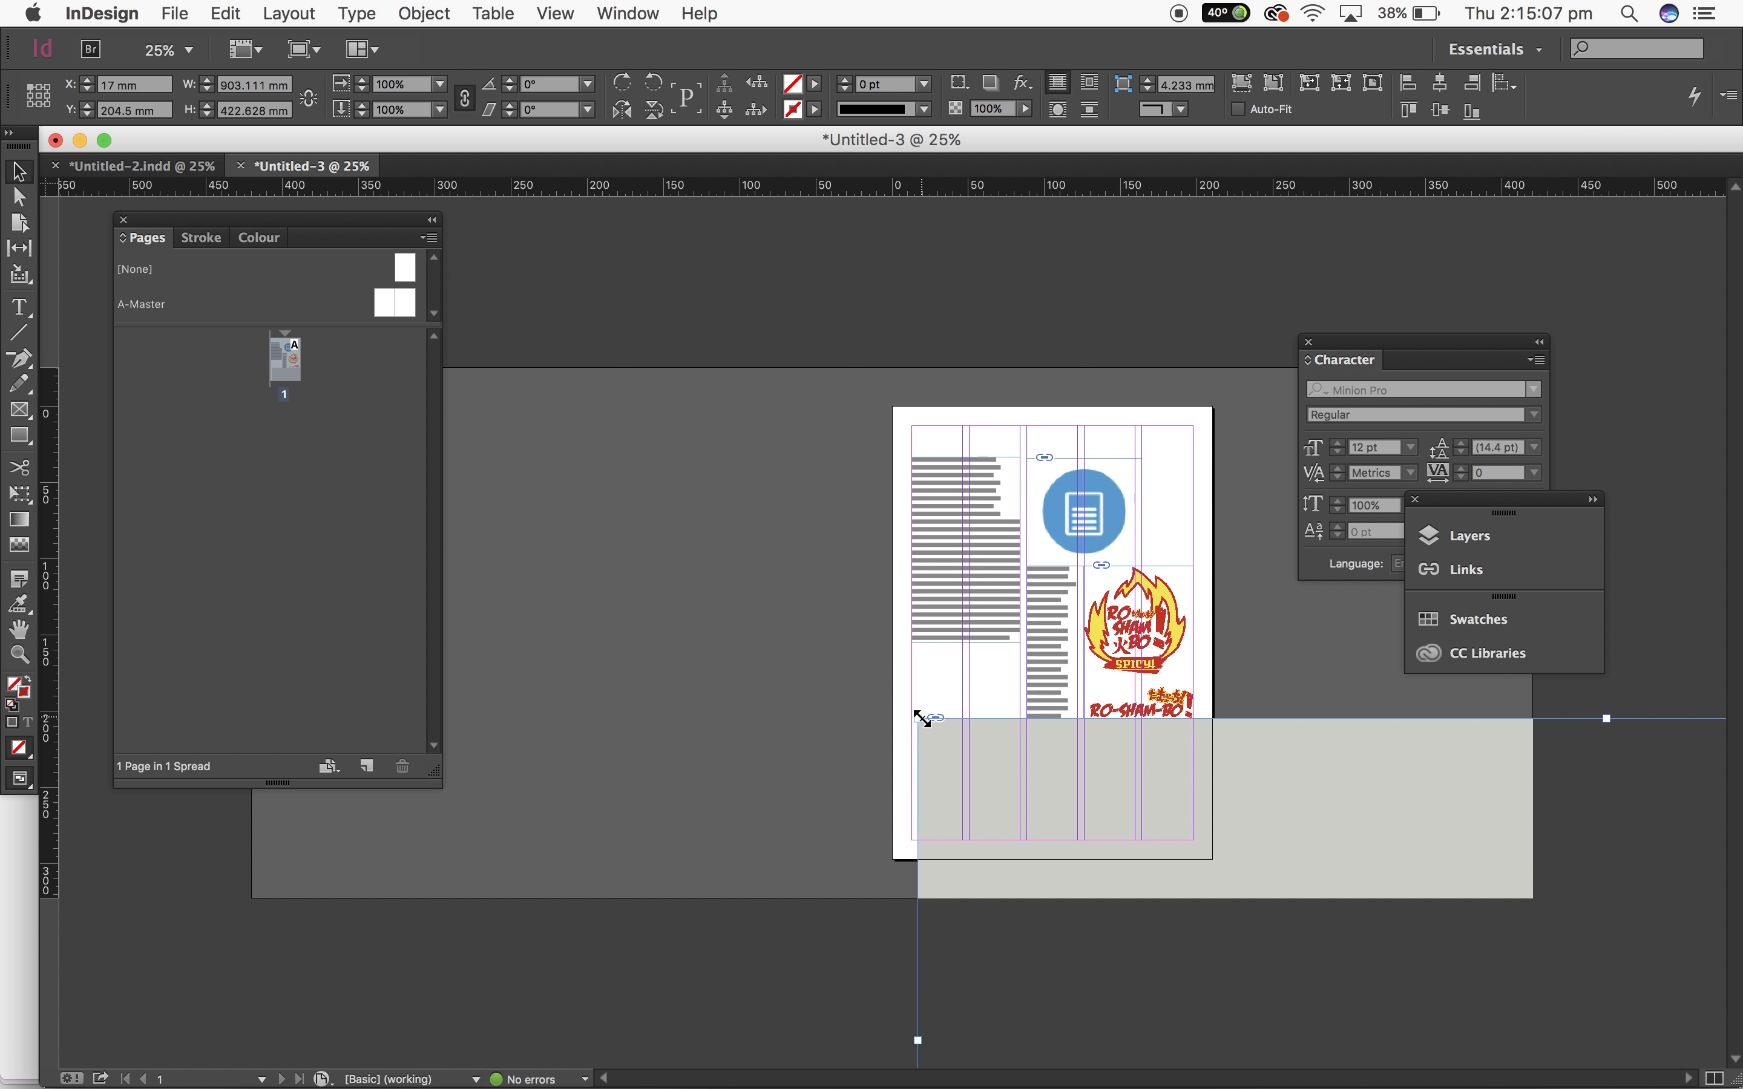
pyautogui.moveTo(921, 718); pyautogui.dragTo(994, 709)
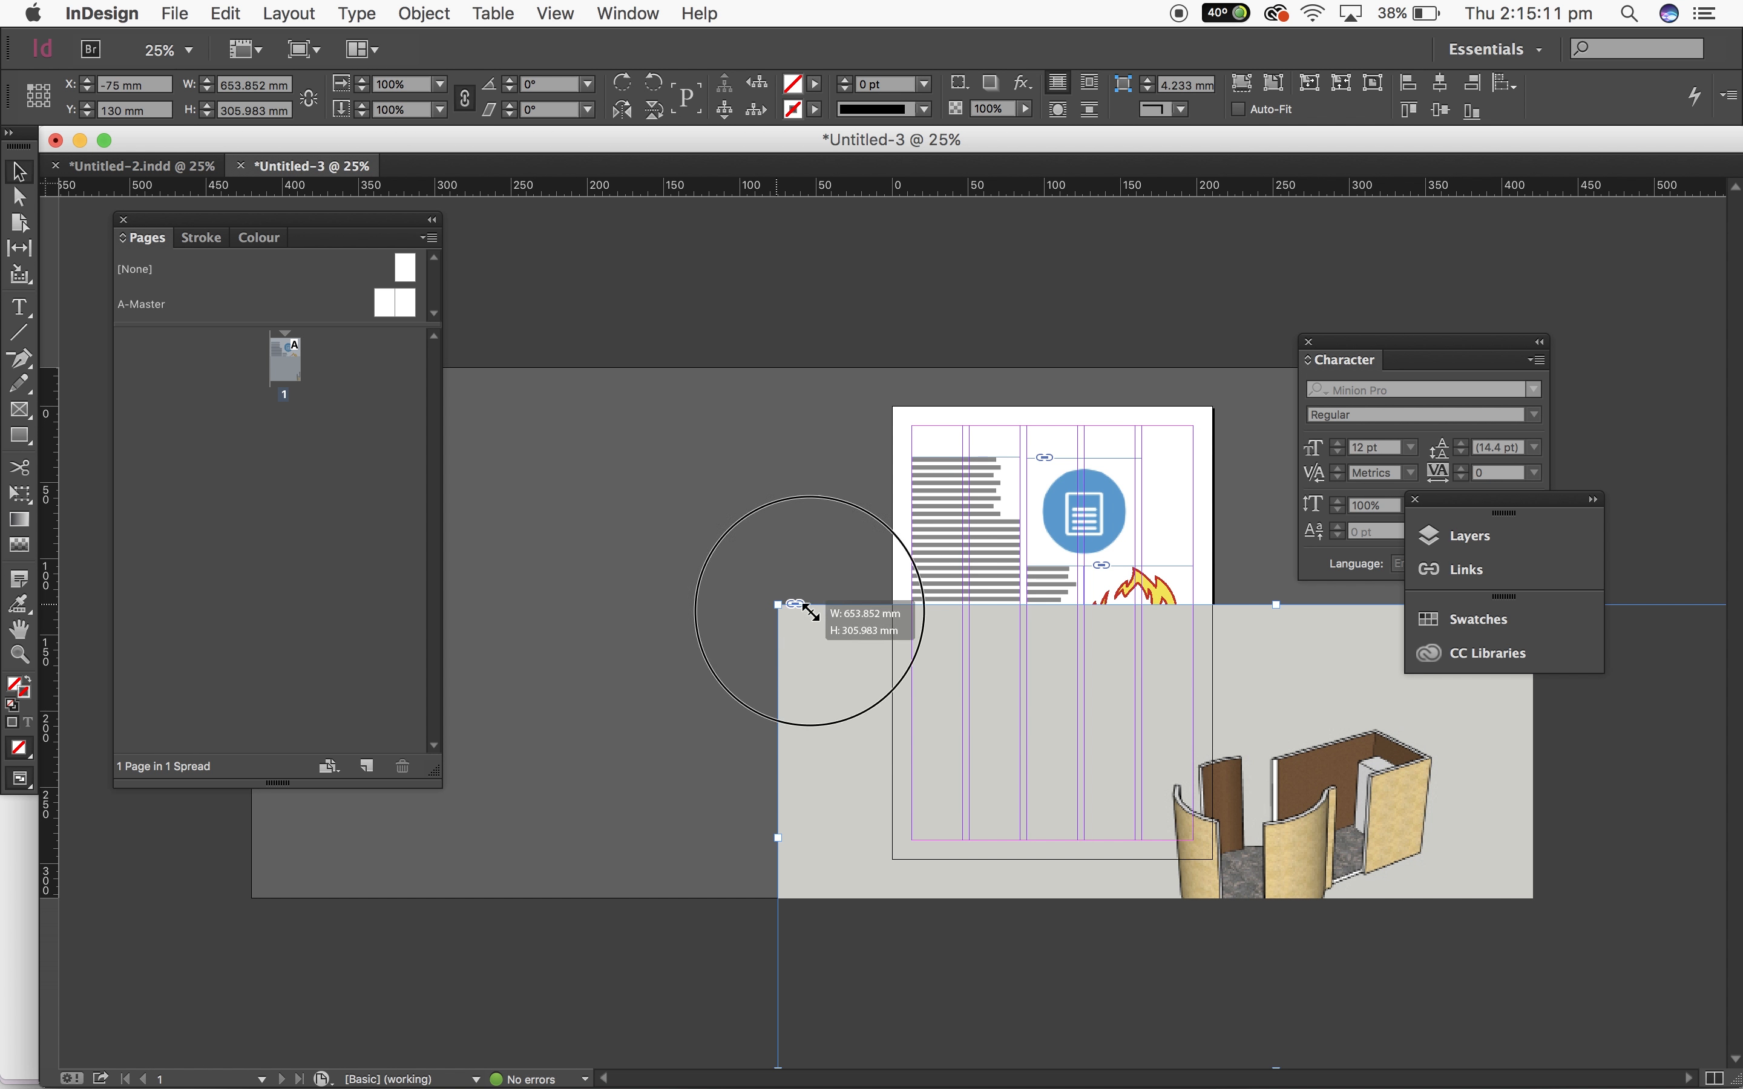
pyautogui.moveTo(810, 611); pyautogui.dragTo(1228, 854)
pyautogui.moveTo(1385, 858); pyautogui.dragTo(856, 645)
# Step: Resize the image frame to fit the first column below its text, about 115 mm wide
pyautogui.press('super+equal')
pyautogui.press('super+equal')
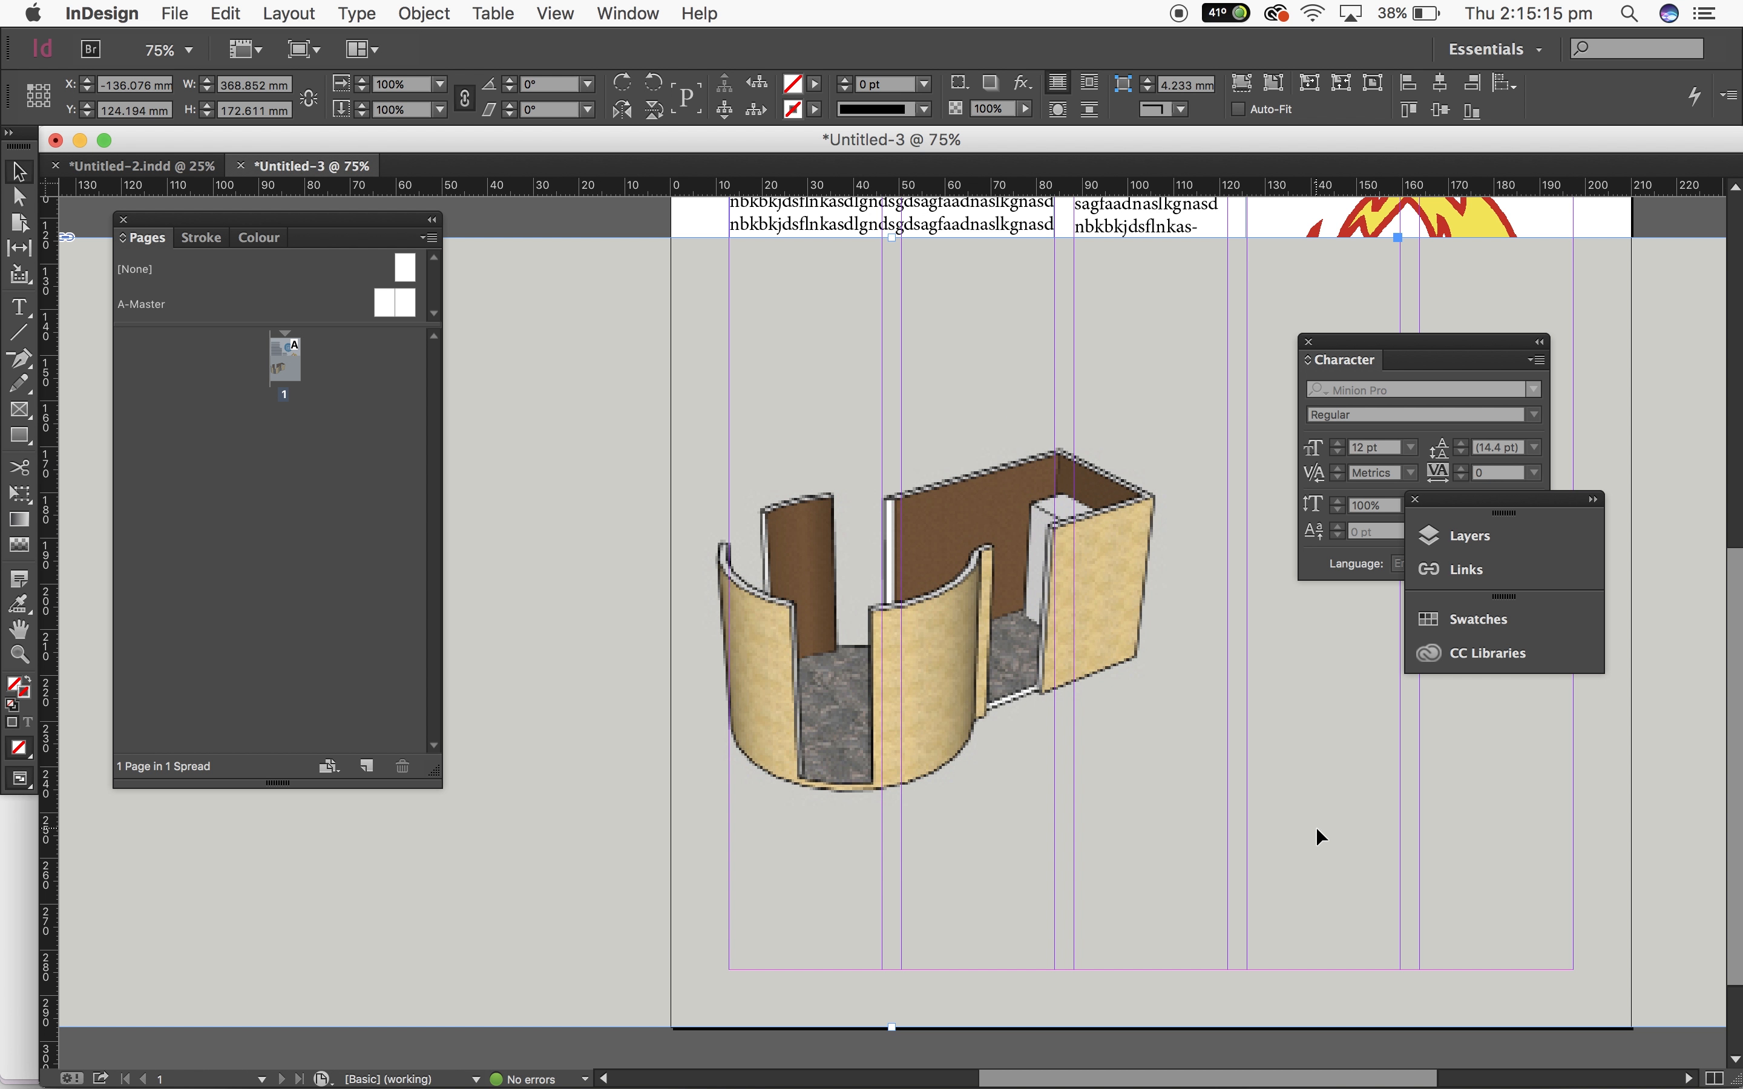
pyautogui.press('super+minus')
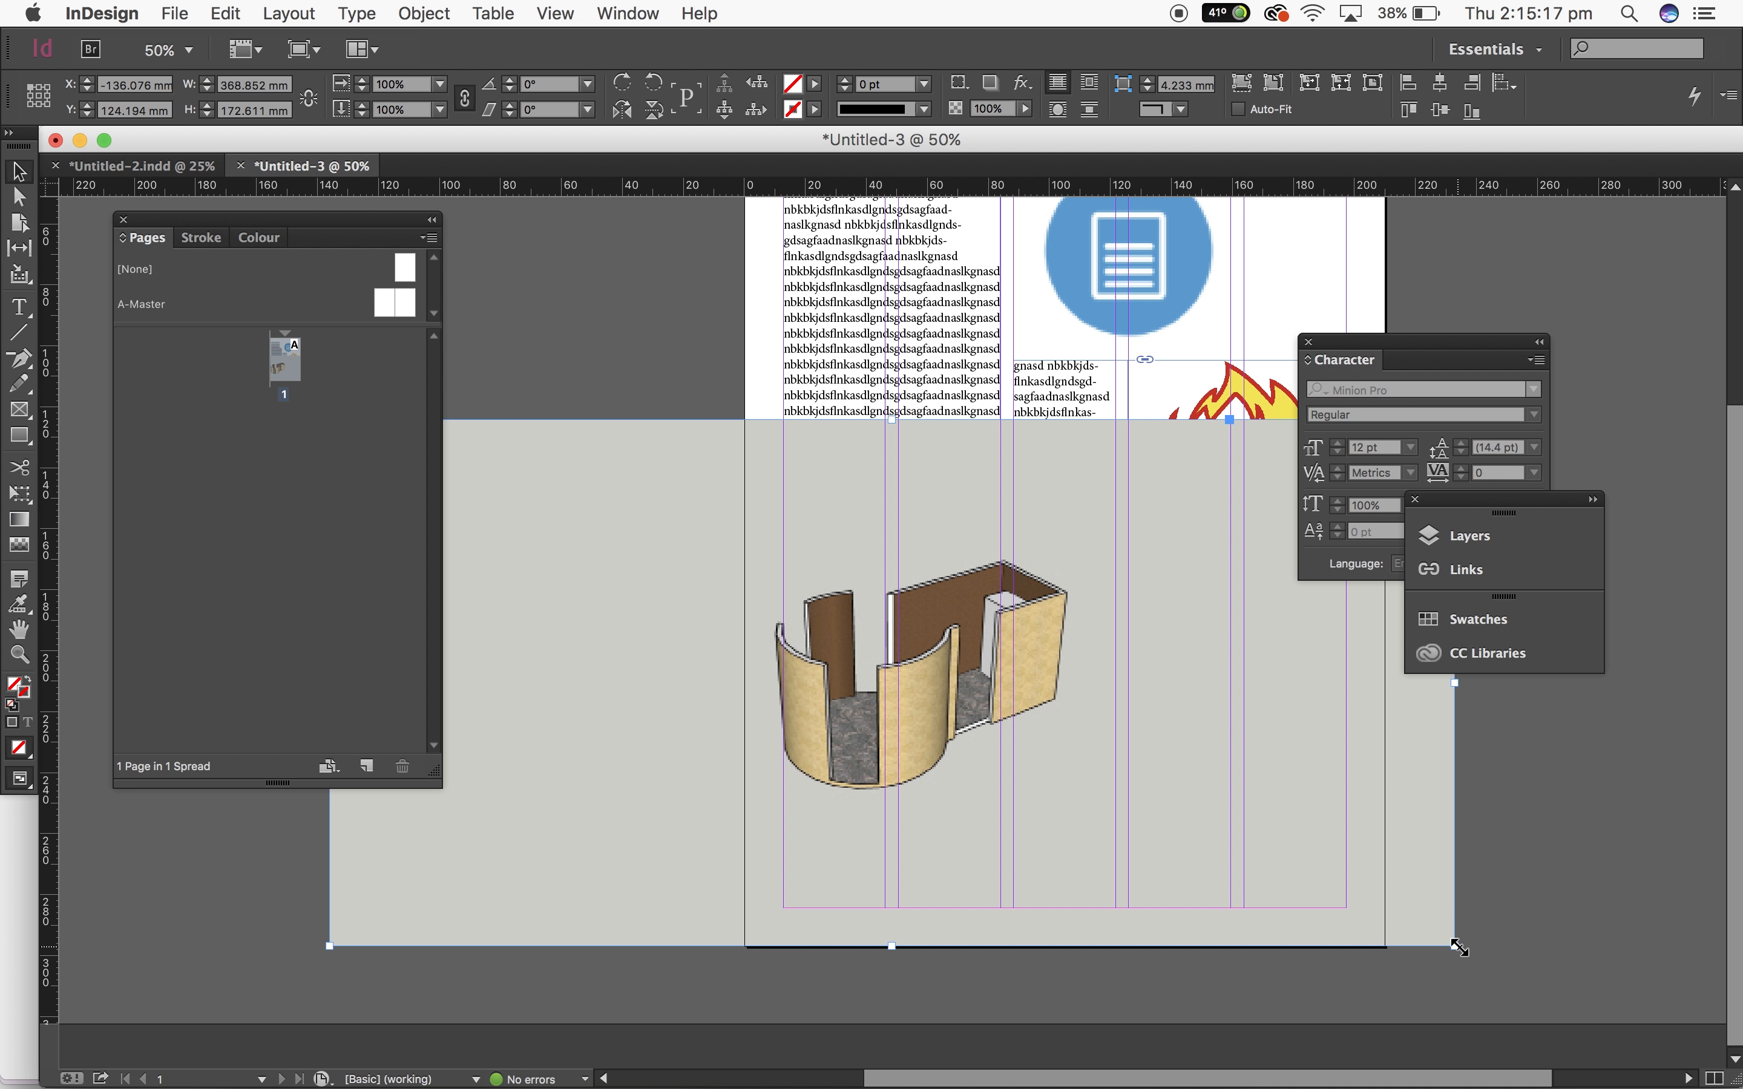
pyautogui.moveTo(1455, 946); pyautogui.dragTo(1100, 791)
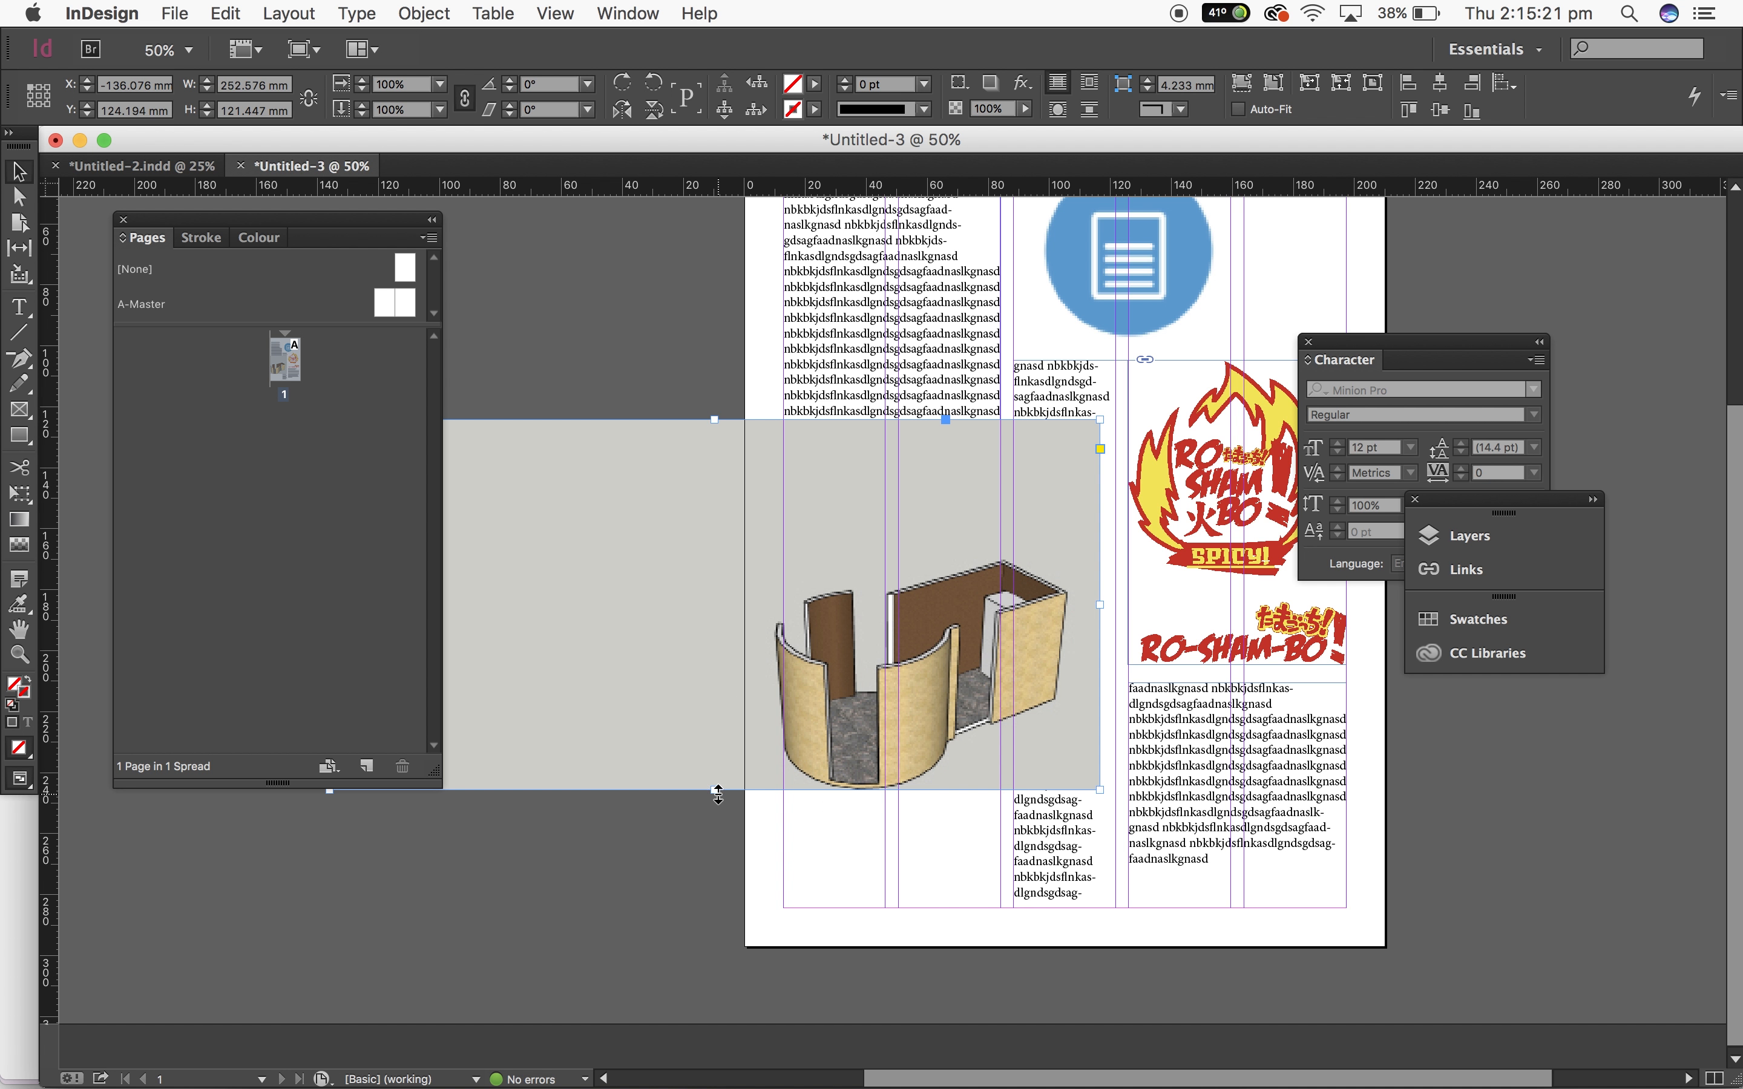
pyautogui.moveTo(718, 793); pyautogui.dragTo(715, 825)
pyautogui.moveTo(652, 514); pyautogui.dragTo(937, 533)
pyautogui.moveTo(780, 504); pyautogui.dragTo(1035, 553)
pyautogui.moveTo(1338, 752); pyautogui.dragTo(1087, 742)
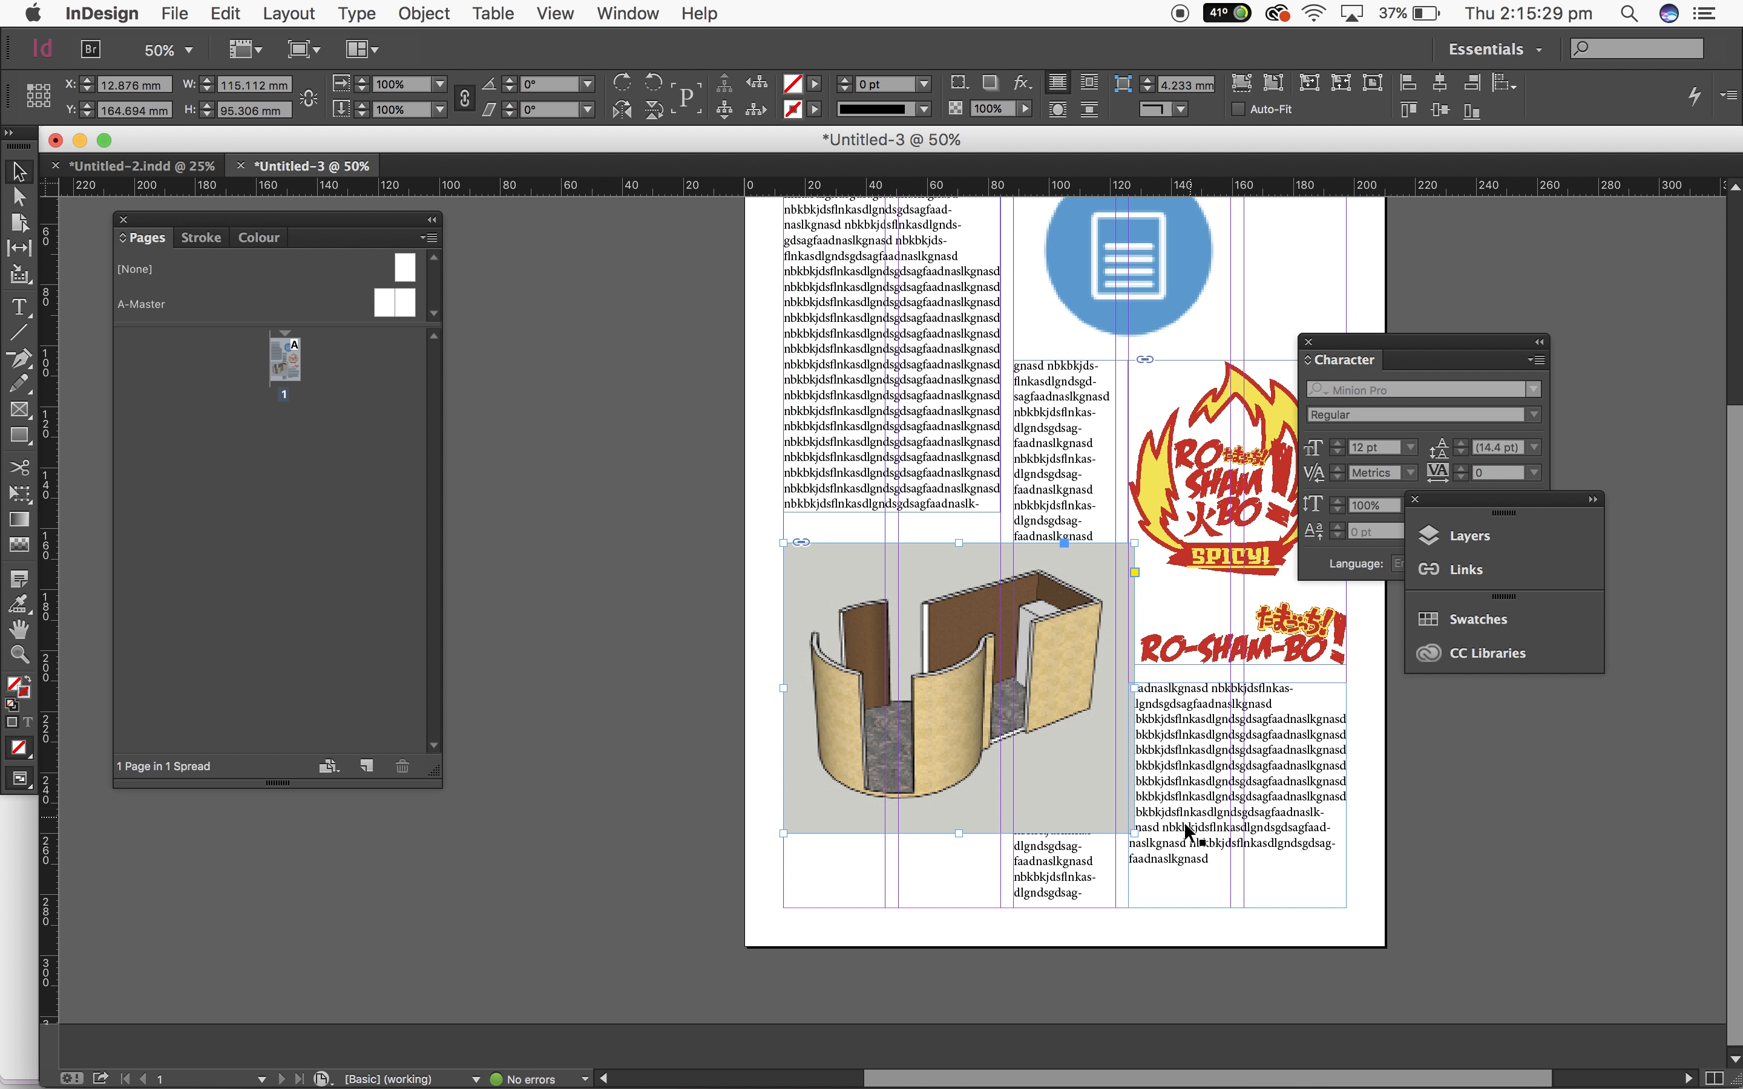
# Step: Enlarge the image and crop its frame back to the first column's width
pyautogui.moveTo(1187, 859); pyautogui.dragTo(1223, 907)
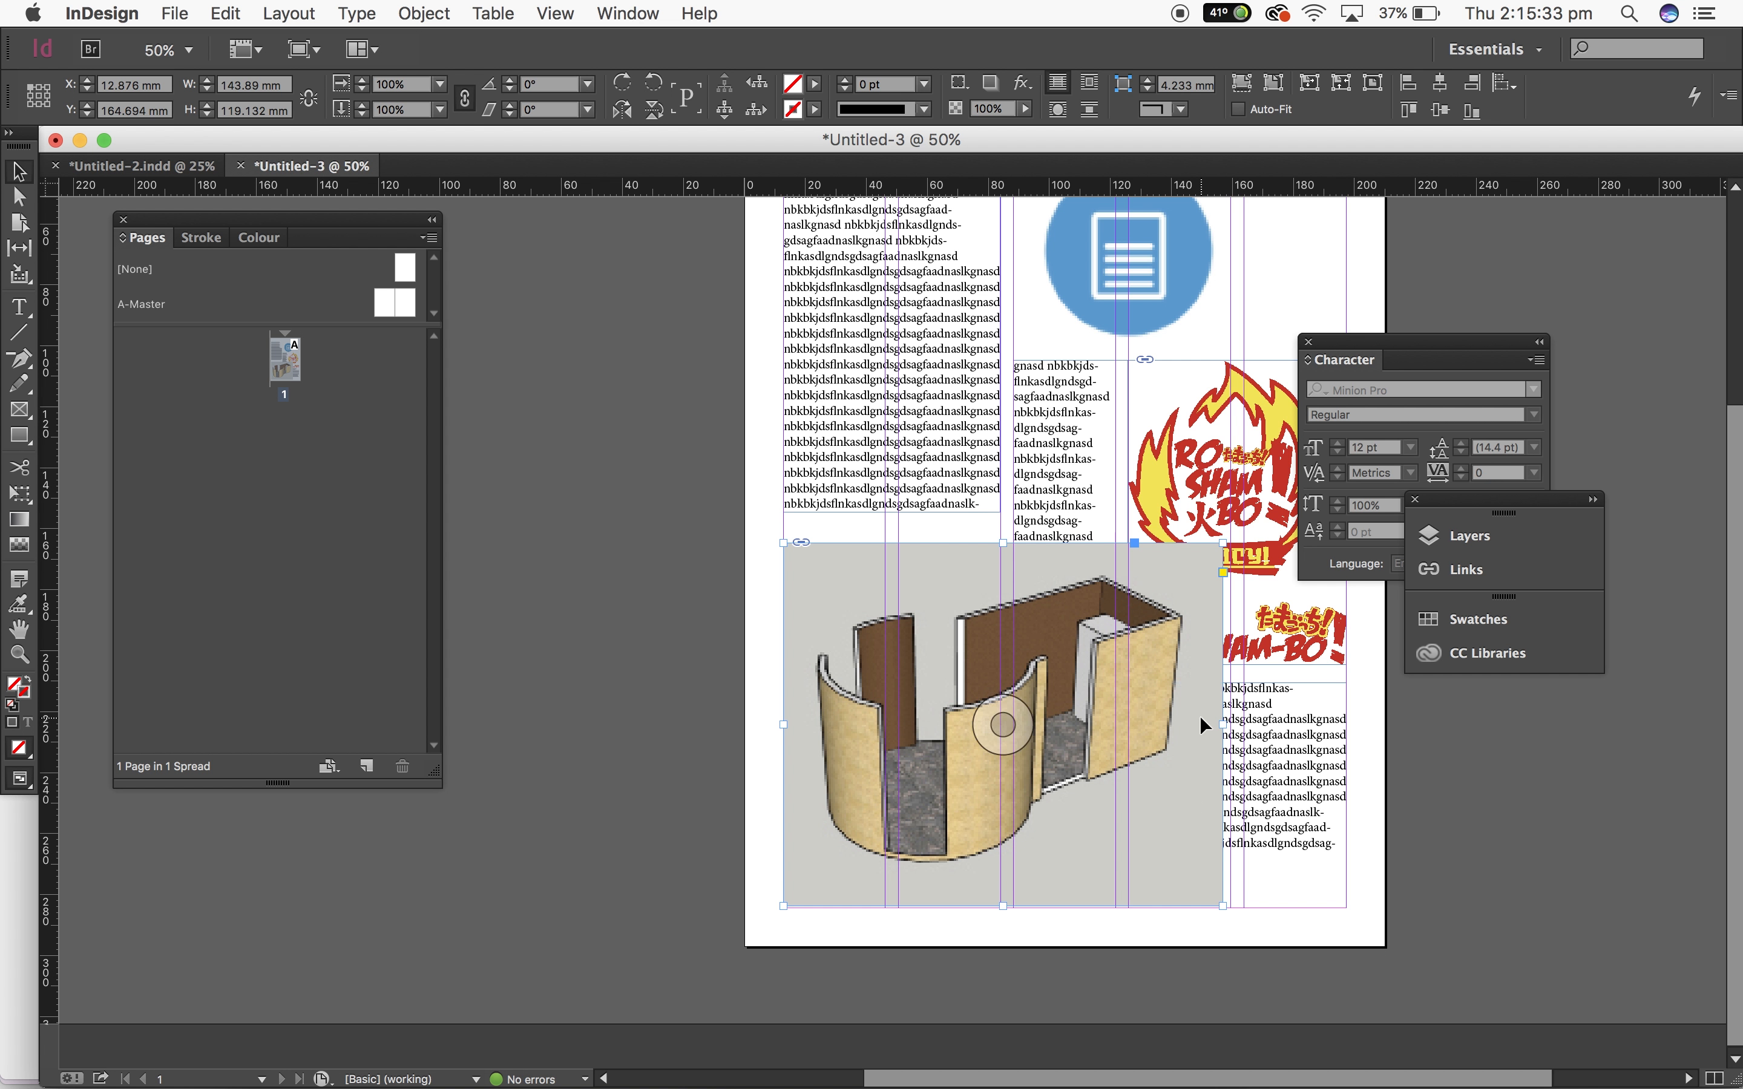
pyautogui.moveTo(1221, 723); pyautogui.dragTo(1002, 720)
pyautogui.click(1394, 794)
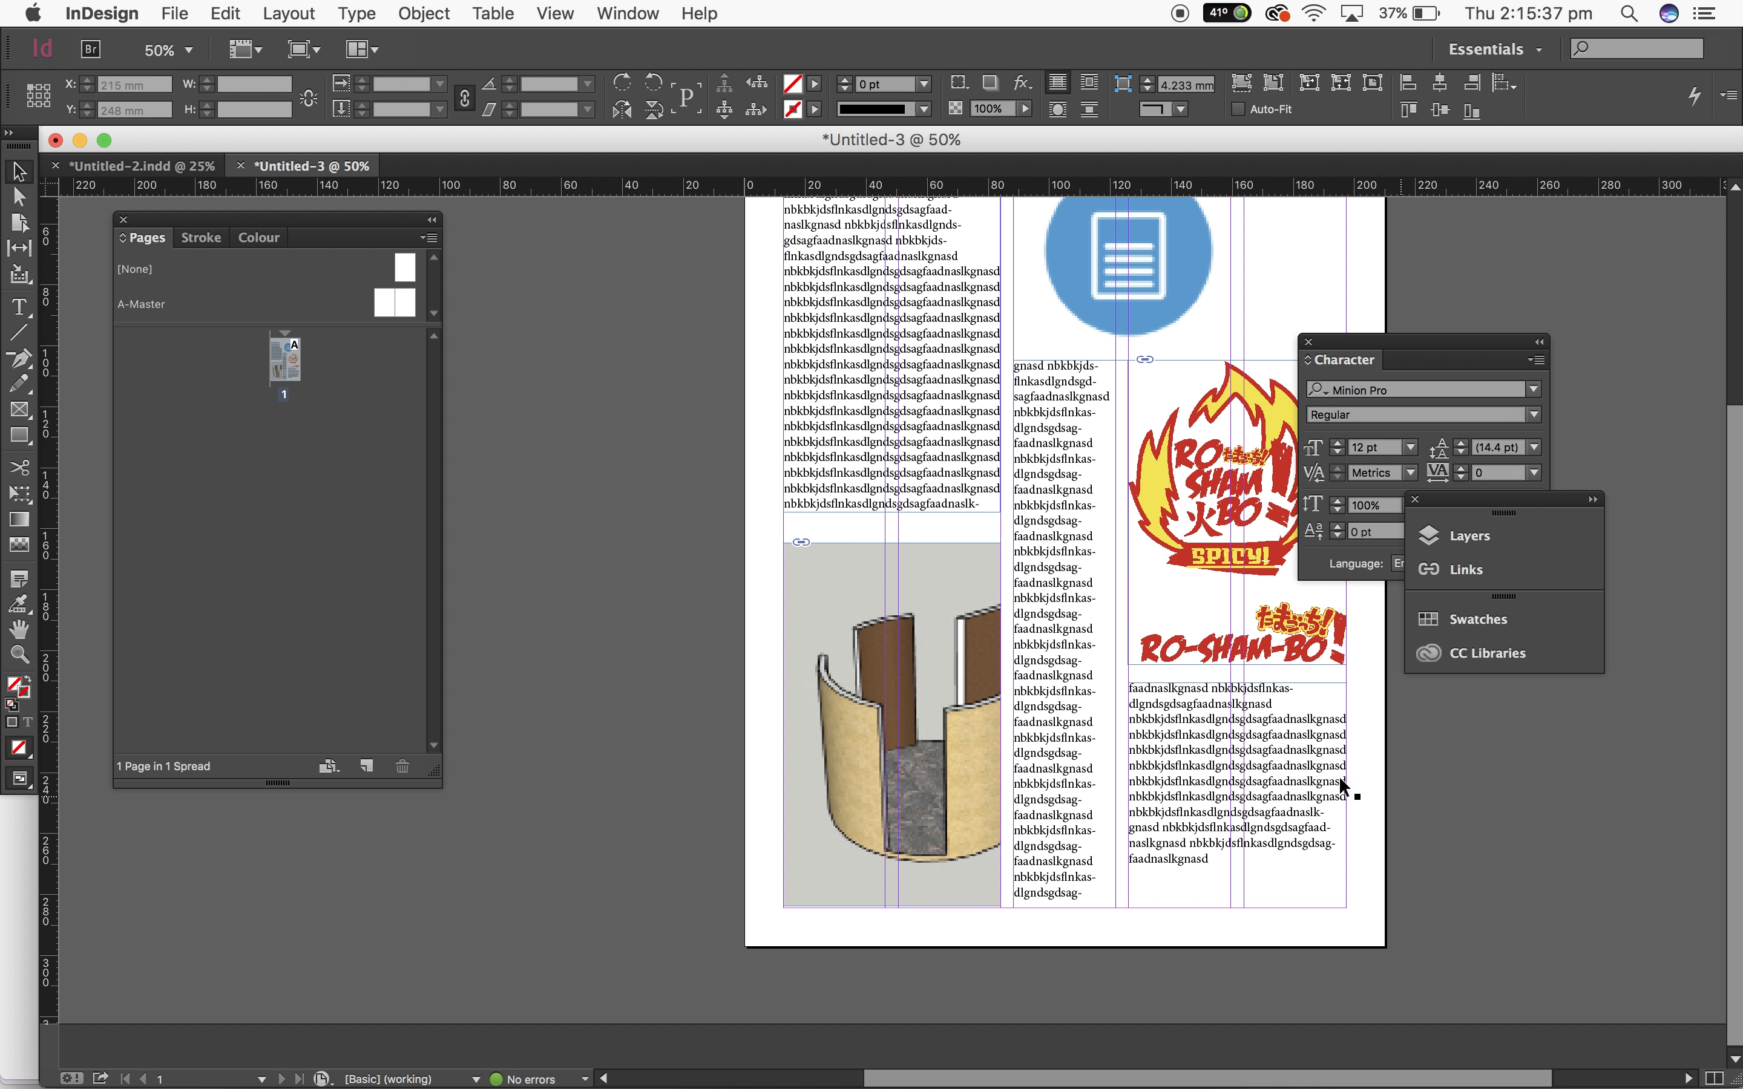
# Step: Raise the image frame's top edge and reposition the picture inside the frame
pyautogui.click(864, 688)
pyautogui.click(710, 610)
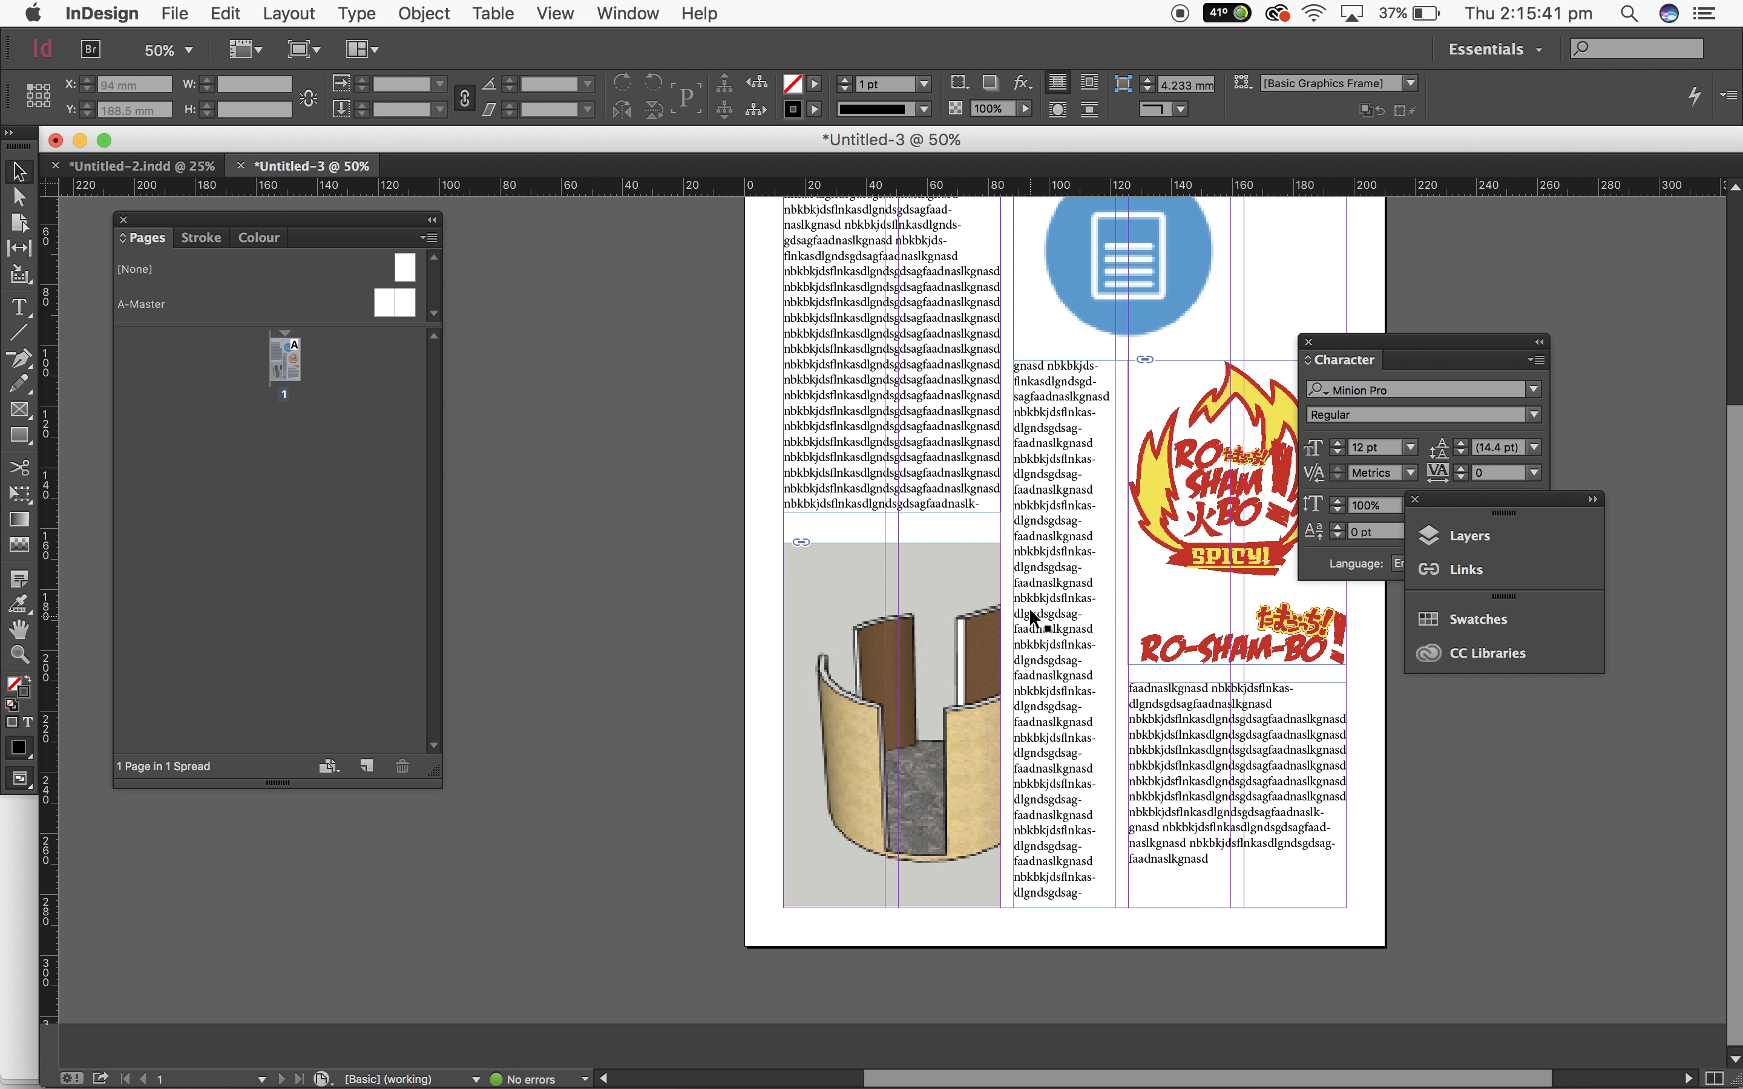
pyautogui.click(965, 576)
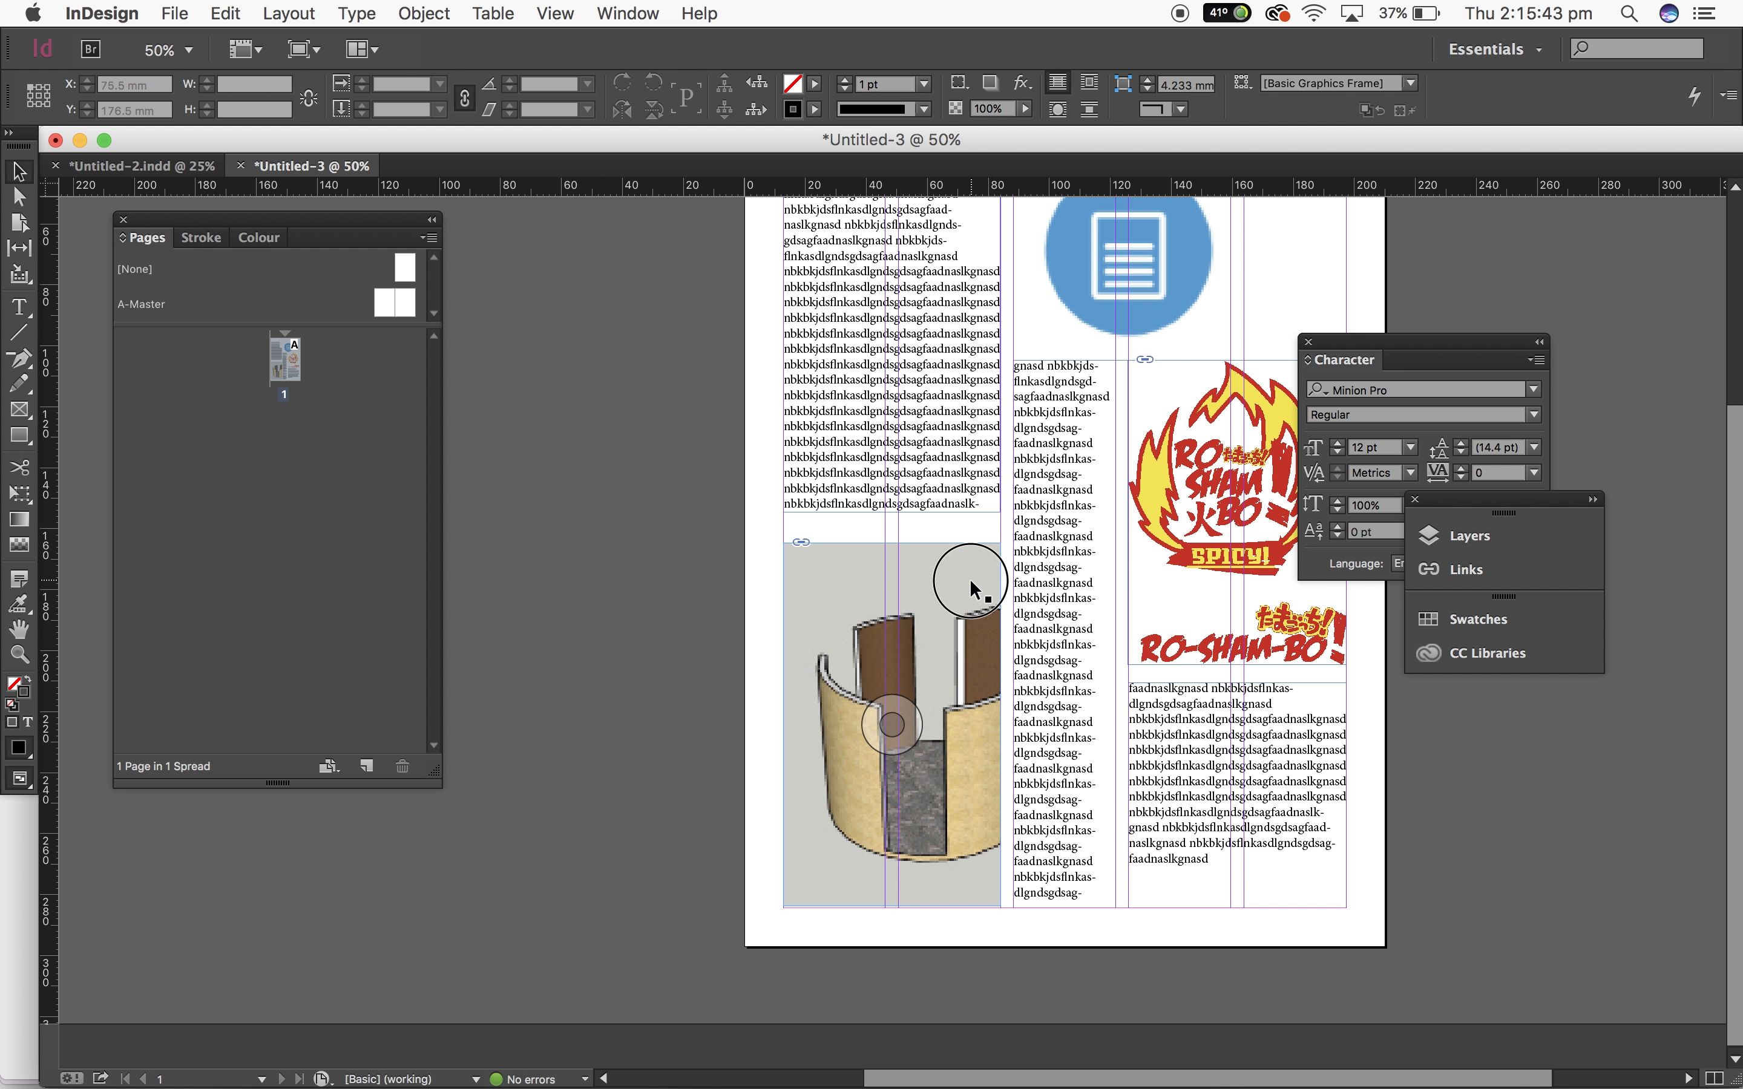
pyautogui.moveTo(1003, 546); pyautogui.dragTo(1014, 520)
pyautogui.moveTo(784, 714)
pyautogui.mouseDown()
pyautogui.moveTo(766, 715)
pyautogui.moveTo(796, 714)
pyautogui.mouseUp()
pyautogui.click(693, 700)
pyautogui.moveTo(923, 618); pyautogui.dragTo(911, 623)
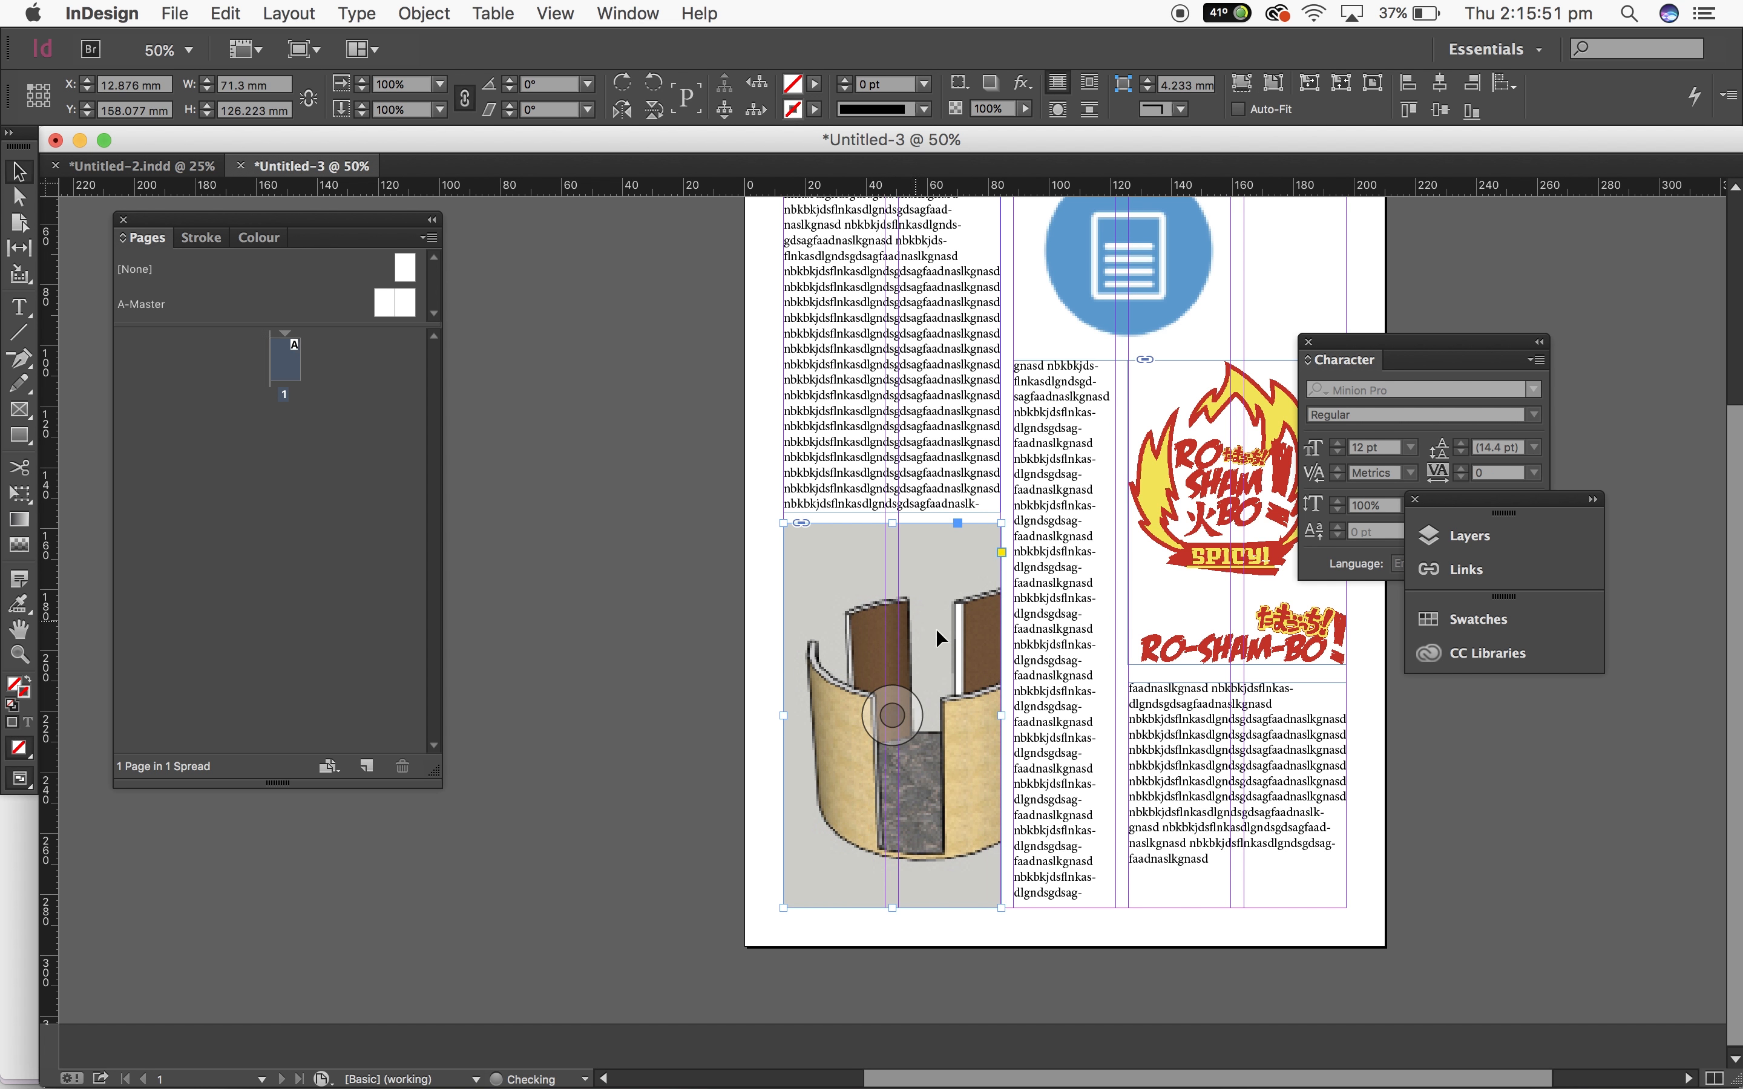
pyautogui.click(1430, 839)
# Step: Hide the guides and turn on Overprint Preview to check the finished layout
pyautogui.scroll(7, 1430, 840)
pyautogui.hscroll(4, 1430, 840)
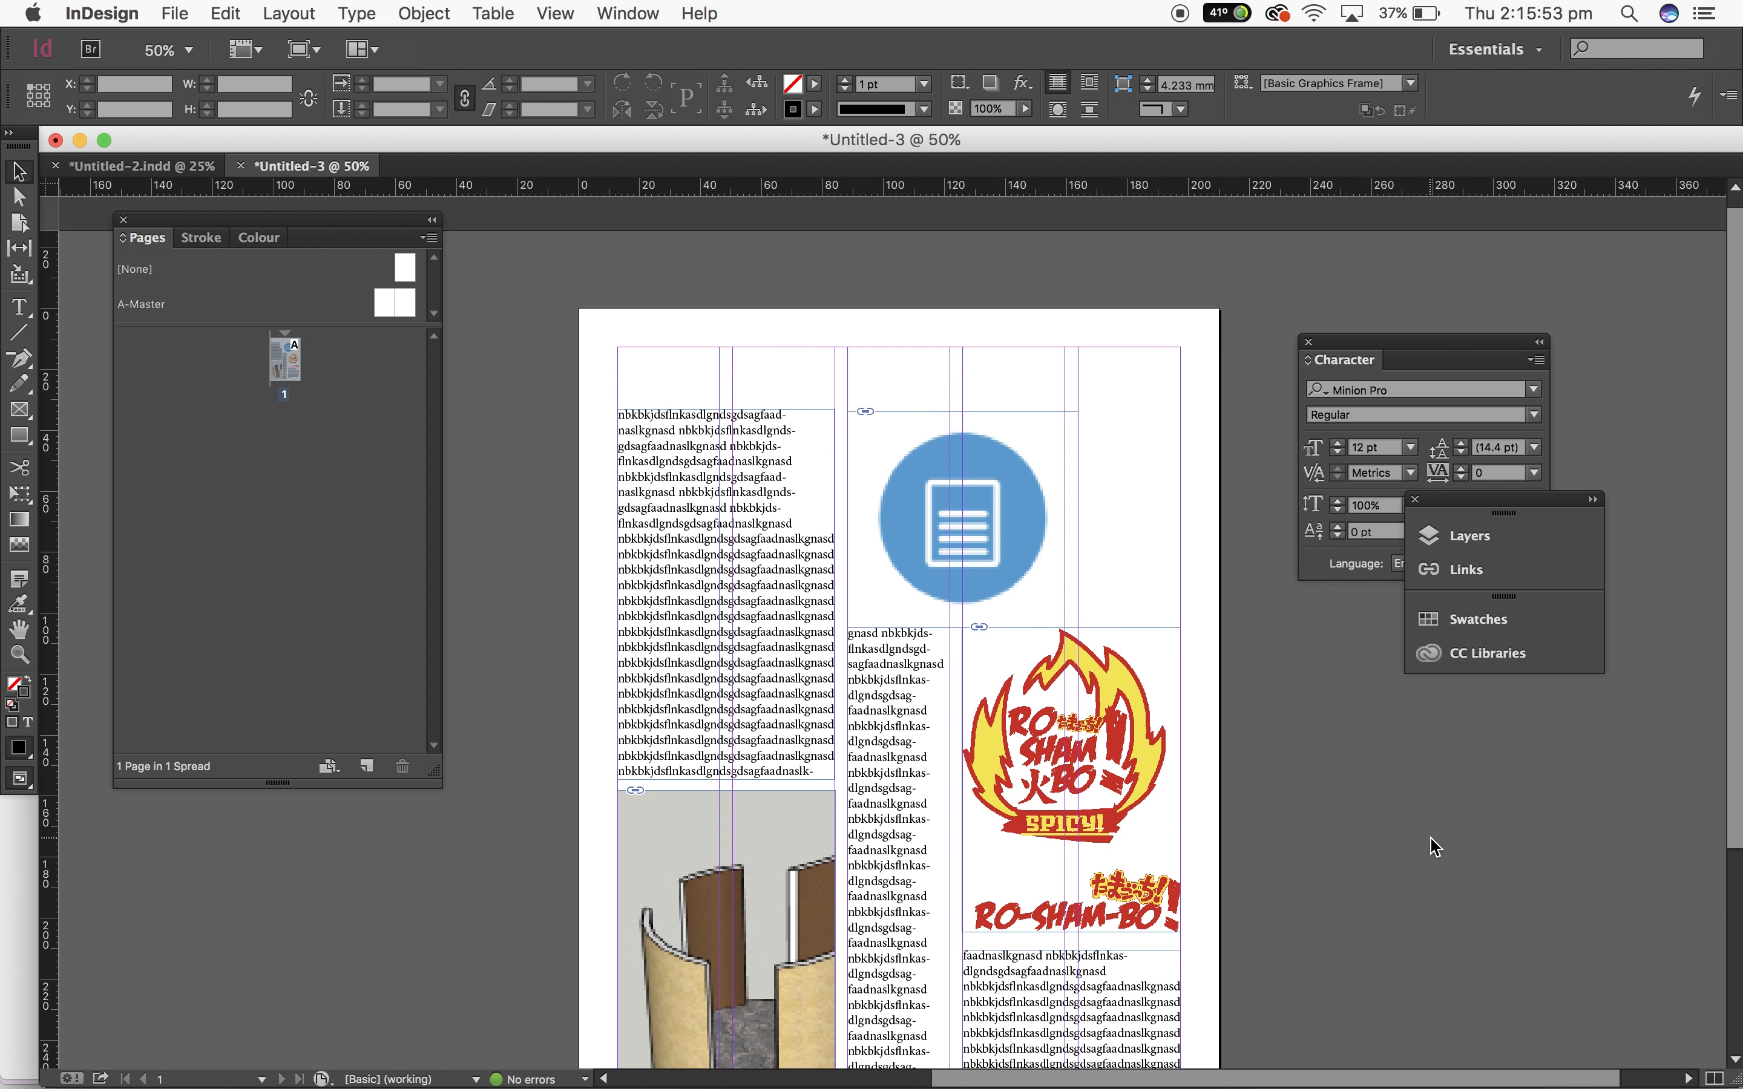
pyautogui.scroll(-3, 1429, 840)
pyautogui.press('super+semicolon')
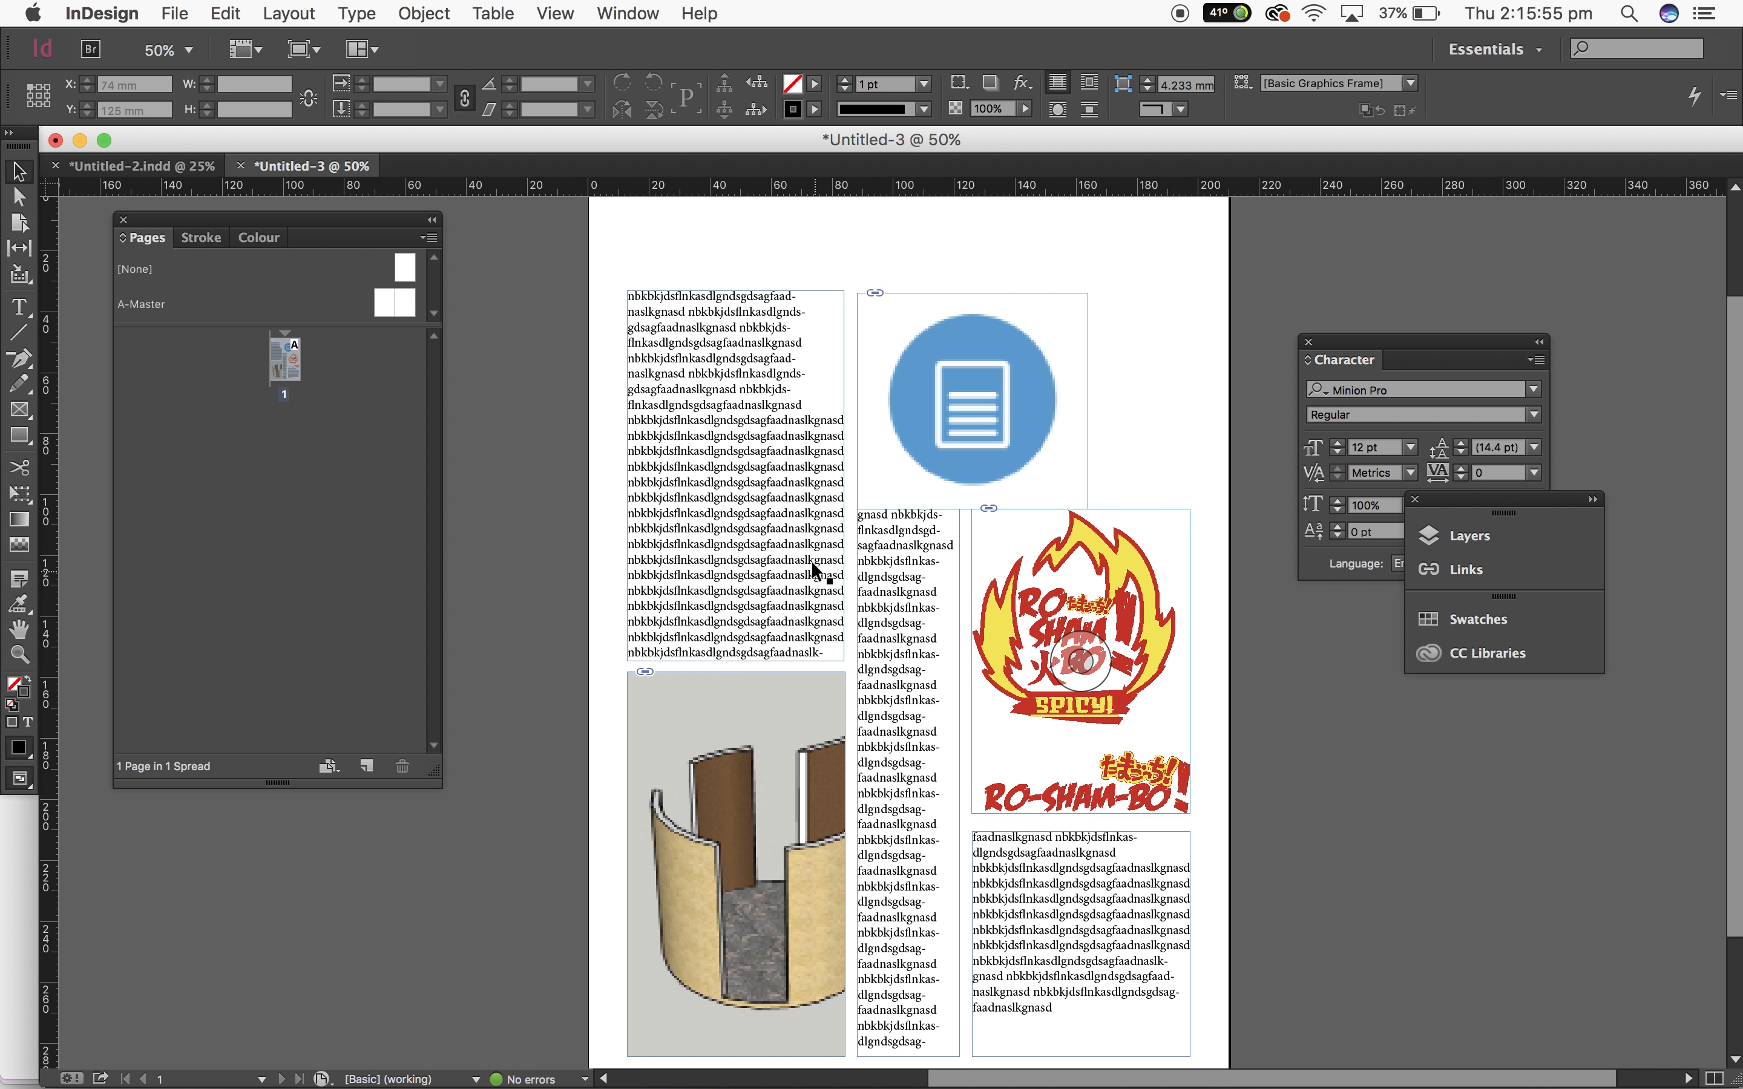
pyautogui.click(652, 8)
pyautogui.moveTo(579, 11)
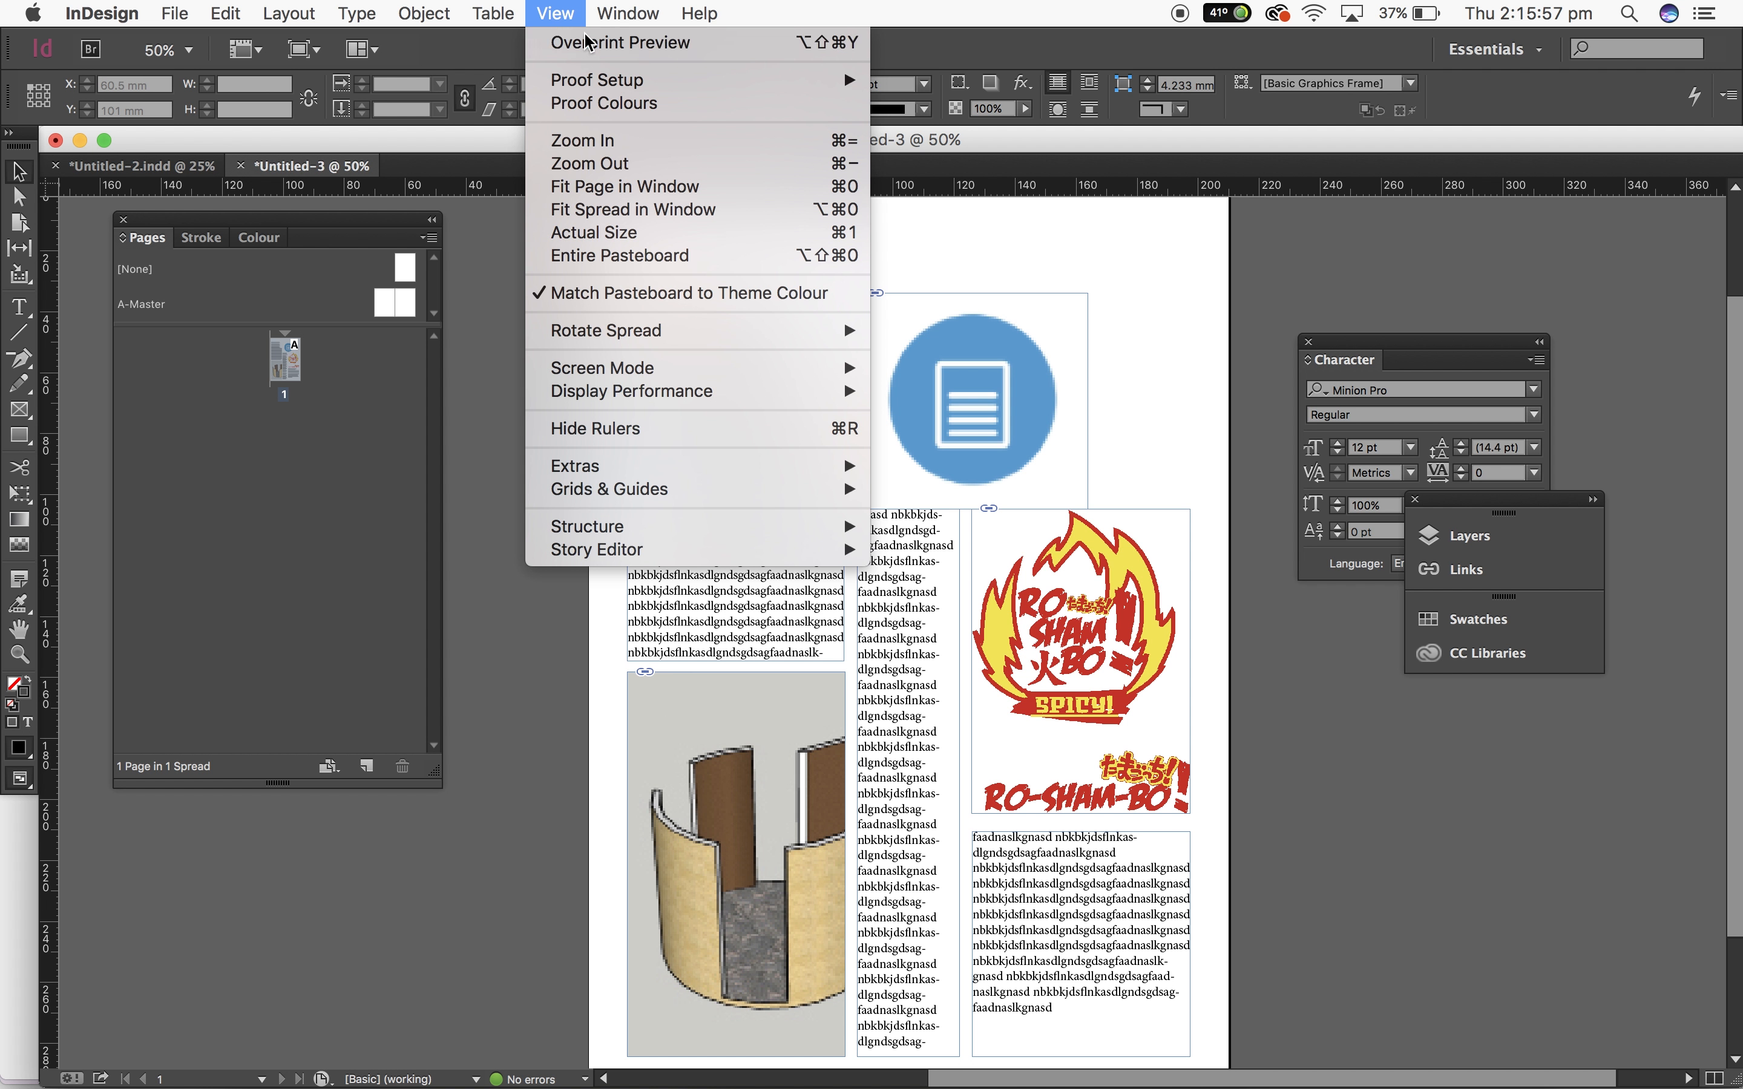
pyautogui.click(619, 43)
pyautogui.scroll(-2, 1386, 811)
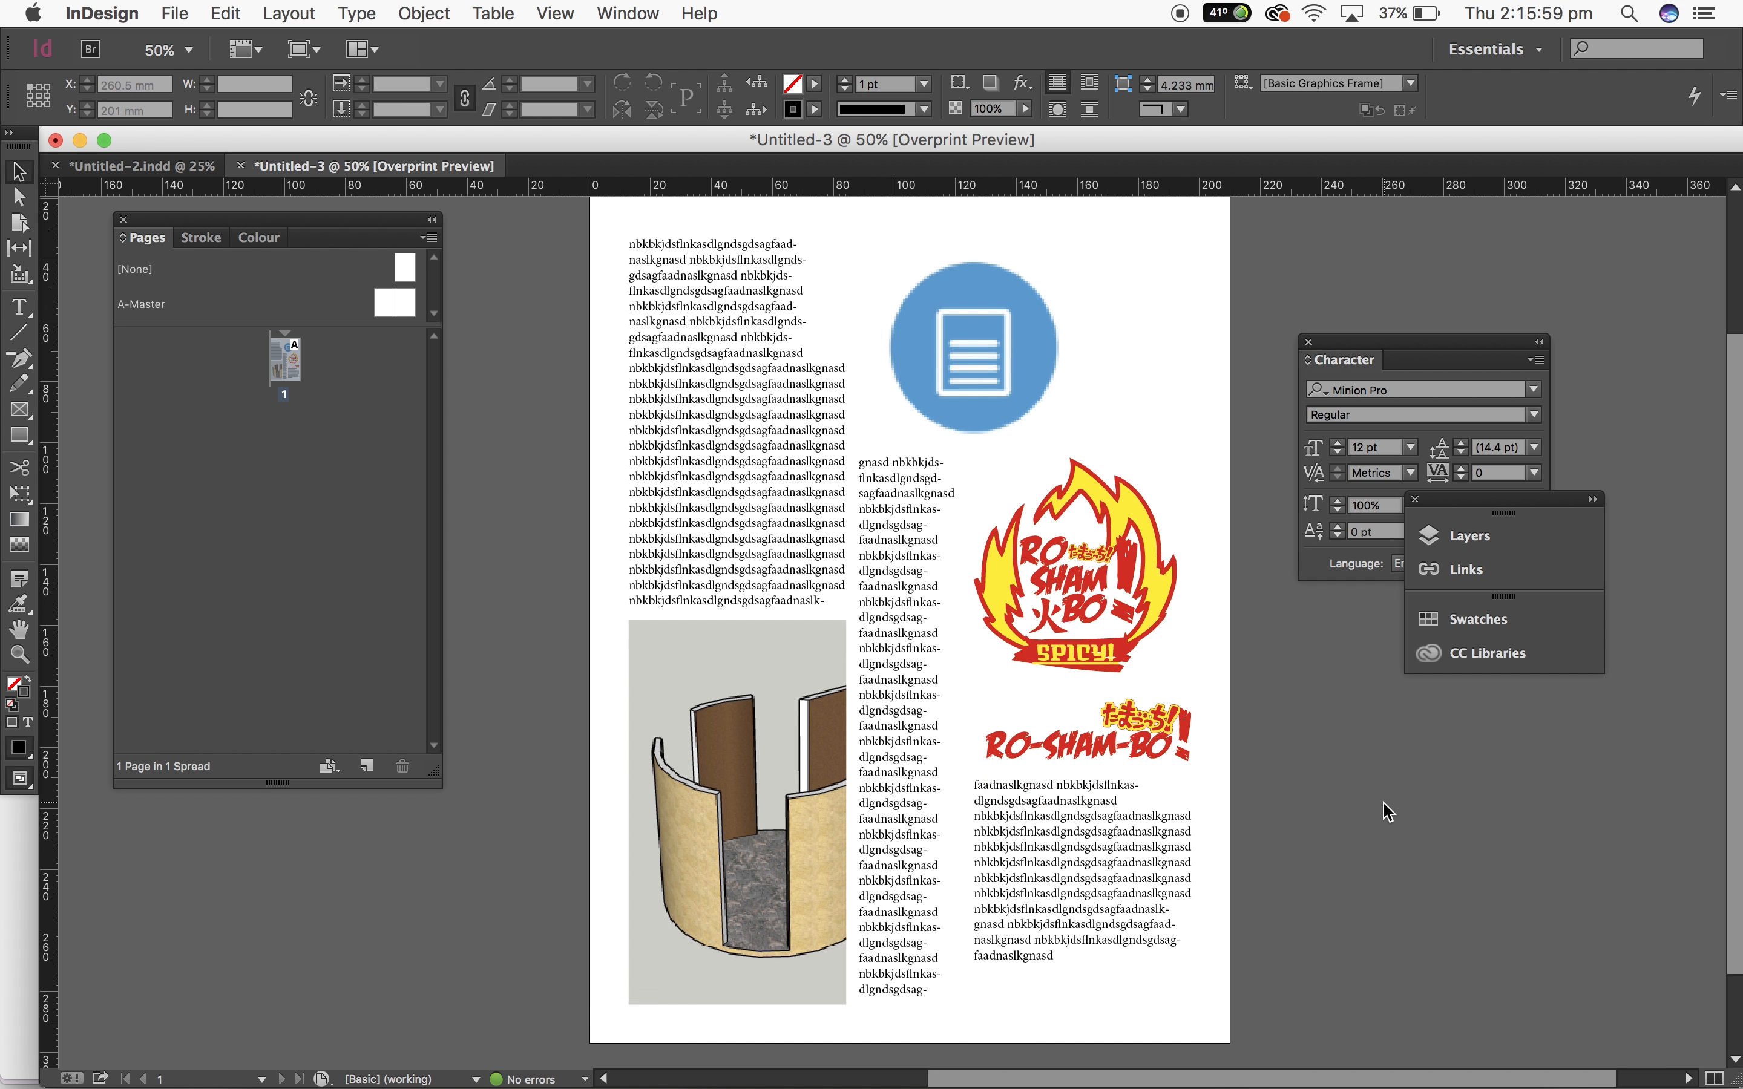
# Step: Move the floating Layers and Links panel group lower and open the Paragraph panel
pyautogui.click(893, 728)
pyautogui.moveTo(1505, 499); pyautogui.dragTo(1549, 781)
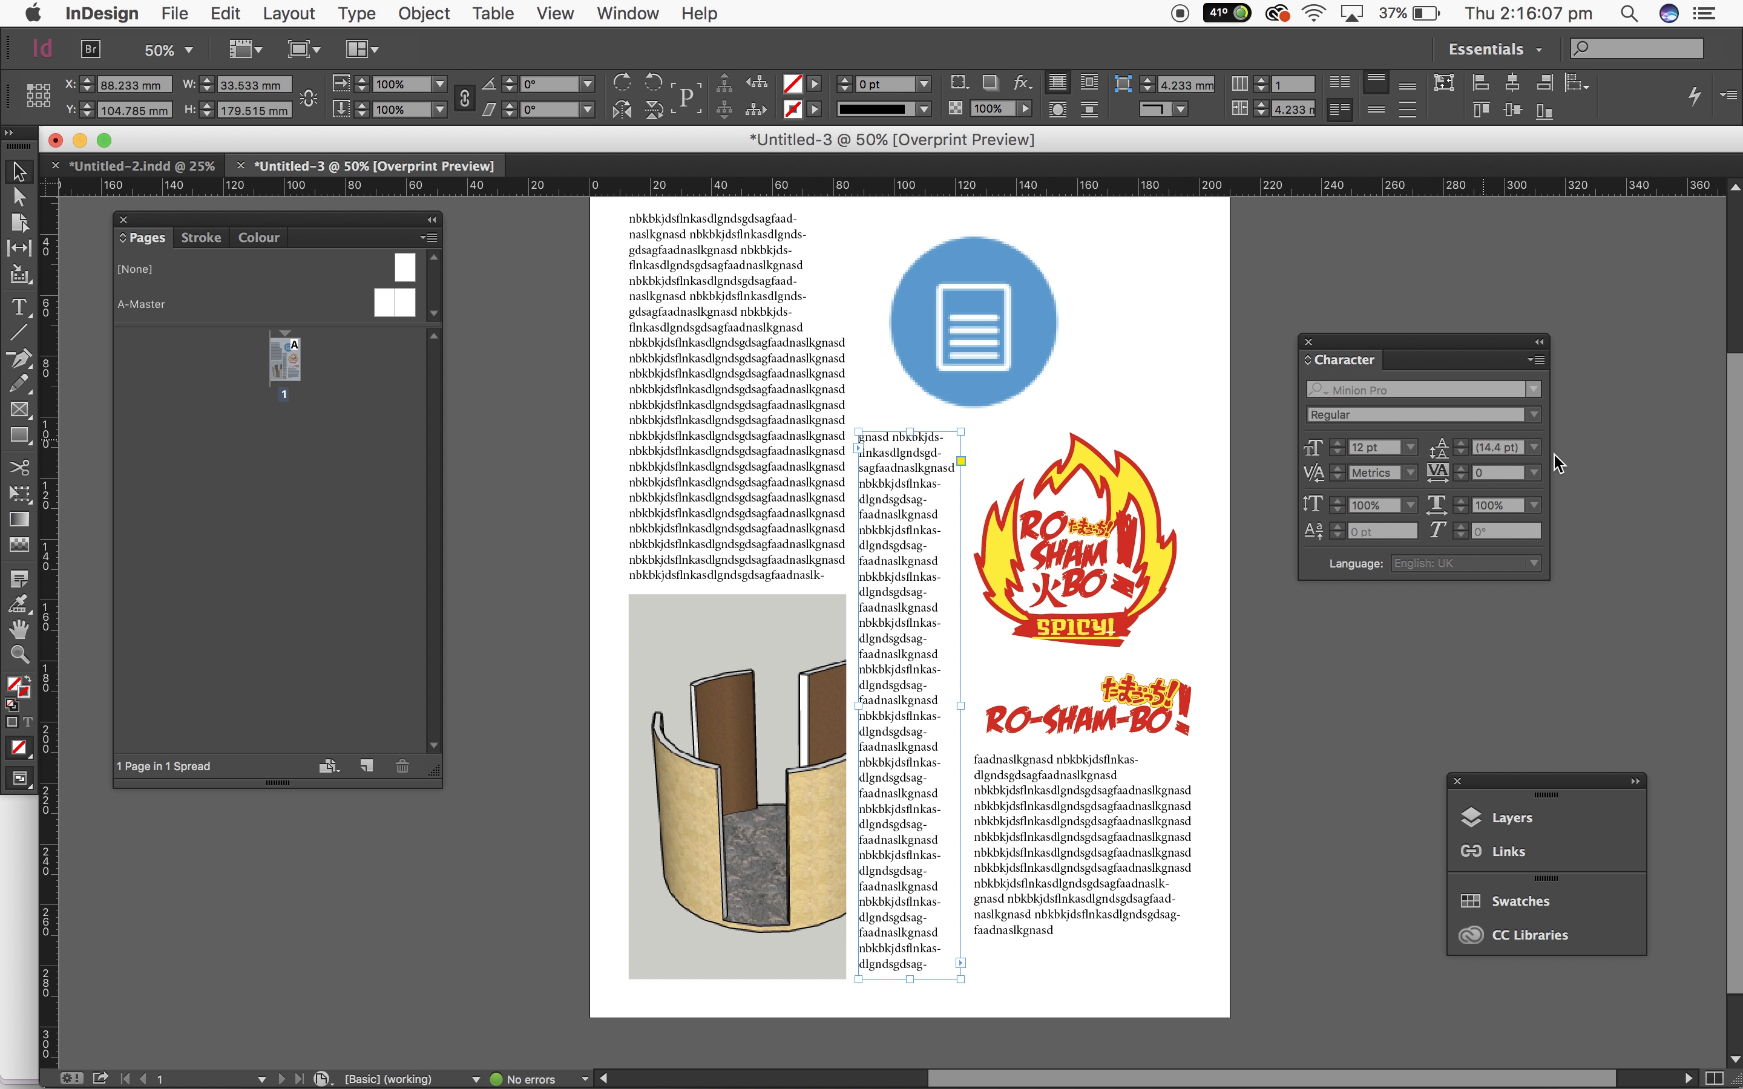
pyautogui.click(628, 13)
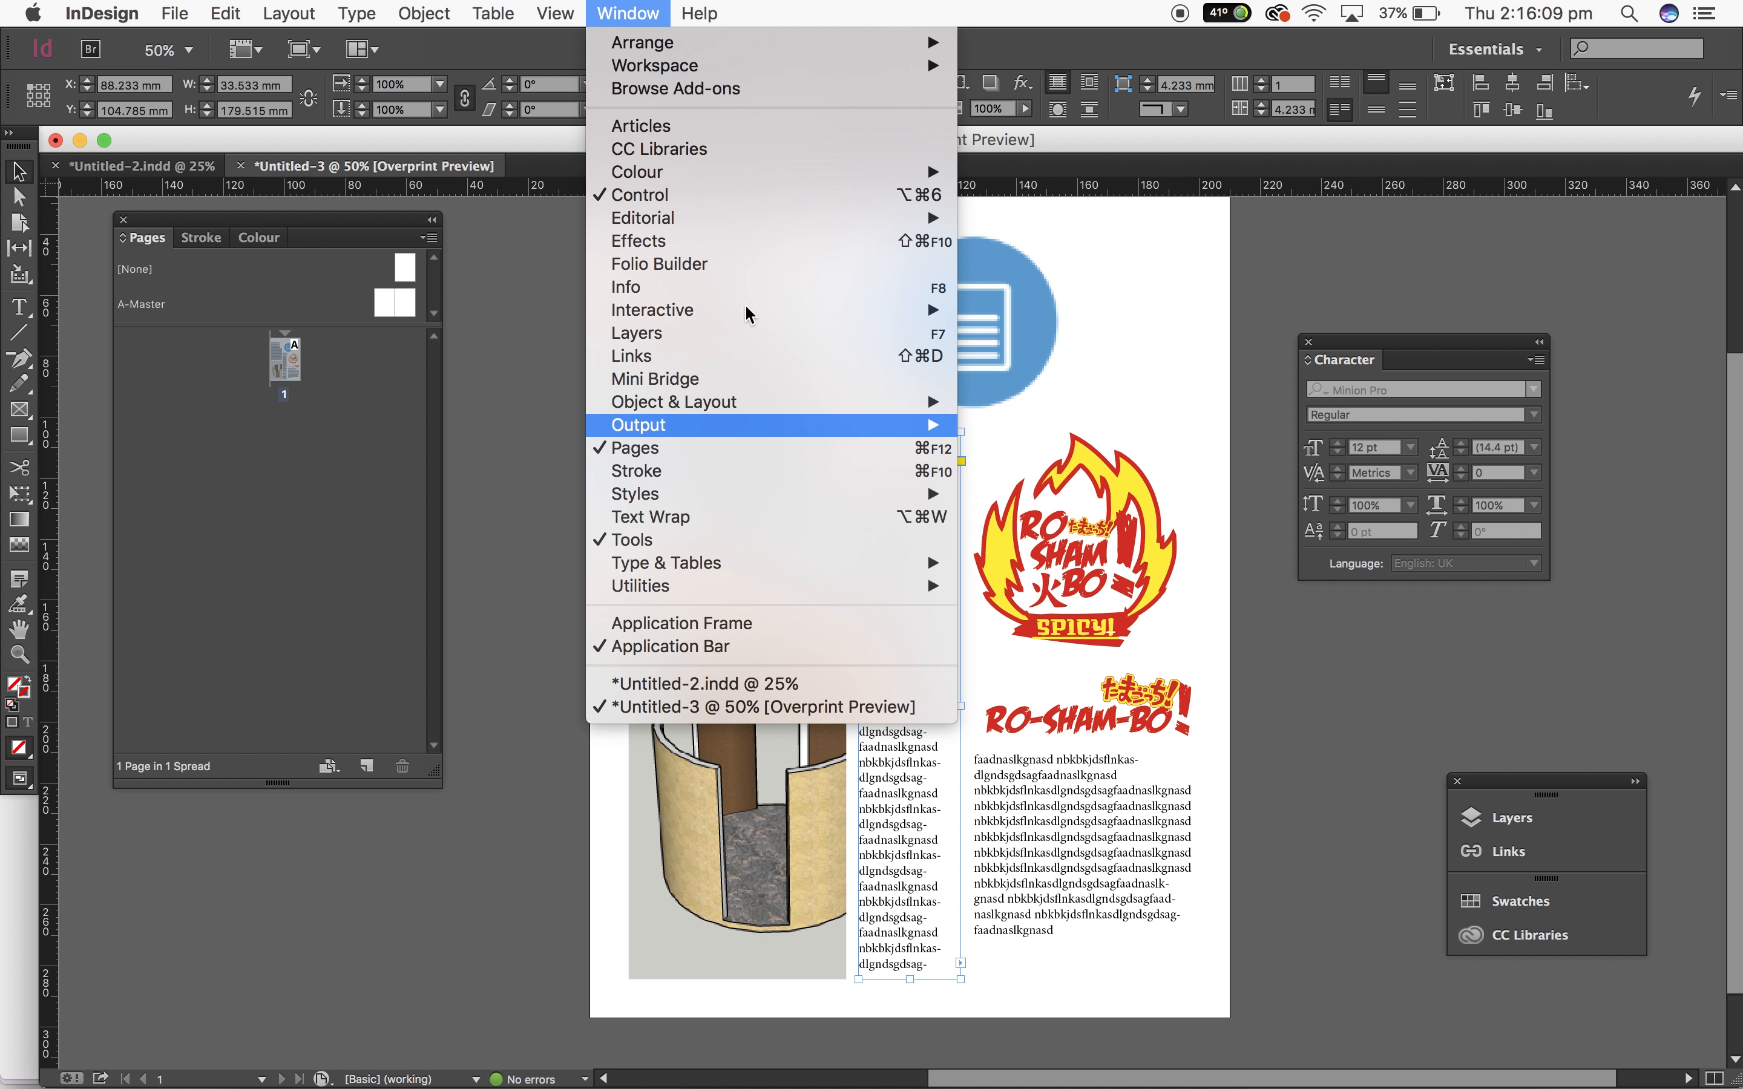
pyautogui.moveTo(921, 563)
pyautogui.click(1023, 678)
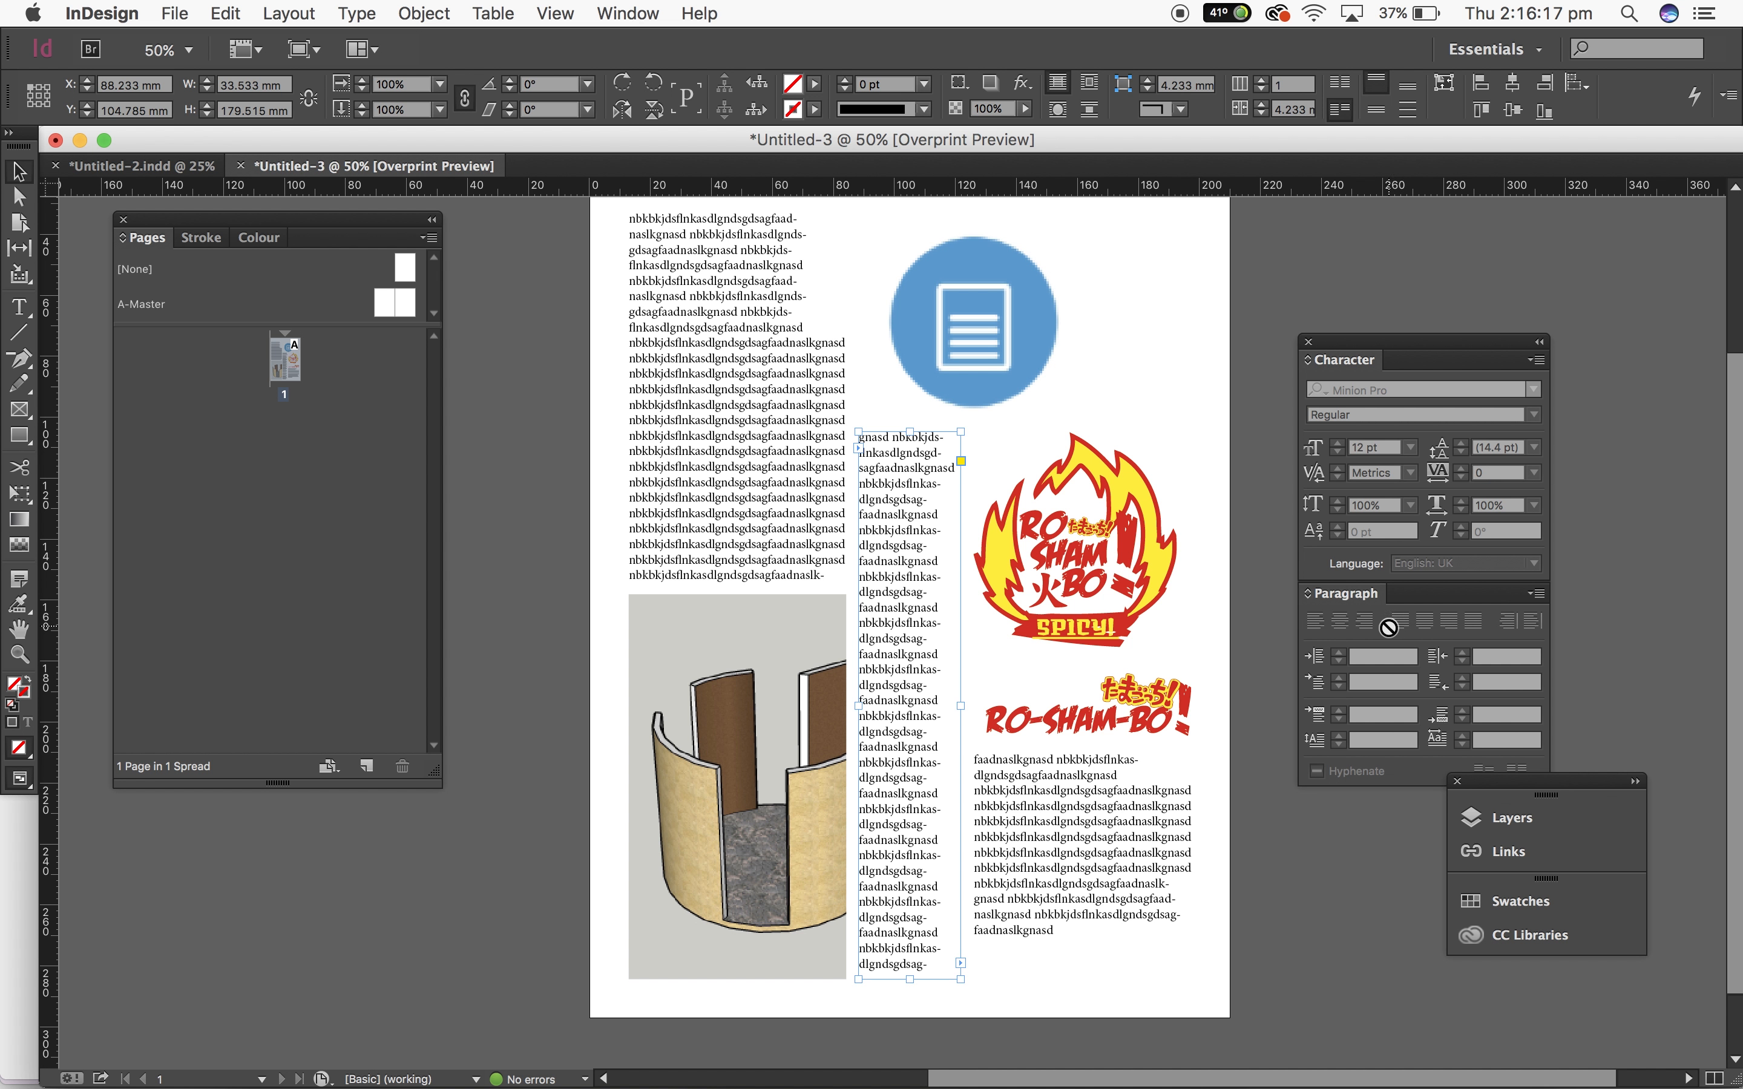
# Step: Justify the second column's text with the last line aligned left
pyautogui.doubleClick(888, 585)
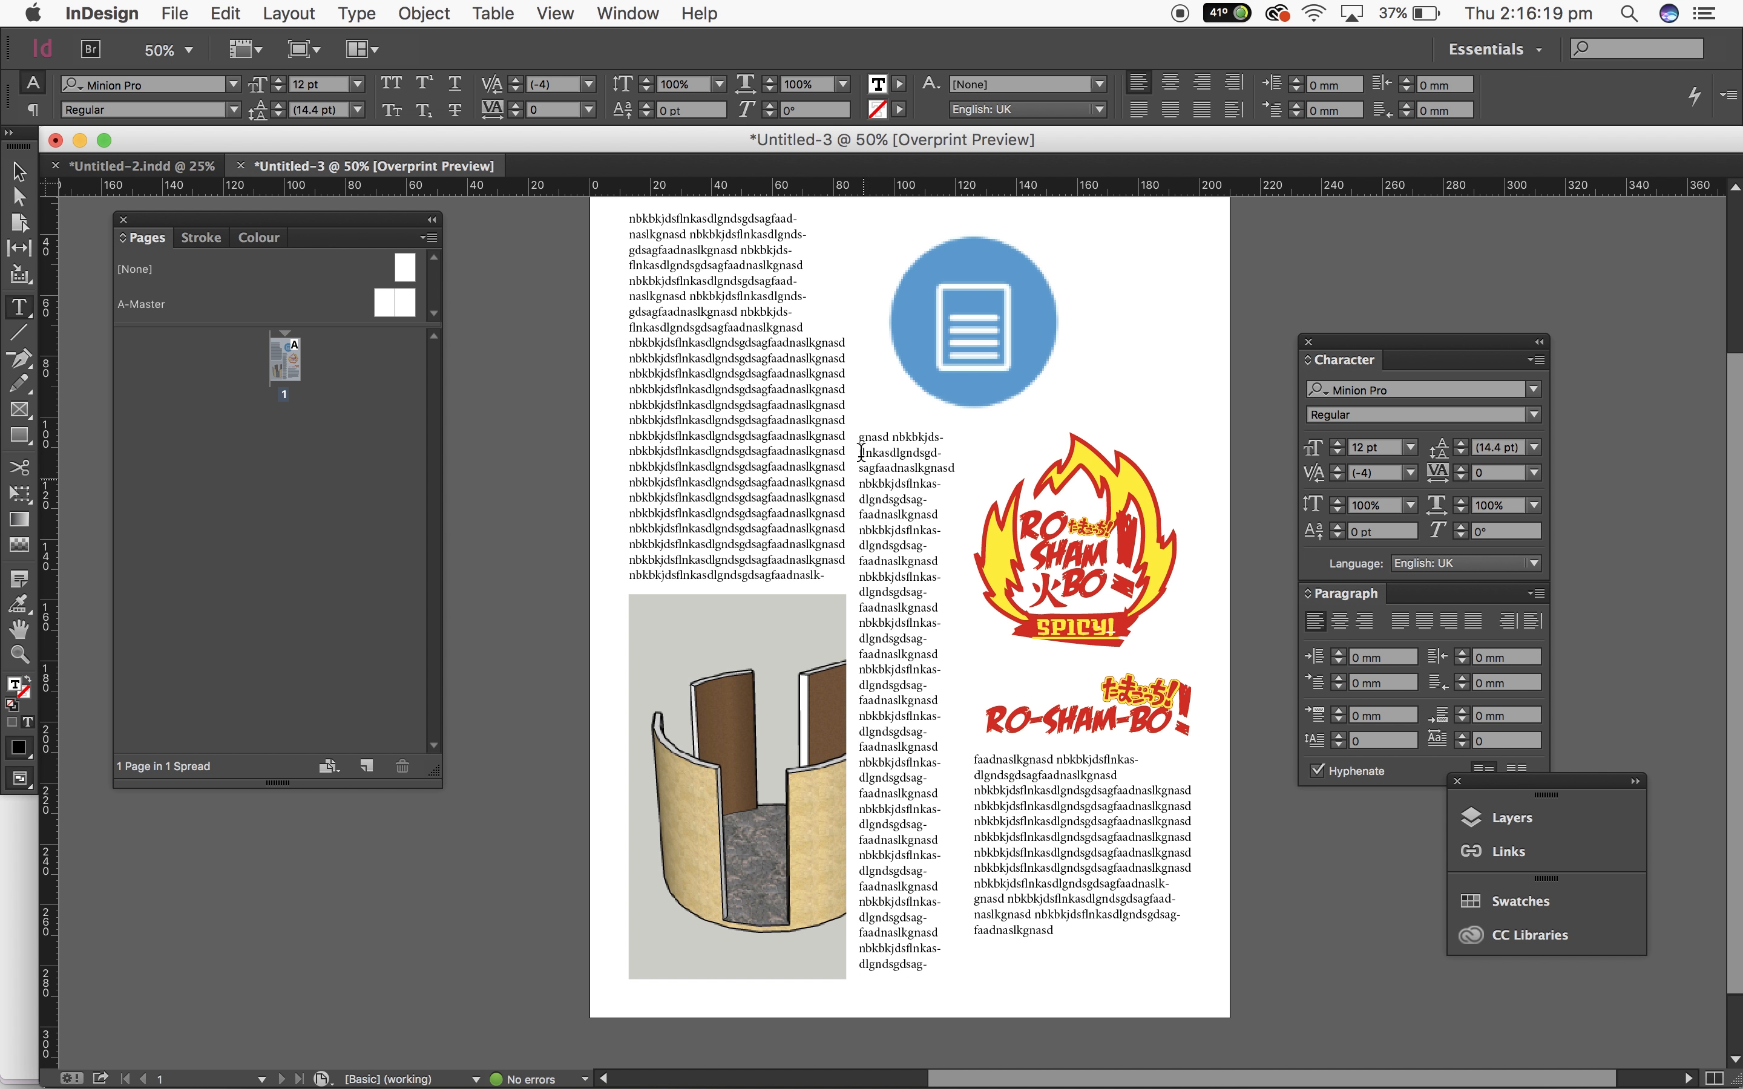
pyautogui.moveTo(864, 436); pyautogui.dragTo(944, 987)
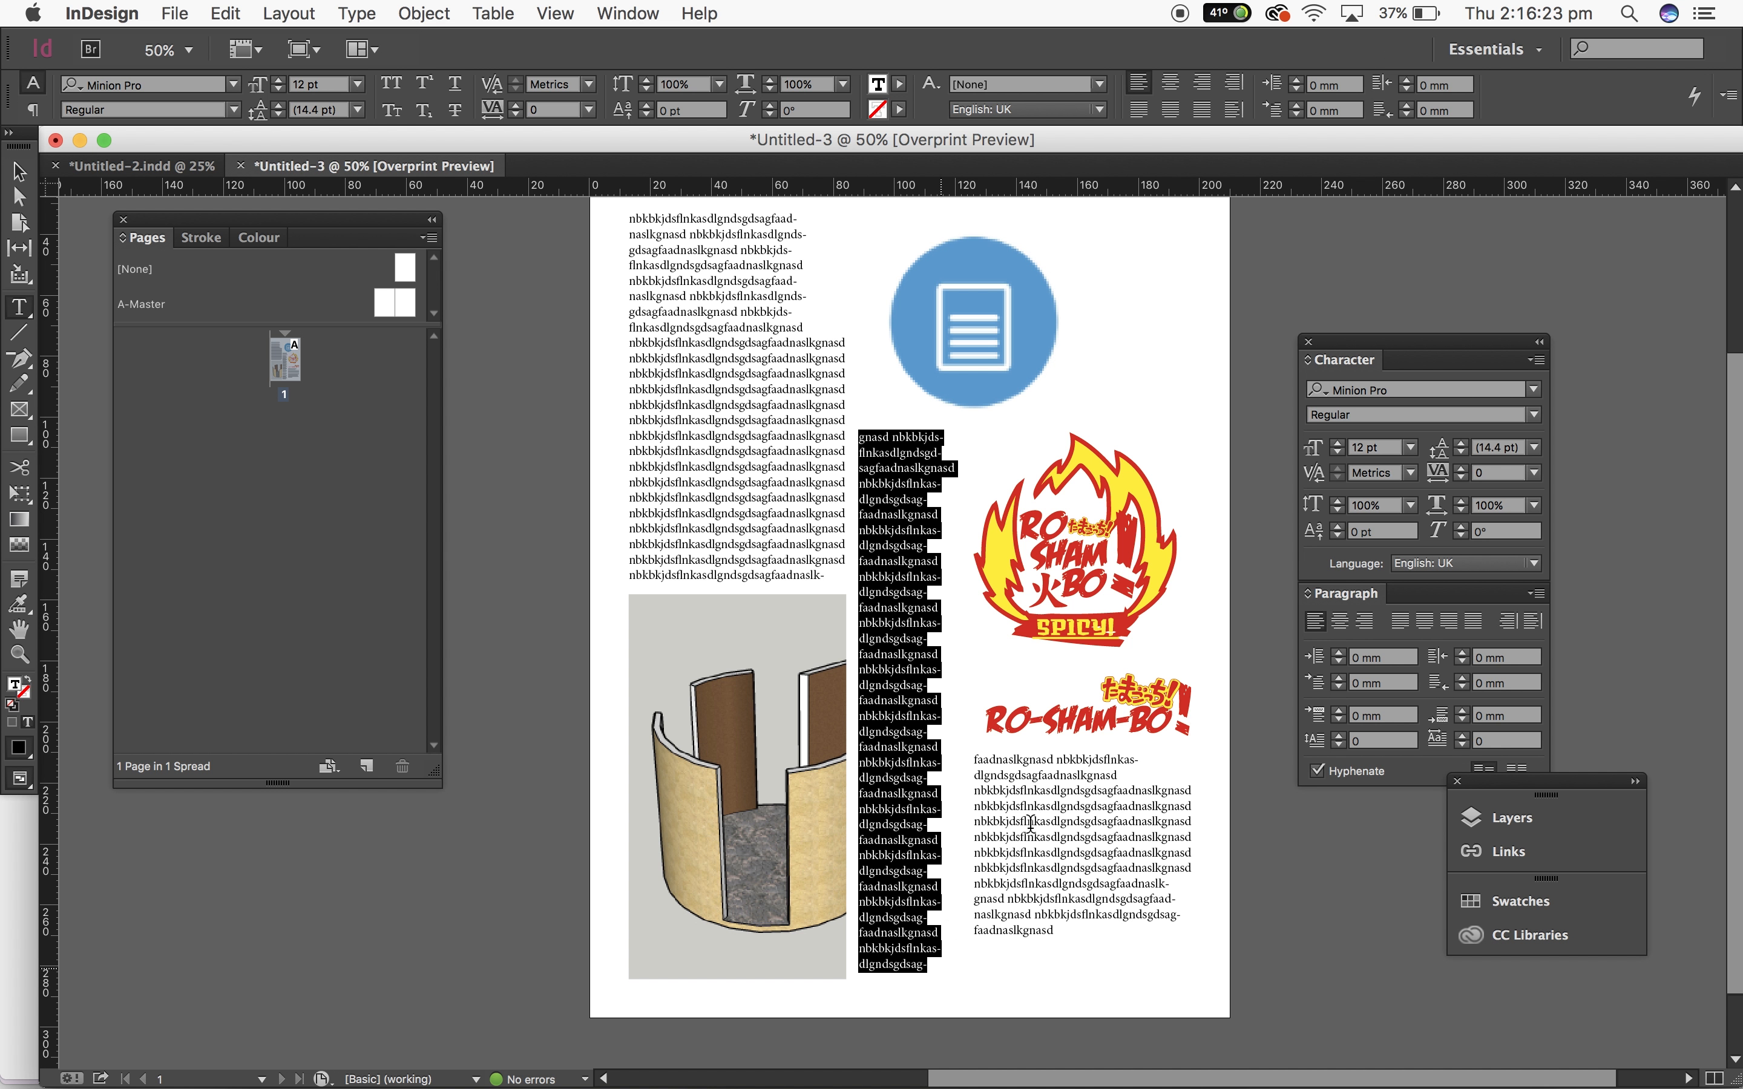
pyautogui.click(1400, 621)
pyautogui.click(908, 684)
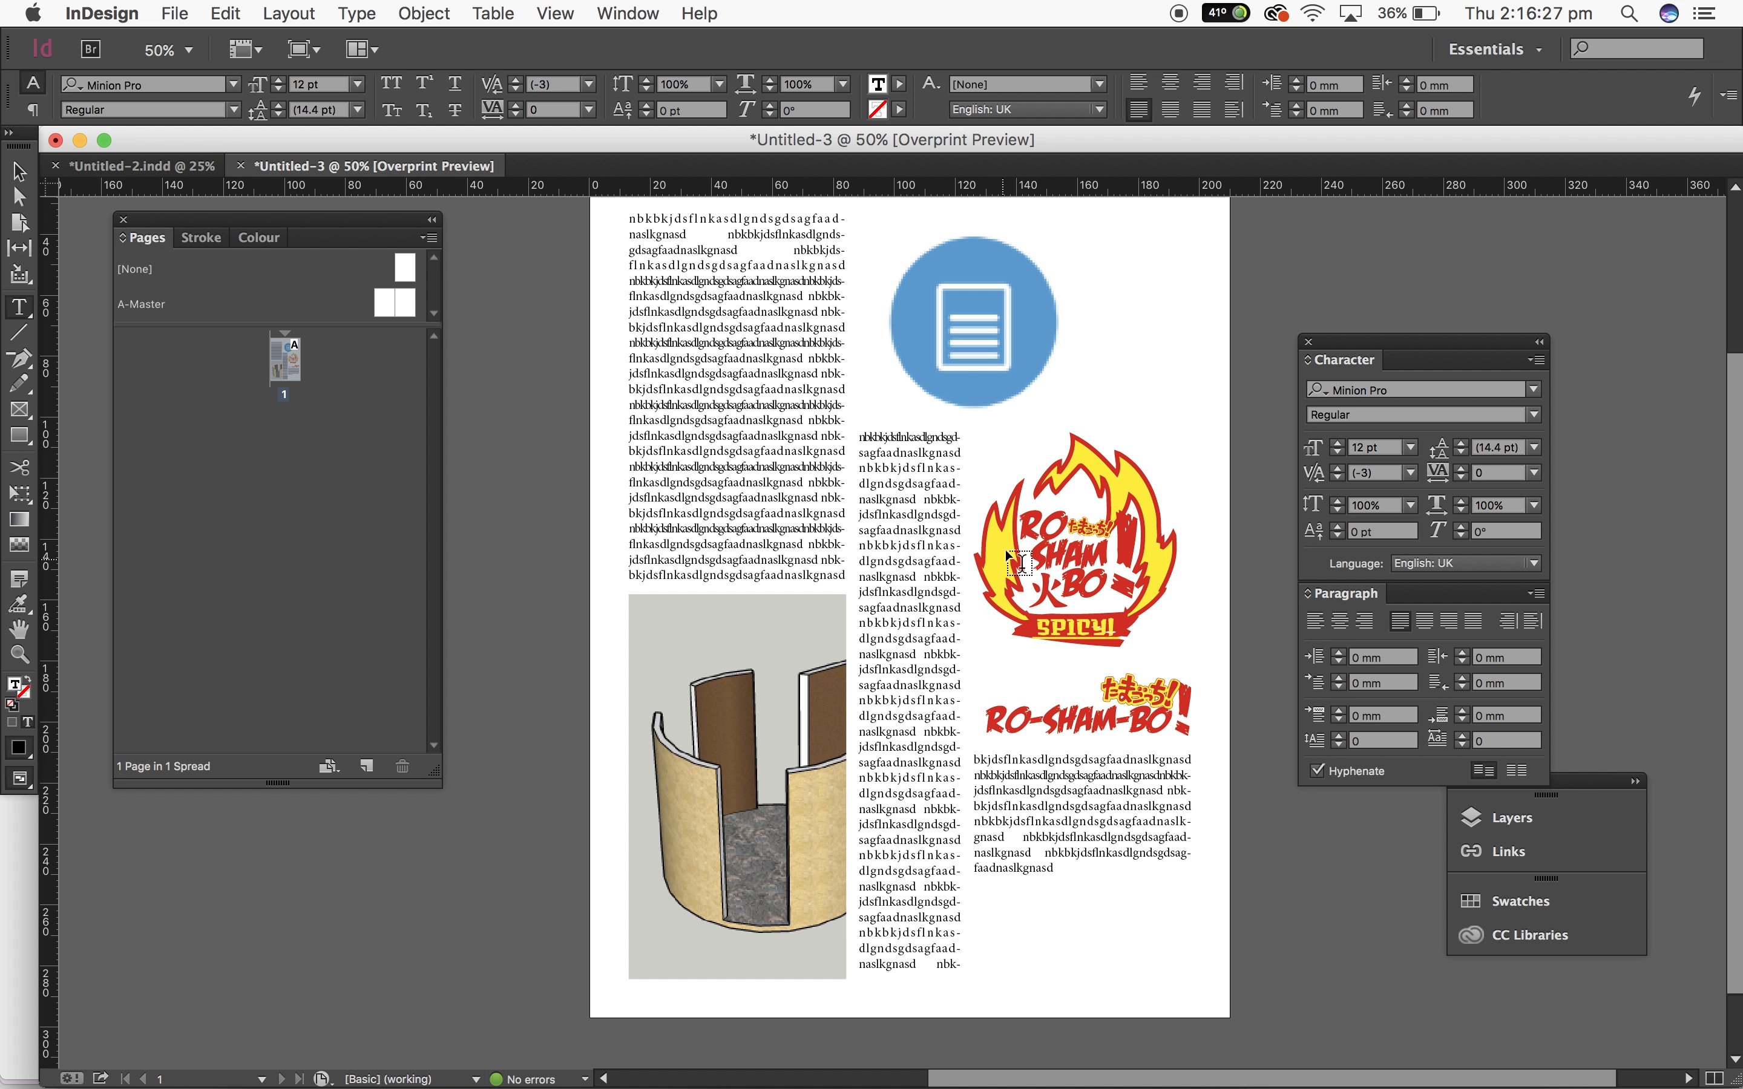
# Step: Select all of the threaded story text and justify it with the last line centred
pyautogui.scroll(3, 920, 763)
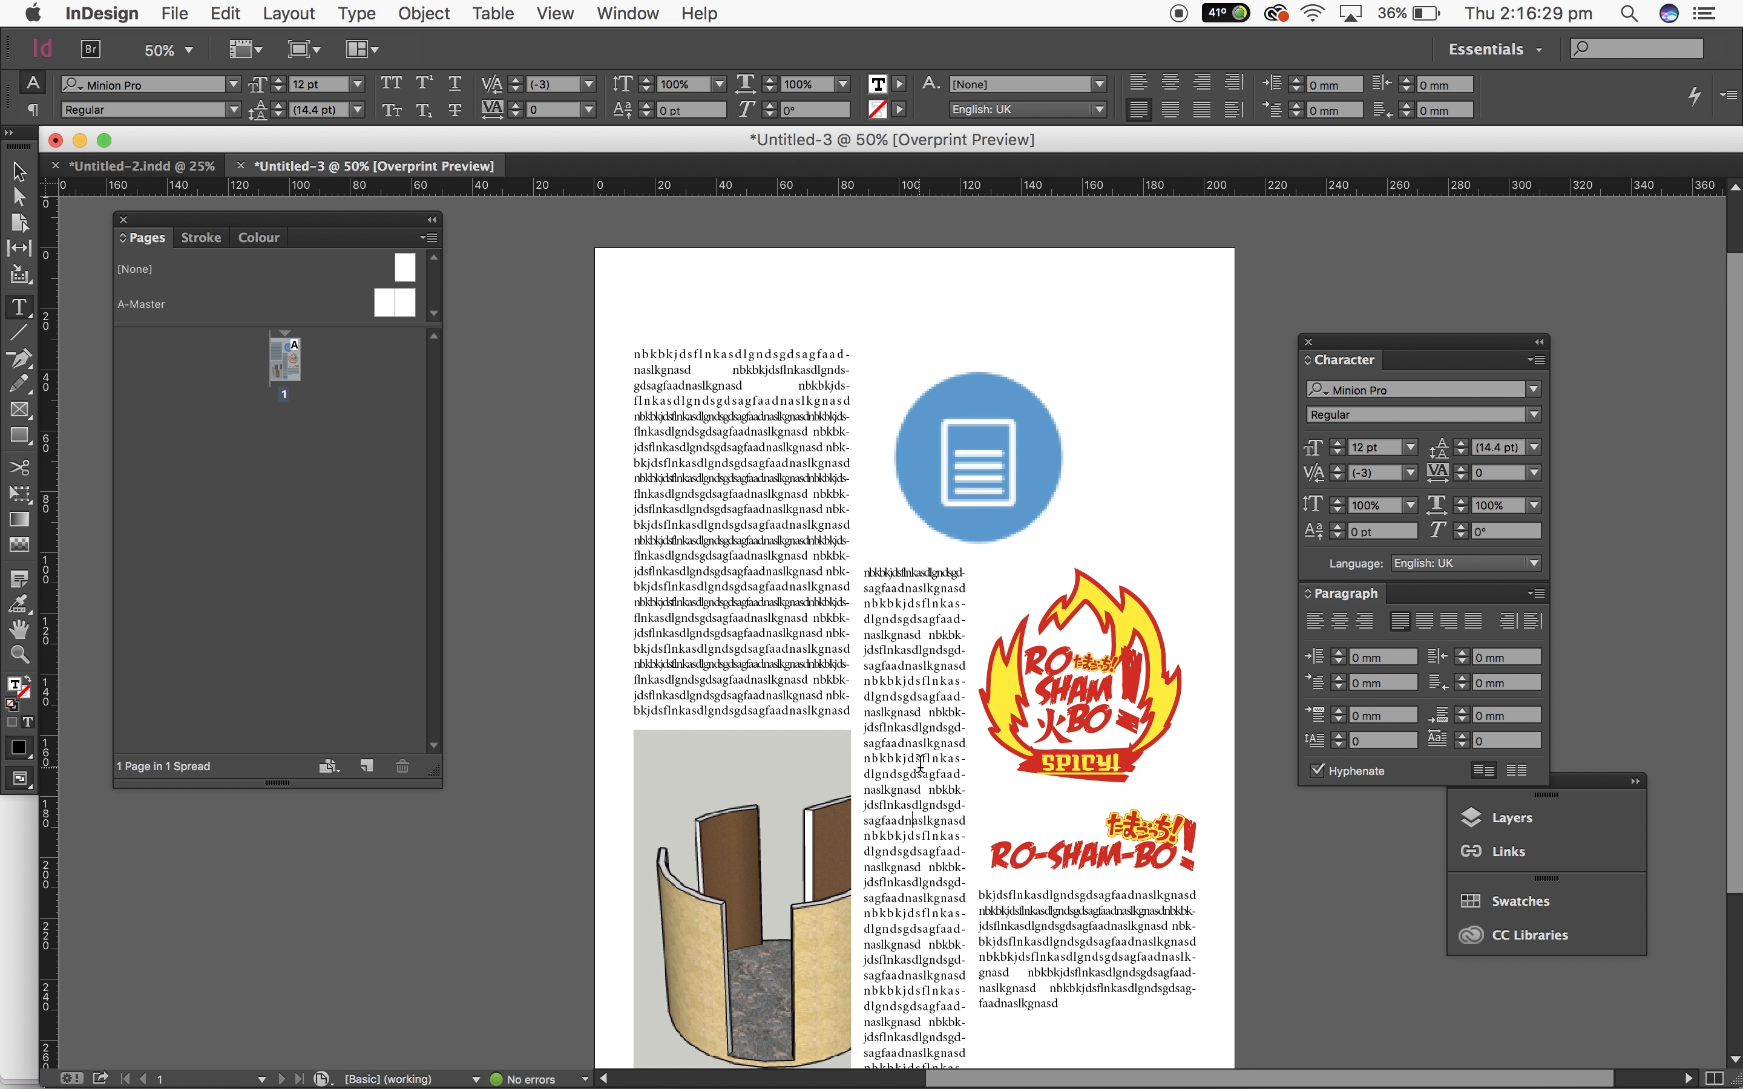
pyautogui.hotkey('ctrl', 'a')
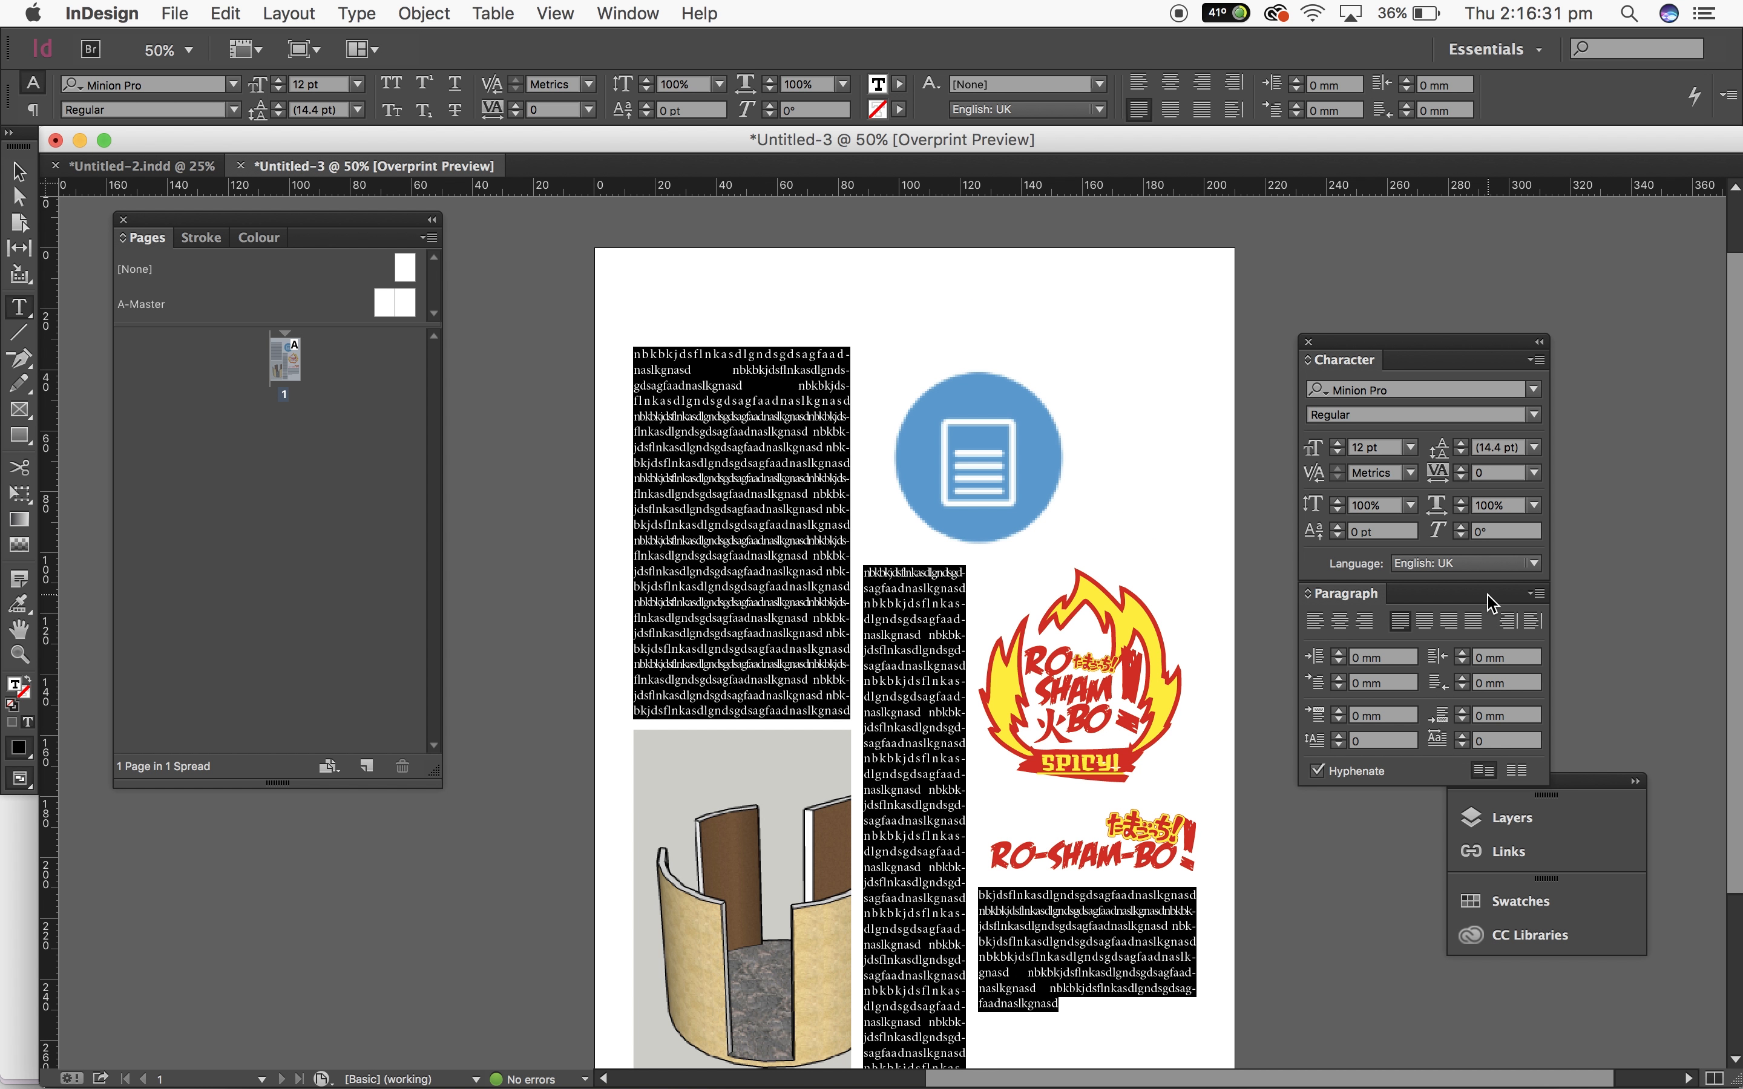
pyautogui.click(1422, 621)
pyautogui.click(1208, 552)
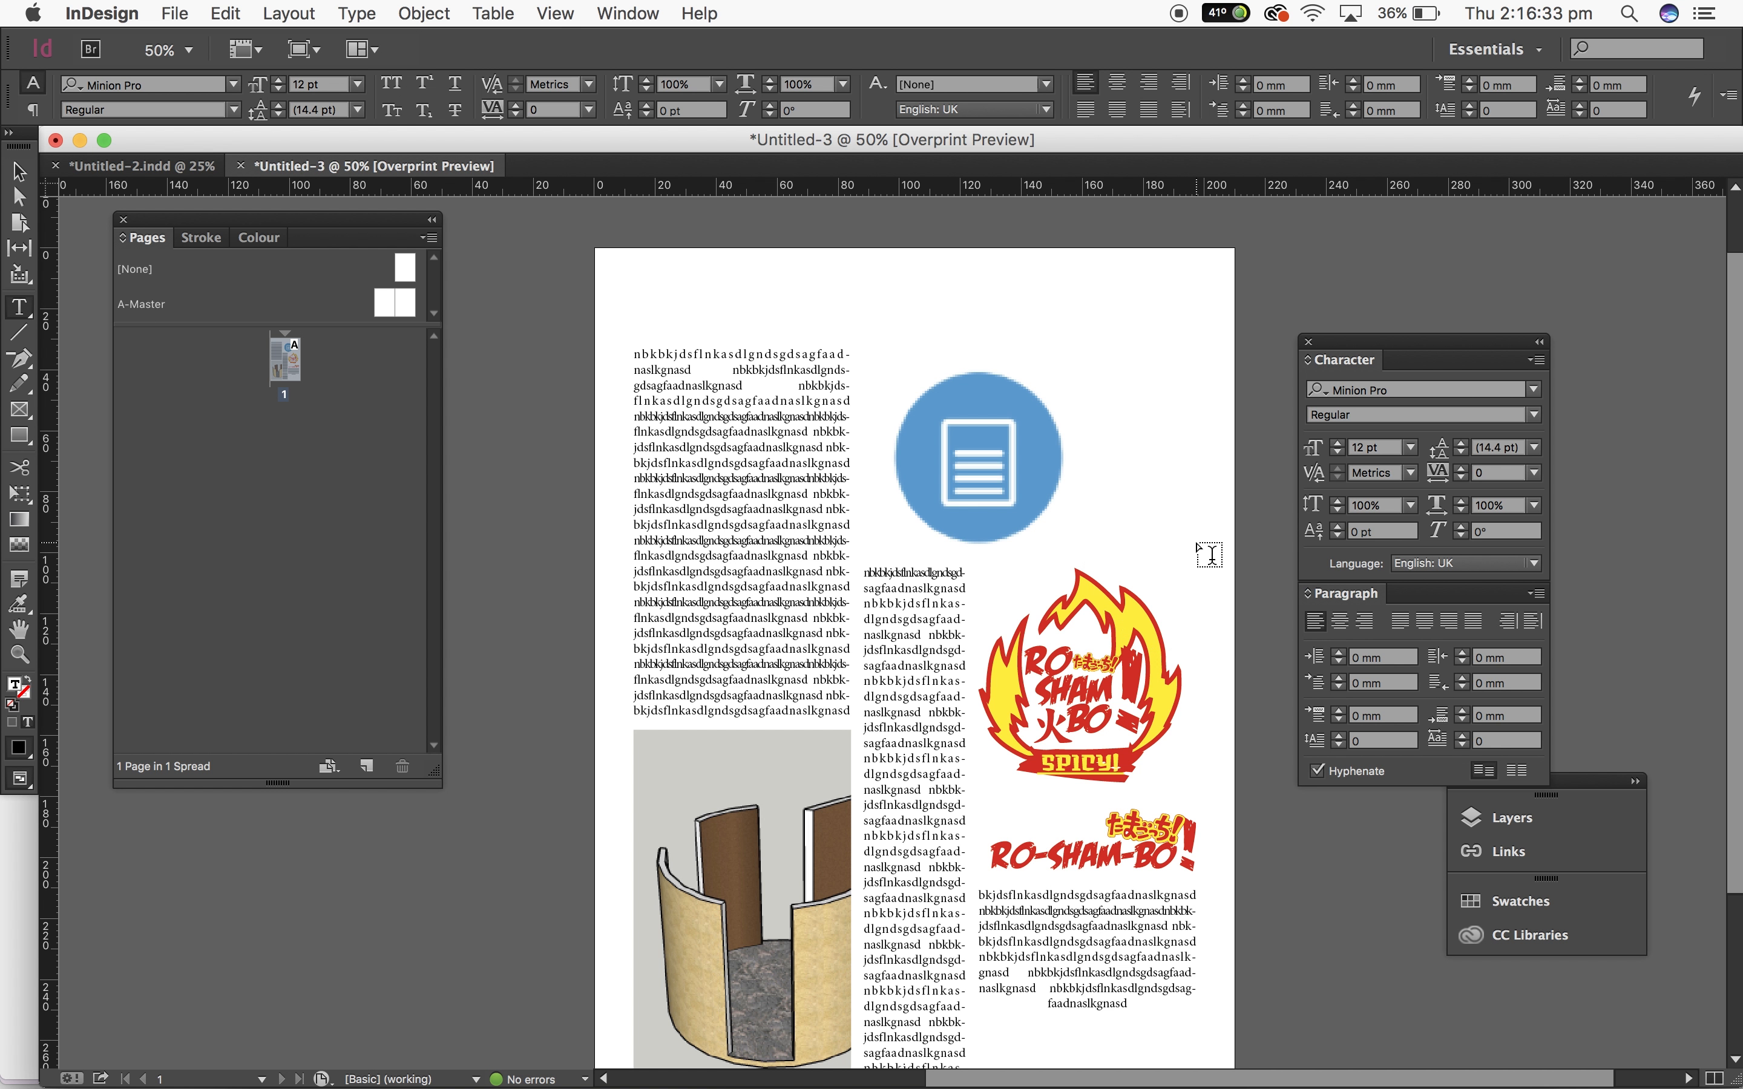
pyautogui.scroll(-1, 1210, 554)
pyautogui.scroll(-2, 1210, 554)
pyautogui.hscroll(1, 1210, 554)
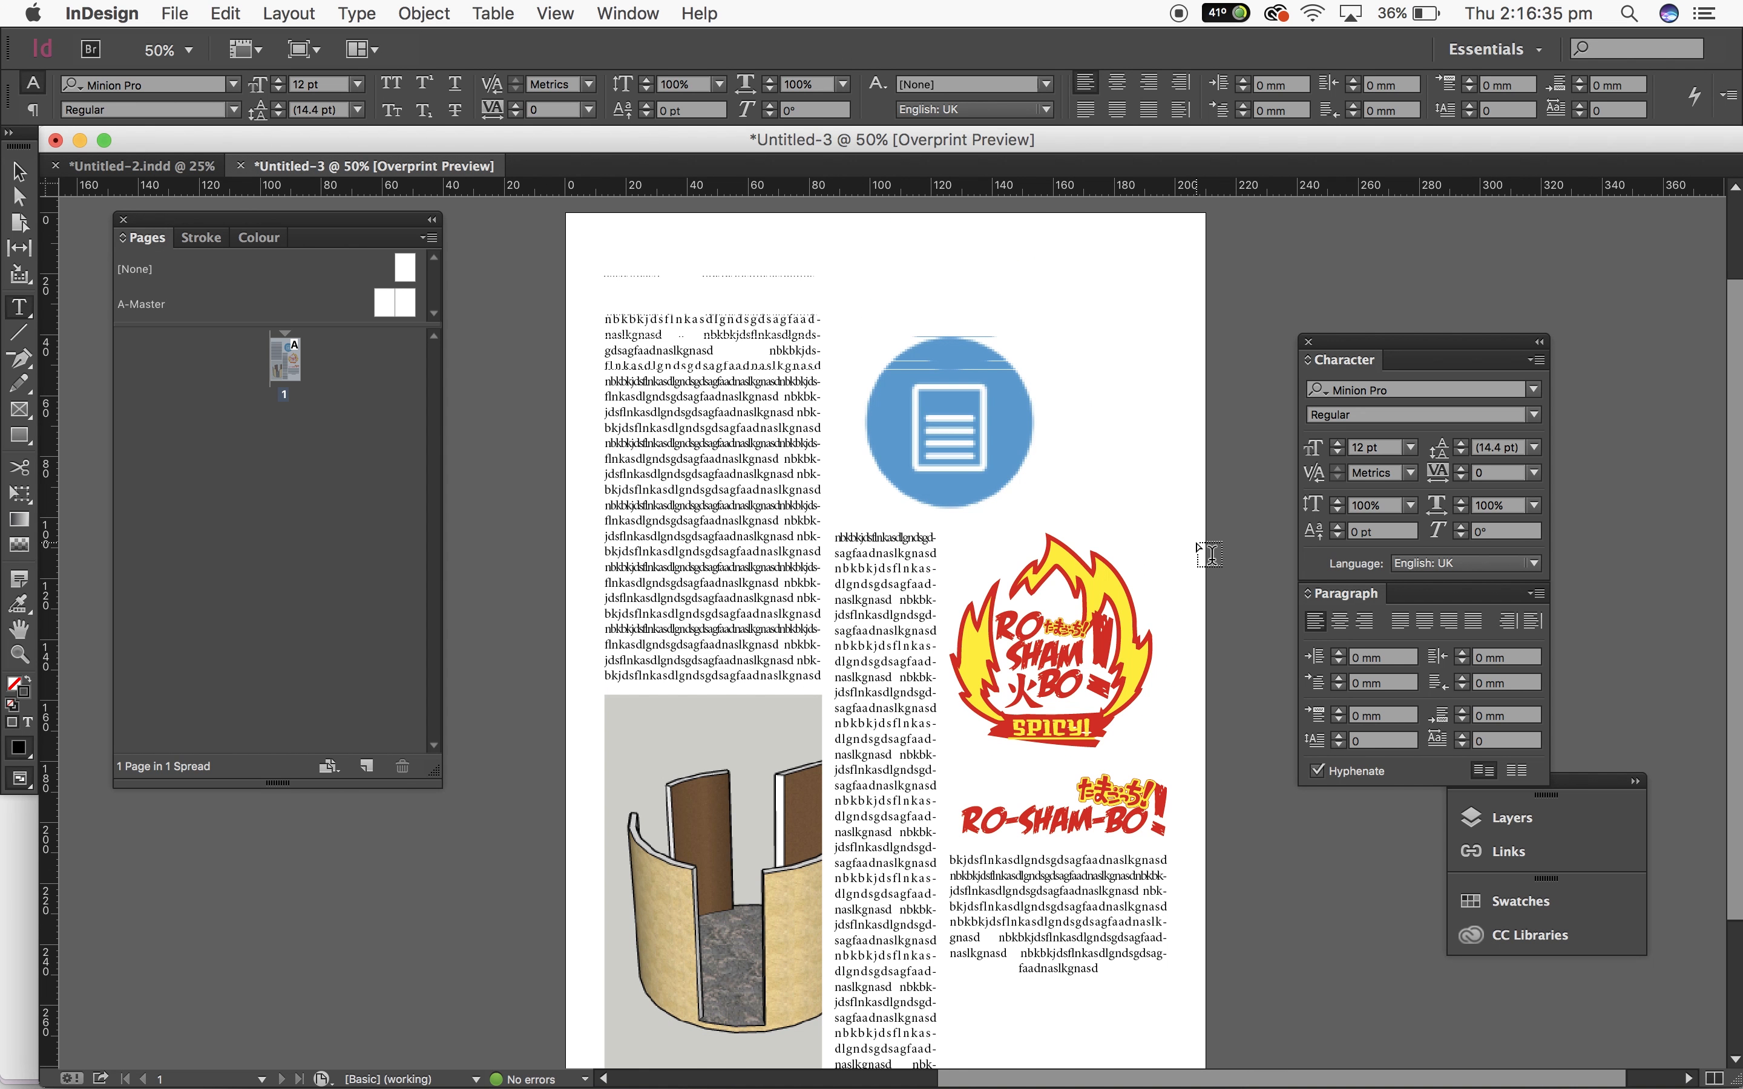
pyautogui.scroll(-3, 1209, 554)
pyautogui.hscroll(-1, 1209, 553)
# Step: Paste more filler text into the story inside the third-column text frame
pyautogui.click(20, 173)
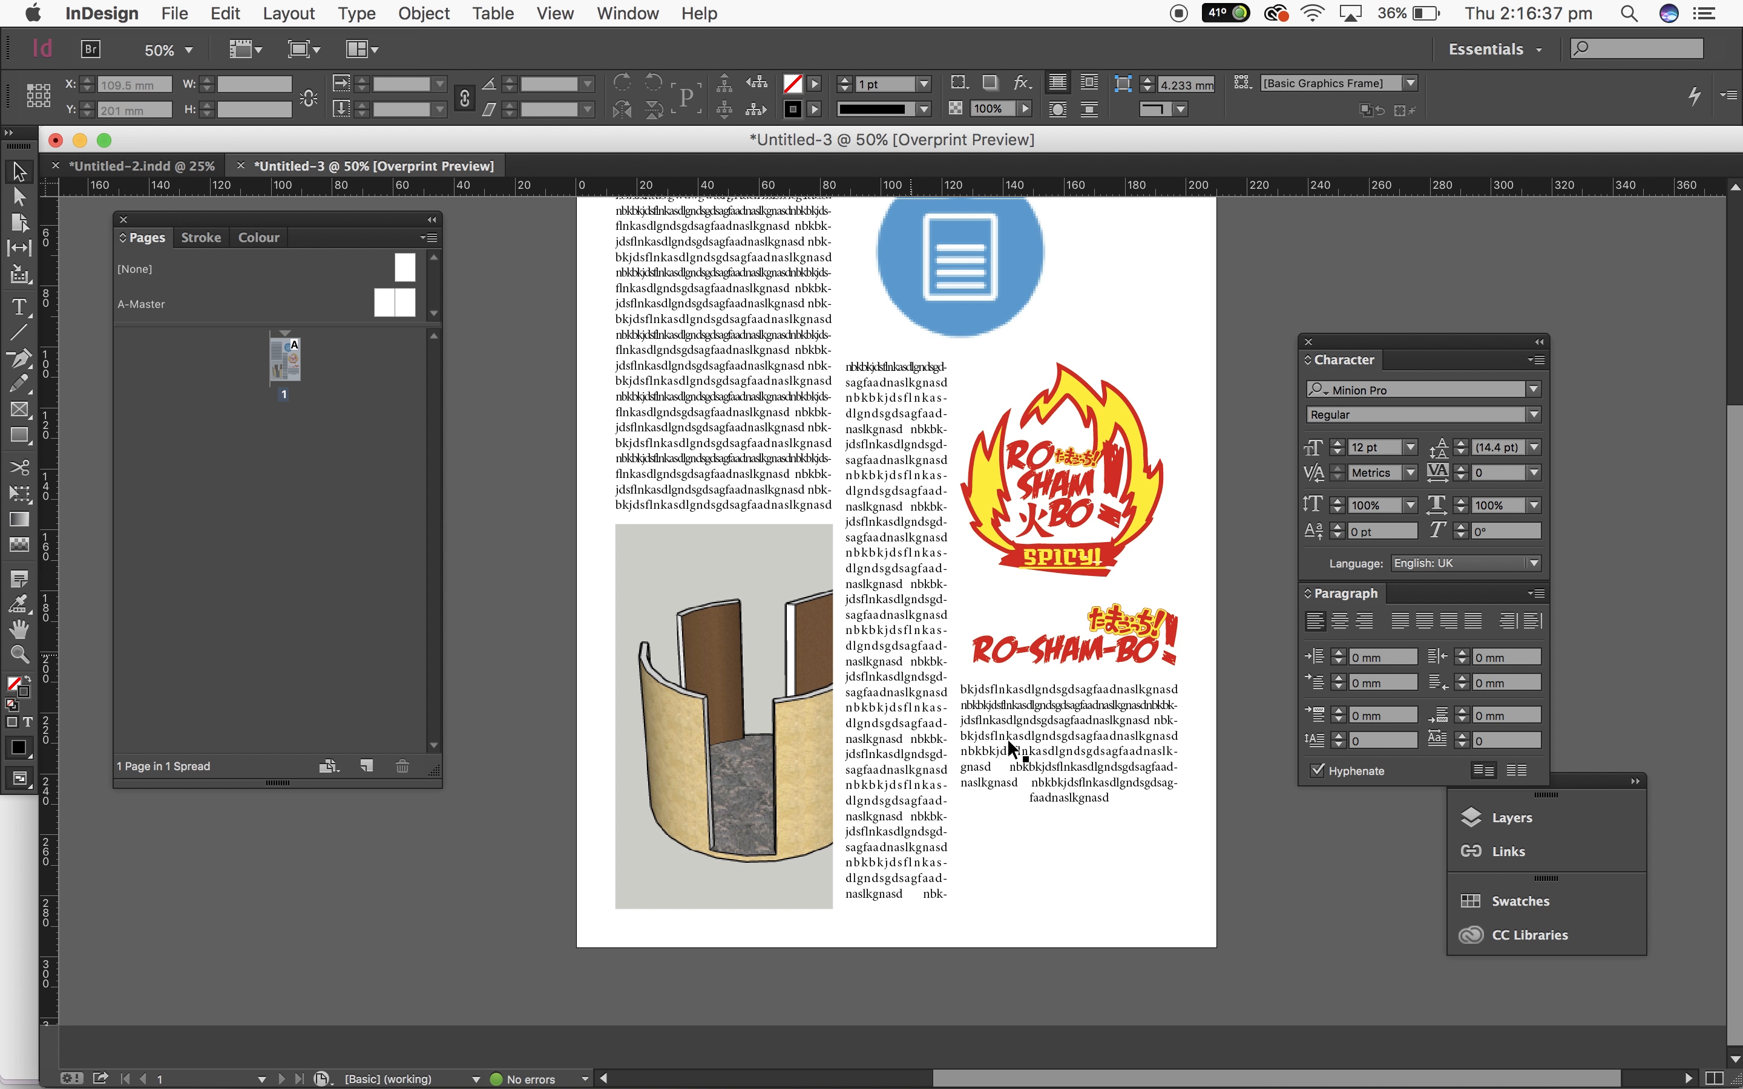
pyautogui.click(1019, 752)
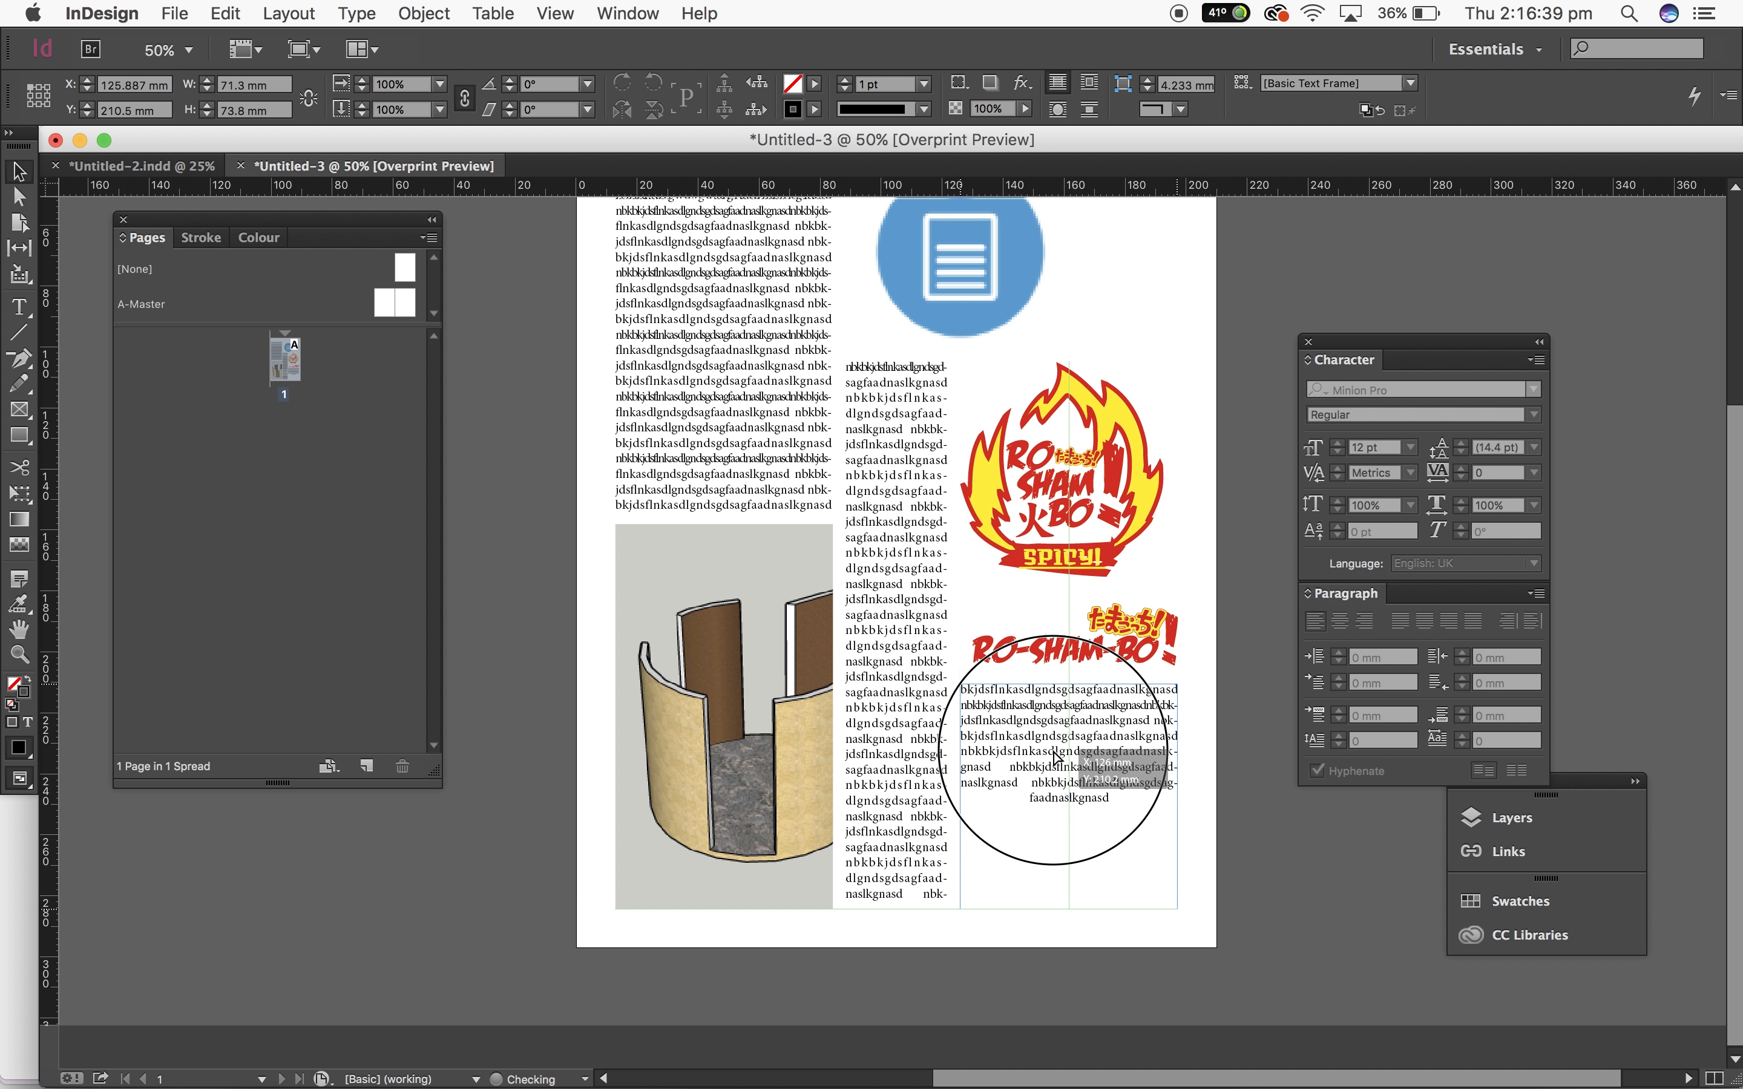
pyautogui.doubleClick(1096, 797)
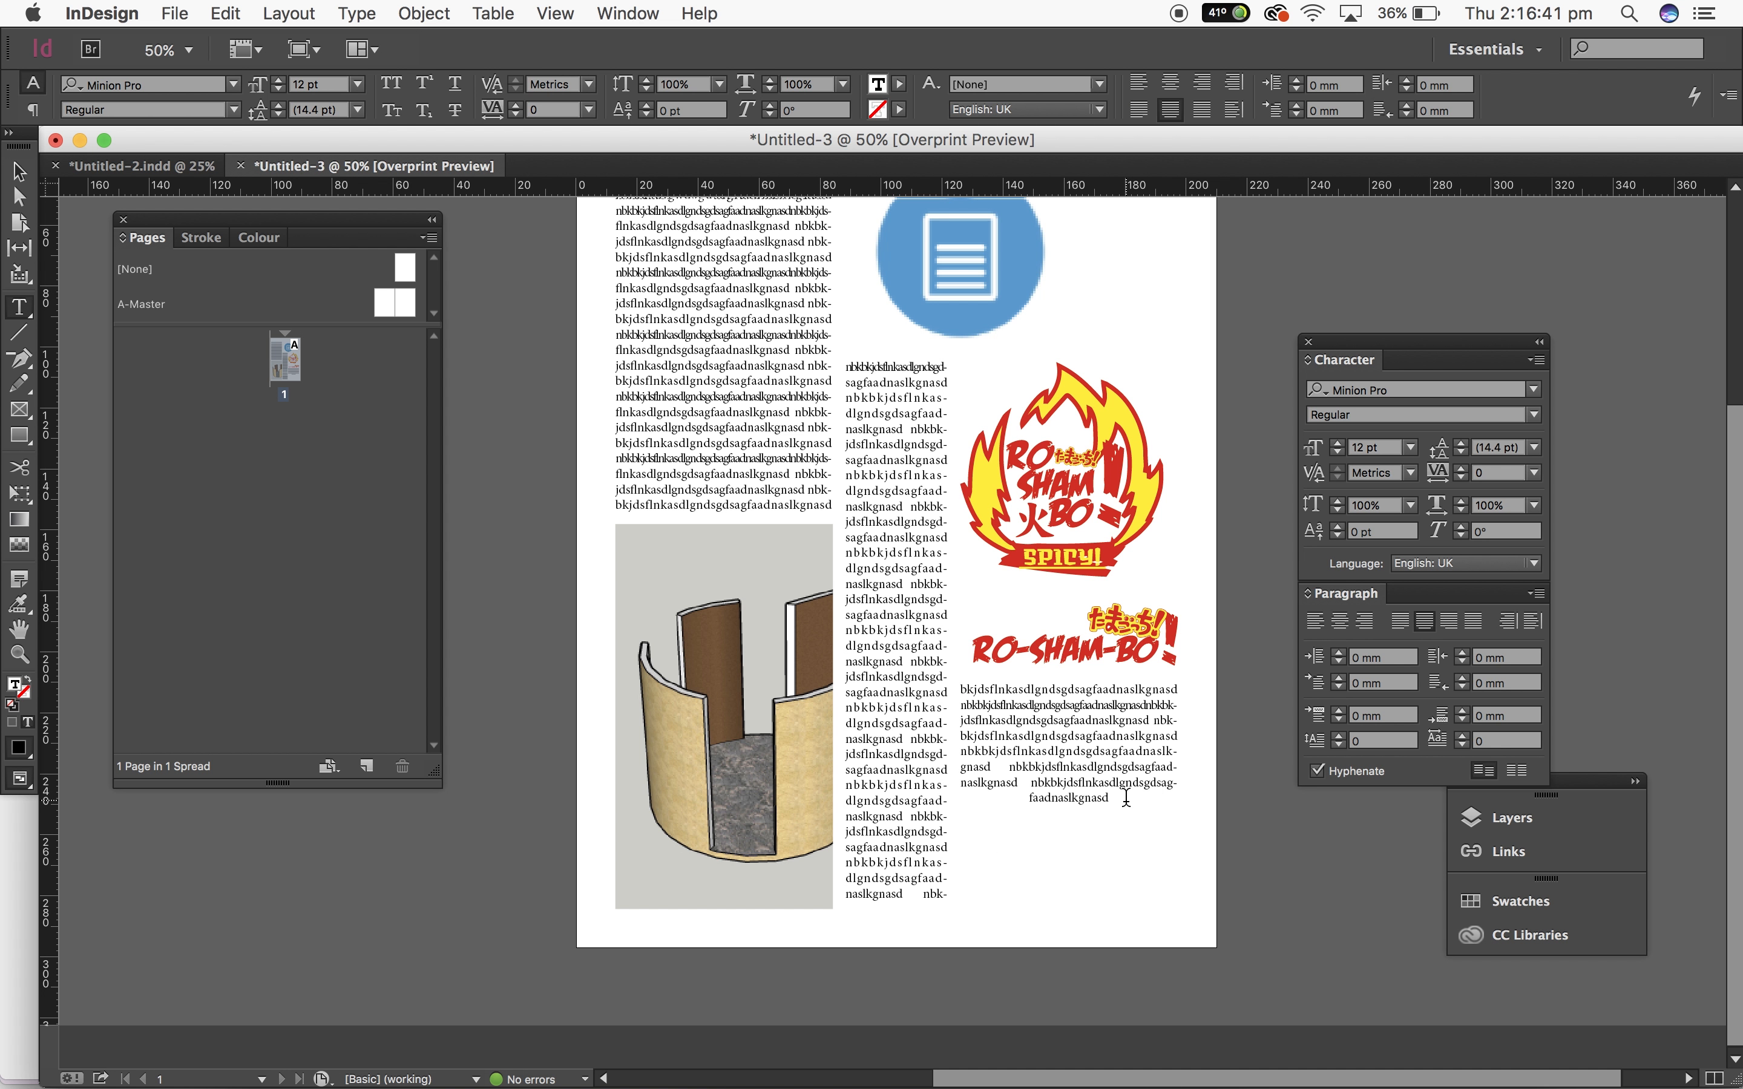
pyautogui.press('super+a')
pyautogui.click(1240, 839)
pyautogui.press('super+v')
pyautogui.click(1197, 559)
pyautogui.scroll(5, 1197, 558)
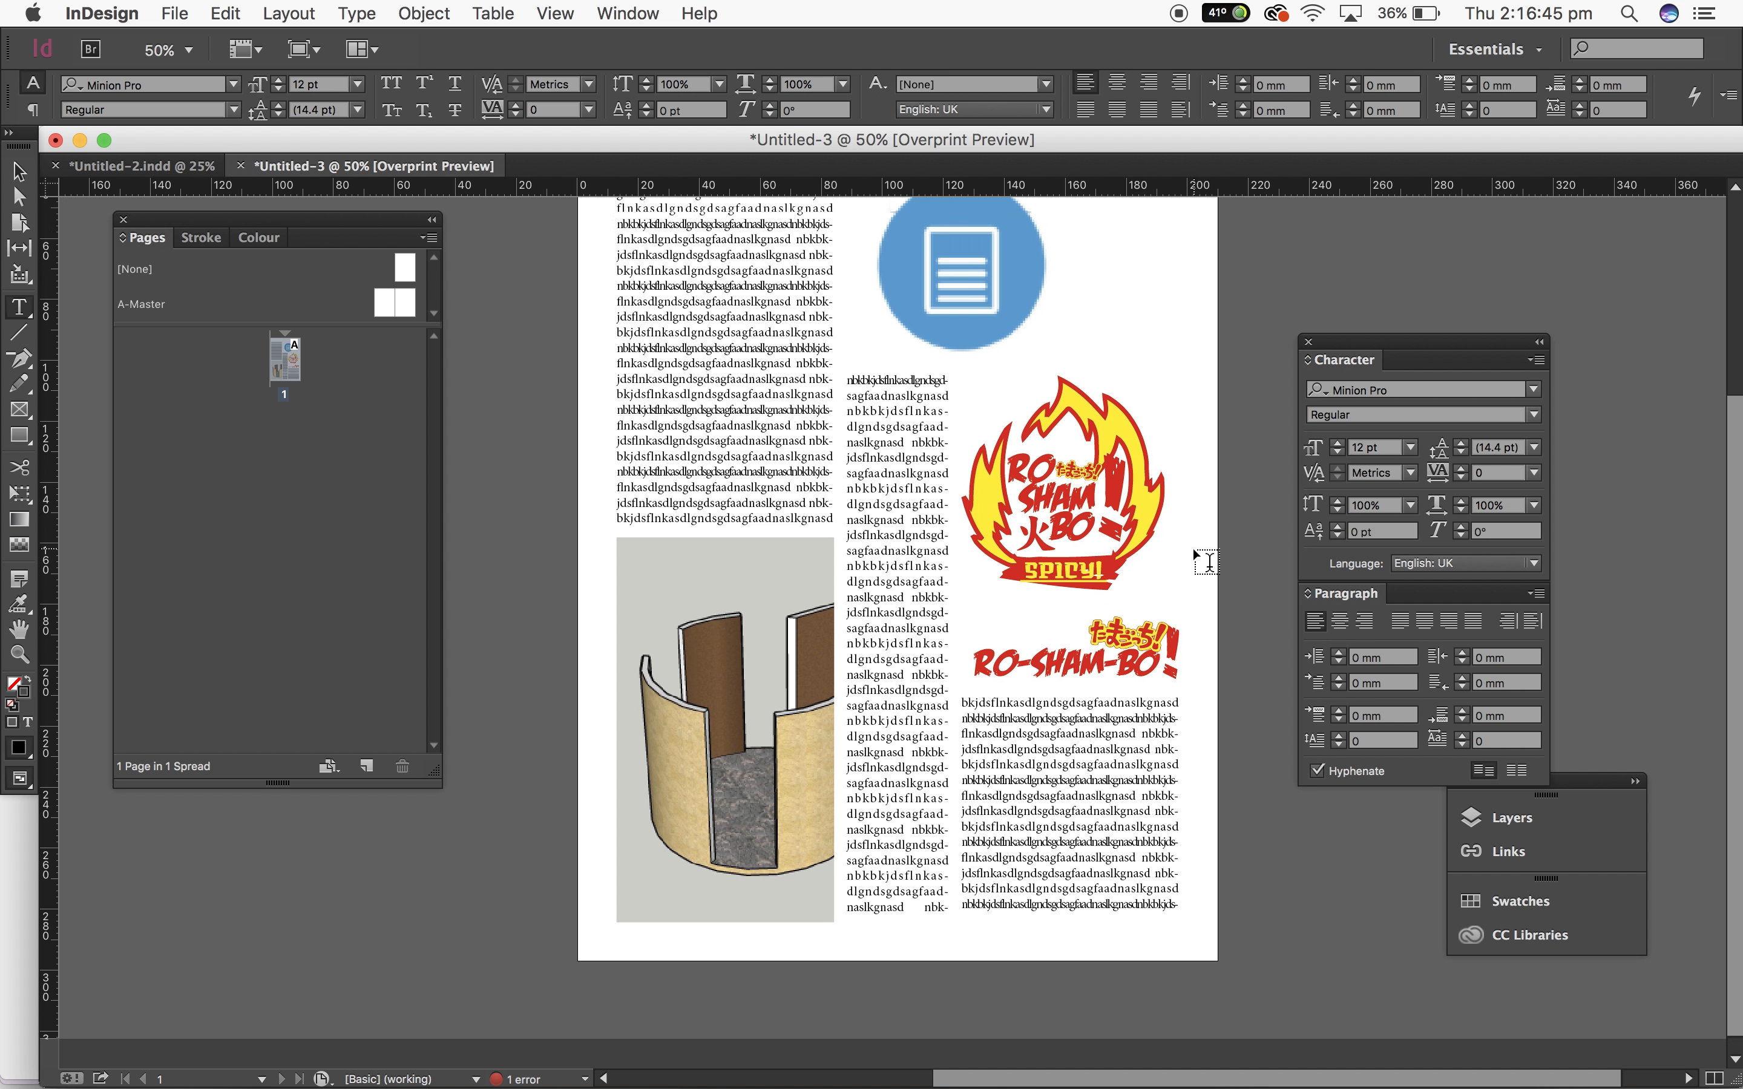
# Step: Narrow the blue icon's frame by pulling its right edge in to about 67 mm wide
pyautogui.click(24, 170)
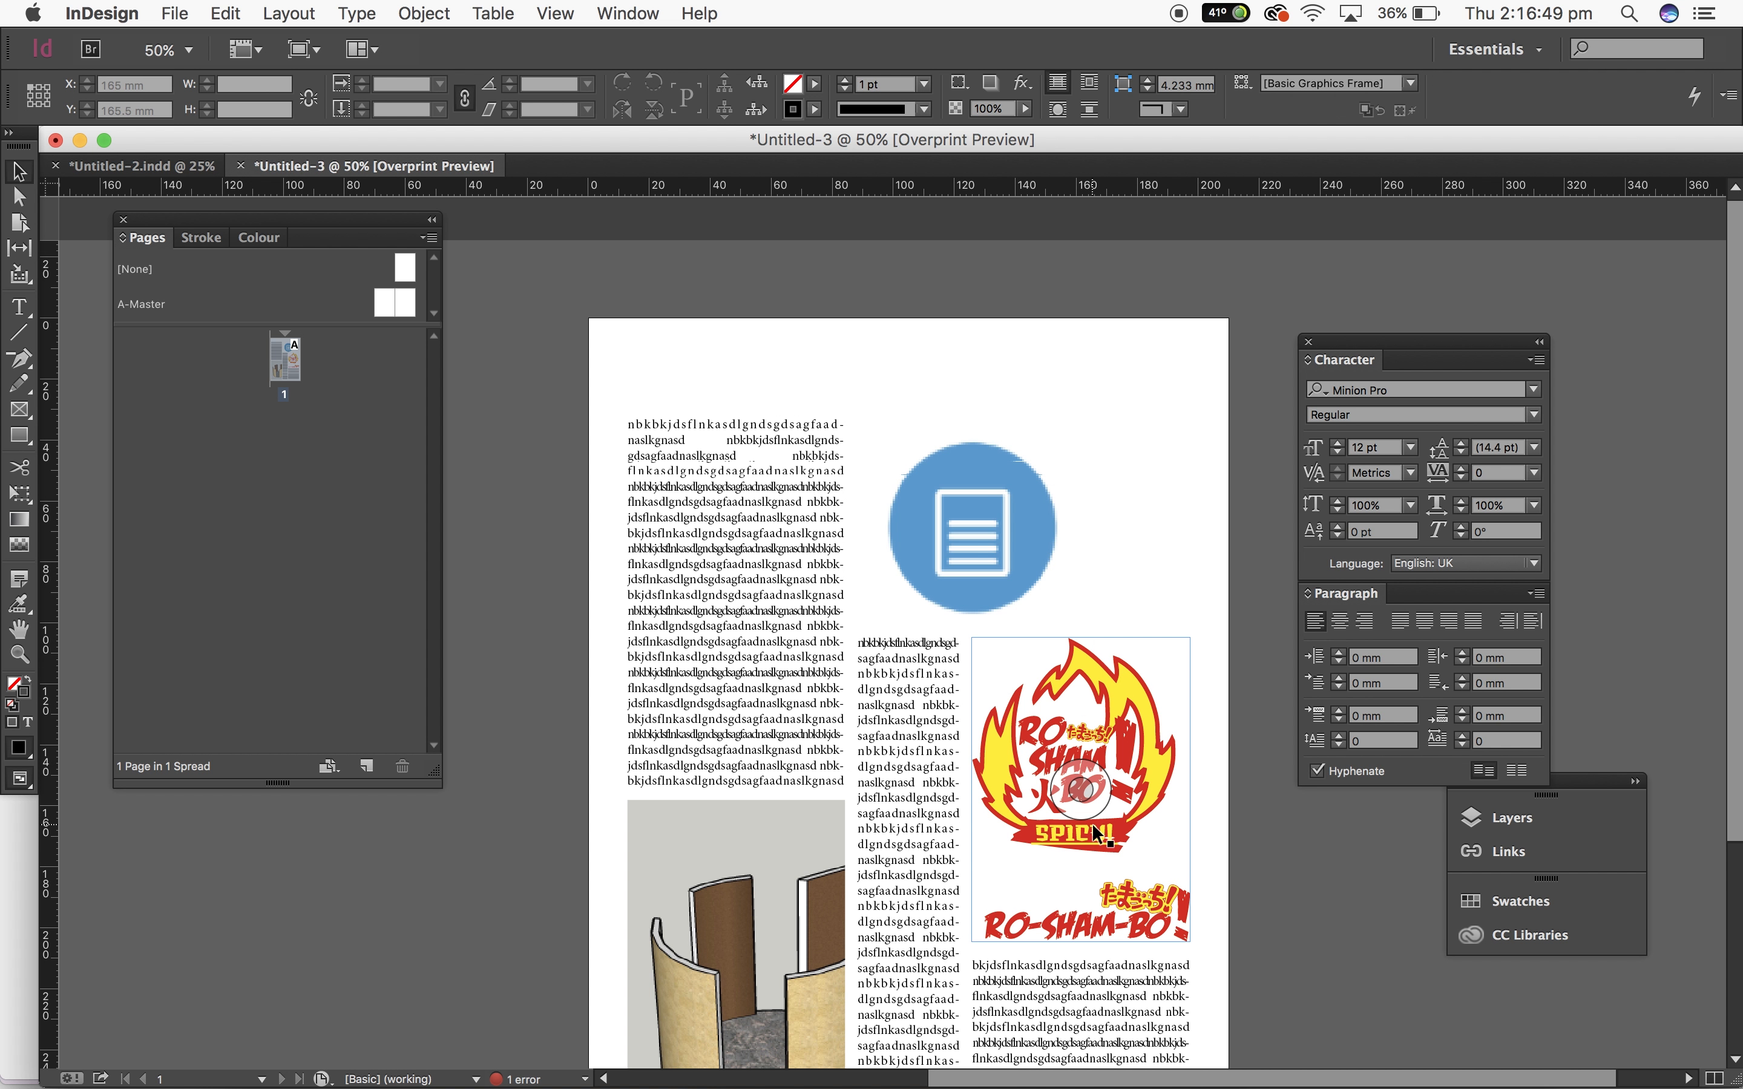
pyautogui.scroll(-5, 1094, 826)
pyautogui.scroll(5, 671, 638)
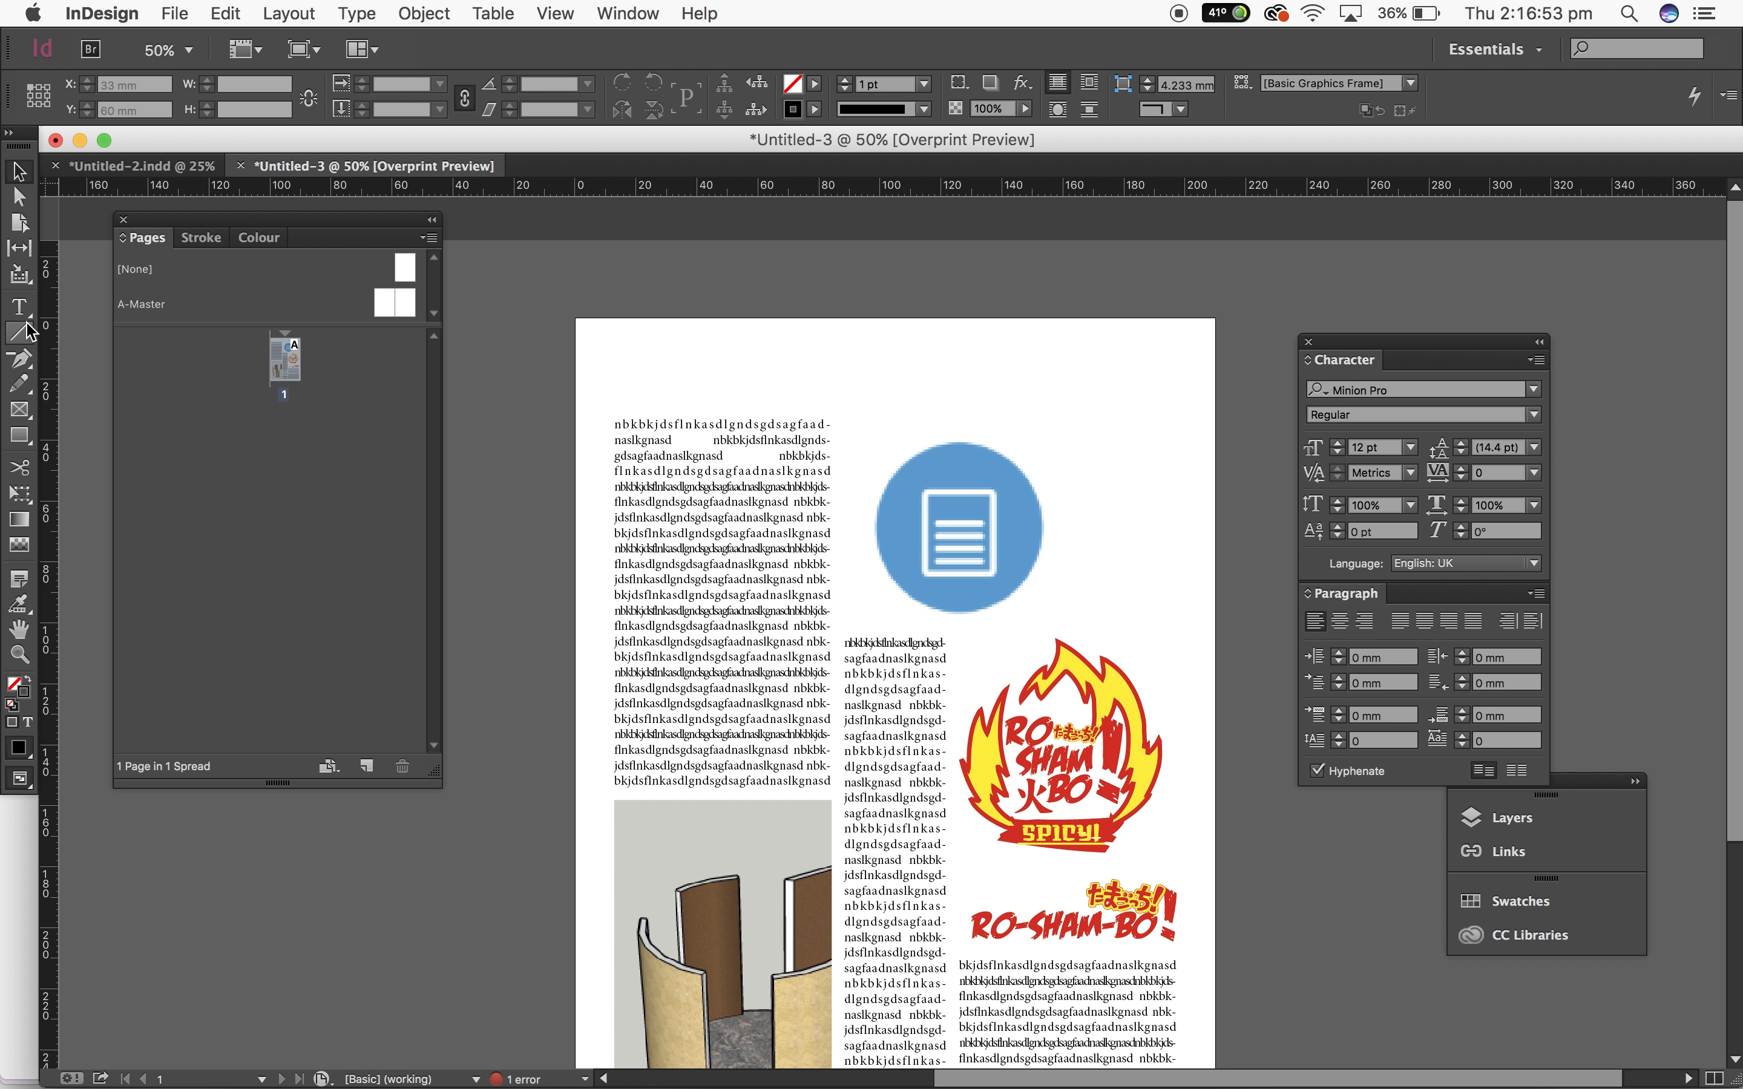
pyautogui.click(1122, 994)
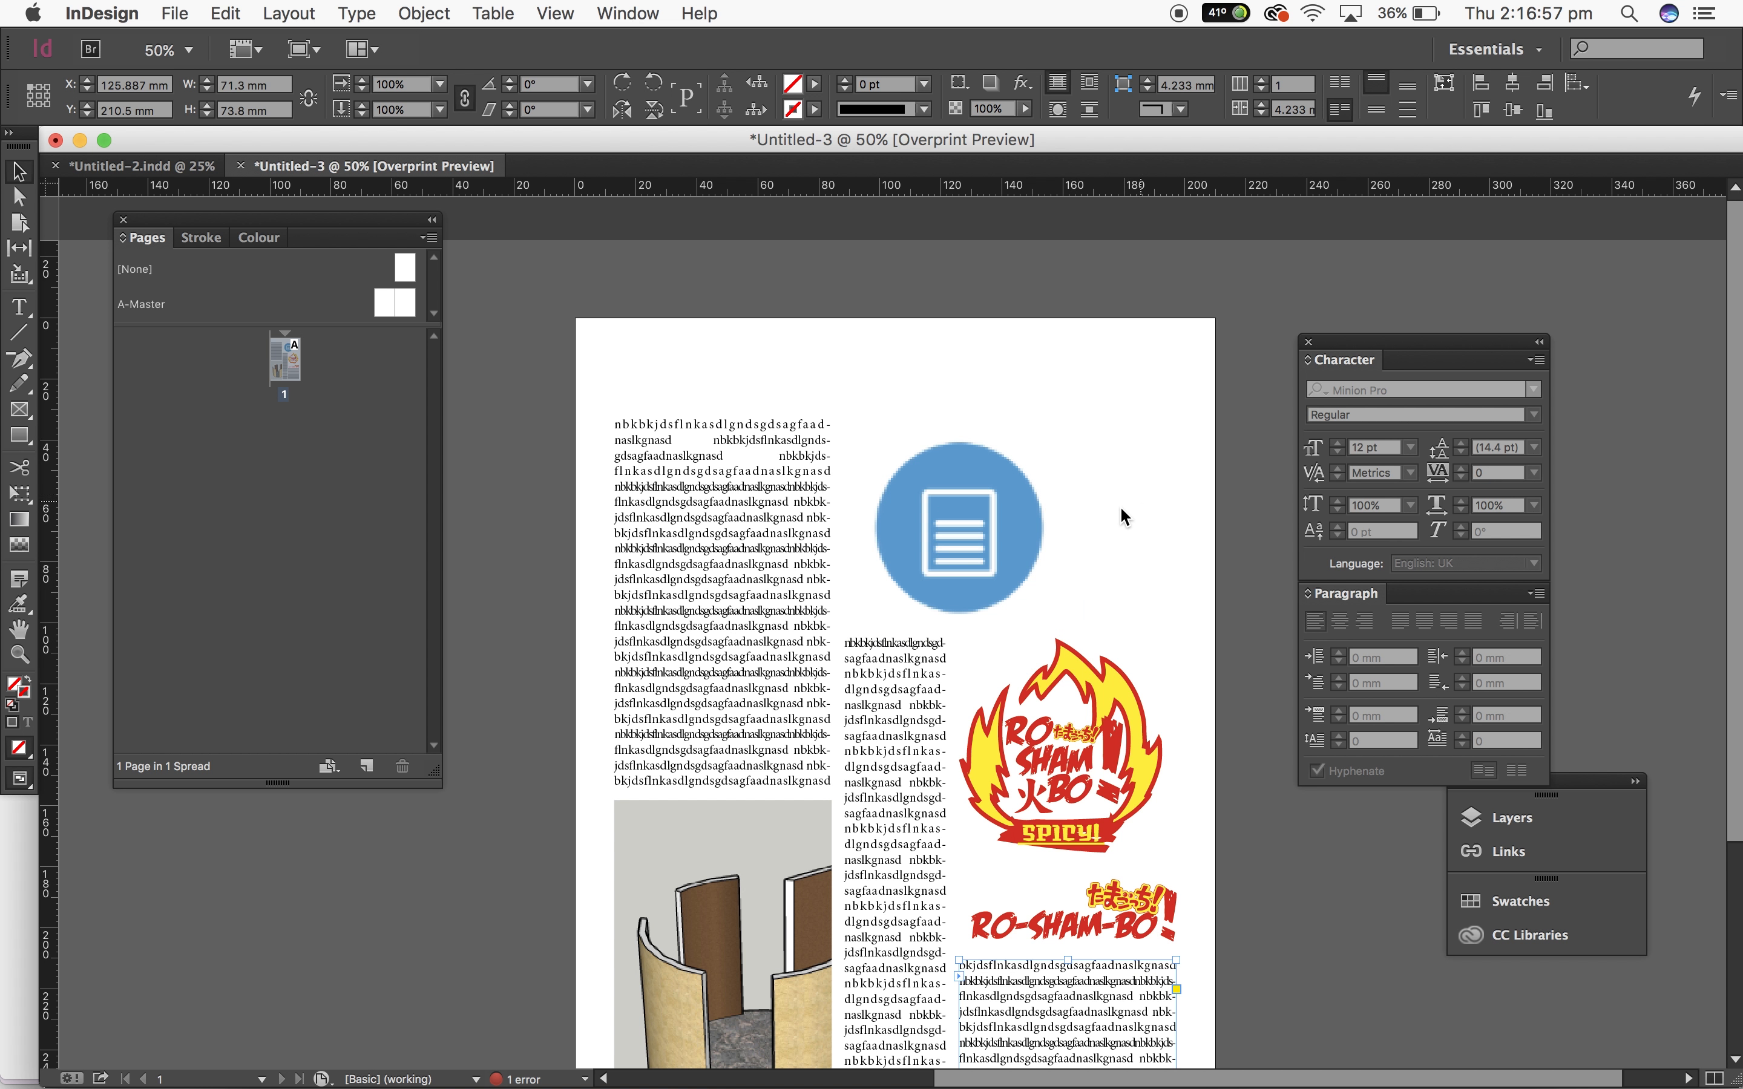
pyautogui.click(1054, 521)
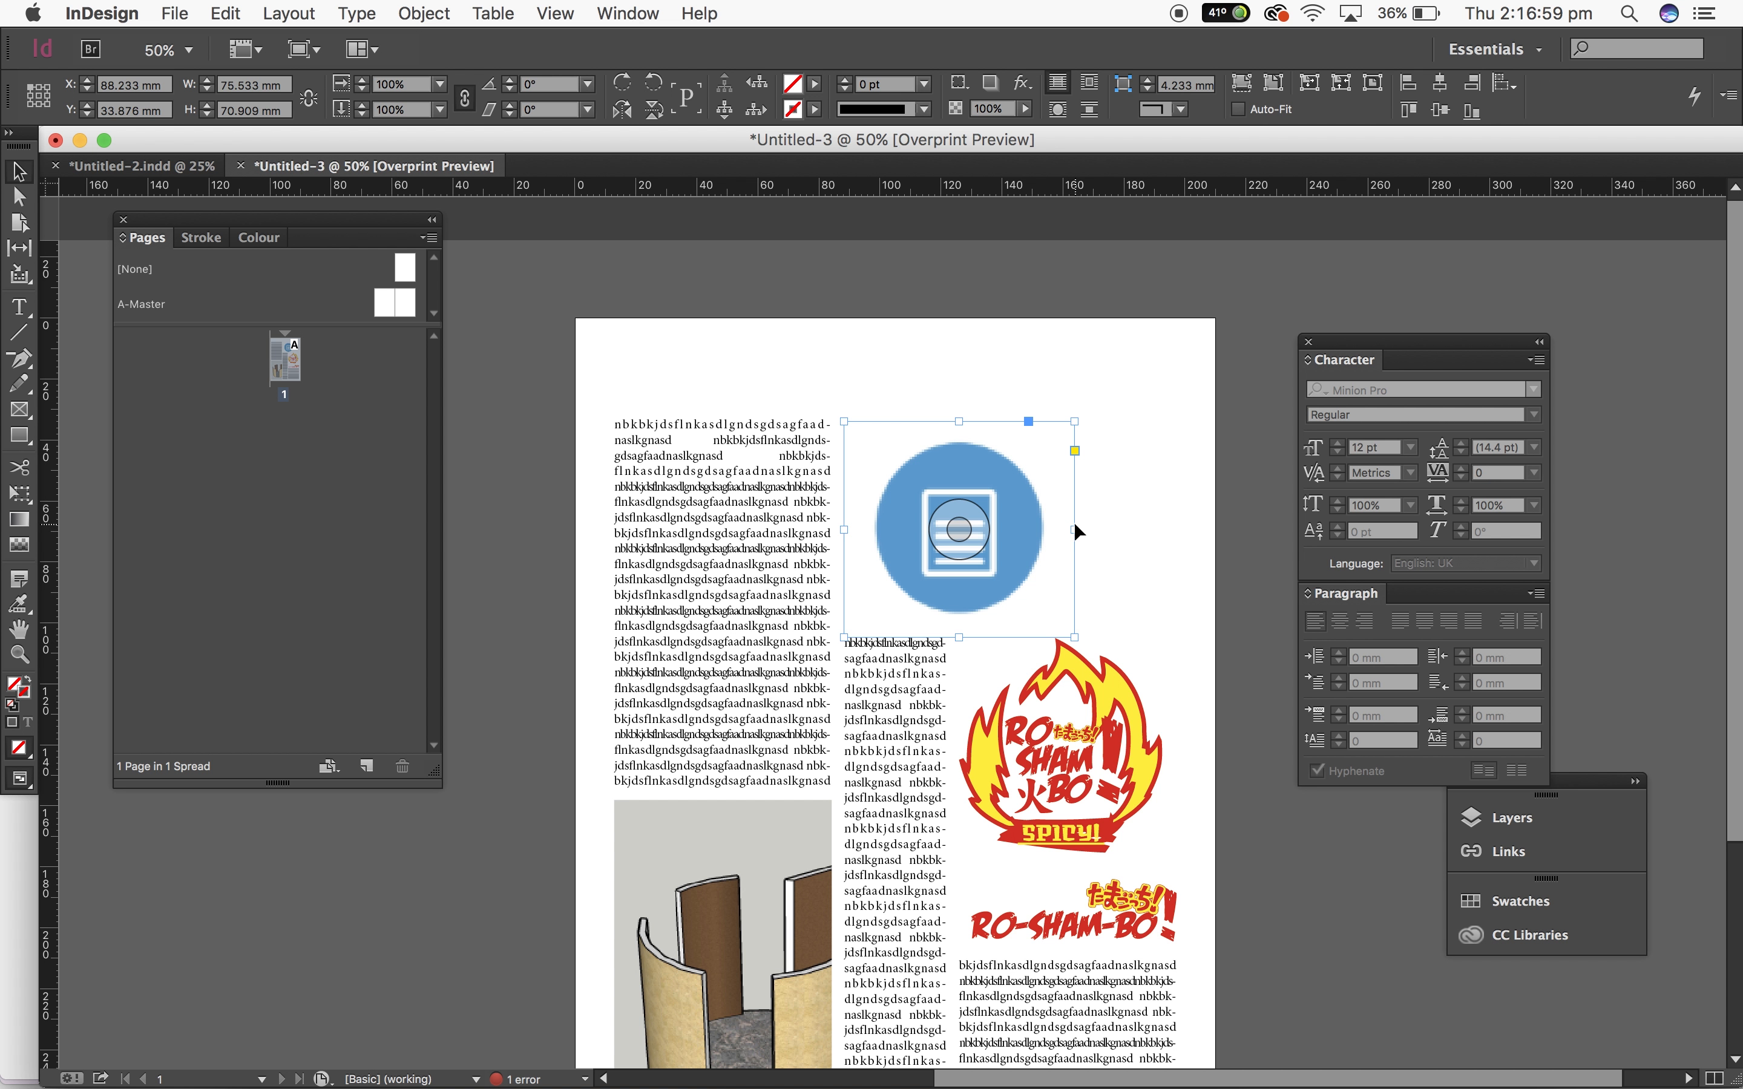
pyautogui.moveTo(1074, 522); pyautogui.dragTo(1046, 532)
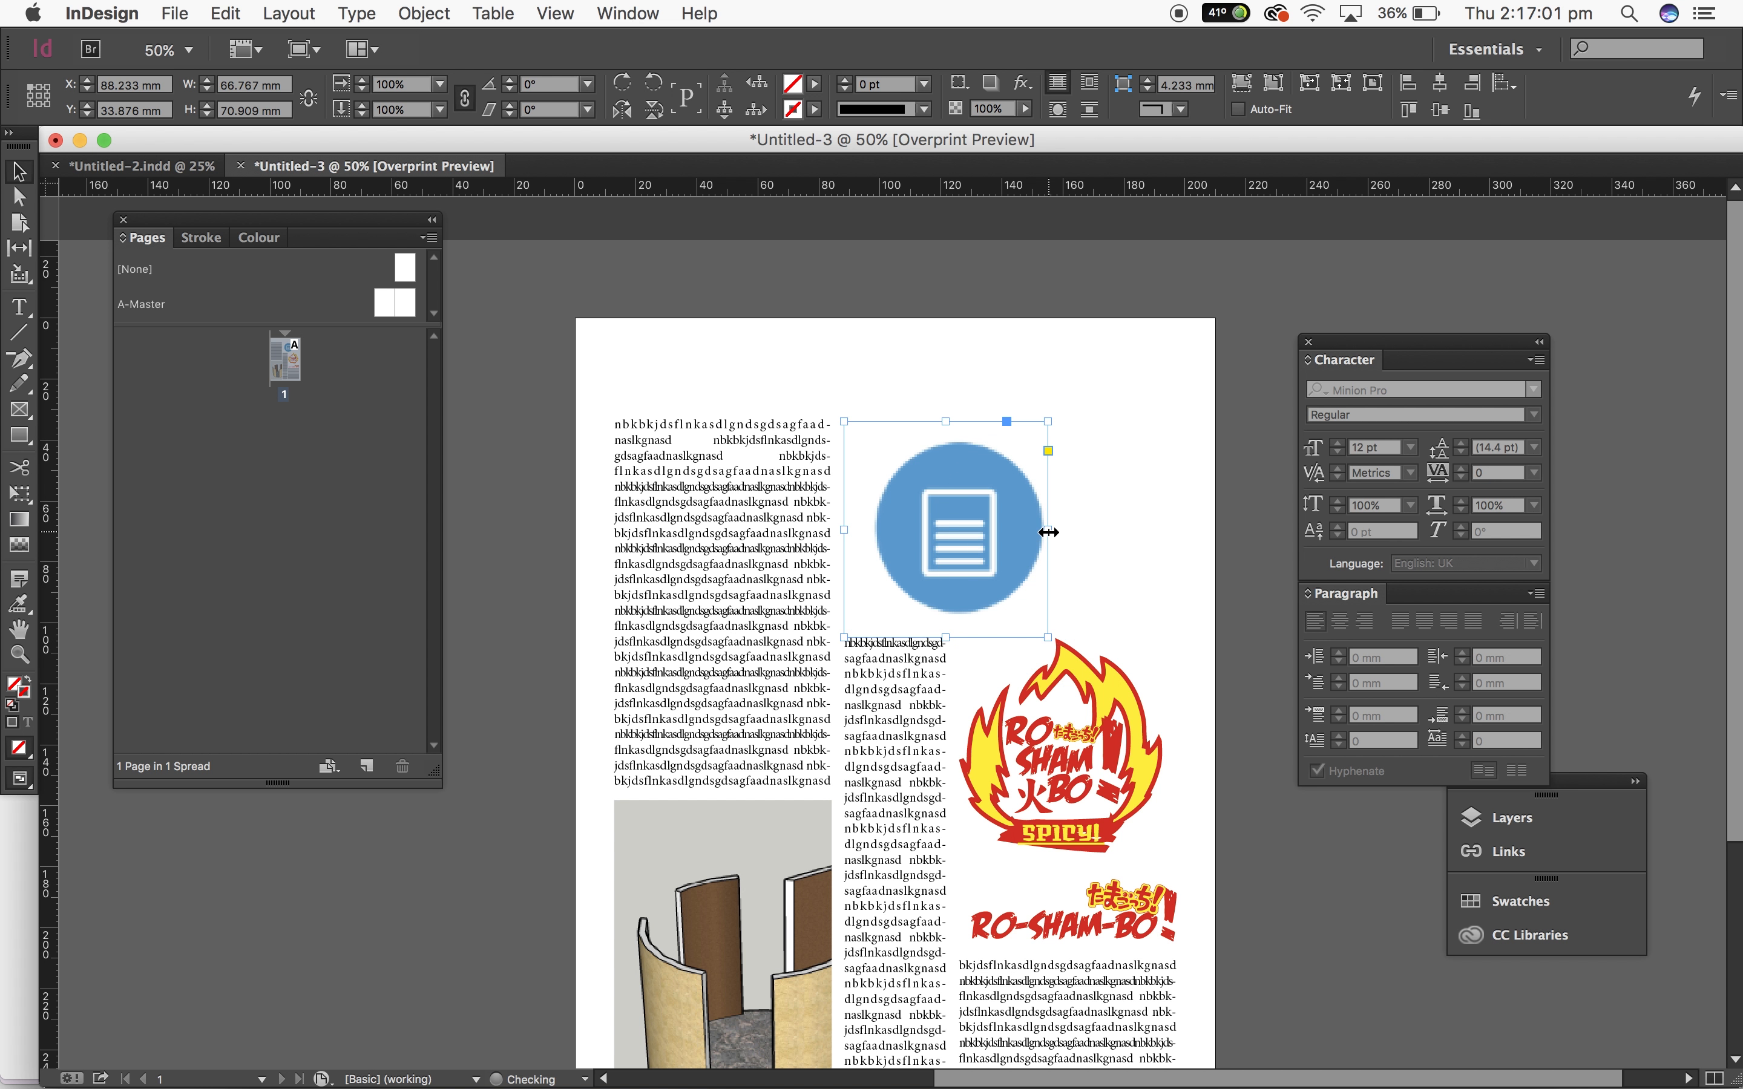
# Step: Draw a headline text frame across the top of the page and type DSdsds
pyautogui.click(20, 307)
pyautogui.moveTo(606, 333); pyautogui.dragTo(1167, 405)
pyautogui.write('DSdsds')
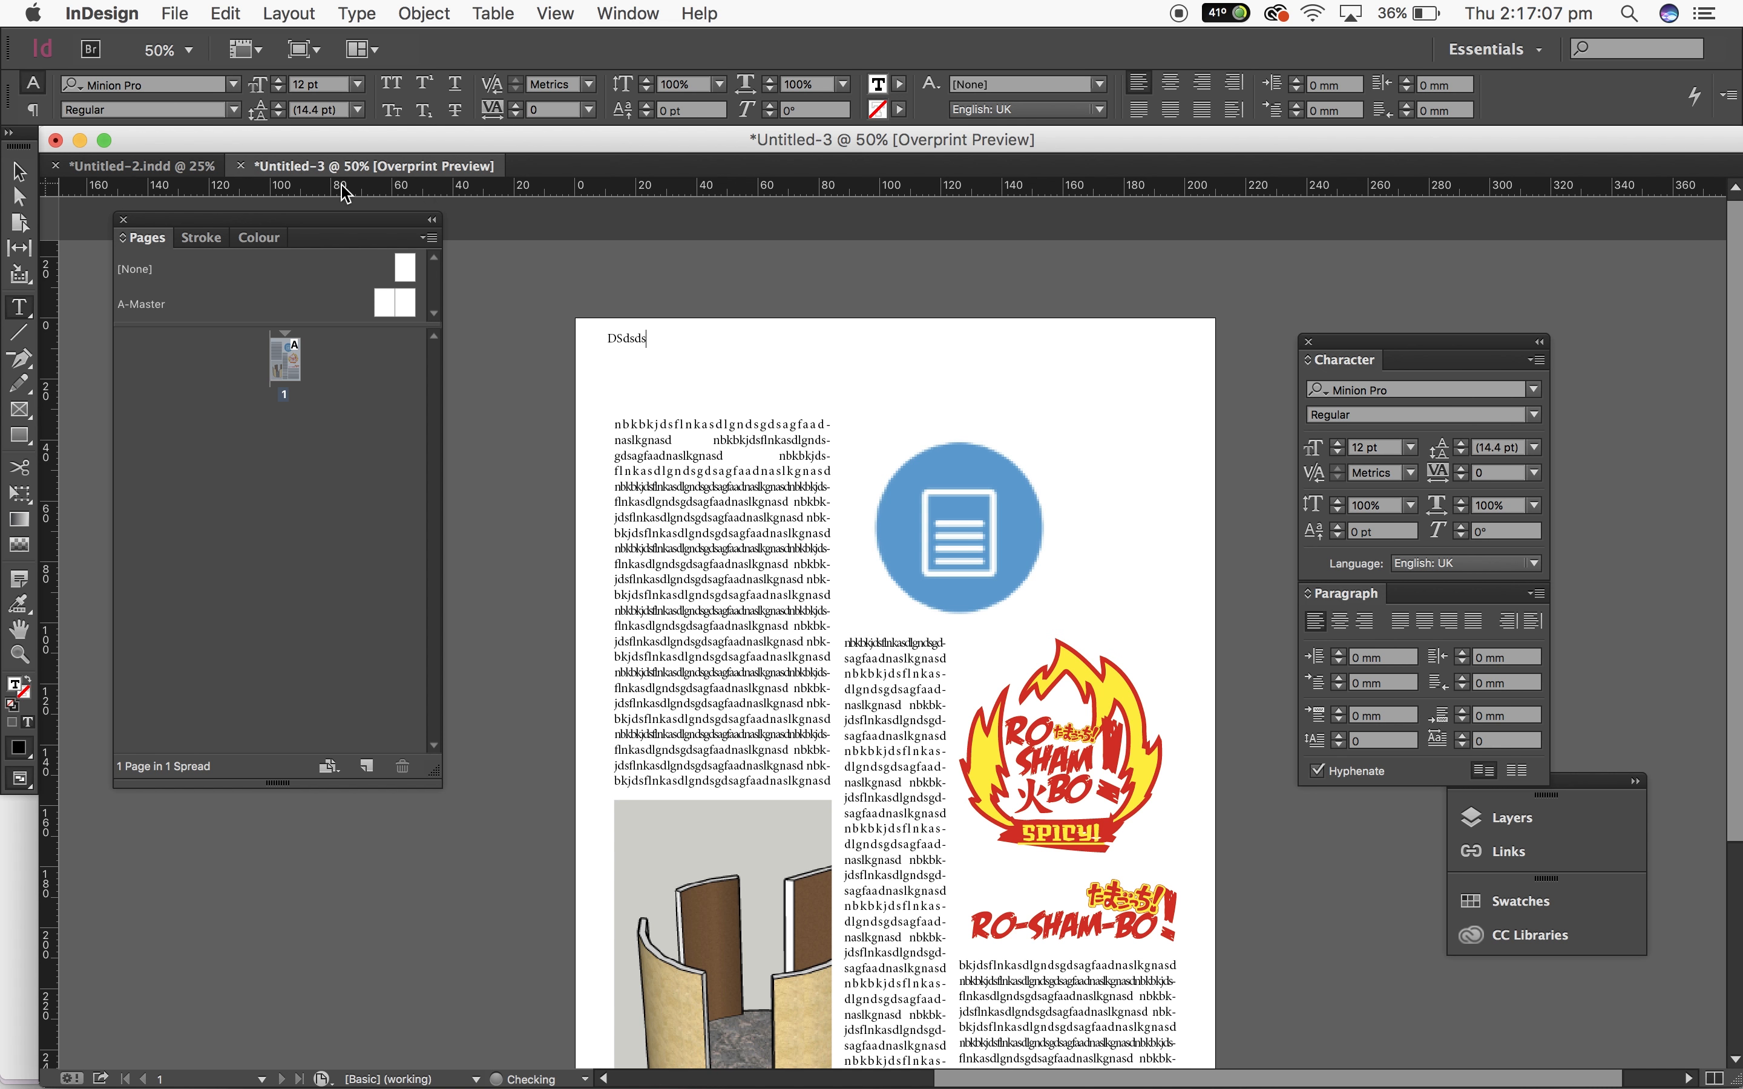
# Step: Select the headline text and set its font size to 60 pt
pyautogui.click(19, 173)
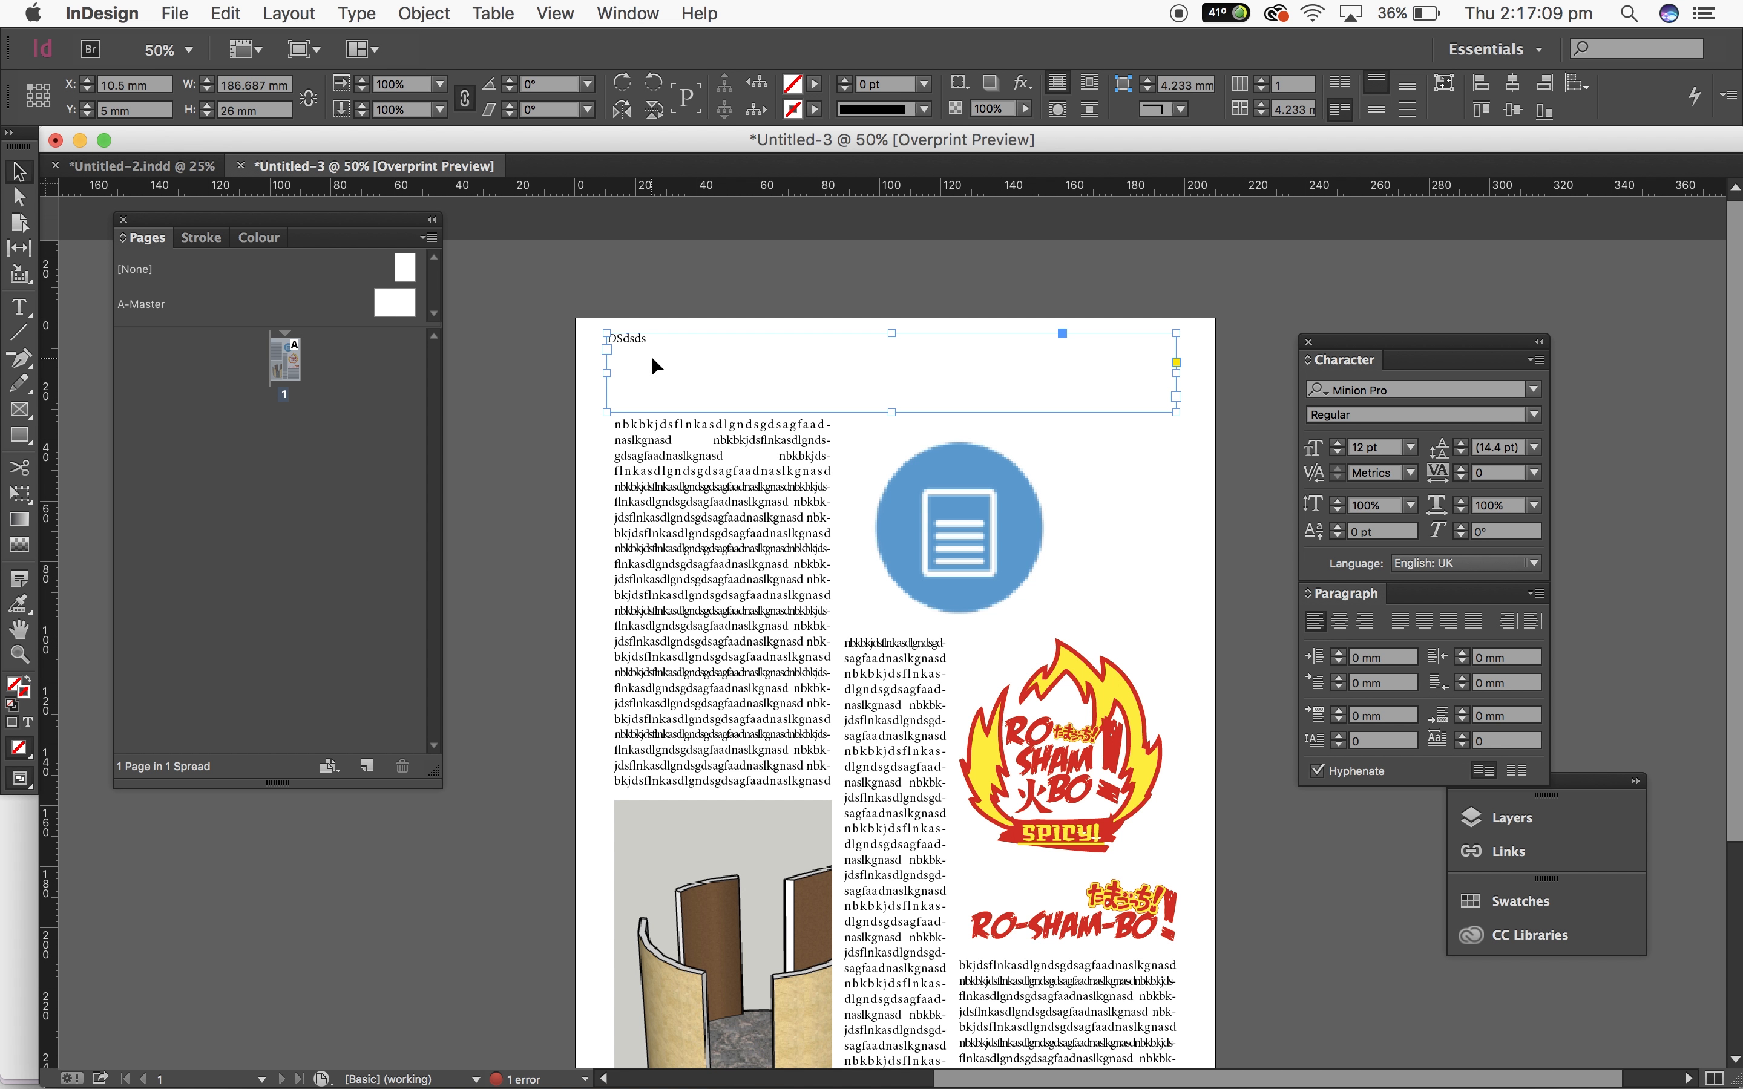
pyautogui.doubleClick(644, 337)
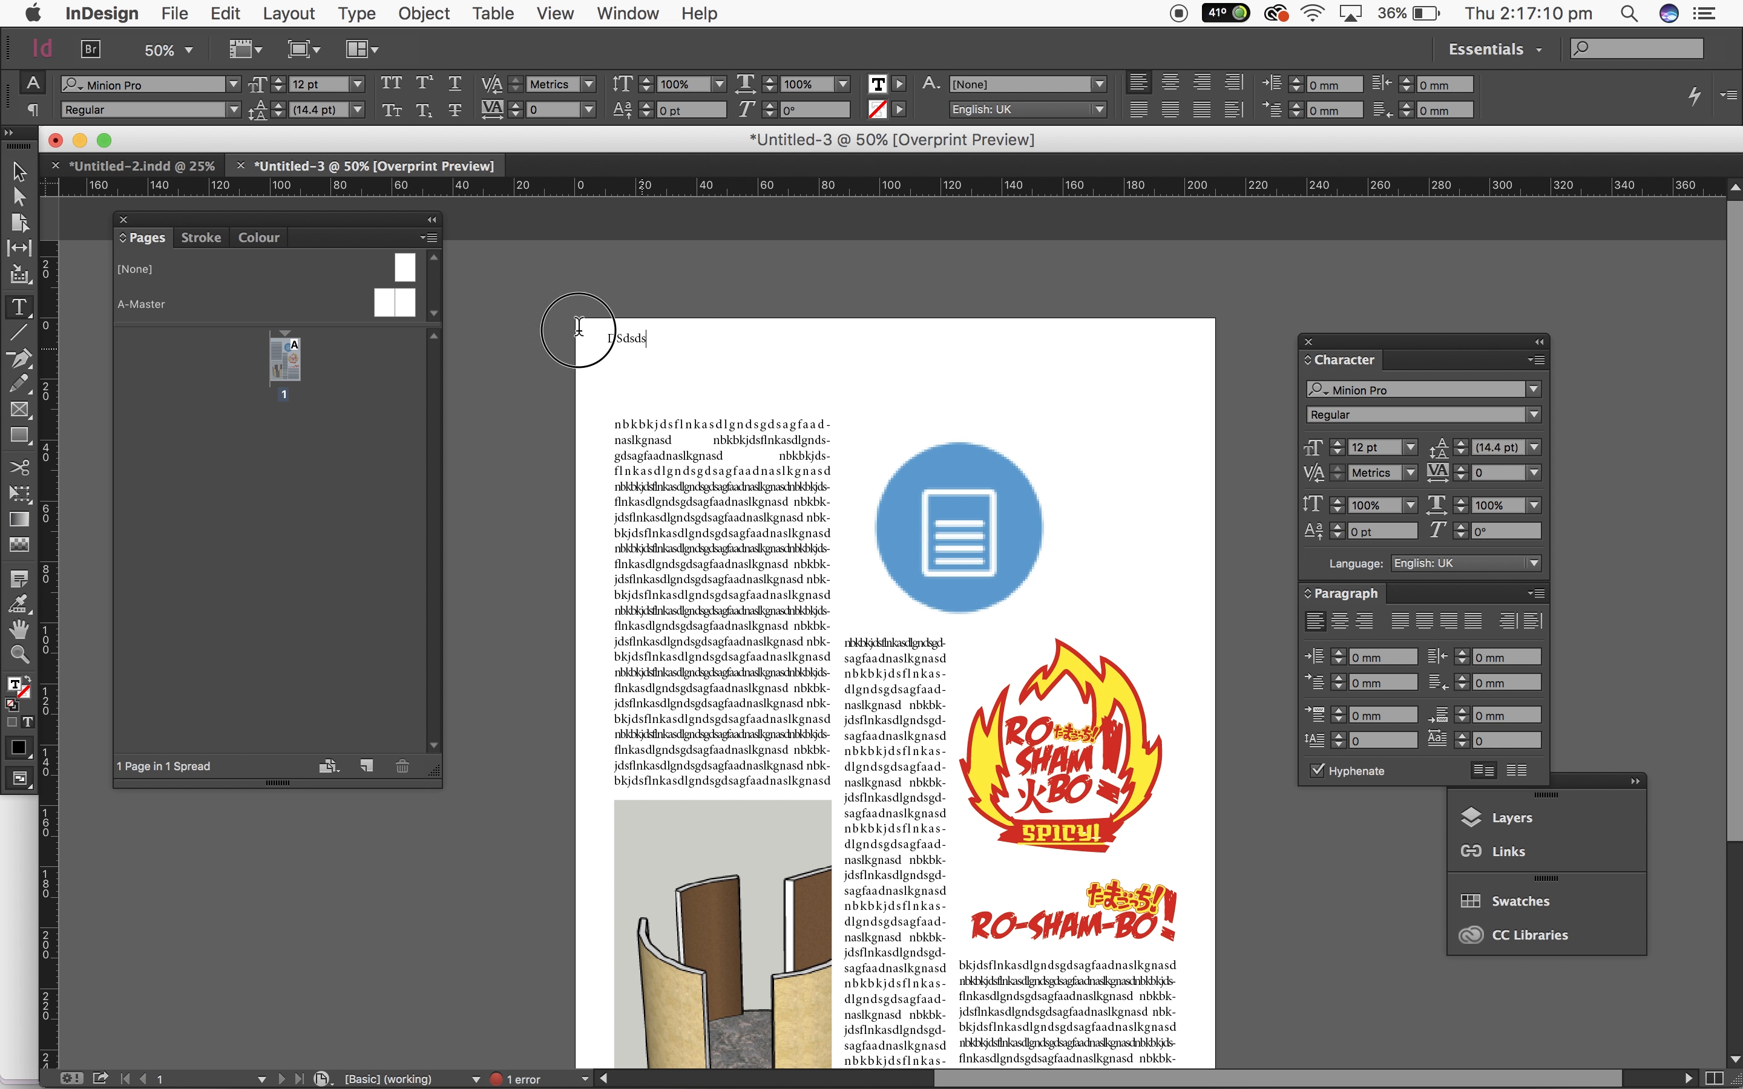
pyautogui.click(353, 85)
pyautogui.click(351, 427)
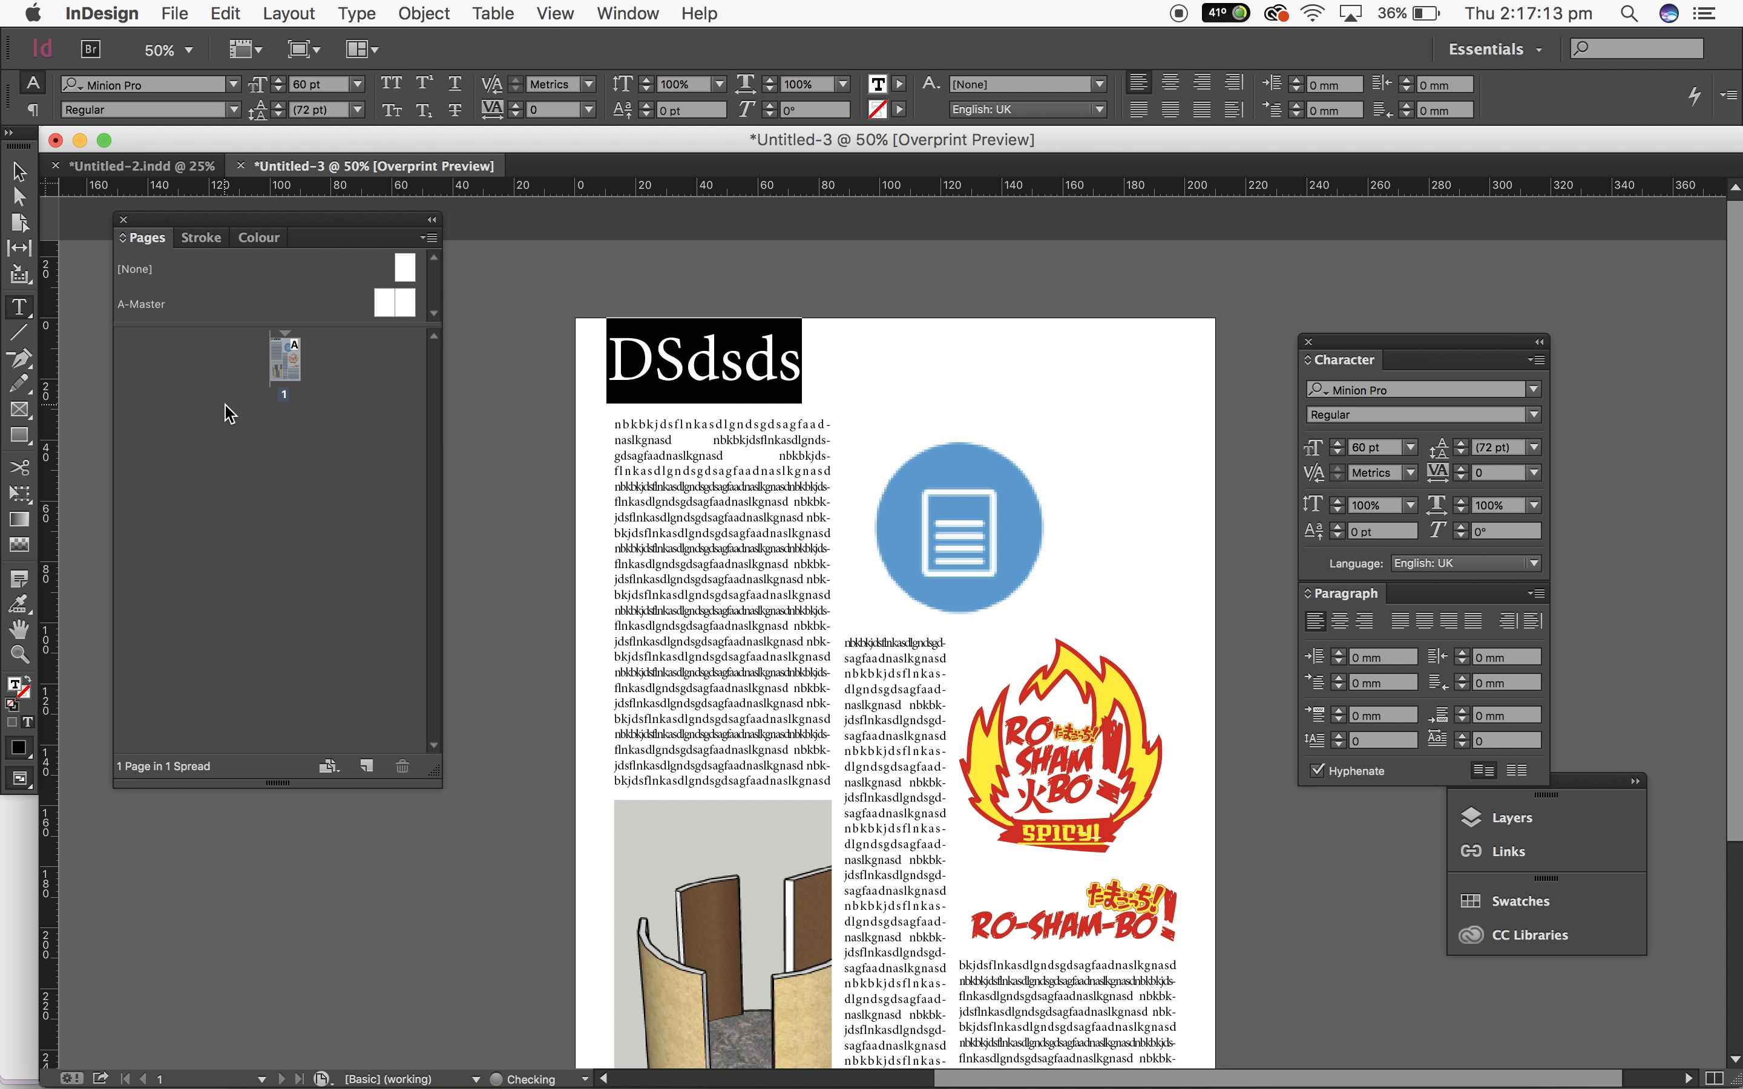
# Step: Append dsfdsfwfsfdf. to the end of the headline and leave text editing
pyautogui.click(832, 363)
pyautogui.write('dsfdsfwfsfdf.')
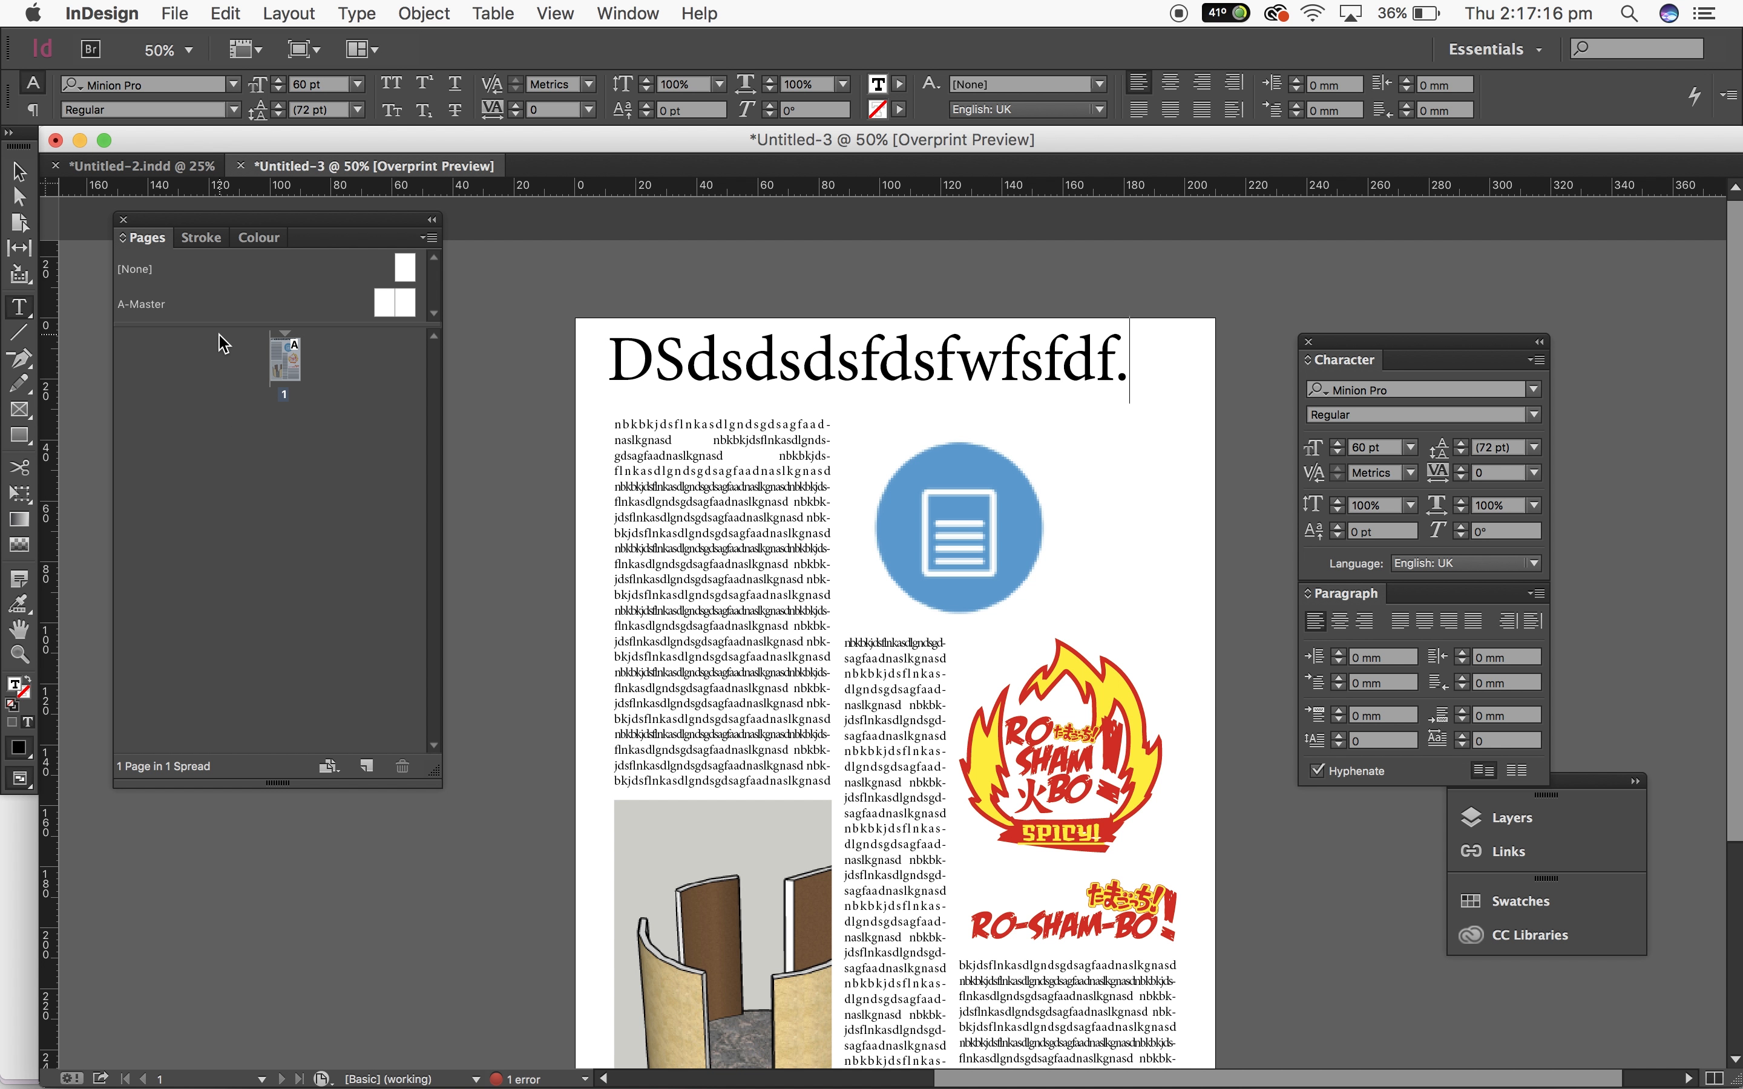
pyautogui.press('Escape')
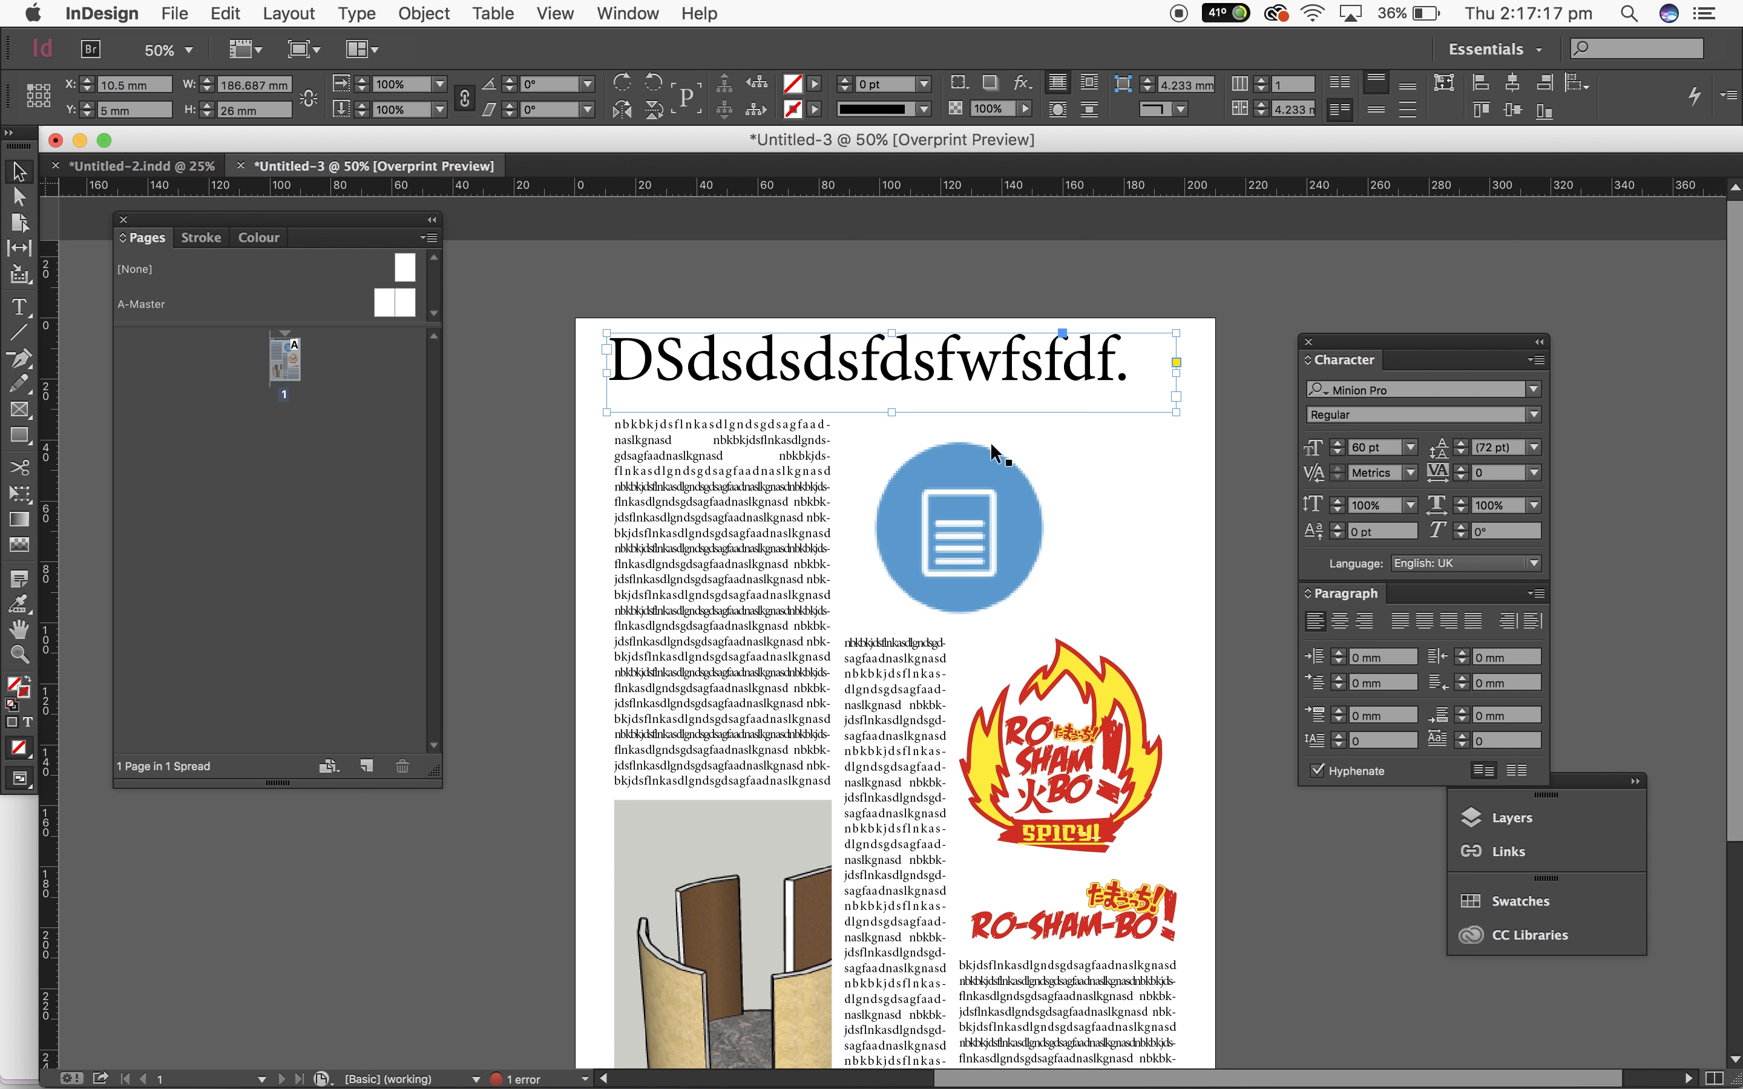
# Step: Turn off Overprint Preview and show the guides again
pyautogui.click(628, 13)
pyautogui.moveTo(542, 9)
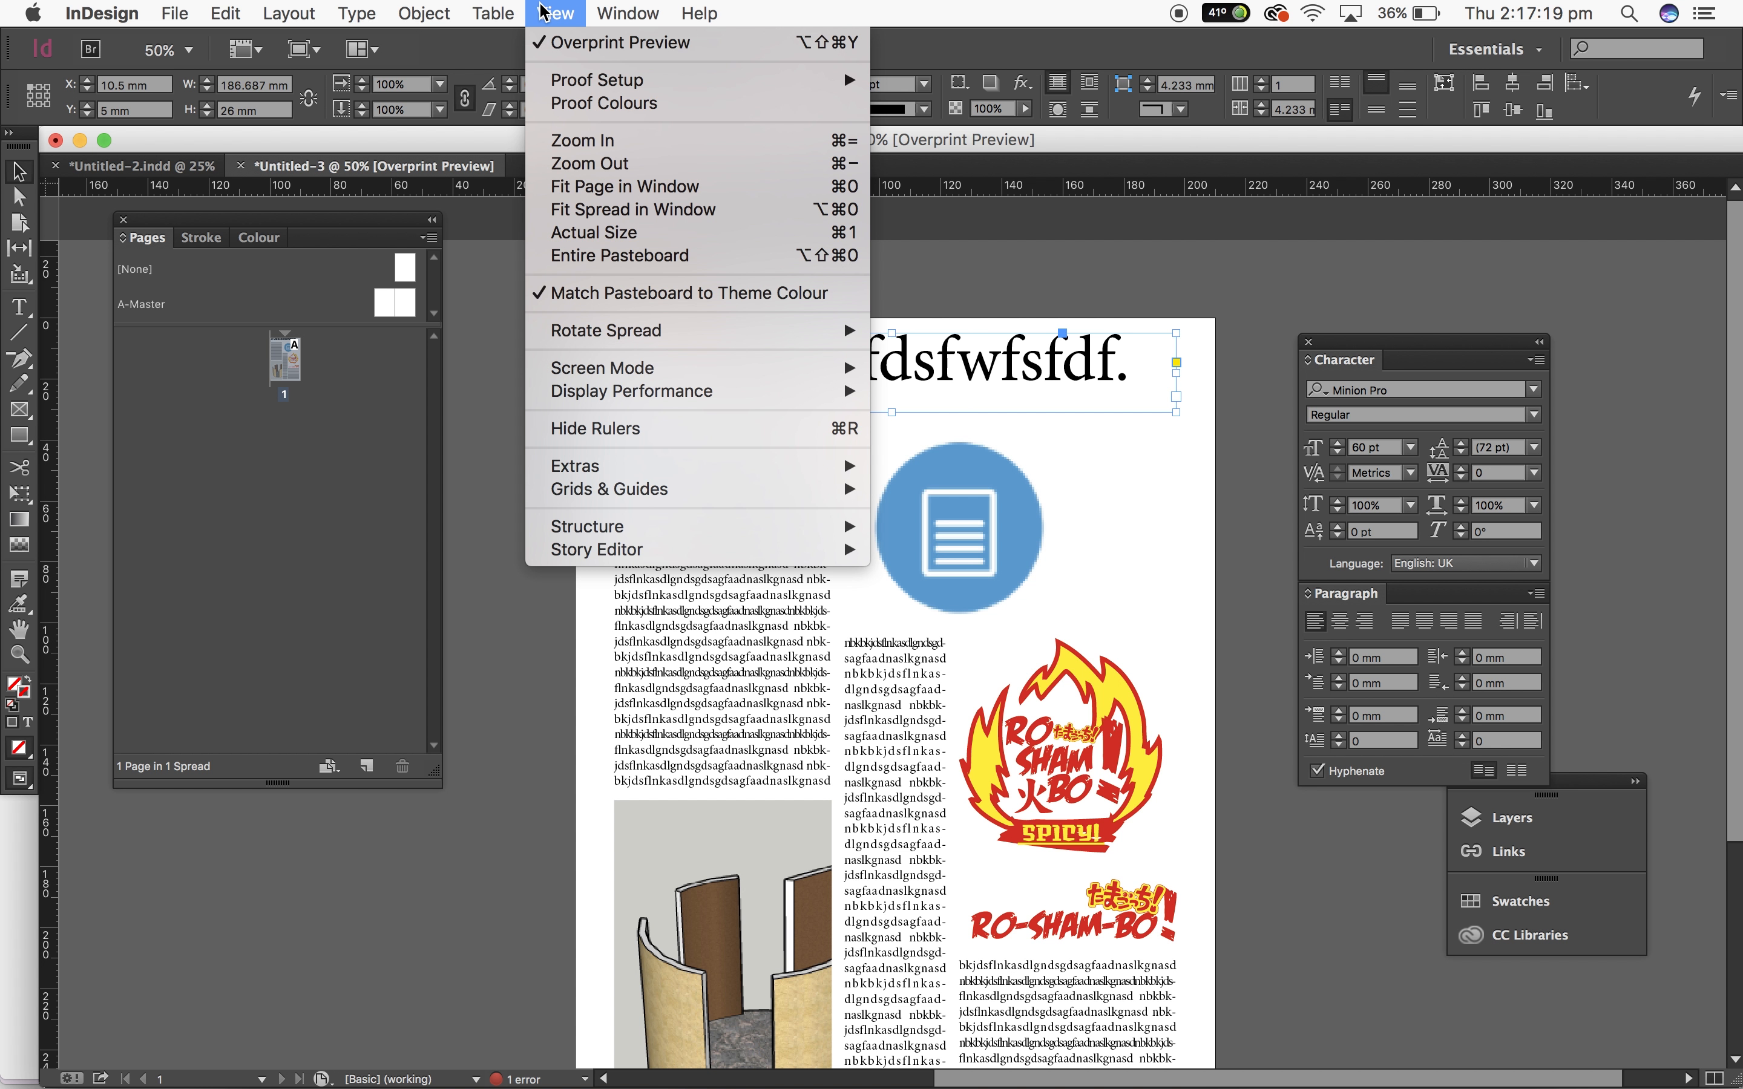
pyautogui.click(570, 45)
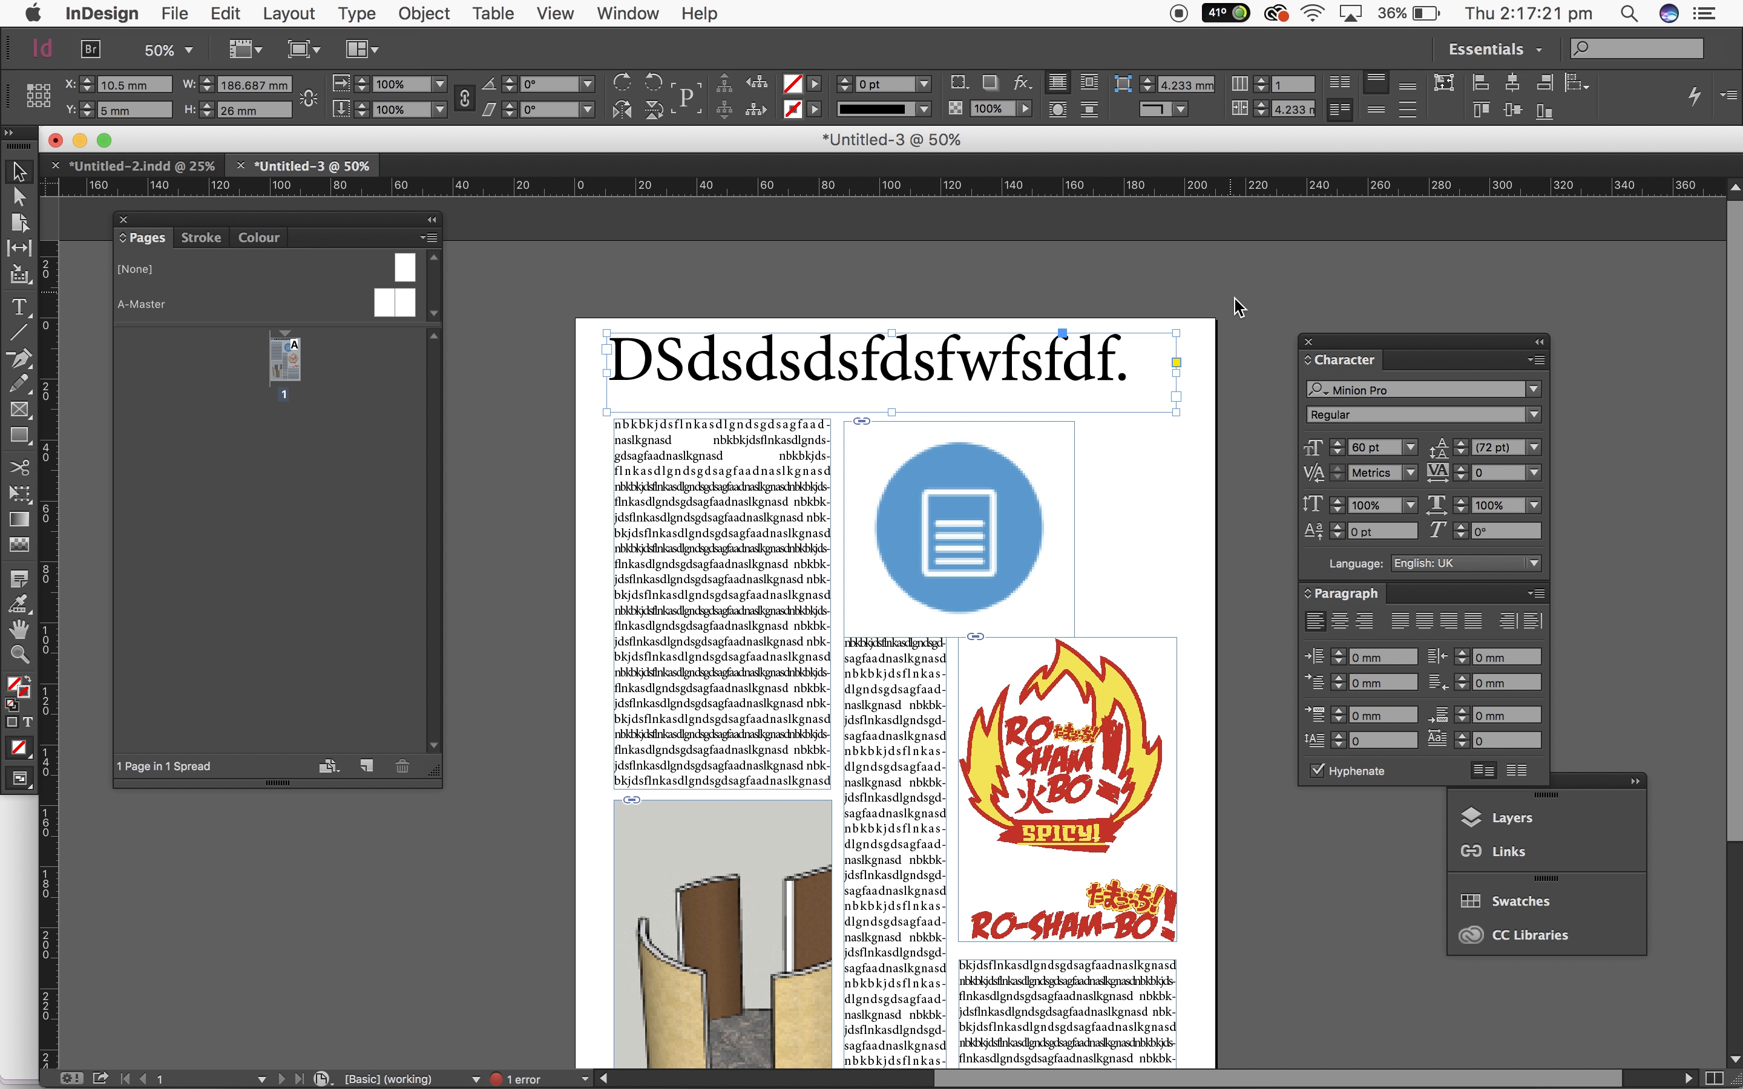
pyautogui.press('super+semicolon')
pyautogui.click(1254, 322)
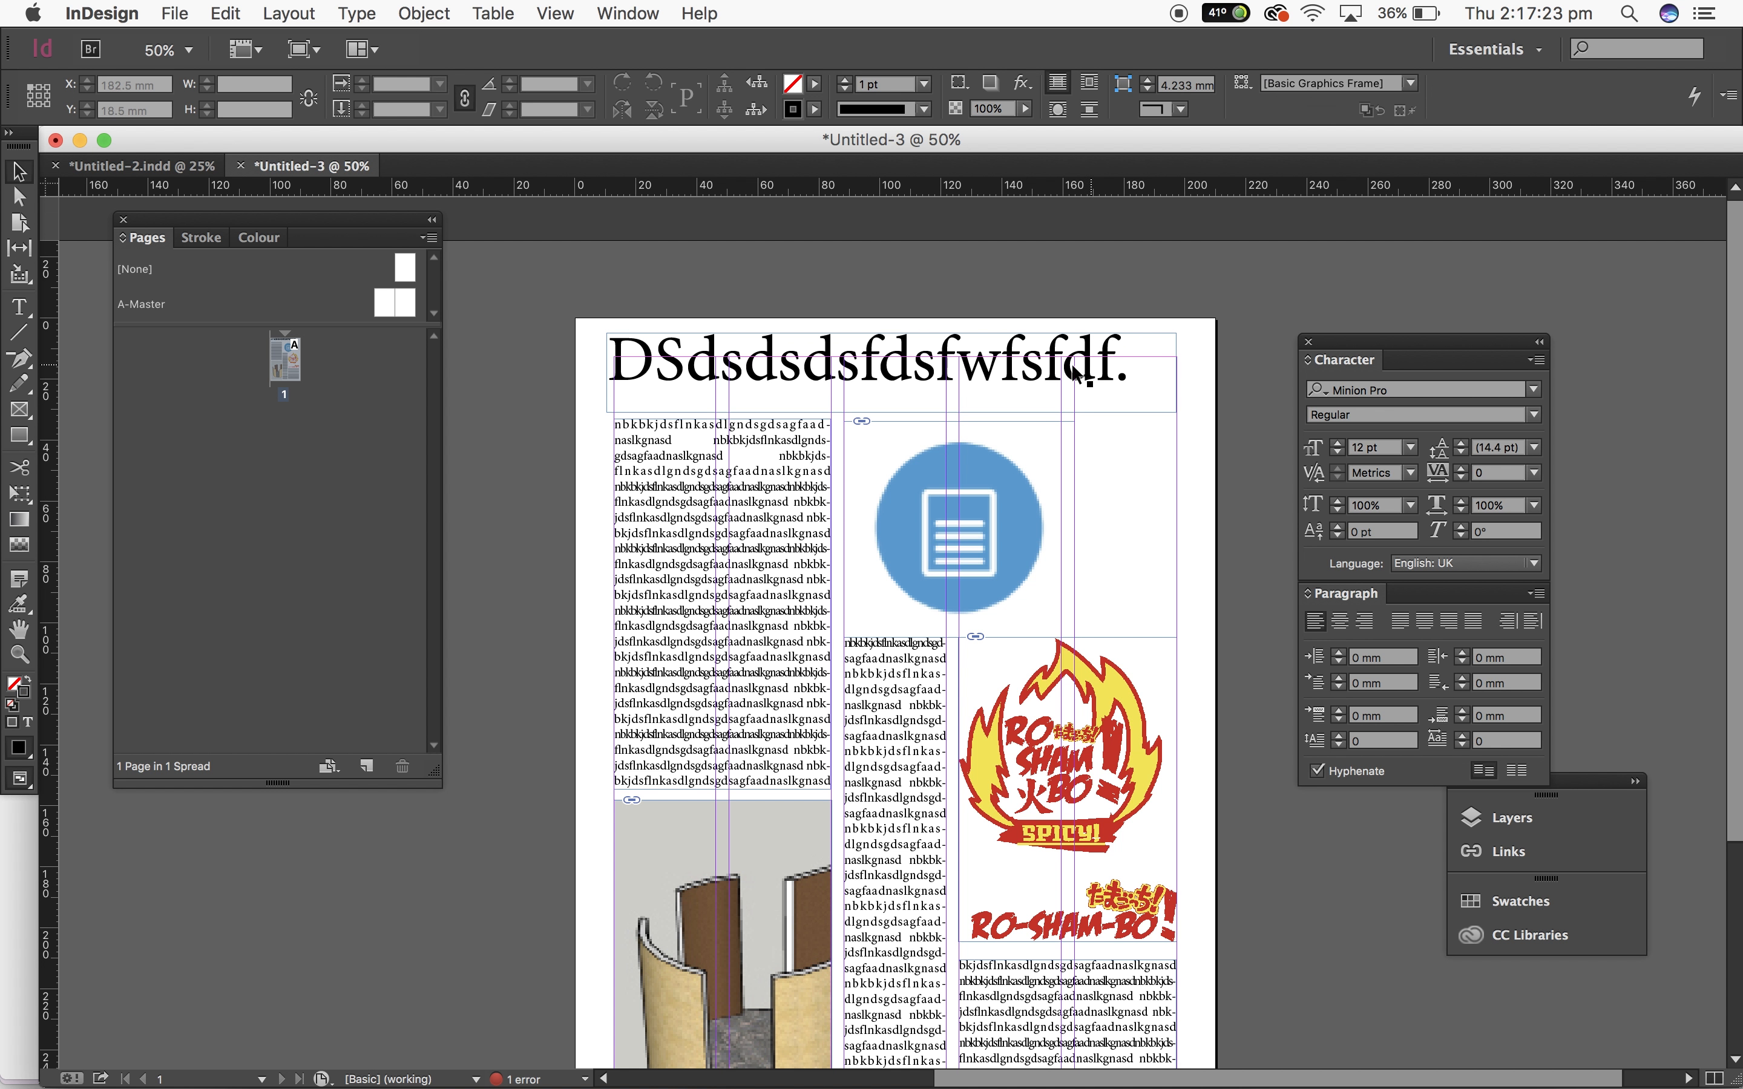
# Step: Nudge the headline frame down and lower the top edge of the first-column text frame beneath it
pyautogui.moveTo(849, 363); pyautogui.dragTo(857, 386)
pyautogui.click(758, 436)
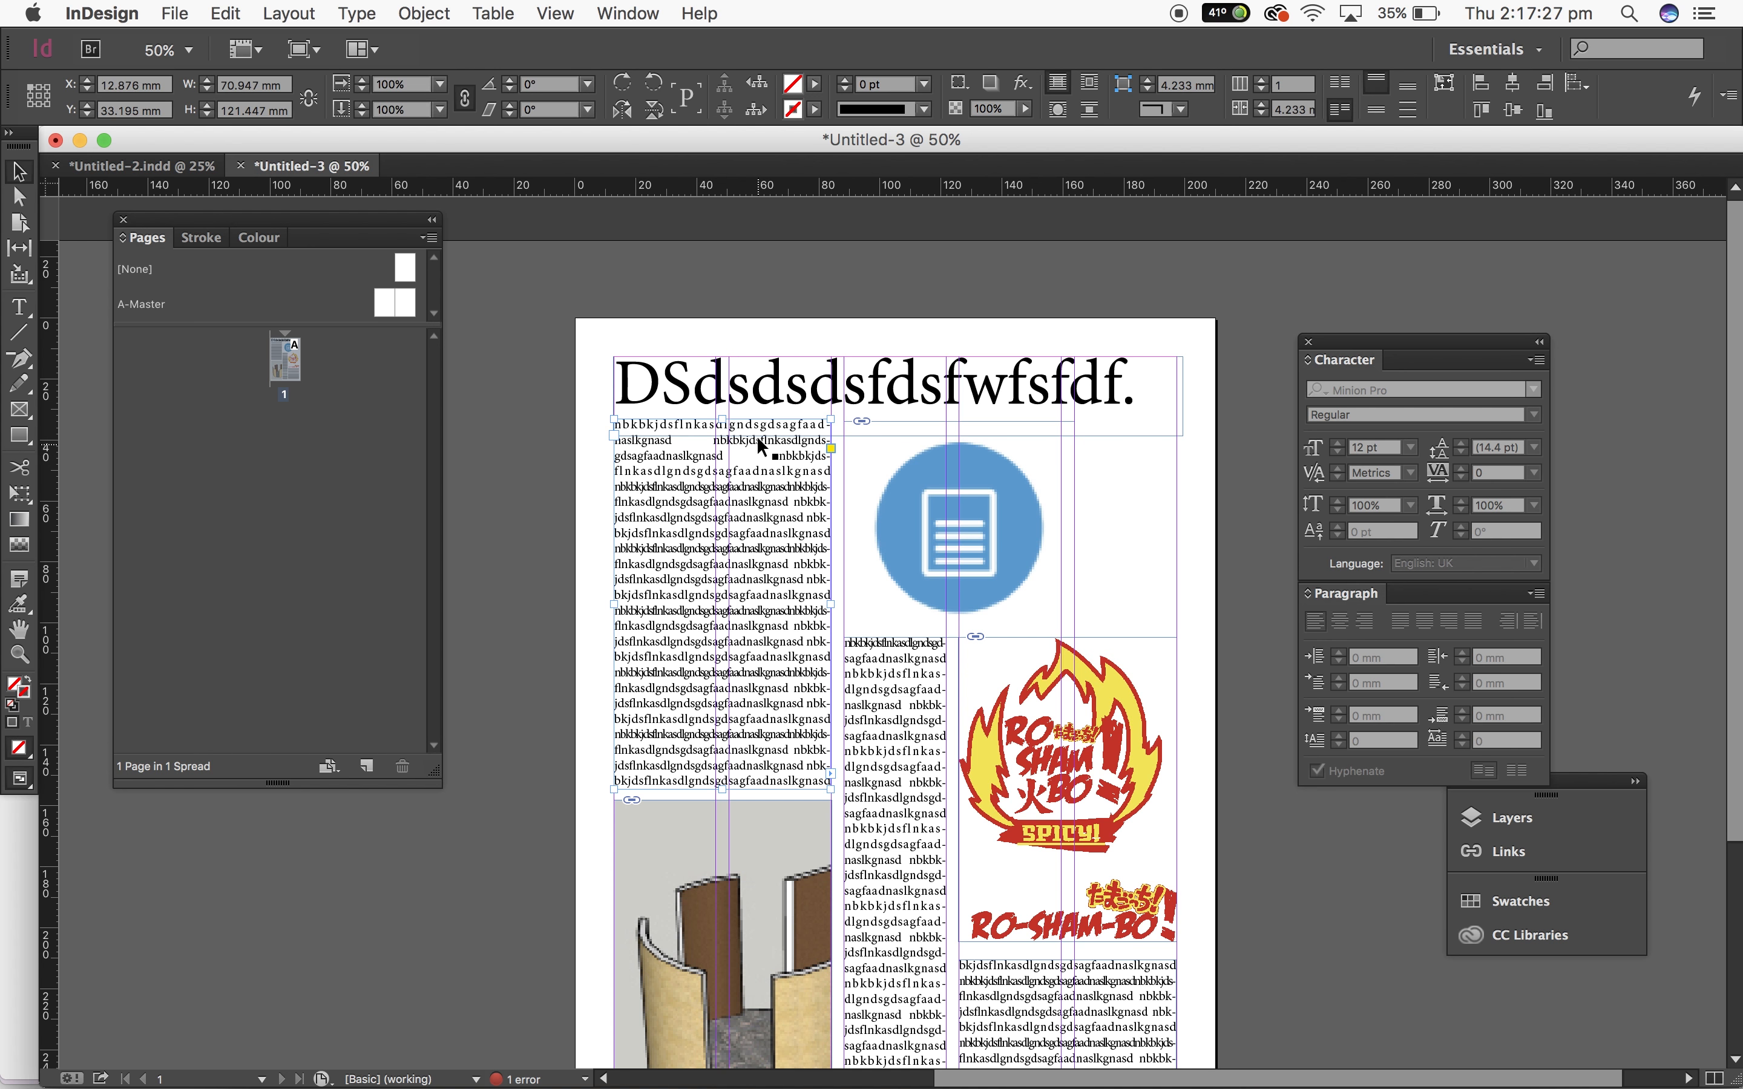
pyautogui.moveTo(725, 414); pyautogui.dragTo(723, 447)
pyautogui.click(533, 488)
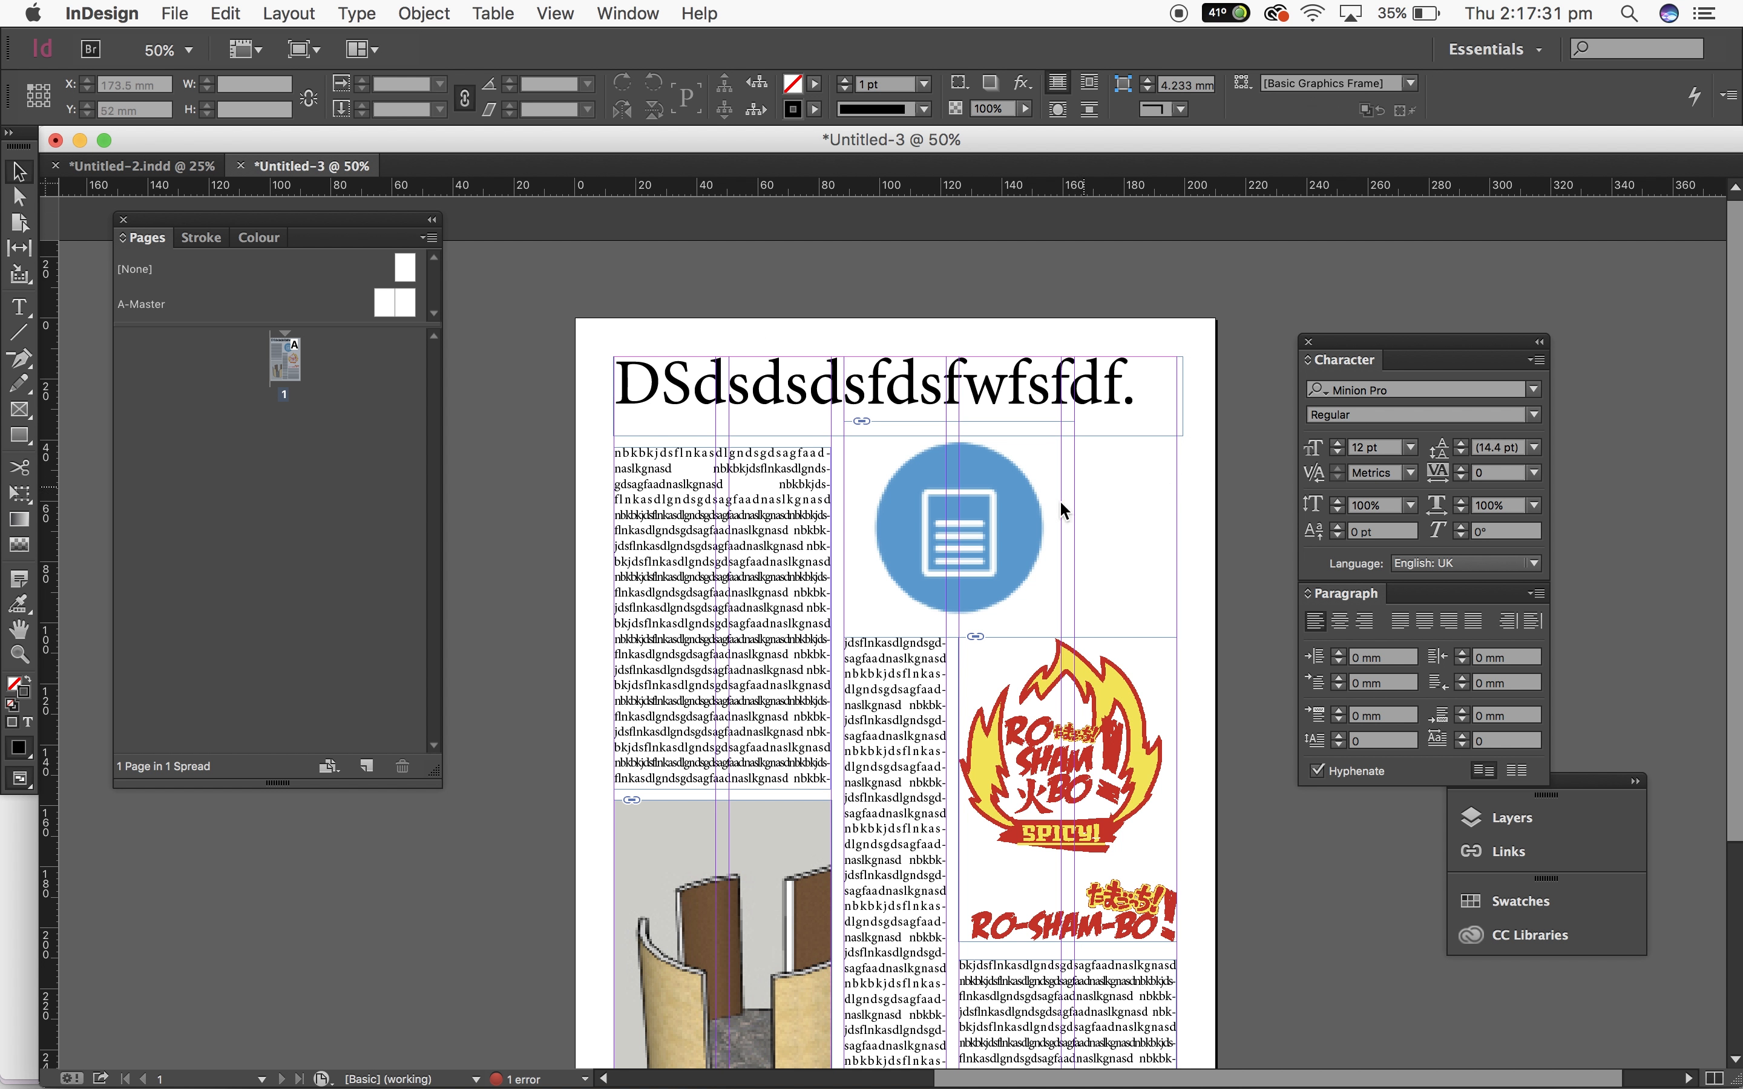
# Step: Lower the top edge of the blue icon's frame to line up with the body text
pyautogui.click(991, 446)
pyautogui.moveTo(957, 423); pyautogui.dragTo(957, 436)
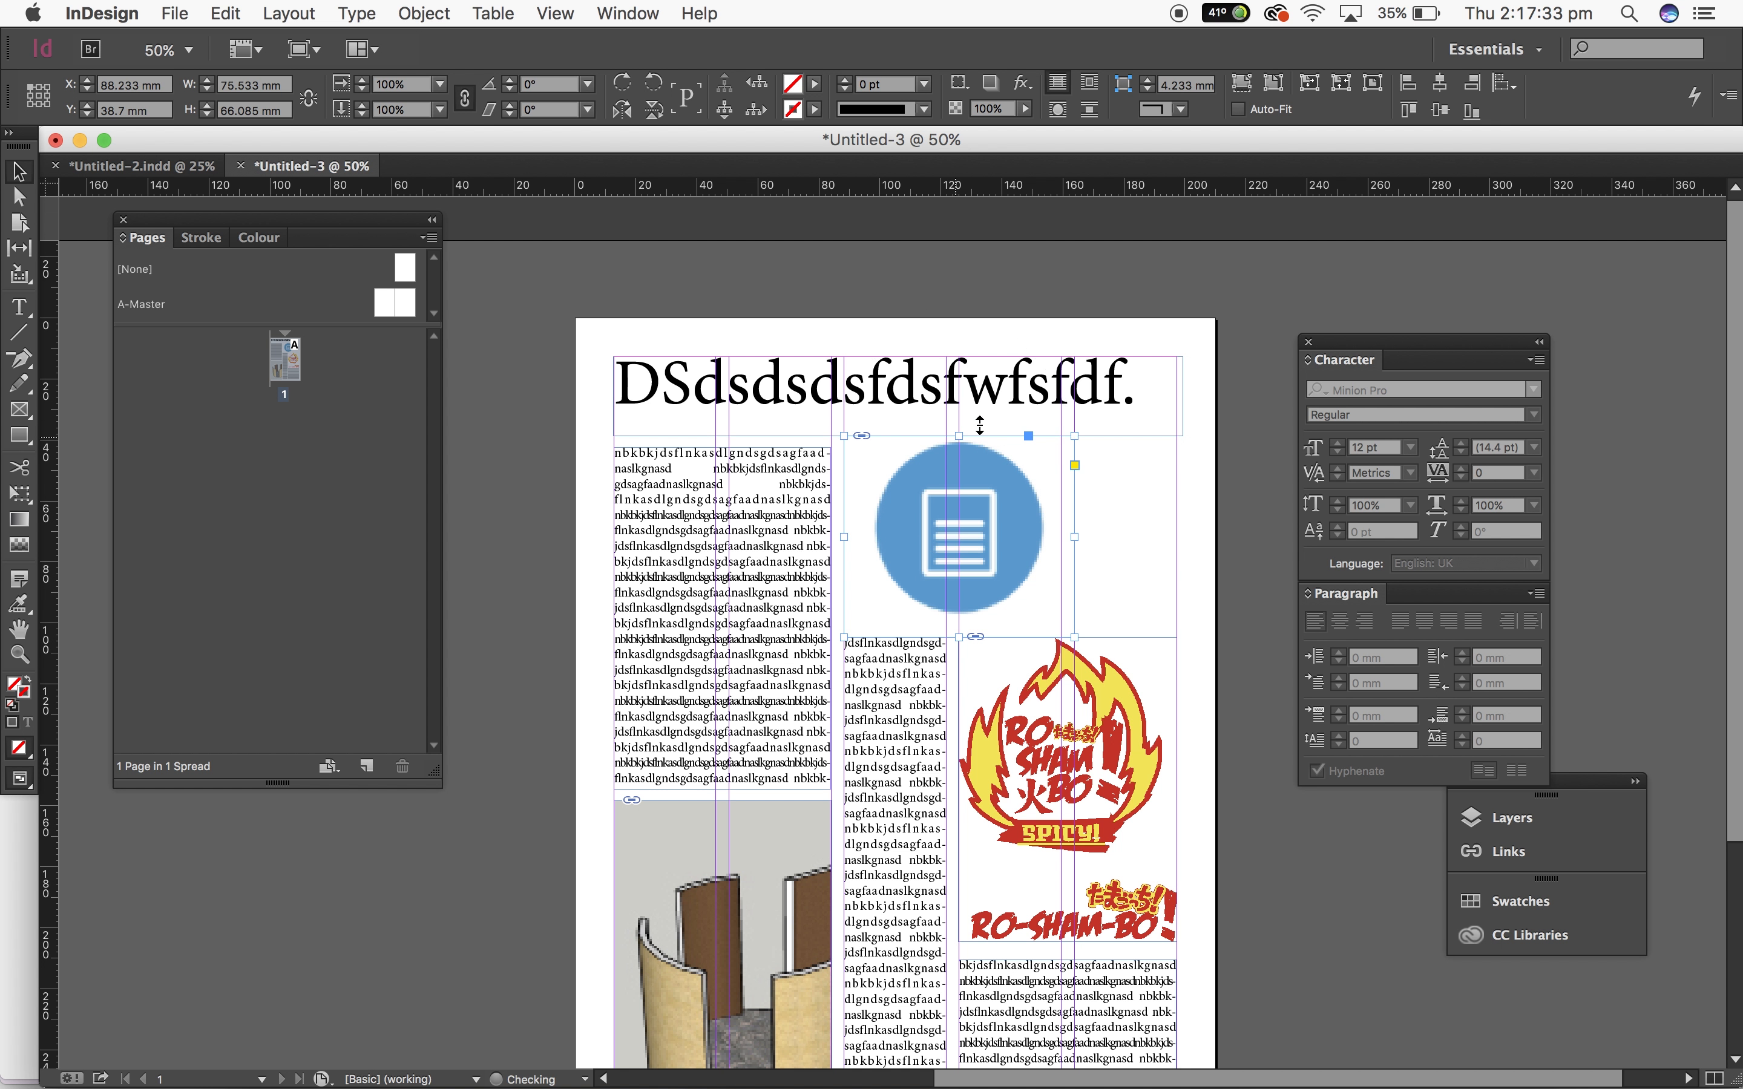
pyautogui.click(1221, 461)
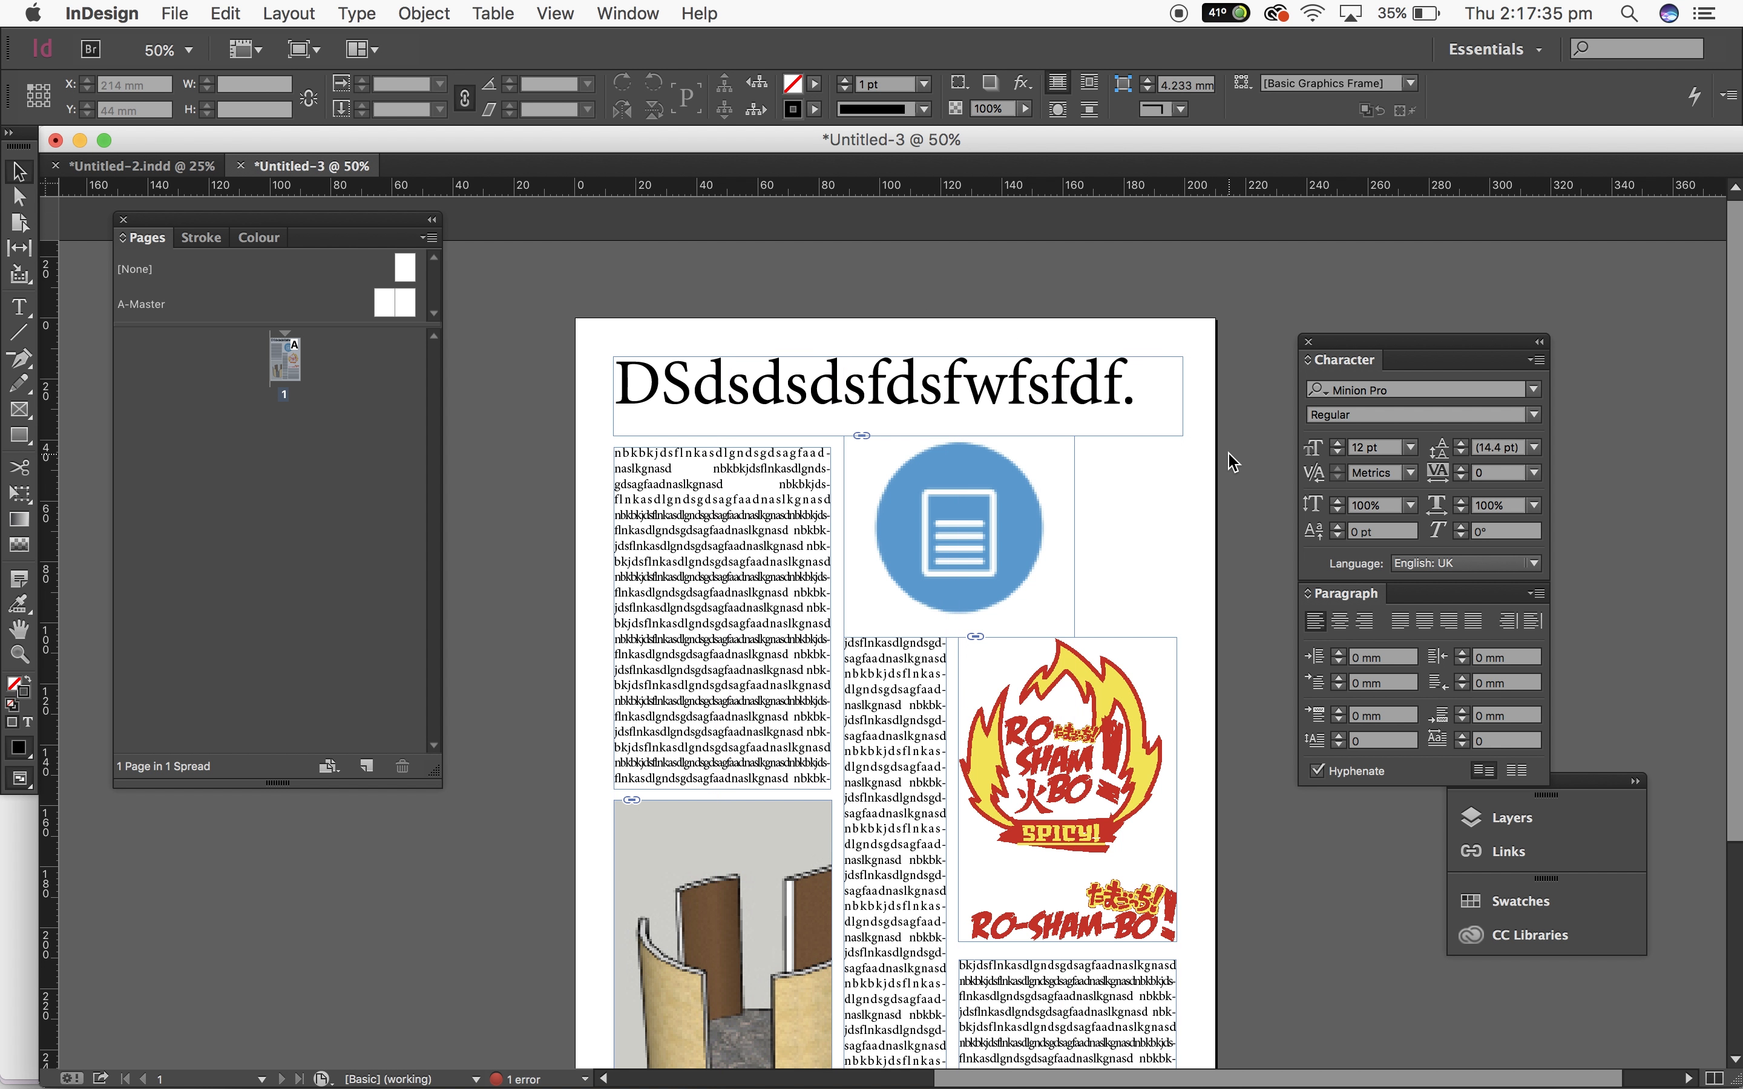
pyautogui.scroll(-5, 1227, 446)
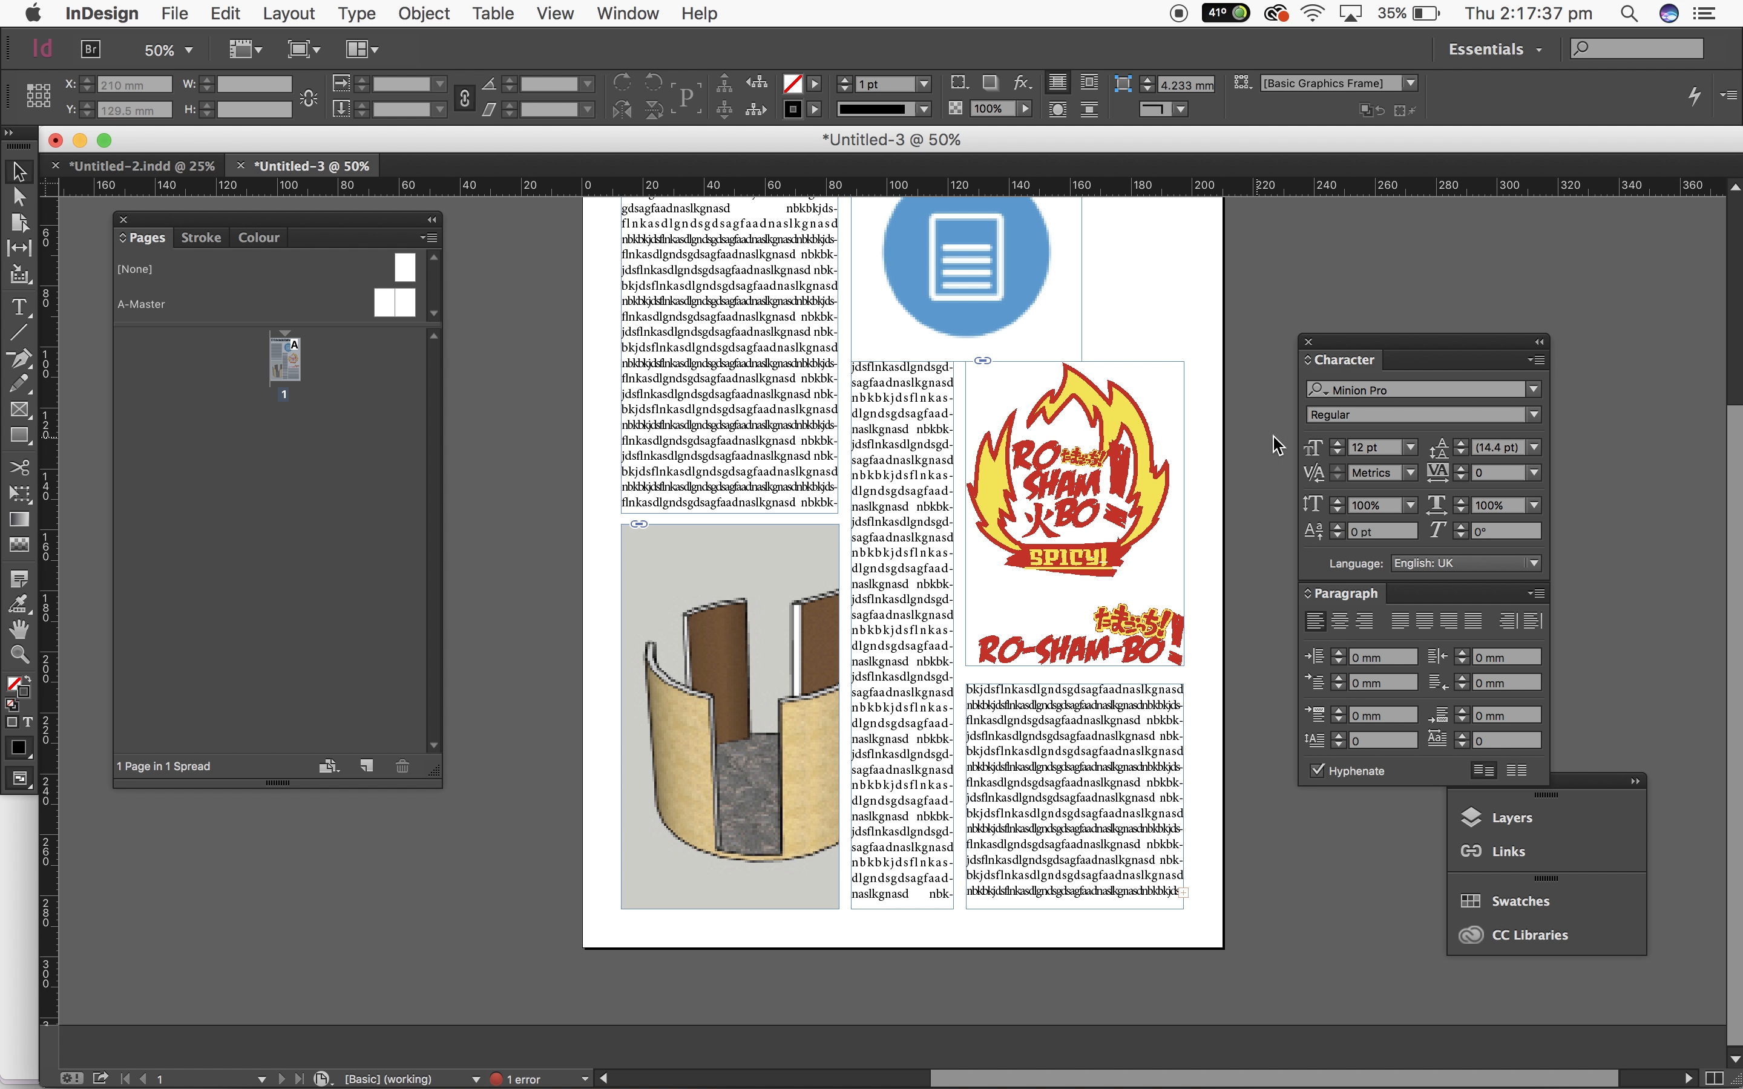
pyautogui.scroll(5, 1209, 513)
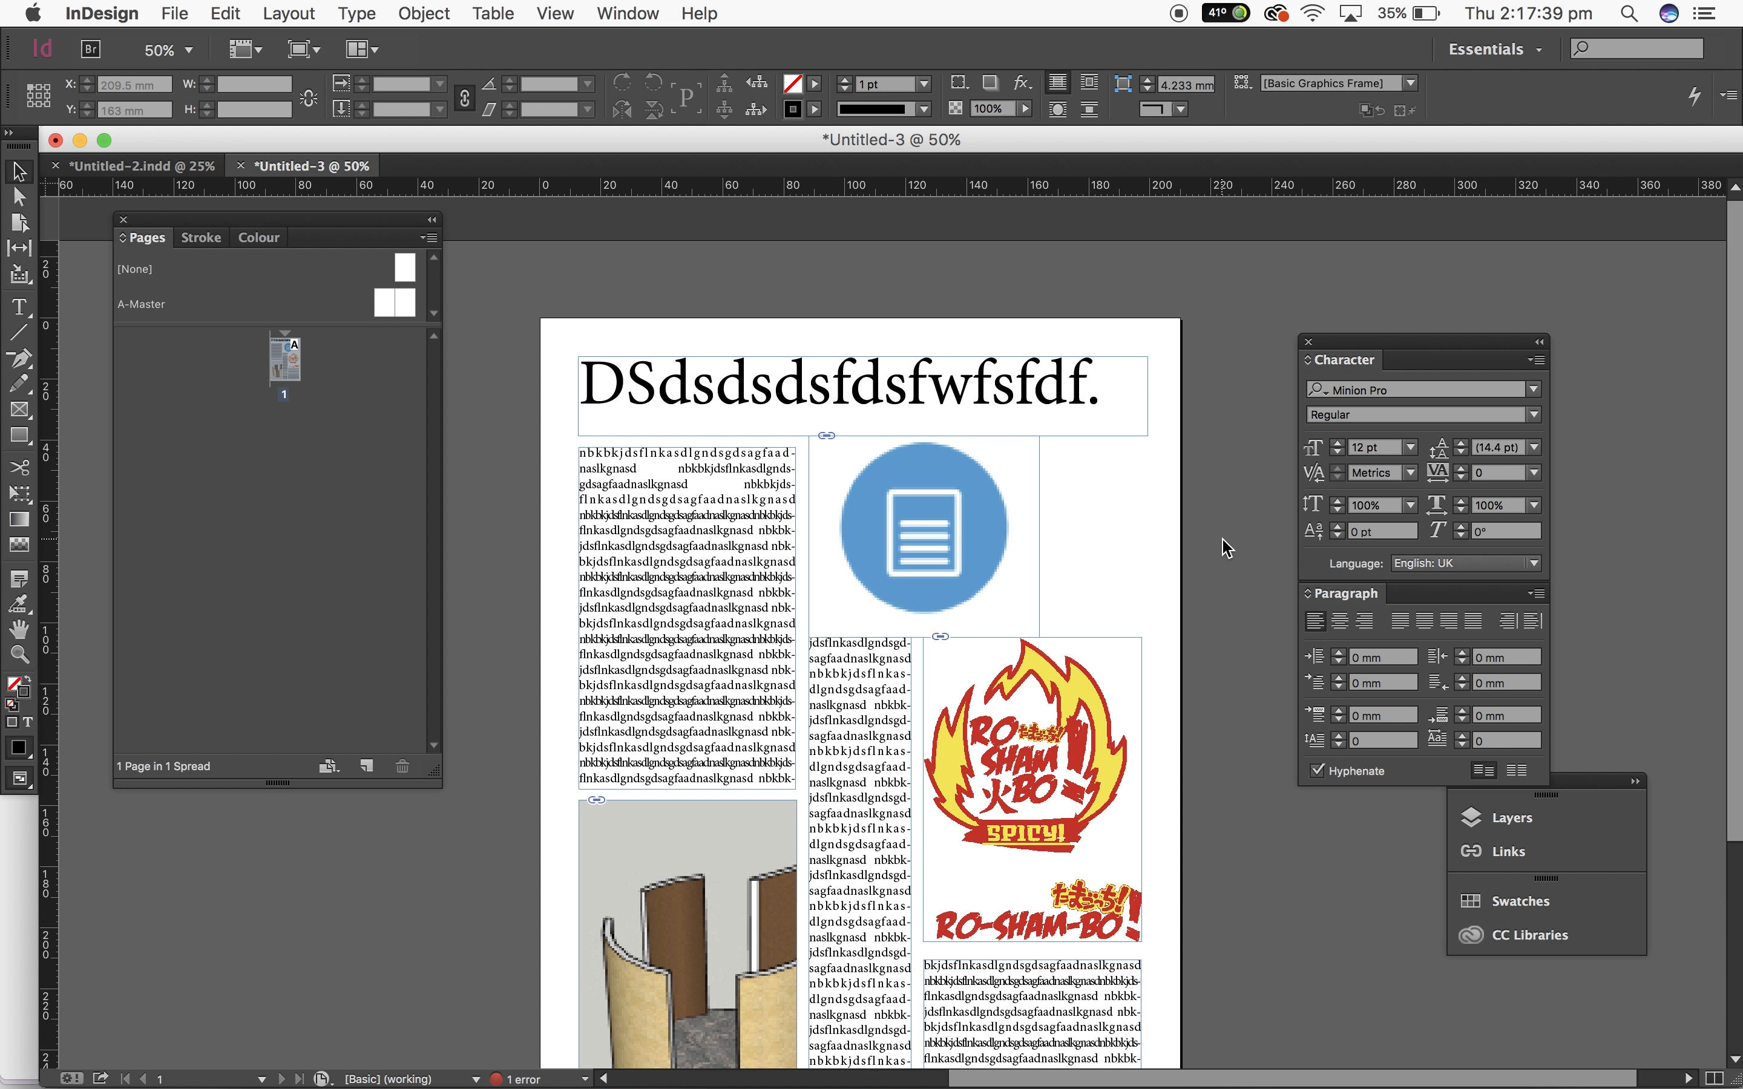
pyautogui.scroll(-2, 1226, 549)
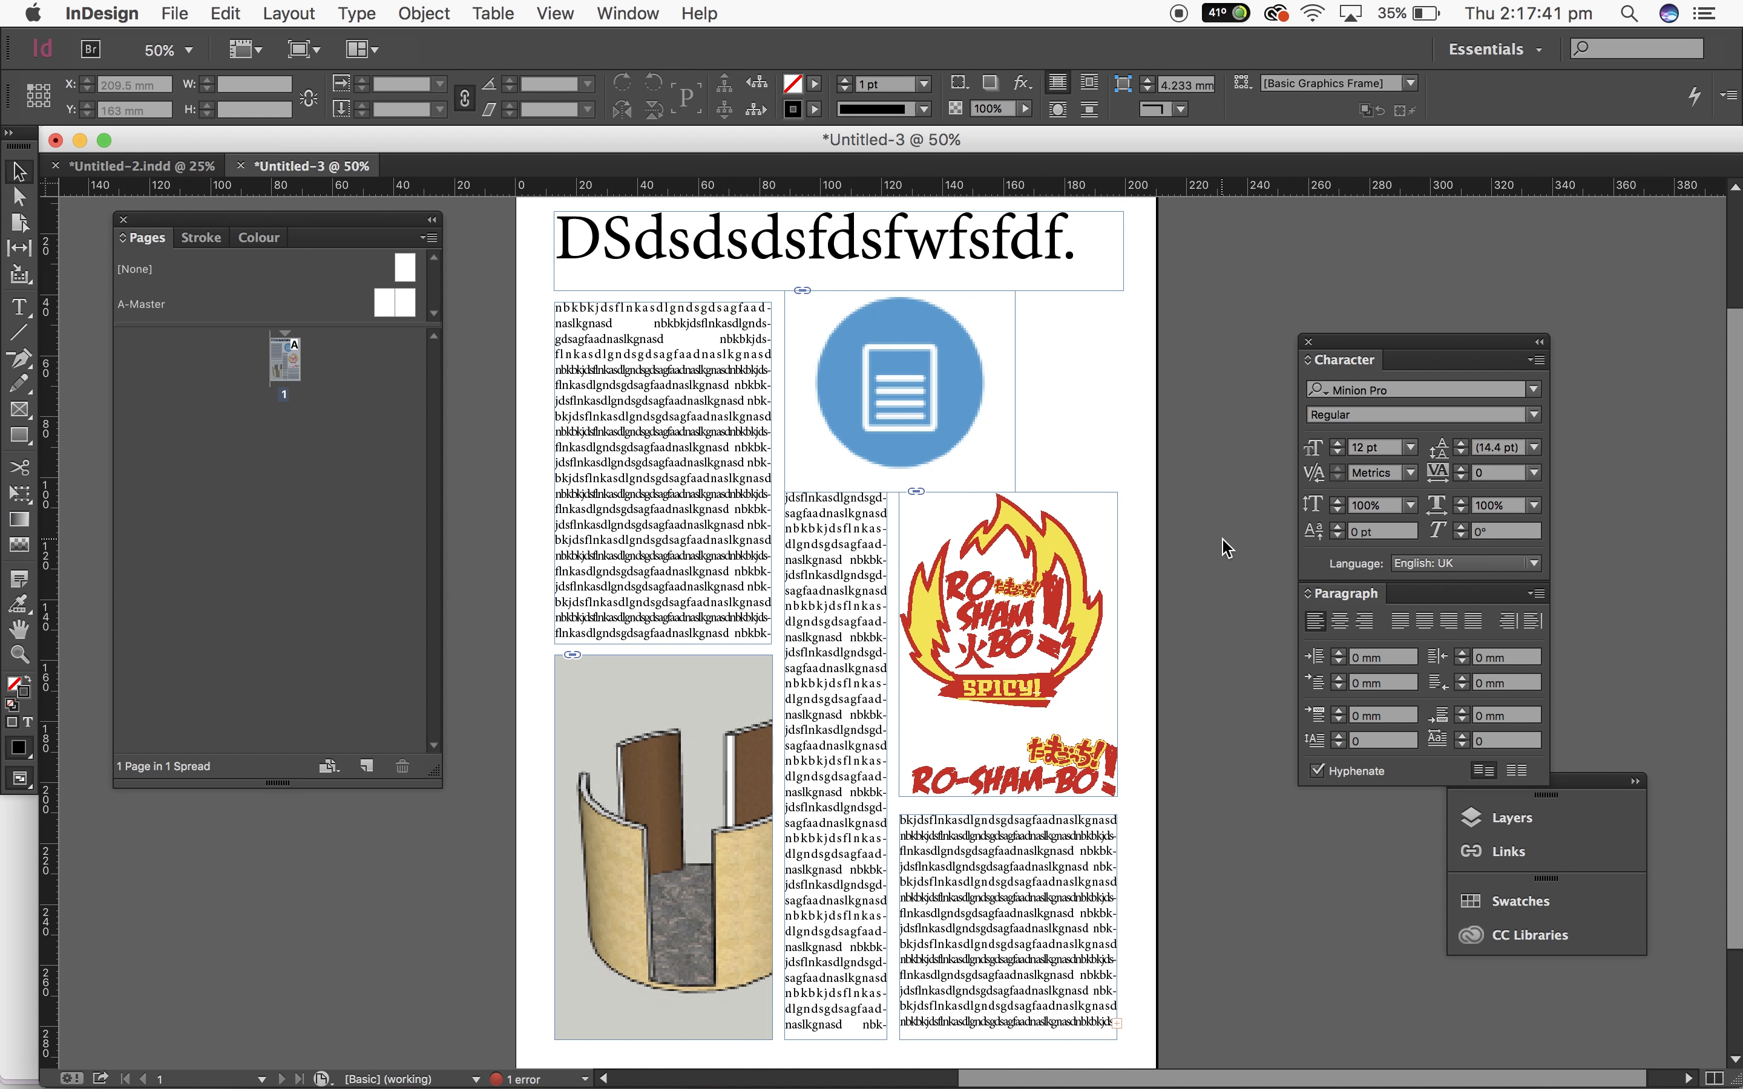
# Step: Duplicate the page spread twice in the Pages panel to add pages 2 and 3
pyautogui.rightClick(285, 366)
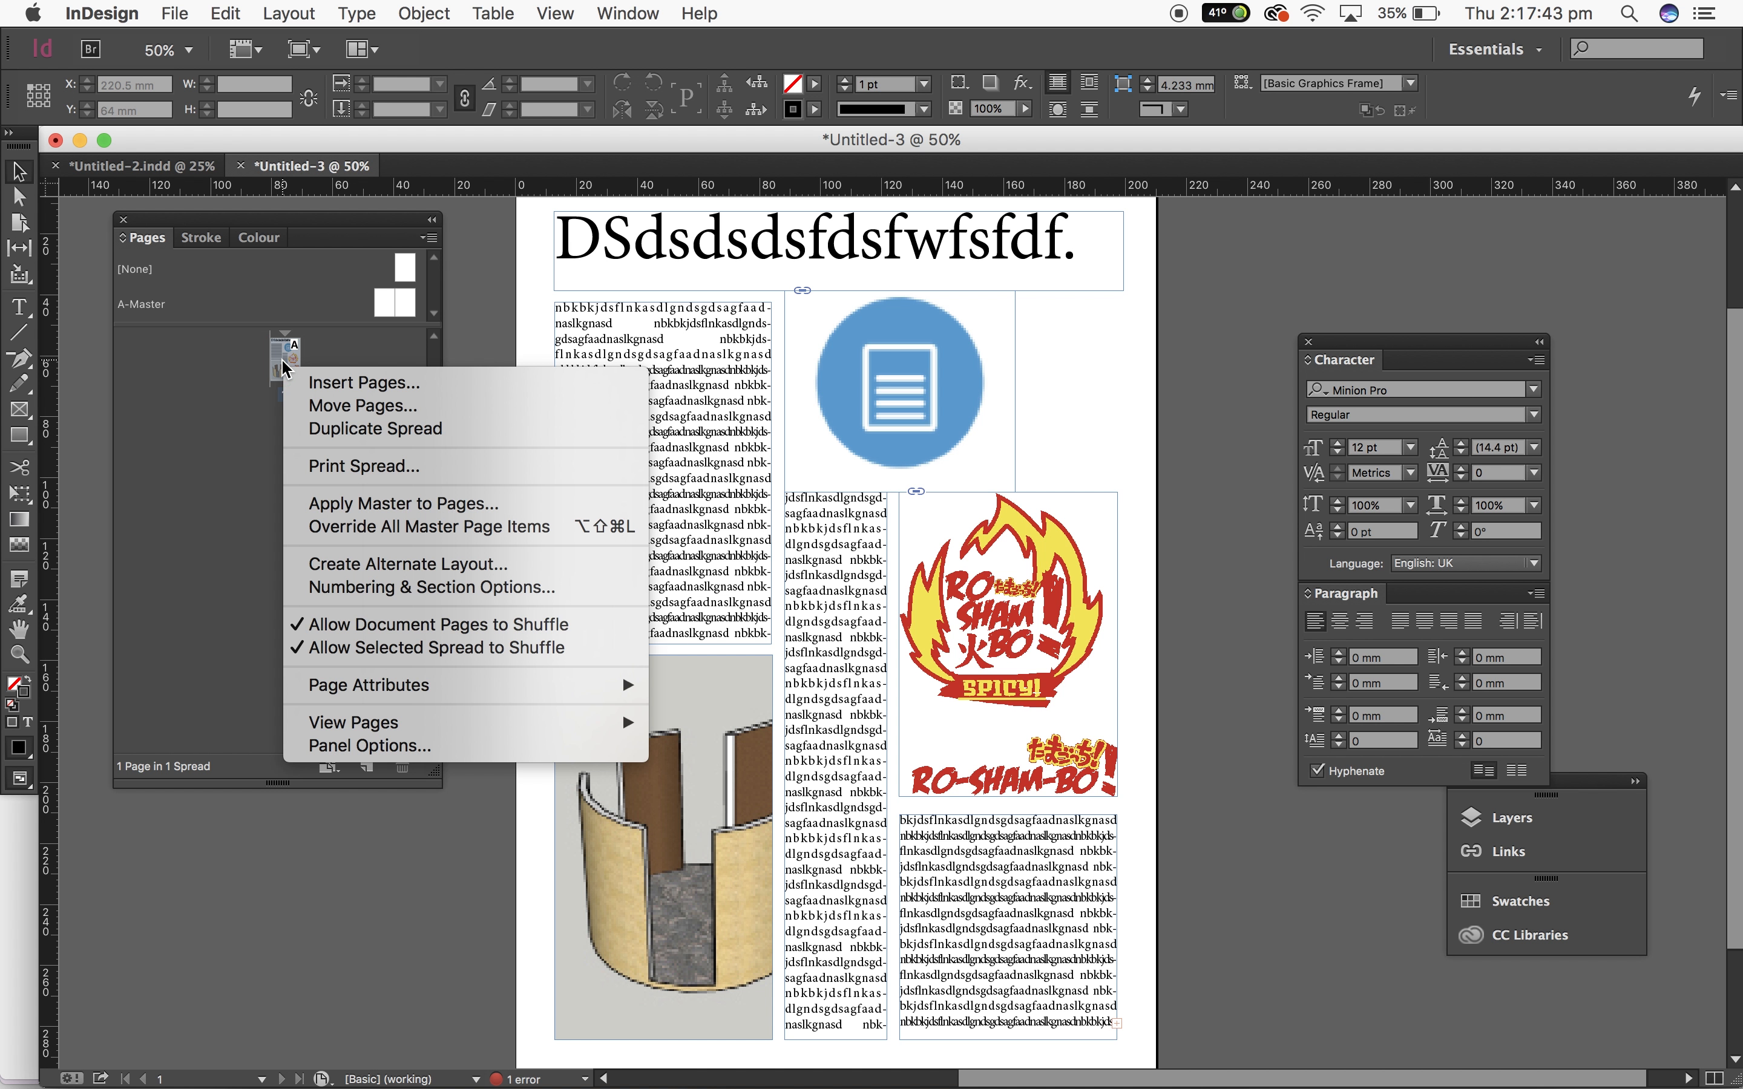
pyautogui.click(373, 429)
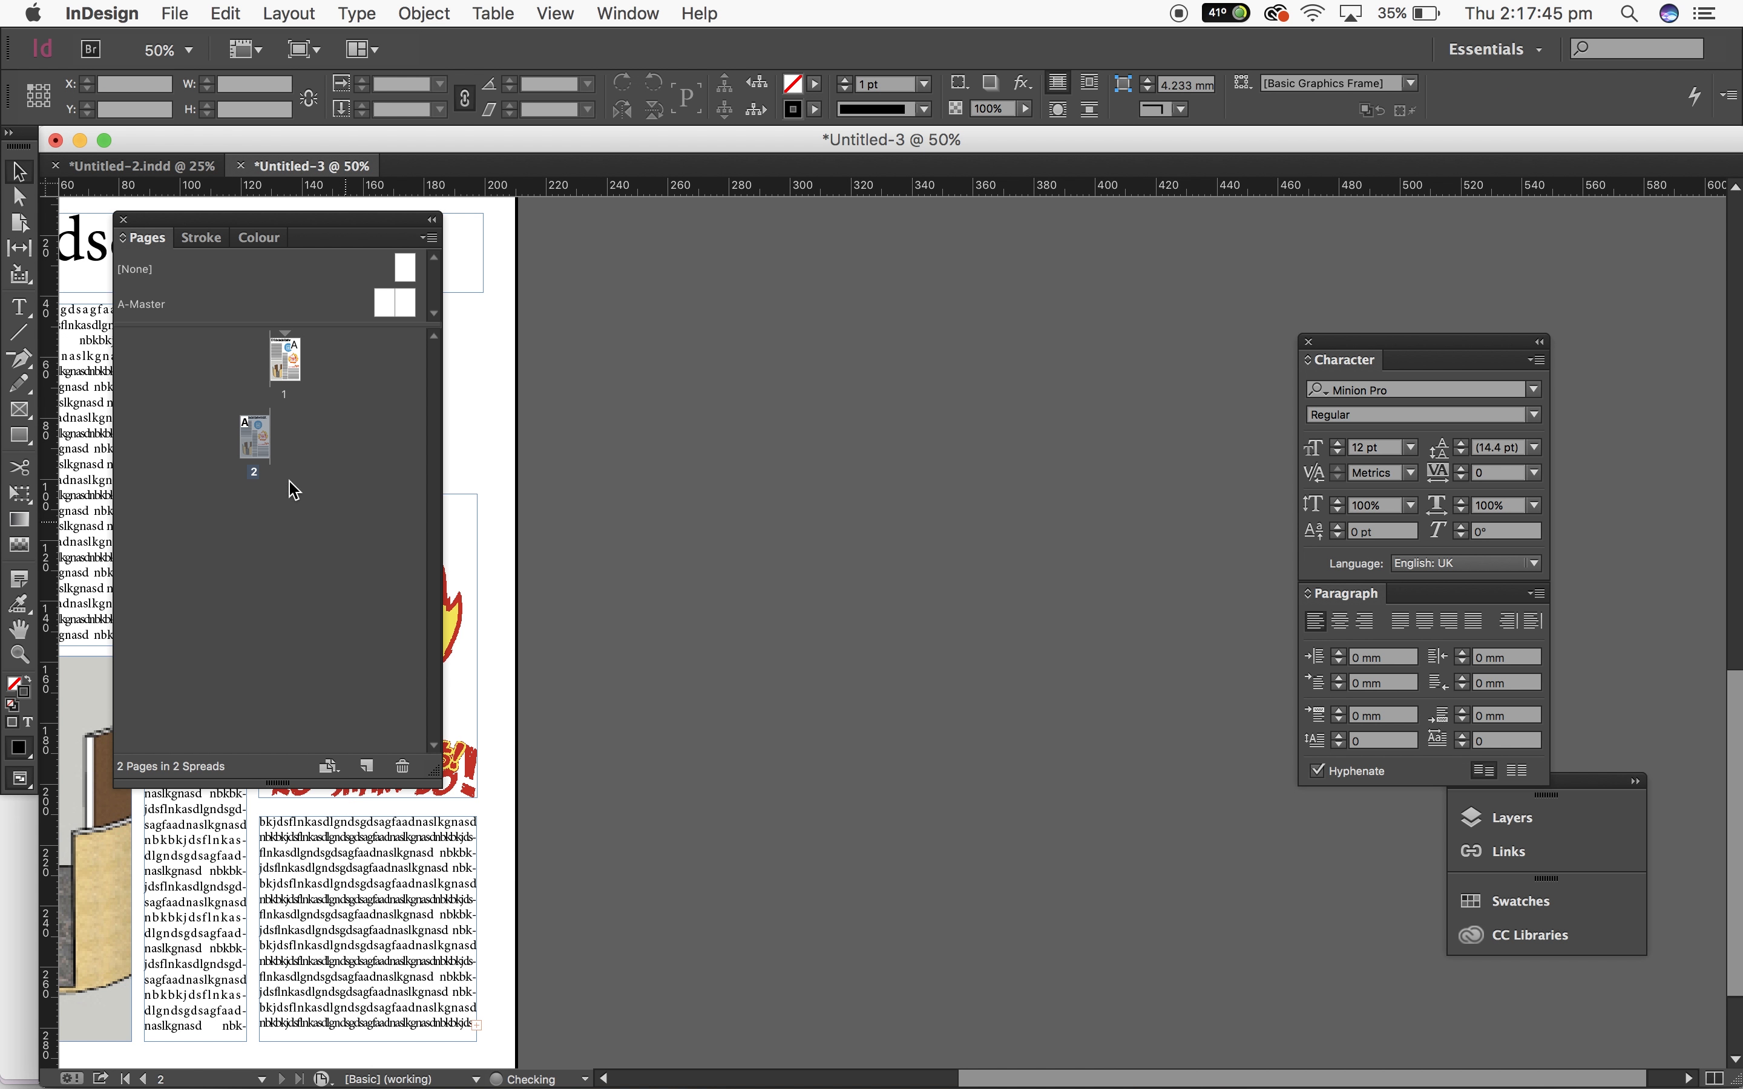
pyautogui.rightClick(254, 441)
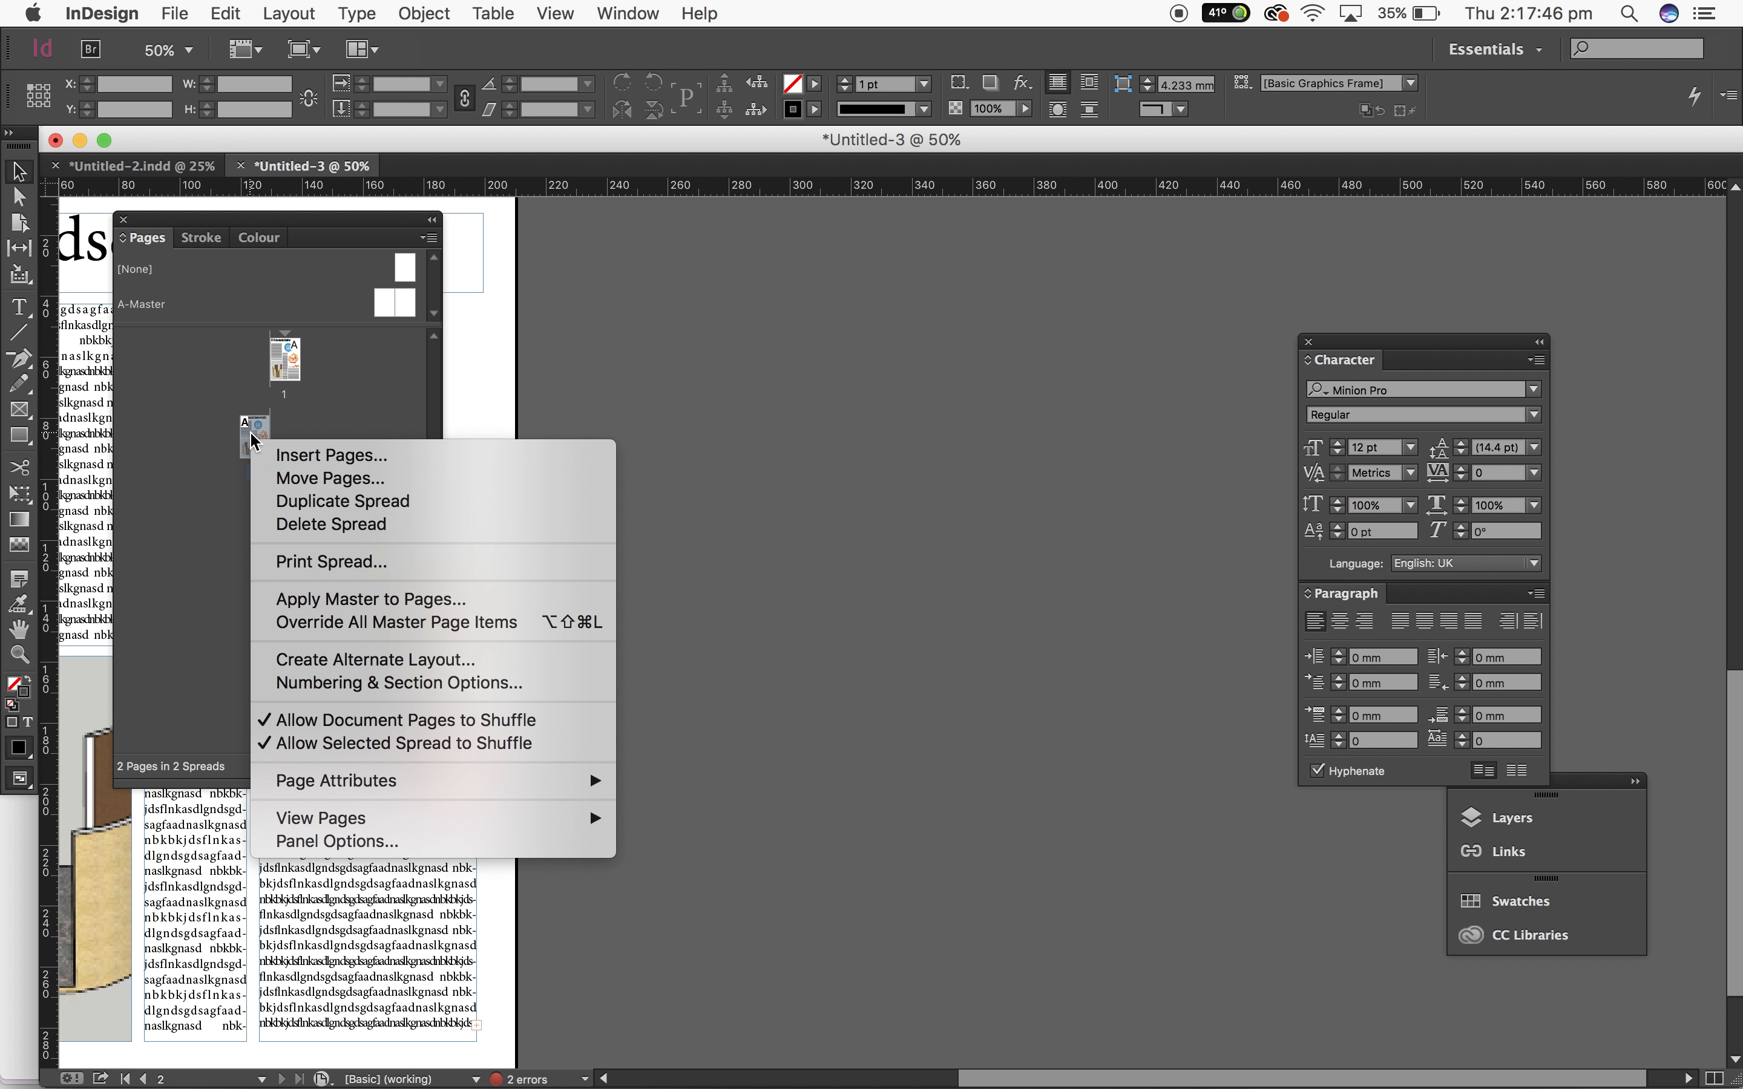
pyautogui.click(367, 508)
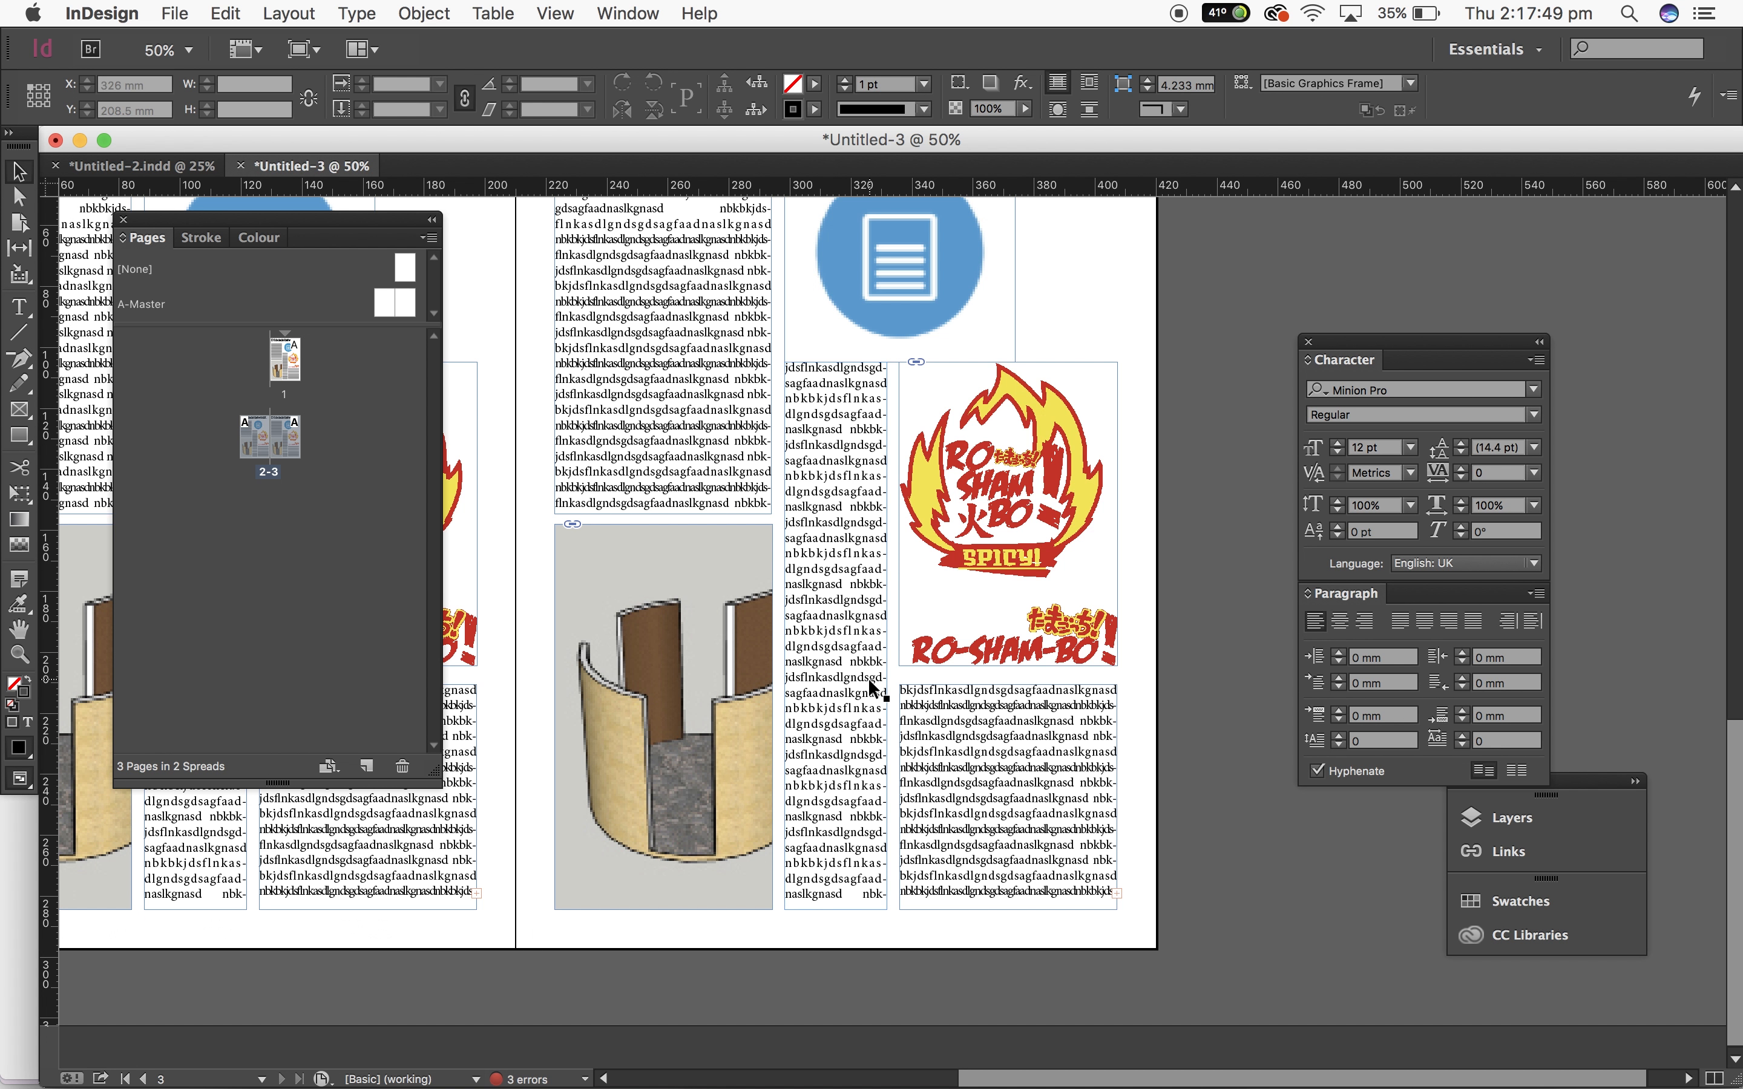
# Step: Select all the threaded body text on page 2 and delete it
pyautogui.scroll(5, 870, 679)
pyautogui.hscroll(-6, 869, 674)
pyautogui.scroll(-10, 869, 673)
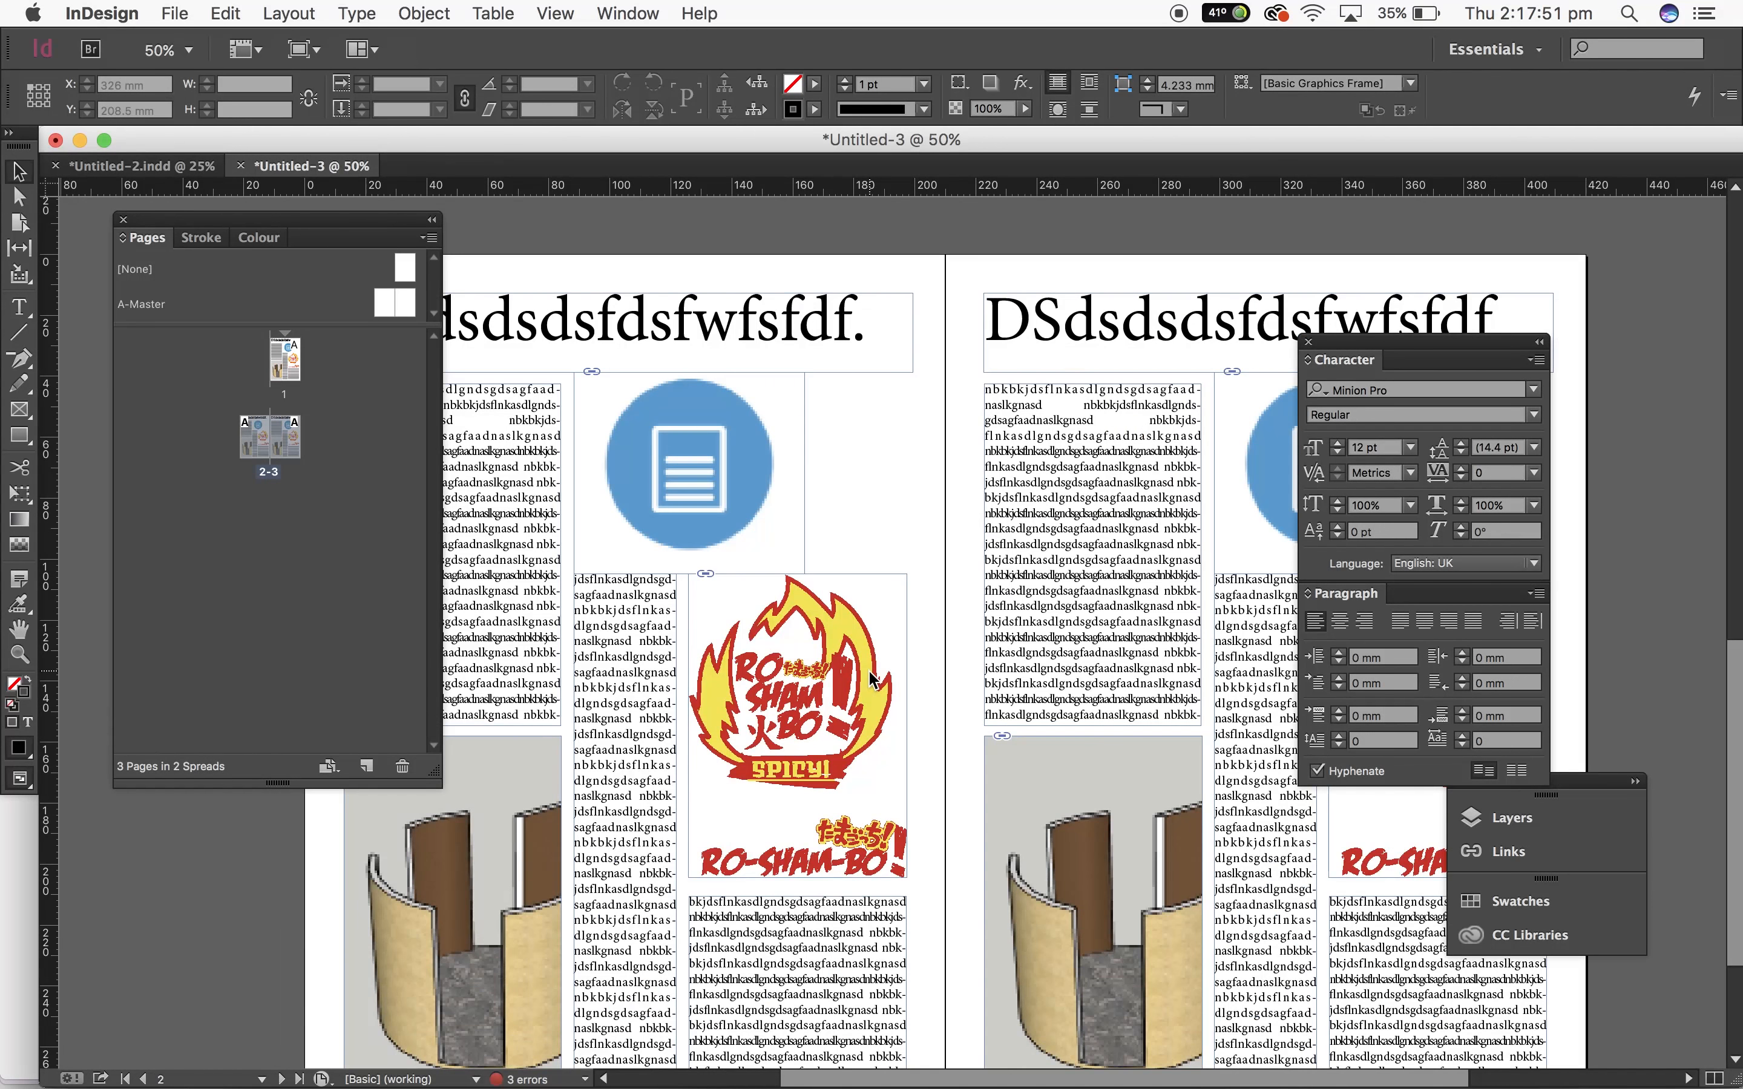
pyautogui.hscroll(-4, 872, 680)
pyautogui.scroll(1, 871, 680)
pyautogui.doubleClick(617, 473)
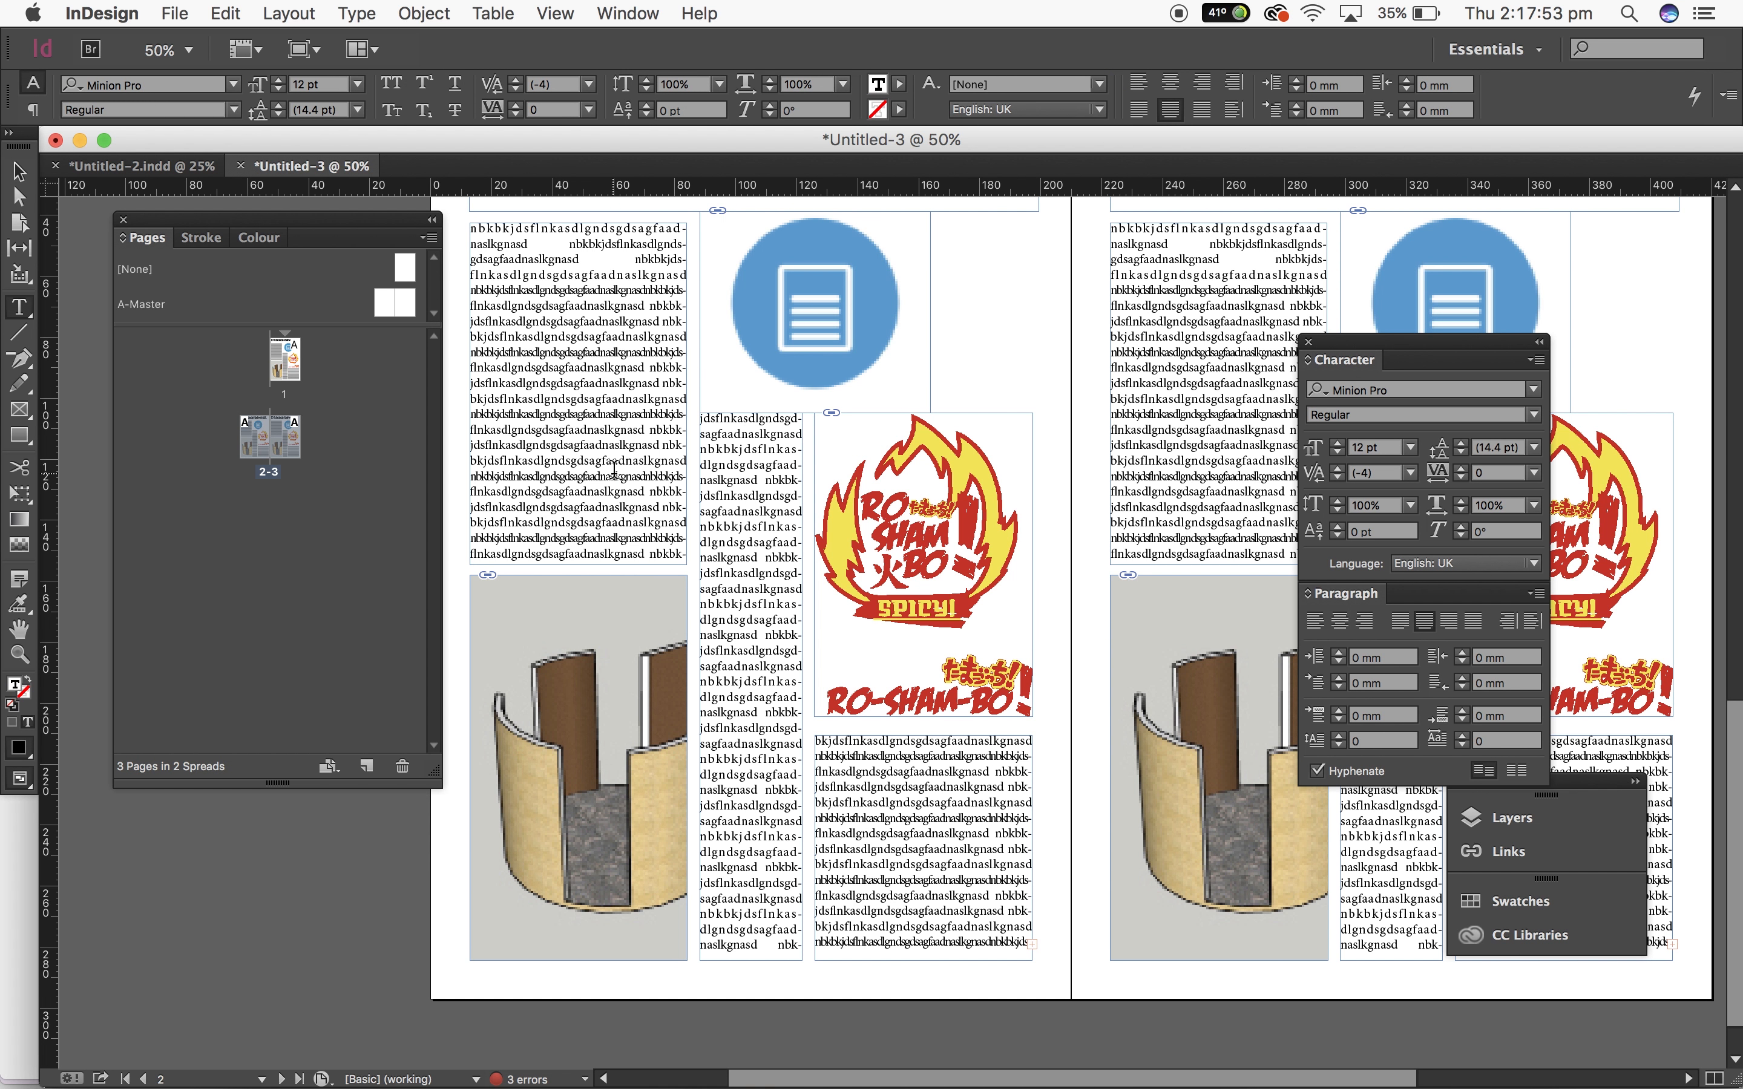
pyautogui.press('super+a')
pyautogui.press('BackSpace')
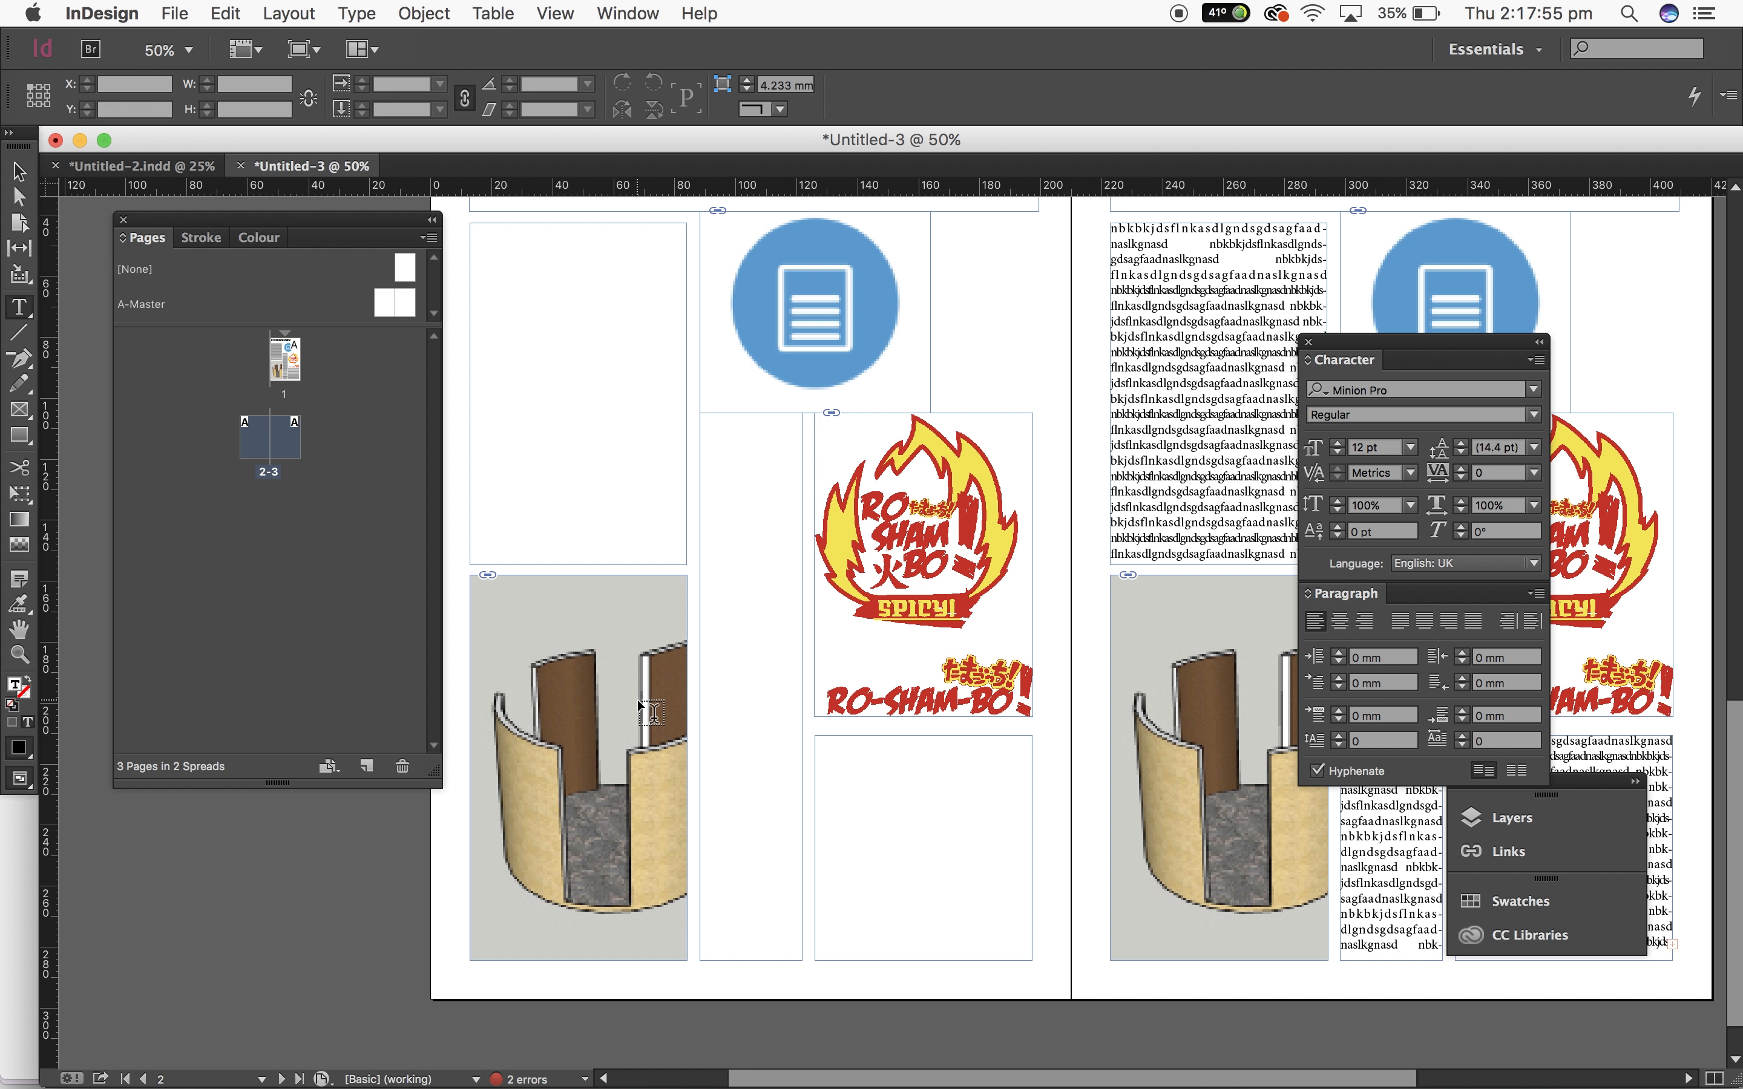
# Step: Delete the sofa image from its frame on page 2, leaving the empty frame
pyautogui.click(18, 172)
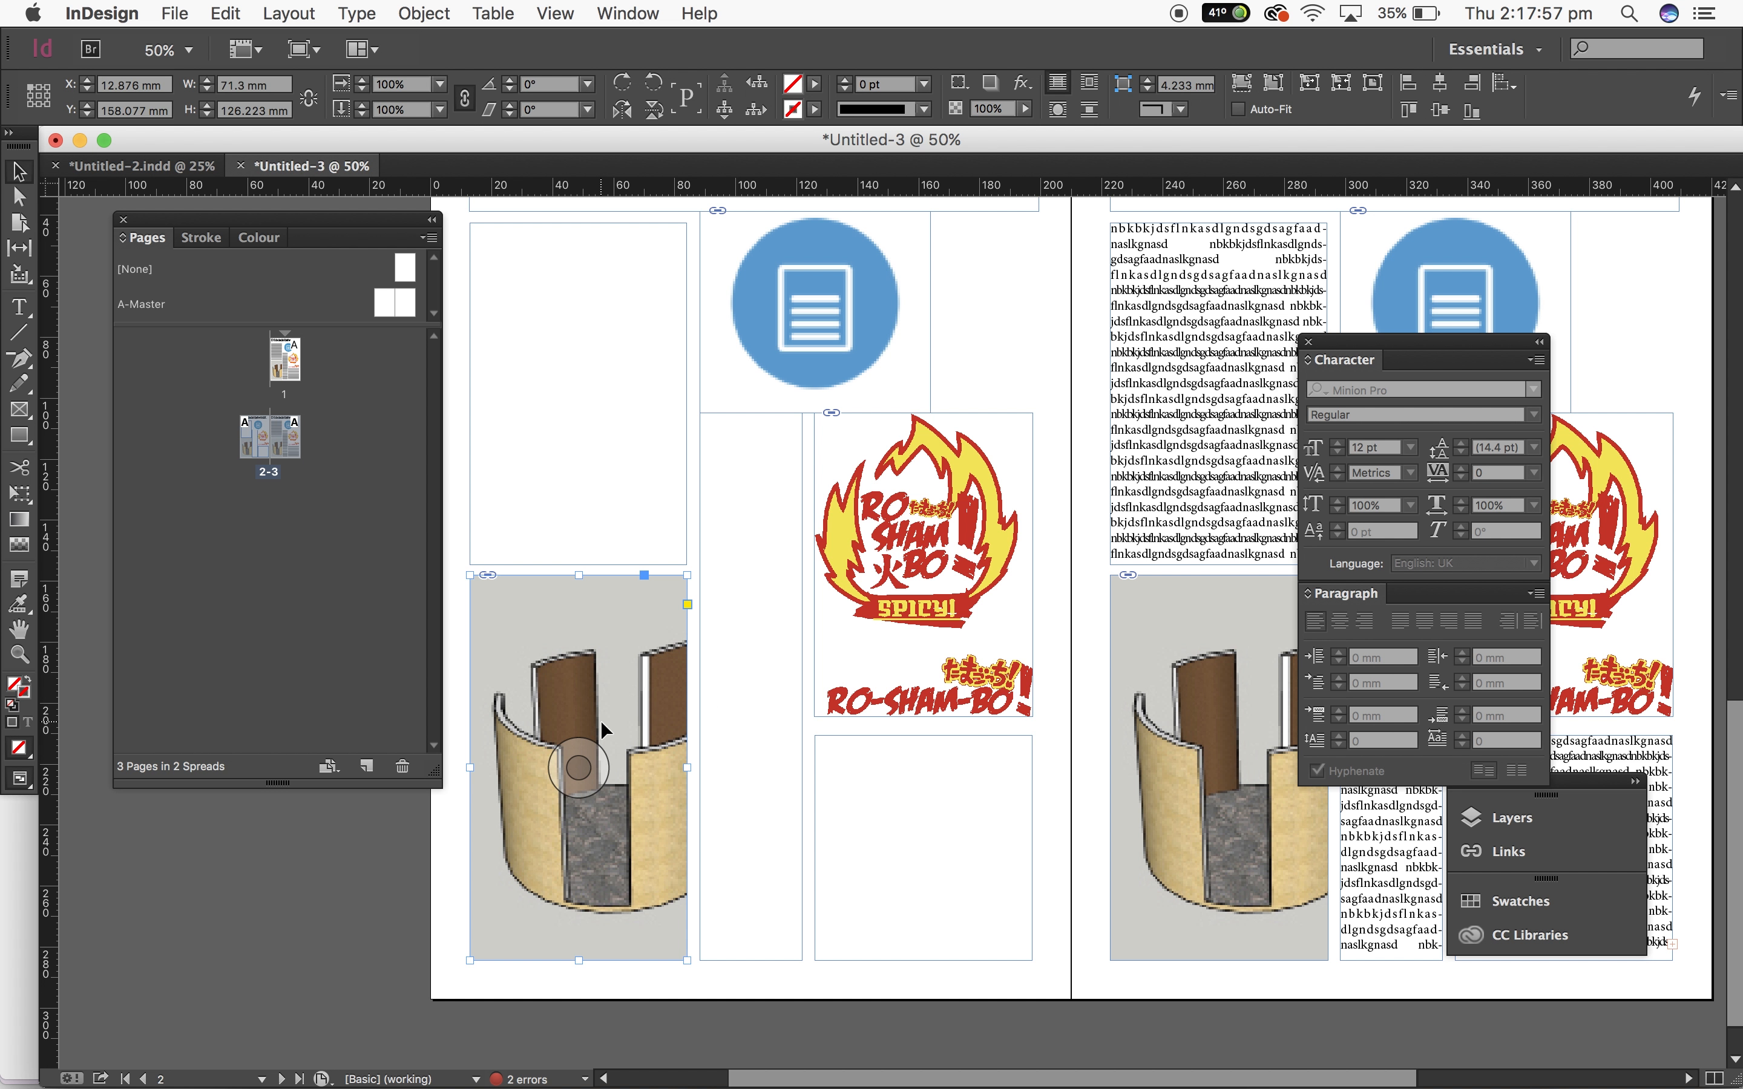
pyautogui.press('BackSpace')
pyautogui.press('super+z')
pyautogui.press('BackSpace')
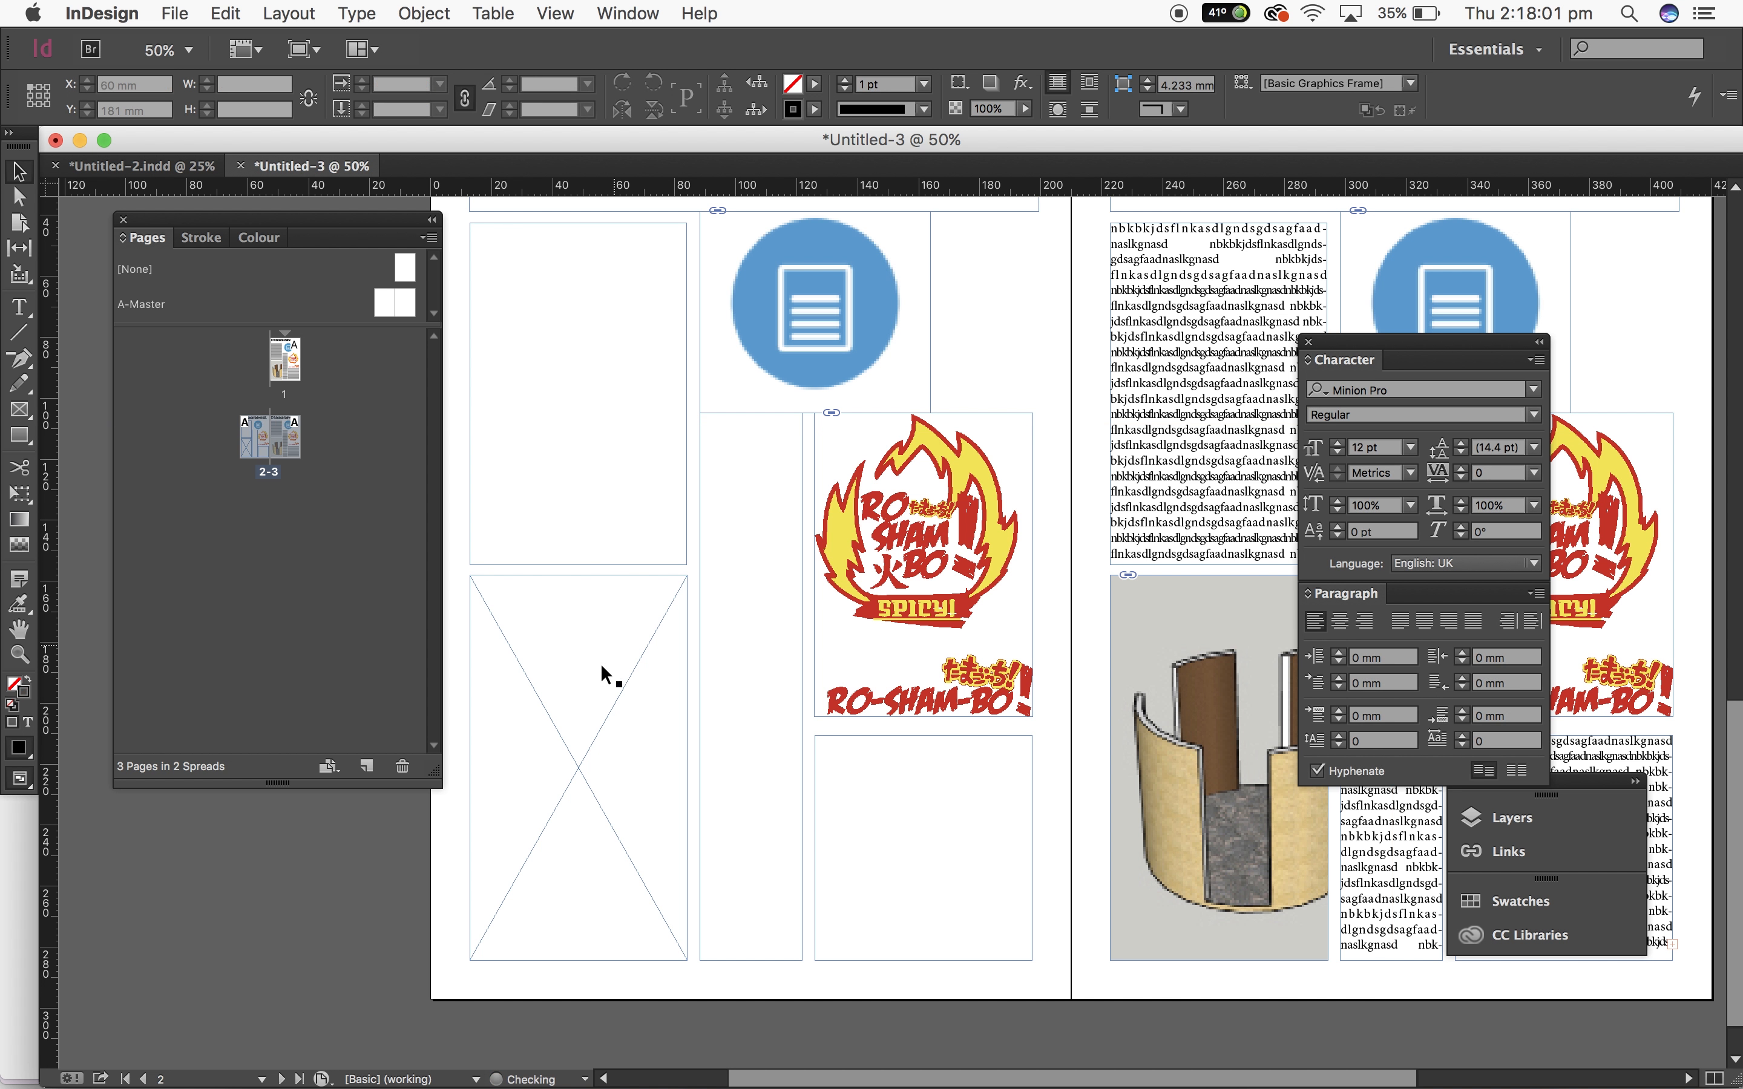
# Step: Delete the logo and the blue icon images from their frames on page 2
pyautogui.click(924, 565)
pyautogui.press('BackSpace')
pyautogui.click(815, 313)
pyautogui.press('BackSpace')
pyautogui.scroll(10, 201, 869)
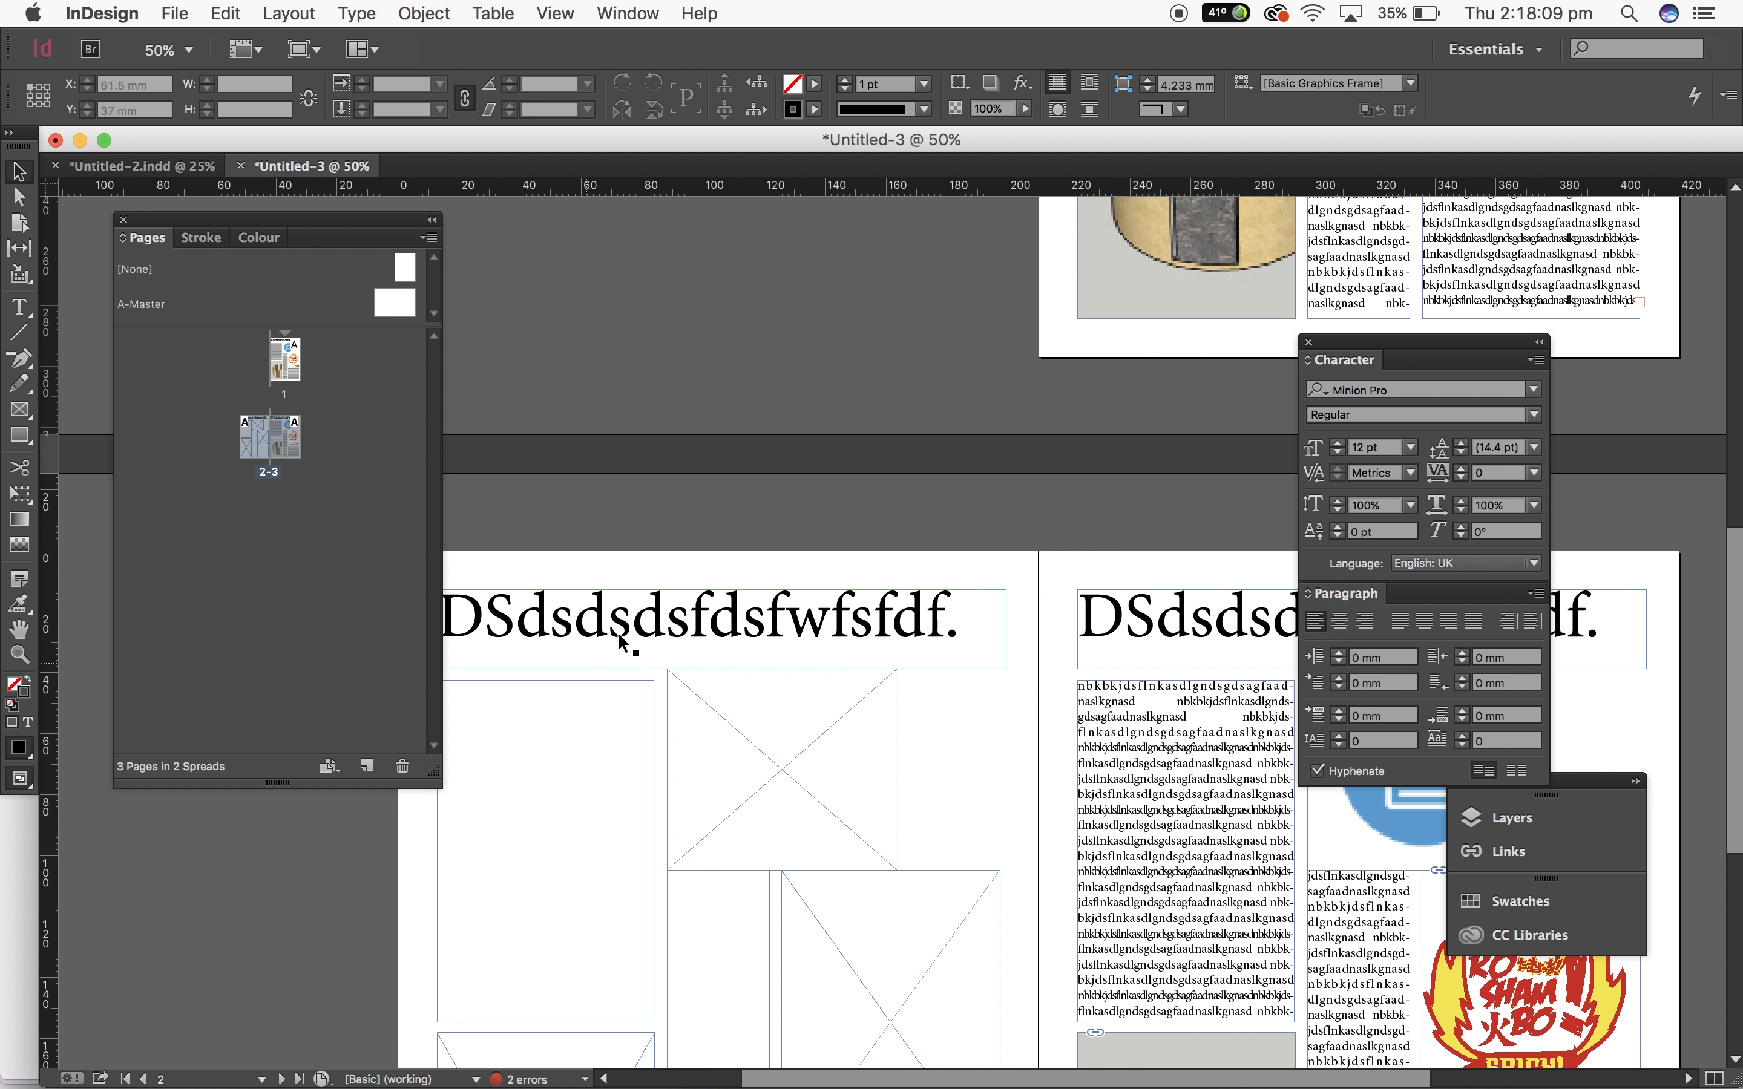
# Step: Select all the headline text on page 2, delete it and leave text editing
pyautogui.doubleClick(682, 651)
pyautogui.press('super+a')
pyautogui.press('BackSpace')
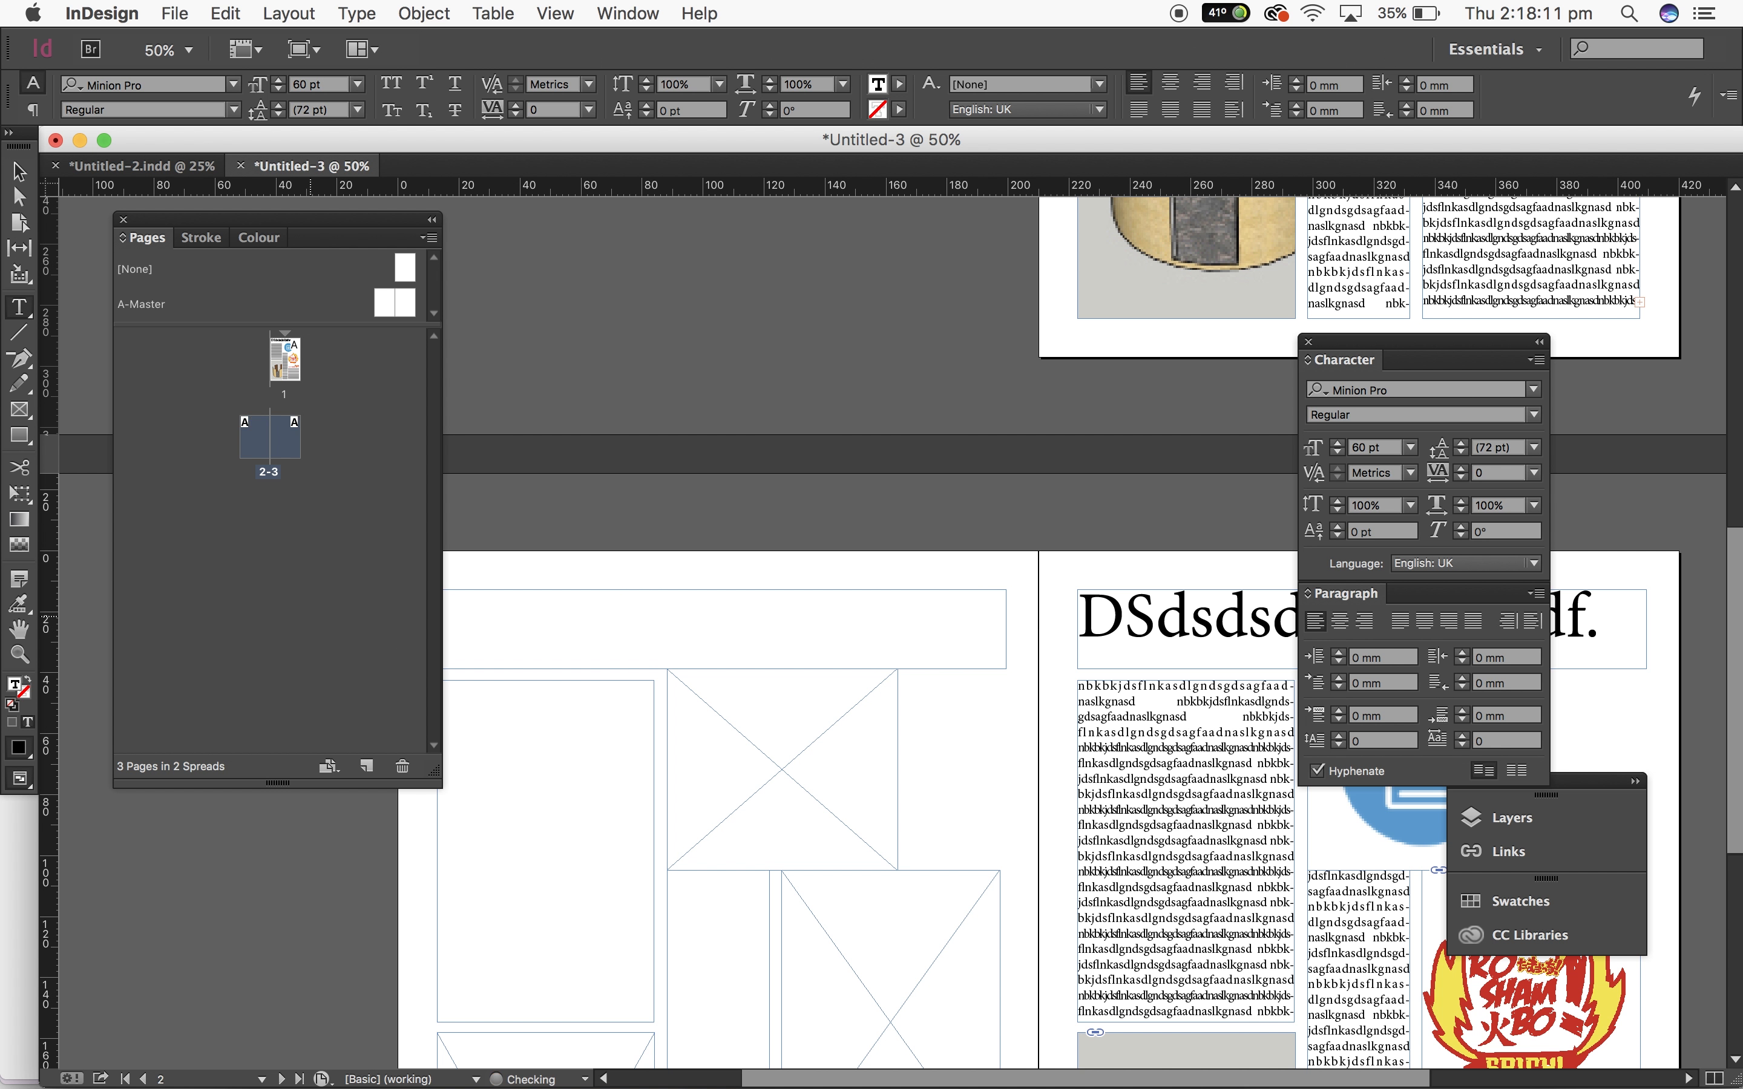
pyautogui.press('Escape')
pyautogui.scroll(-8, 544, 329)
pyautogui.hscroll(-4, 544, 329)
pyautogui.doubleClick(753, 375)
pyautogui.press('super+v')
pyautogui.press('super+z')
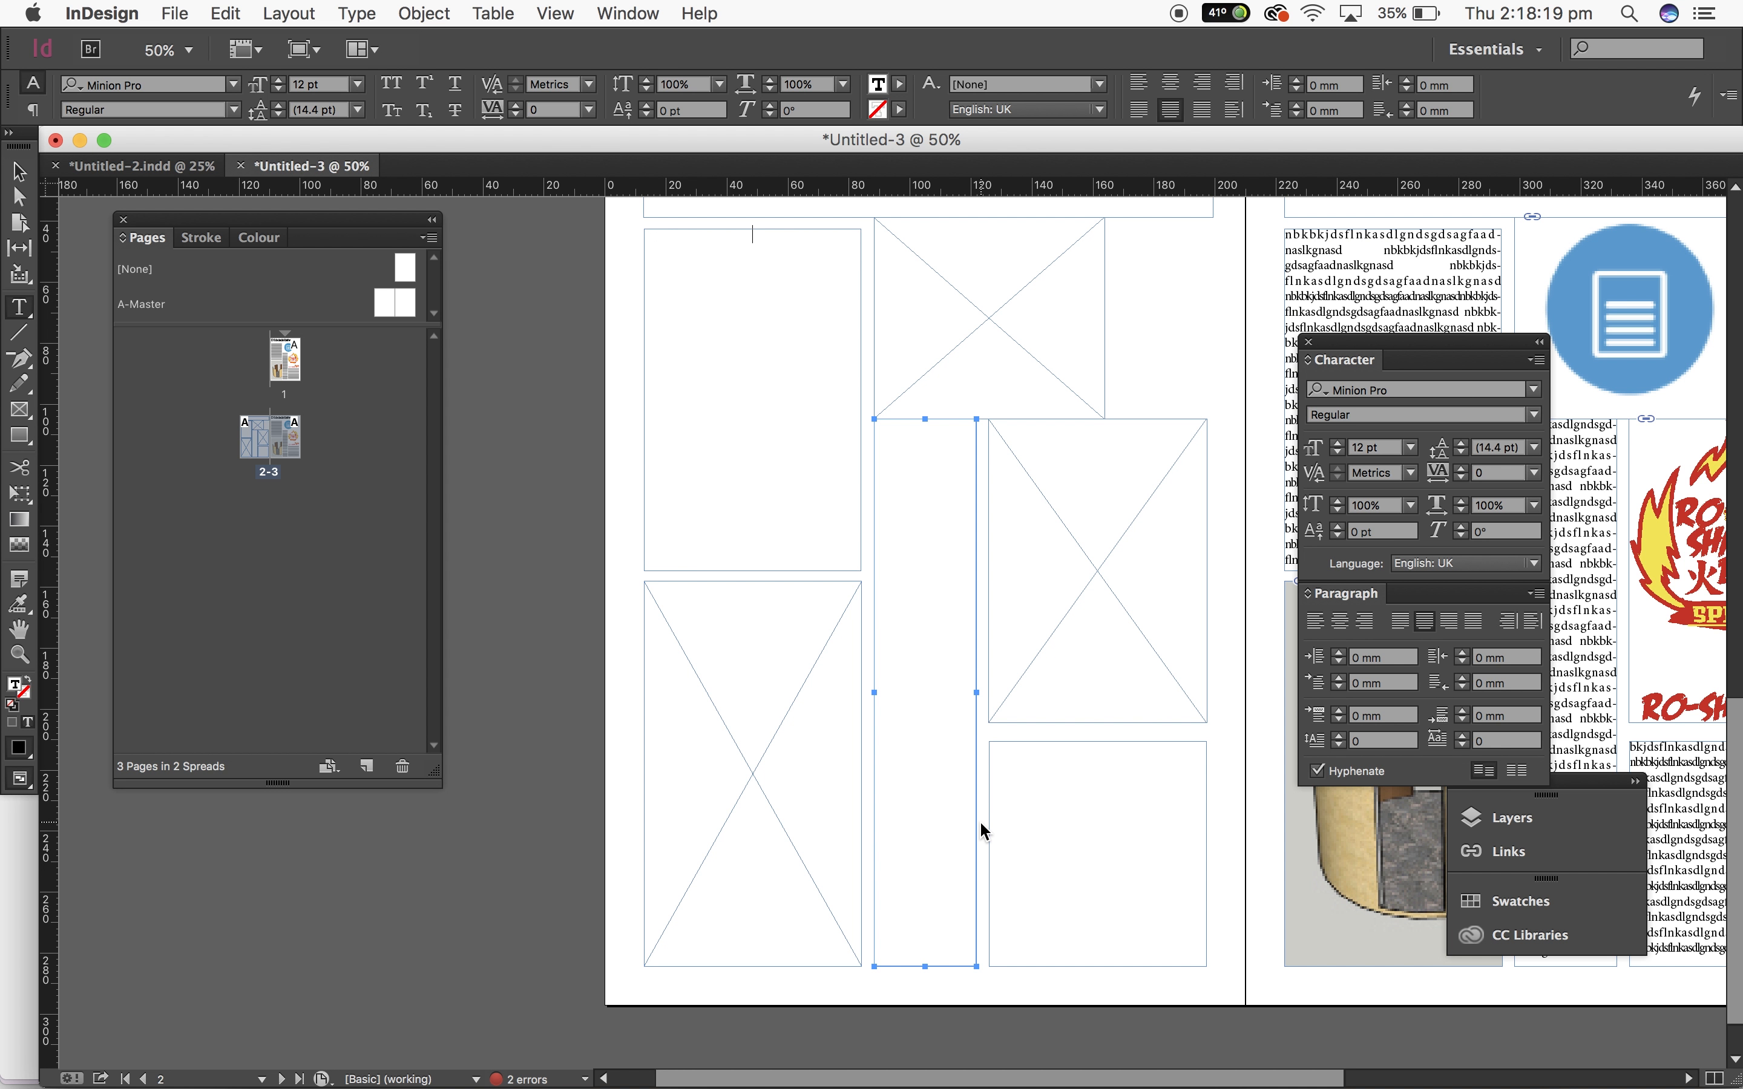
# Step: Copy the dummy body text and paste it repeatedly into page 2's first-column frame to fill the threaded frames
pyautogui.press('super+v')
pyautogui.moveTo(1138, 886); pyautogui.dragTo(713, 389)
pyautogui.press('BackSpace')
pyautogui.moveTo(844, 392); pyautogui.dragTo(644, 234)
pyautogui.press('super+c')
pyautogui.press('super+v')
pyautogui.press('super+v')
pyautogui.press('super+v')
pyautogui.press('super+v')
pyautogui.press('super+v')
pyautogui.press('super+v')
pyautogui.hscroll(5, 1258, 260)
pyautogui.scroll(3, 1259, 260)
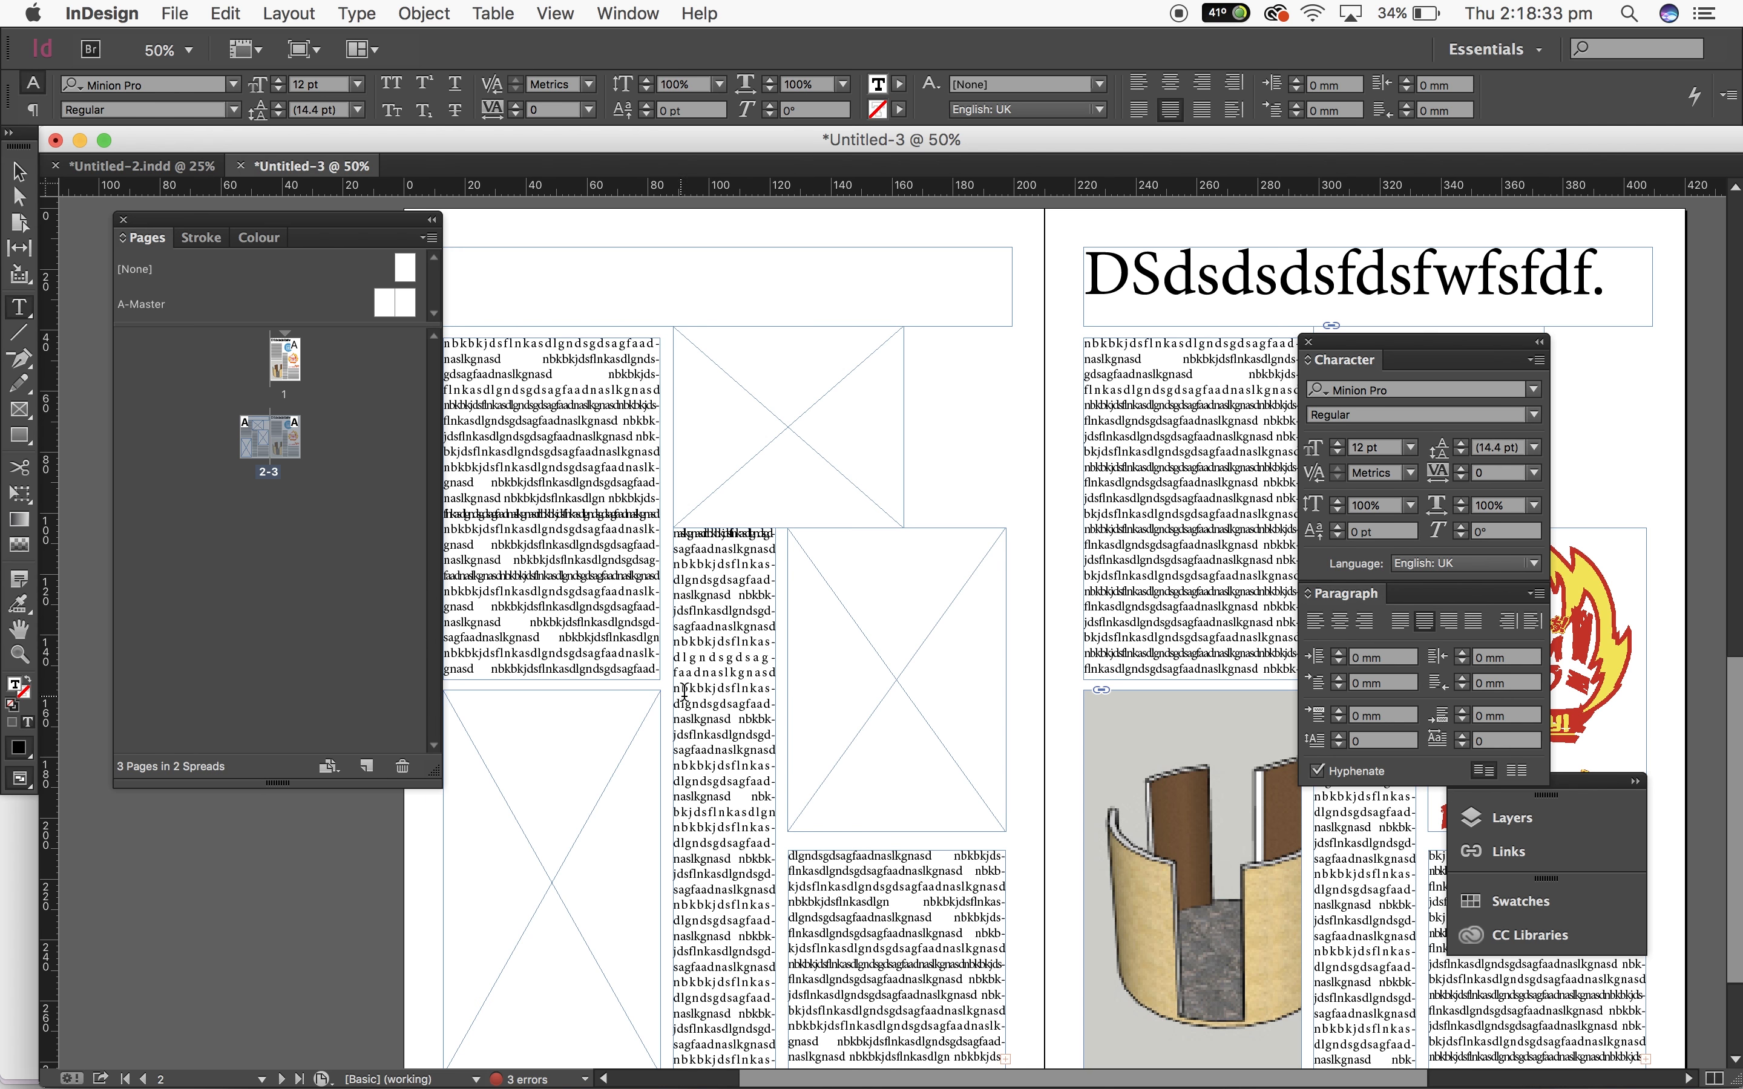
pyautogui.scroll(2, 1001, 553)
pyautogui.hscroll(2, 1001, 553)
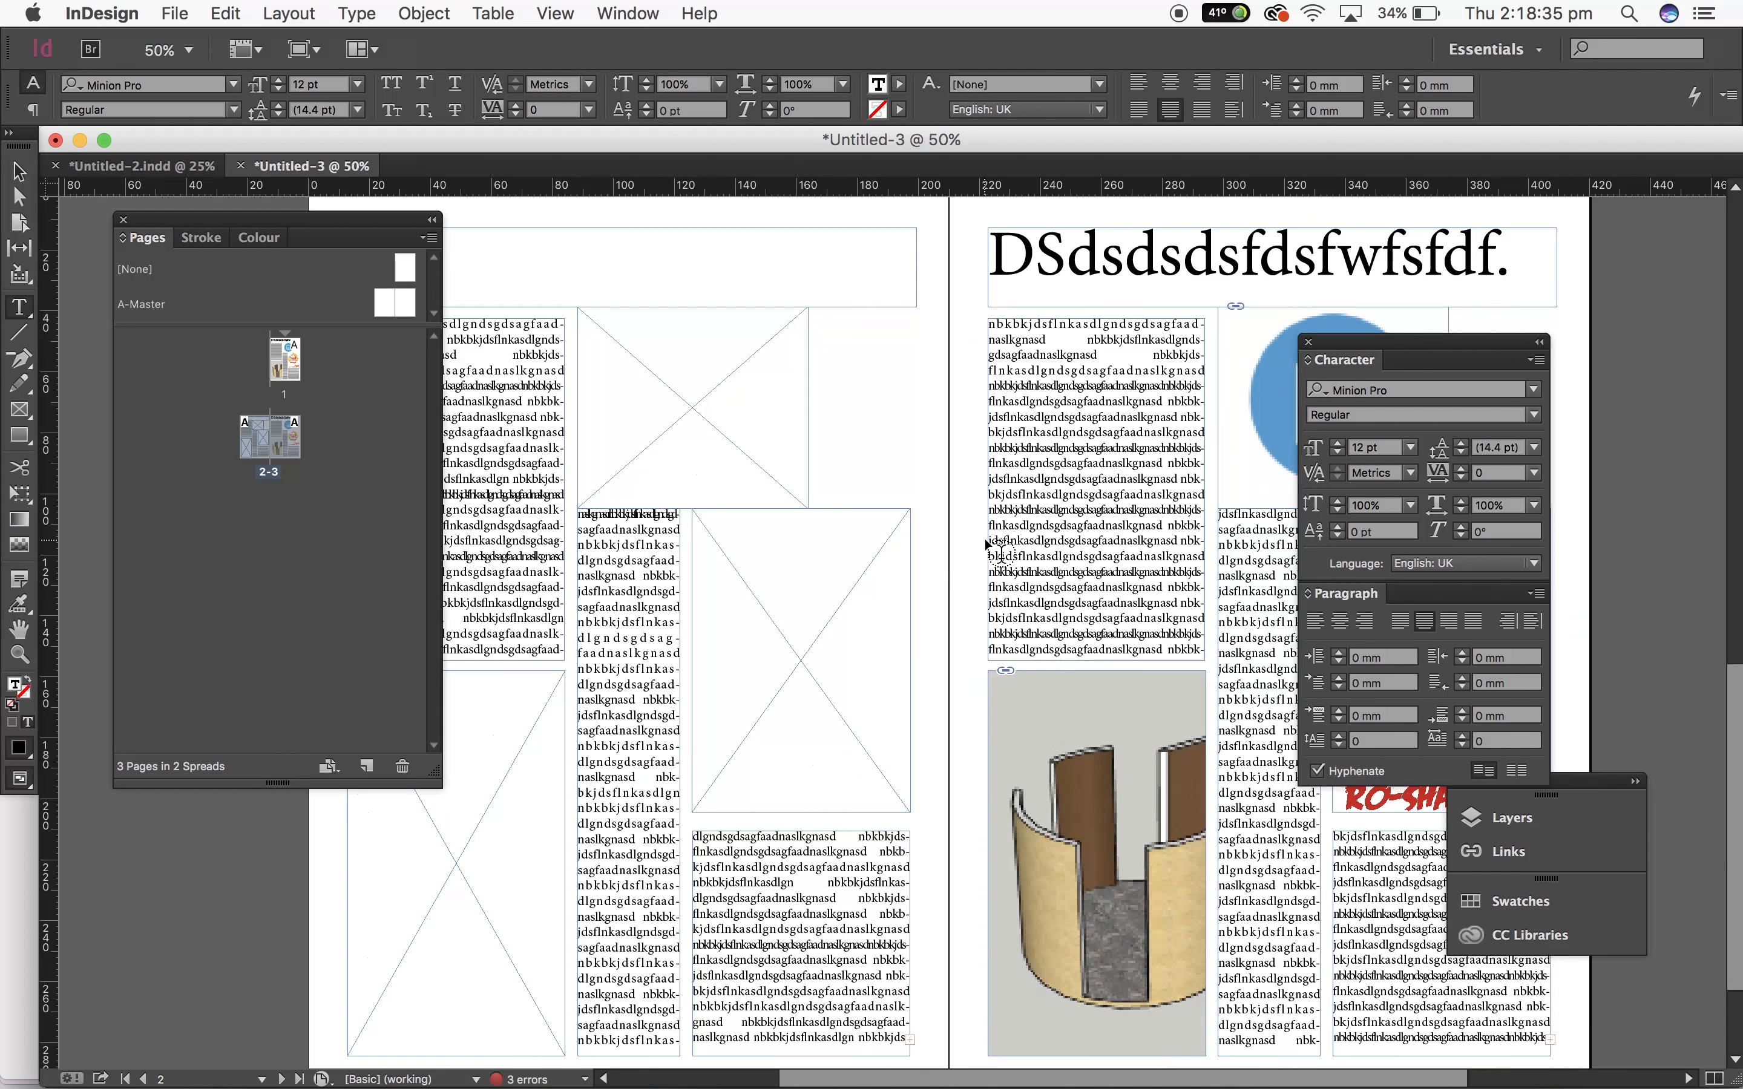